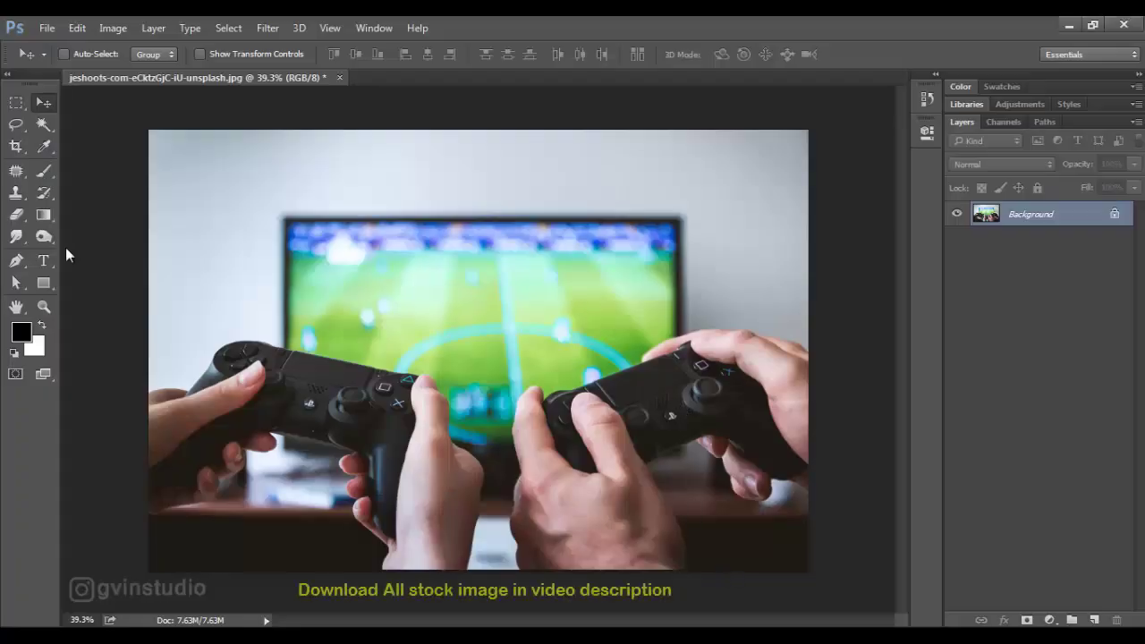
Trace a pen path around the hands to cut them onto Layer 1
key("p")
scroll(783, 369, "up", 3)
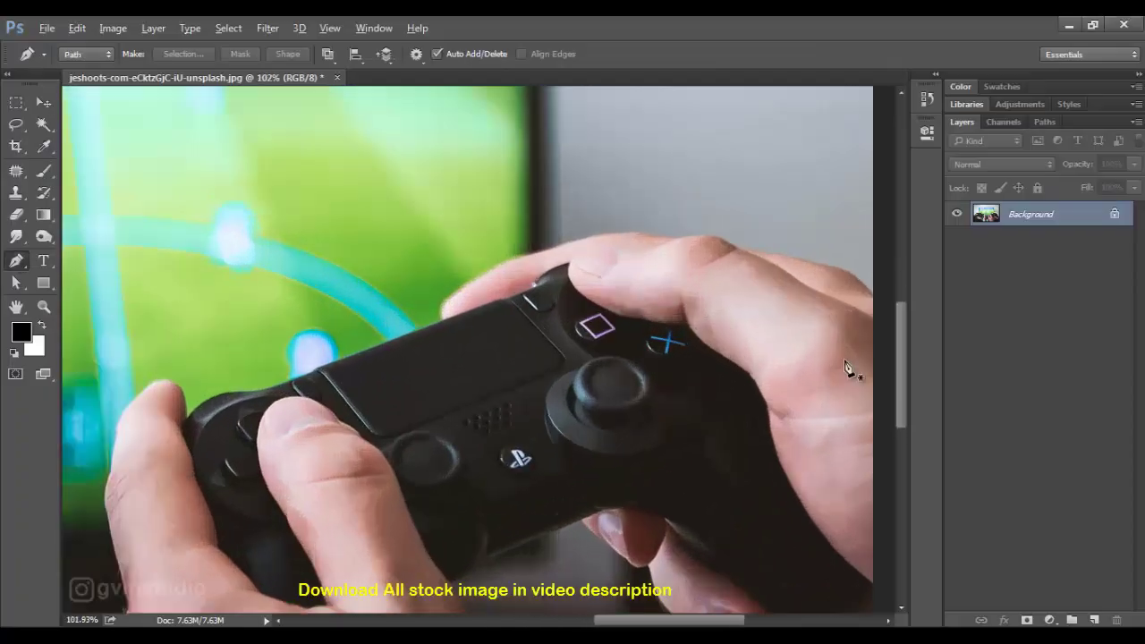
scroll(783, 370, "up", 2)
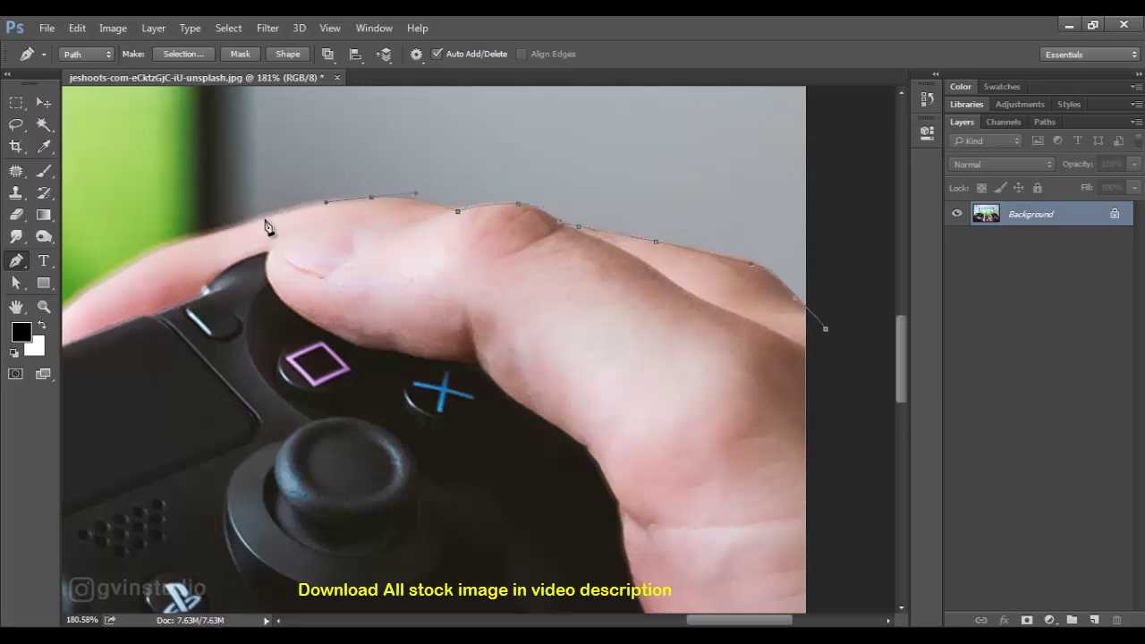
left_click_drag(266, 226, 637, 221)
left_click_drag(426, 304, 658, 201)
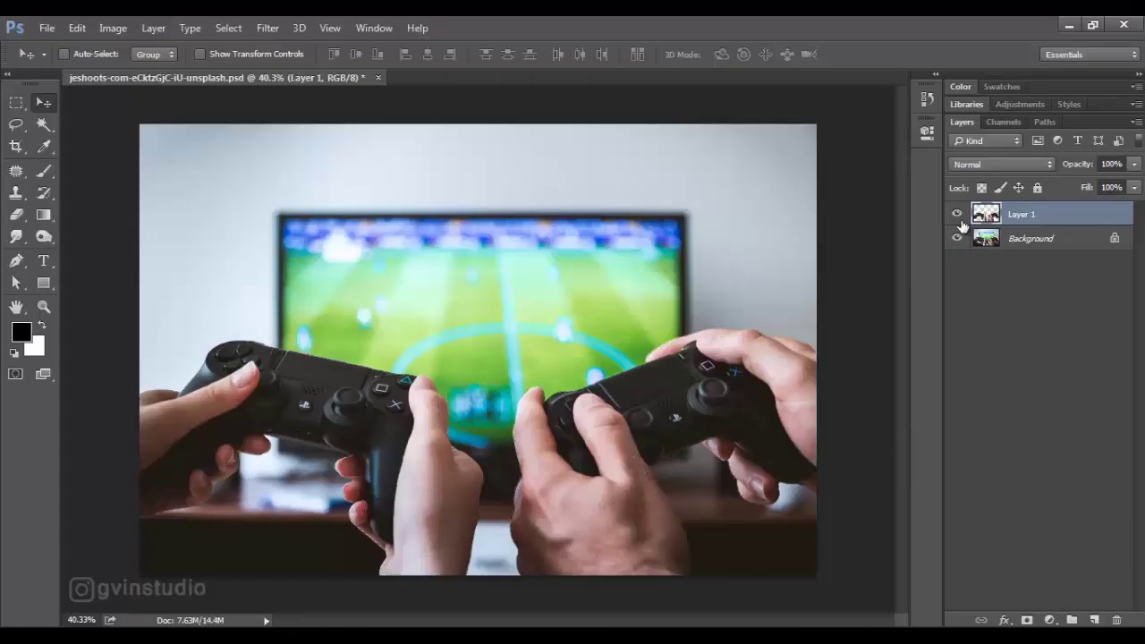
Duplicate the Background layer and apply Gaussian Blur to the copy
left_click(1011, 238)
key("ctrl+j")
left_click(267, 30)
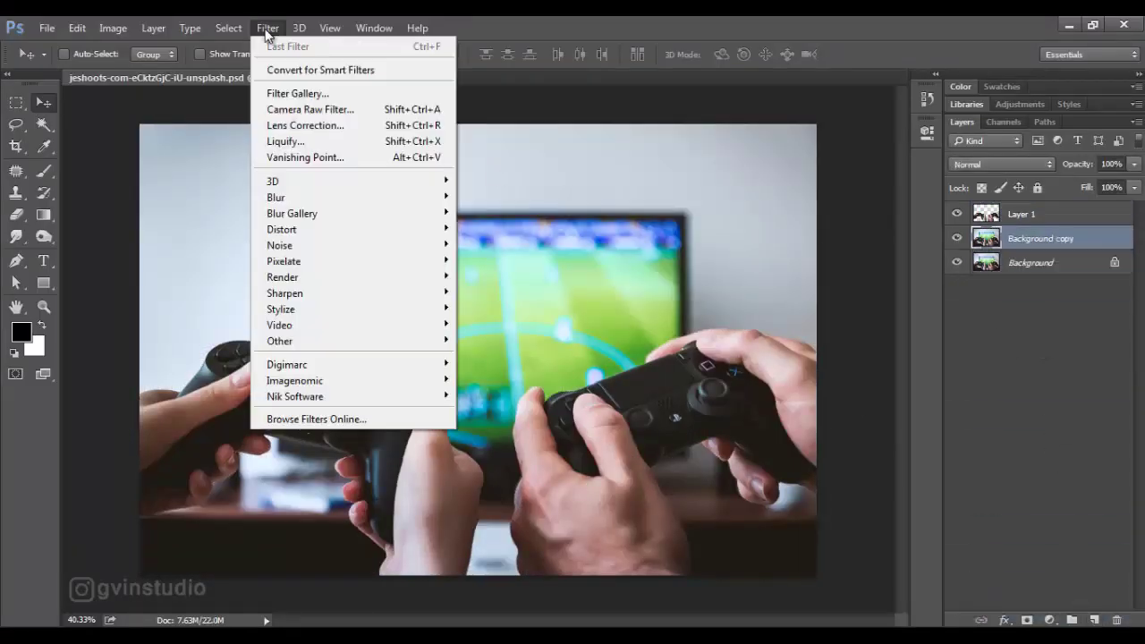
mouse_move(276, 197)
left_click(483, 264)
left_click(1065, 259)
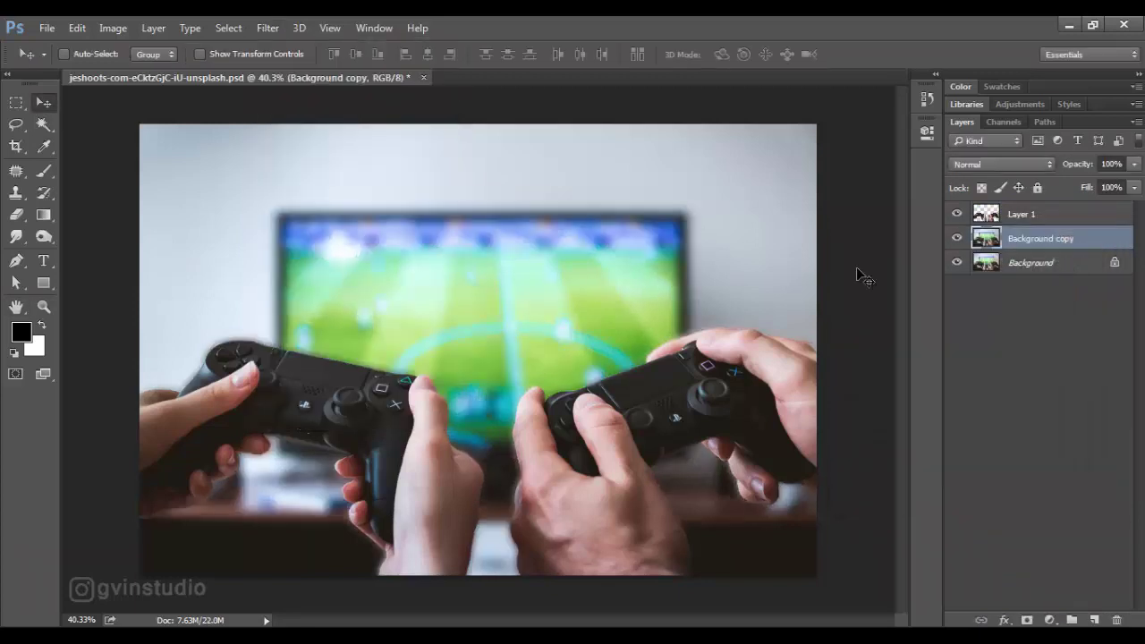
Add Exposure -1.38 and Color Balance (Cyan -35, Blue +25) adjustments above the background
left_click(1049, 620)
left_click(1028, 373)
left_click_drag(784, 213, 764, 215)
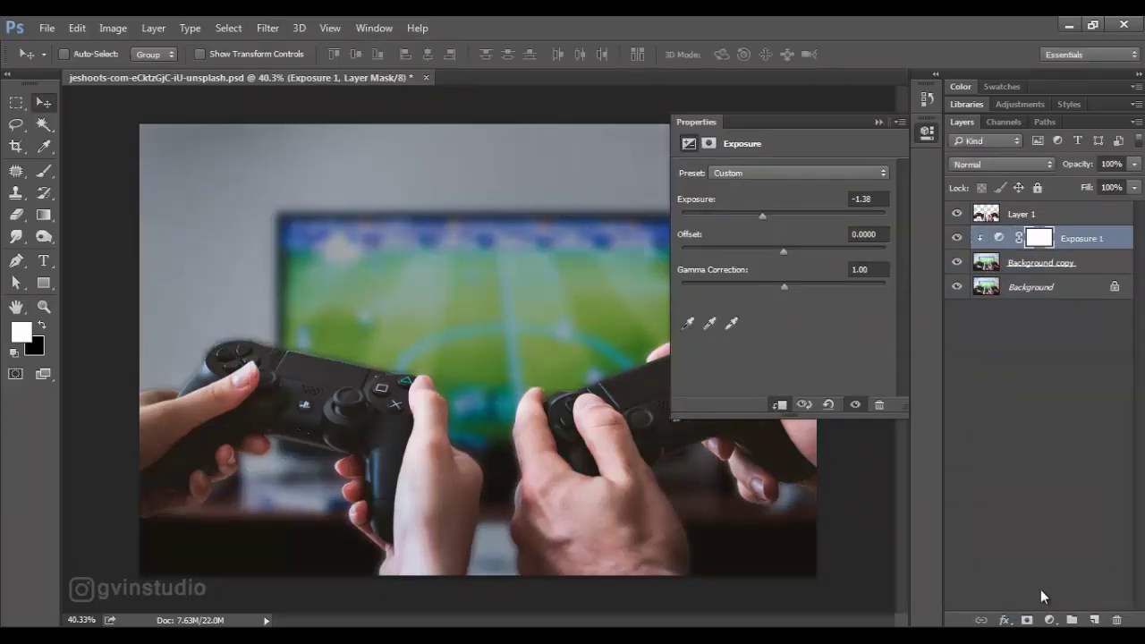
left_click(1050, 620)
left_click(1056, 434)
left_click_drag(761, 267, 789, 267)
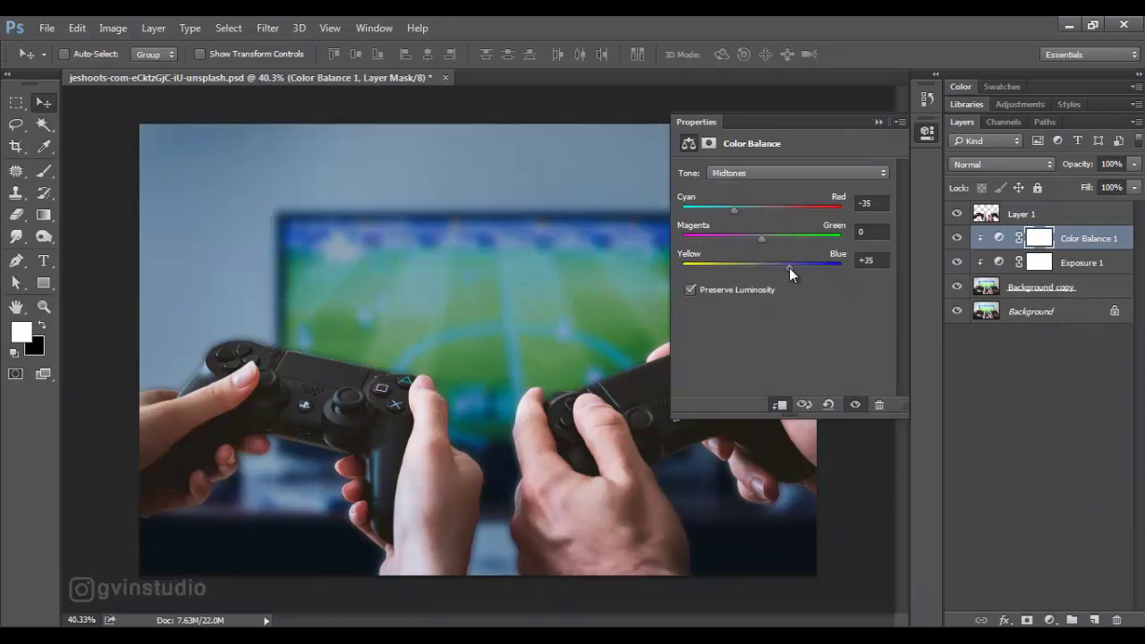
left_click(878, 122)
Marquee-select the TV screen and save it as a selection
key("m")
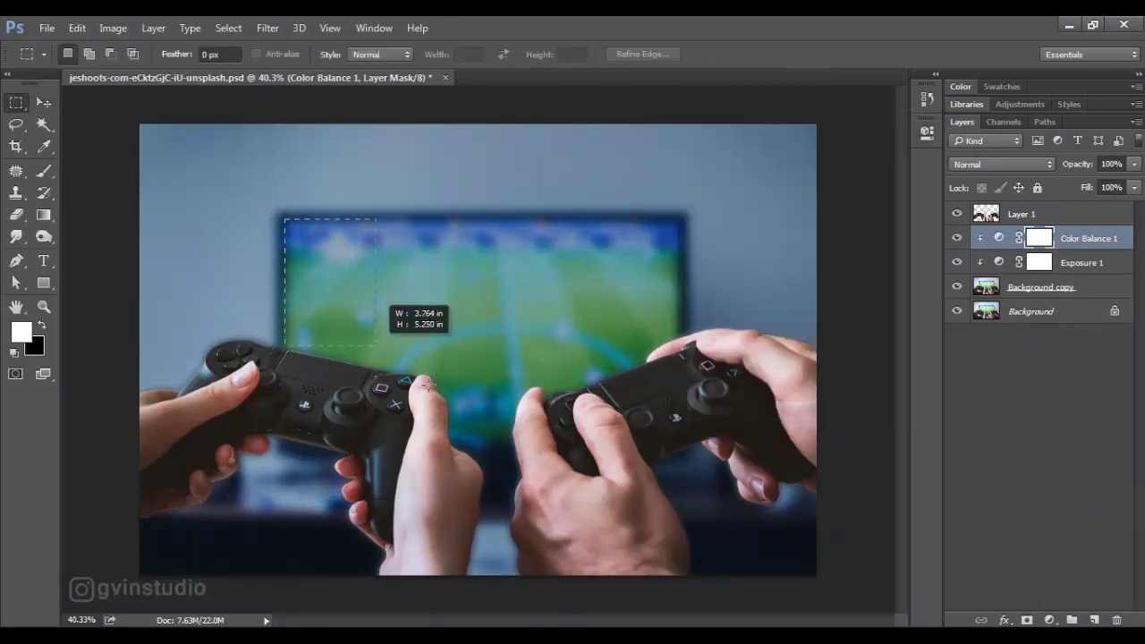
left_click_drag(428, 385, 672, 444)
left_click(228, 28)
left_click(255, 398)
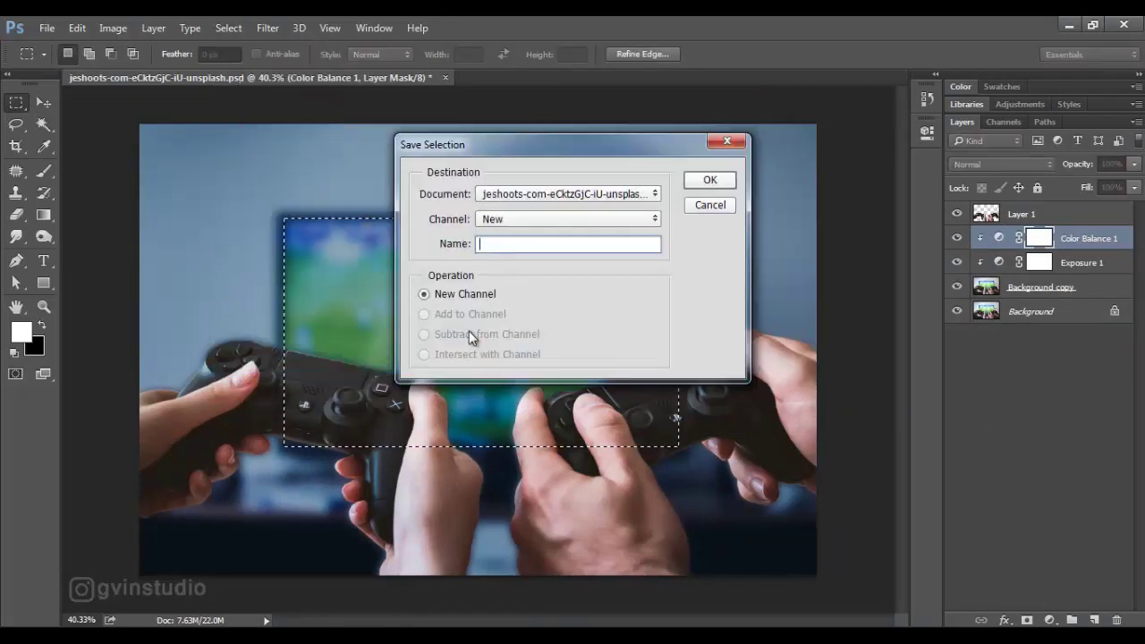
type("square")
left_click(710, 179)
Open 1077356.jpg, copy it, and Paste Into the TV selection
left_click(47, 28)
left_click(68, 58)
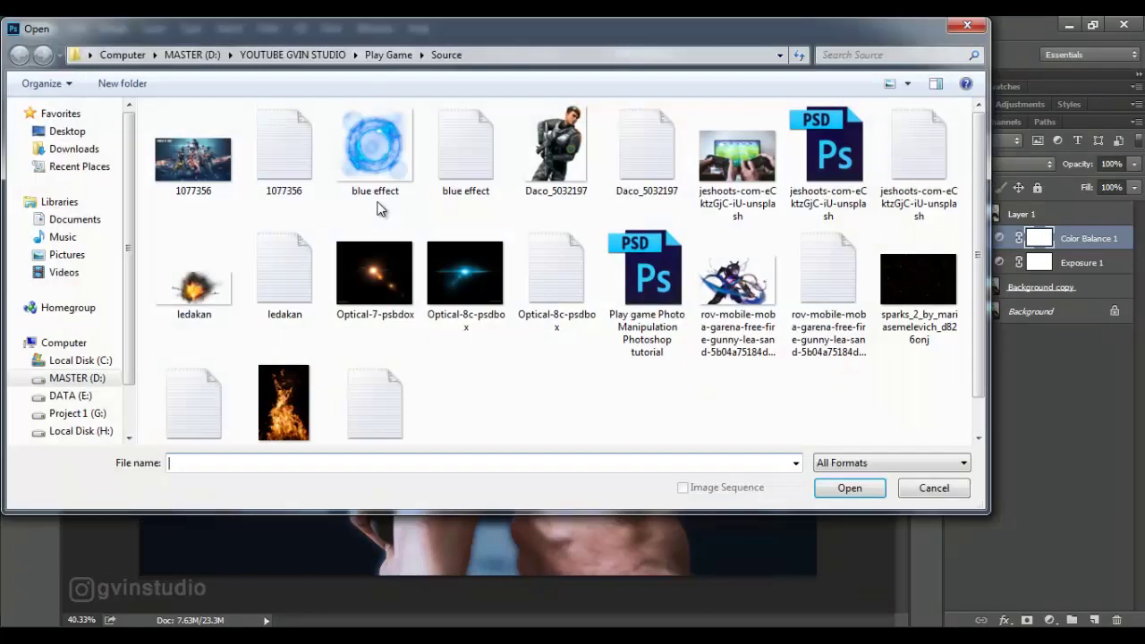
double_click(191, 161)
key("ctrl+a")
left_click(77, 28)
left_click(122, 122)
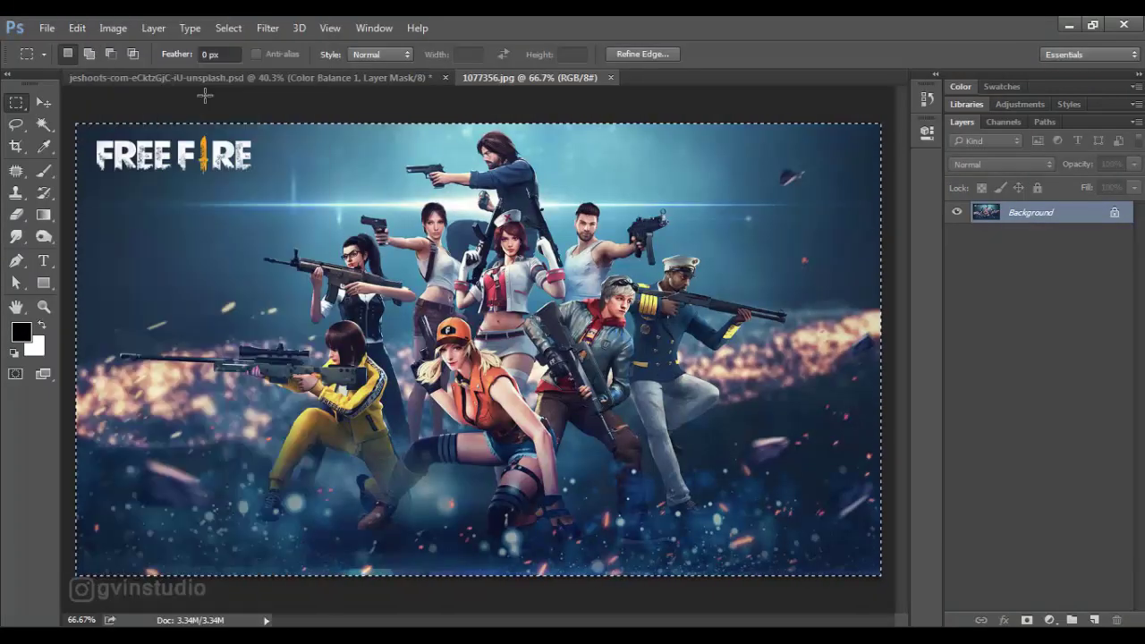
left_click(251, 78)
left_click(77, 27)
left_click(357, 185)
Move and scale the pasted artwork to fill the TV screen
key("v")
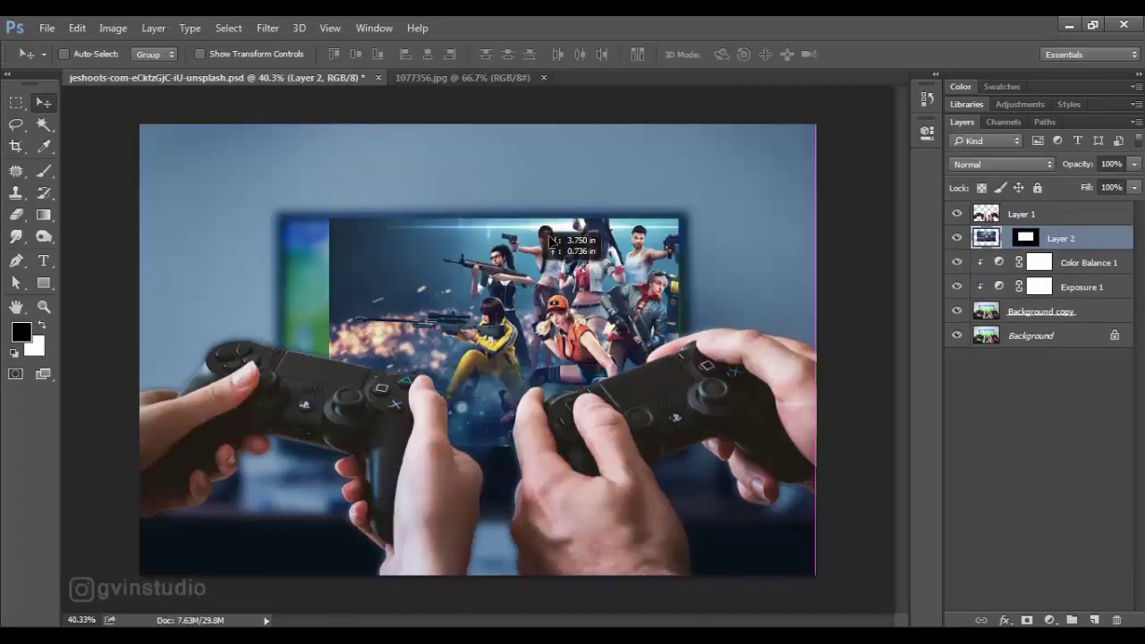
left_click_drag(501, 331, 510, 358)
key("ctrl+t")
left_click_drag(754, 495, 685, 451)
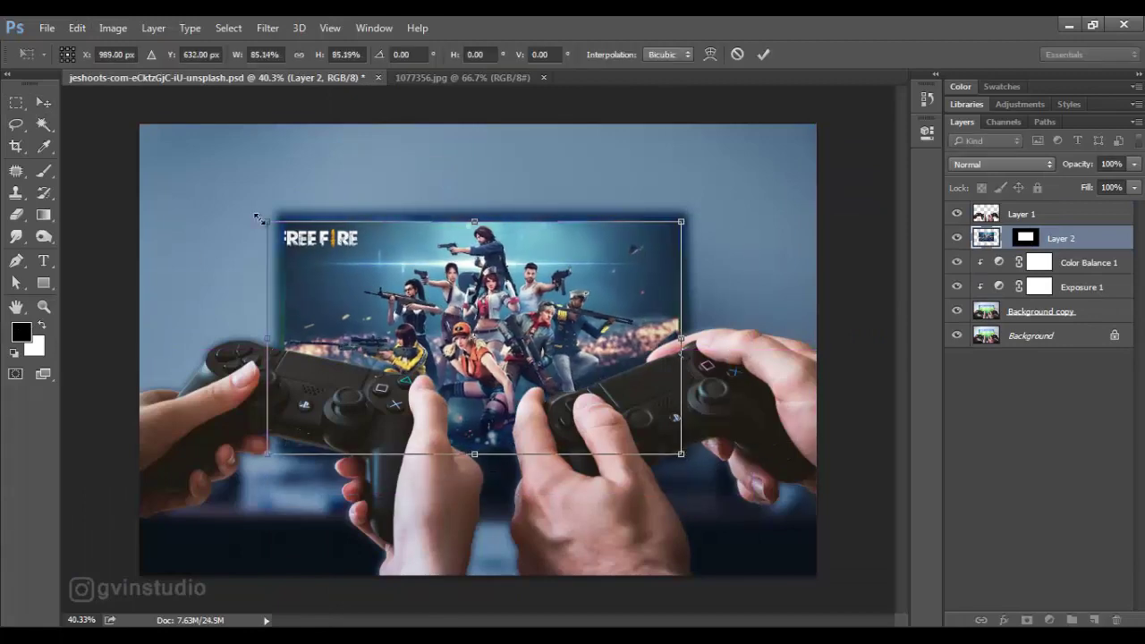
left_click_drag(267, 221, 283, 224)
key("Return")
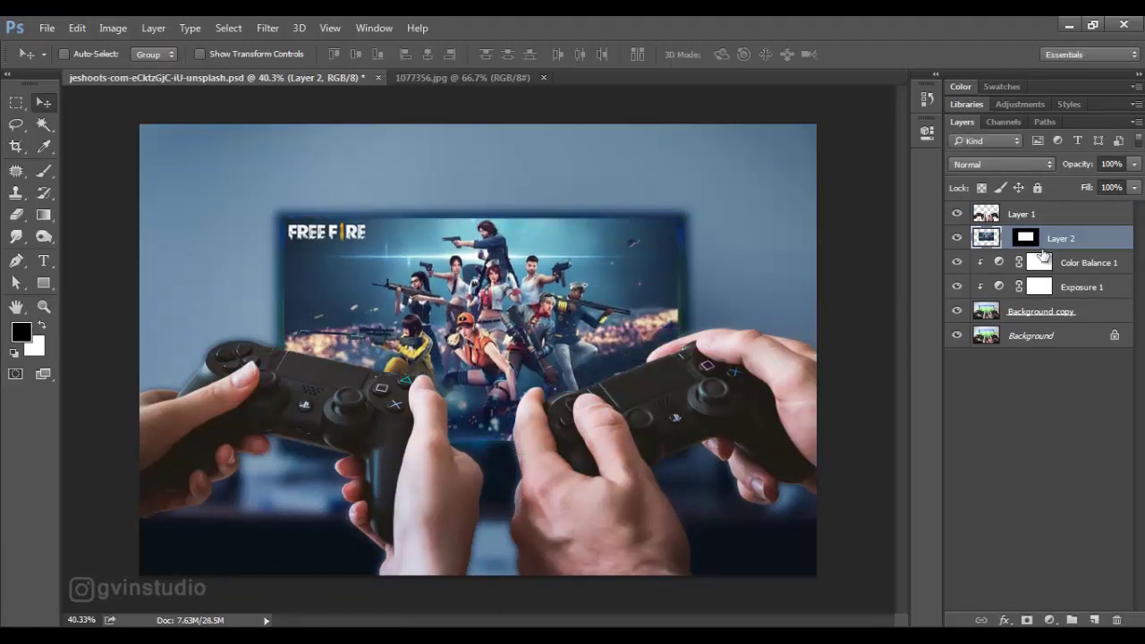
Apply Gaussian Blur to the TV artwork and add a new empty Layer 3
left_click(267, 28)
left_click(501, 313)
left_click(1066, 260)
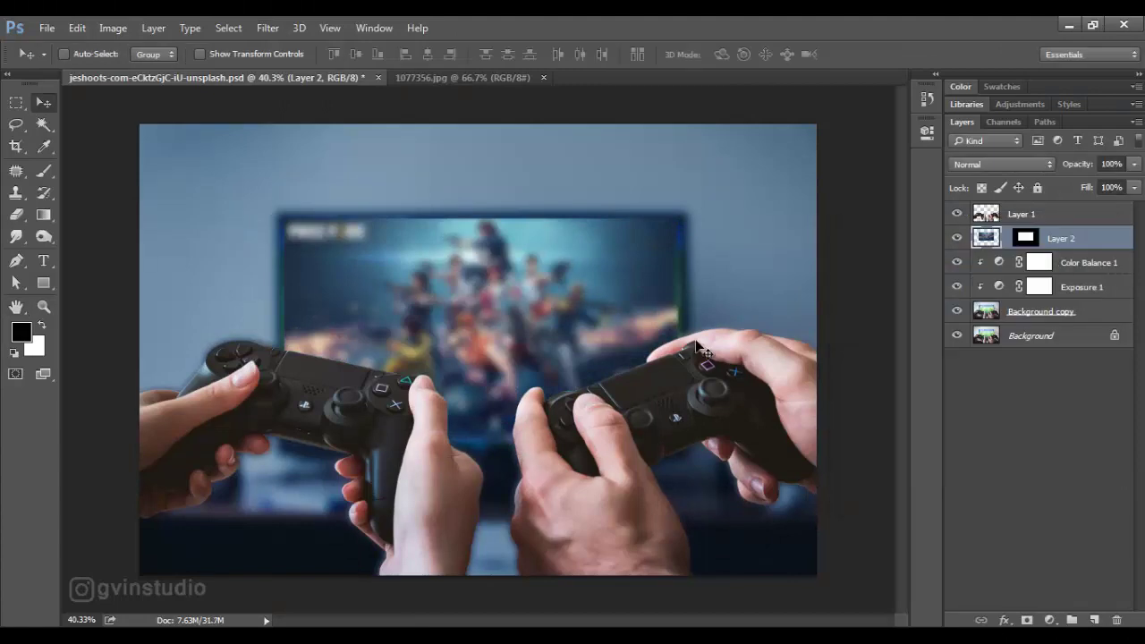
left_click(1093, 620)
left_click(228, 28)
left_click(242, 362)
Load the saved TV selection and fill it with cyan #00f0ed on Layer 3
left_click(567, 220)
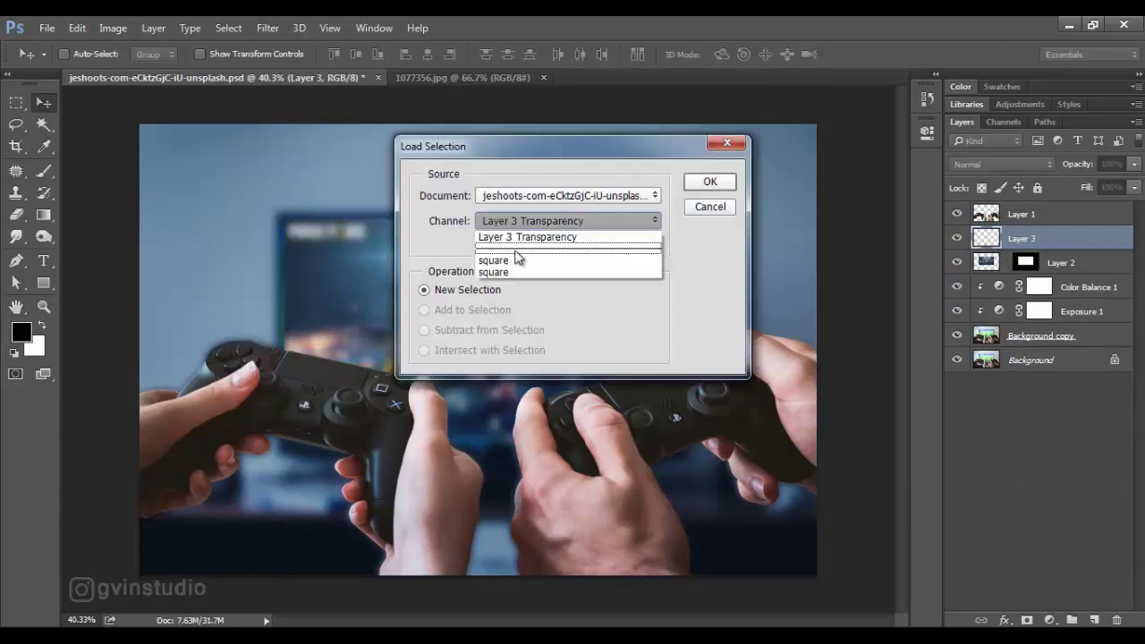
left_click(712, 177)
left_click(20, 331)
type("00f0ed")
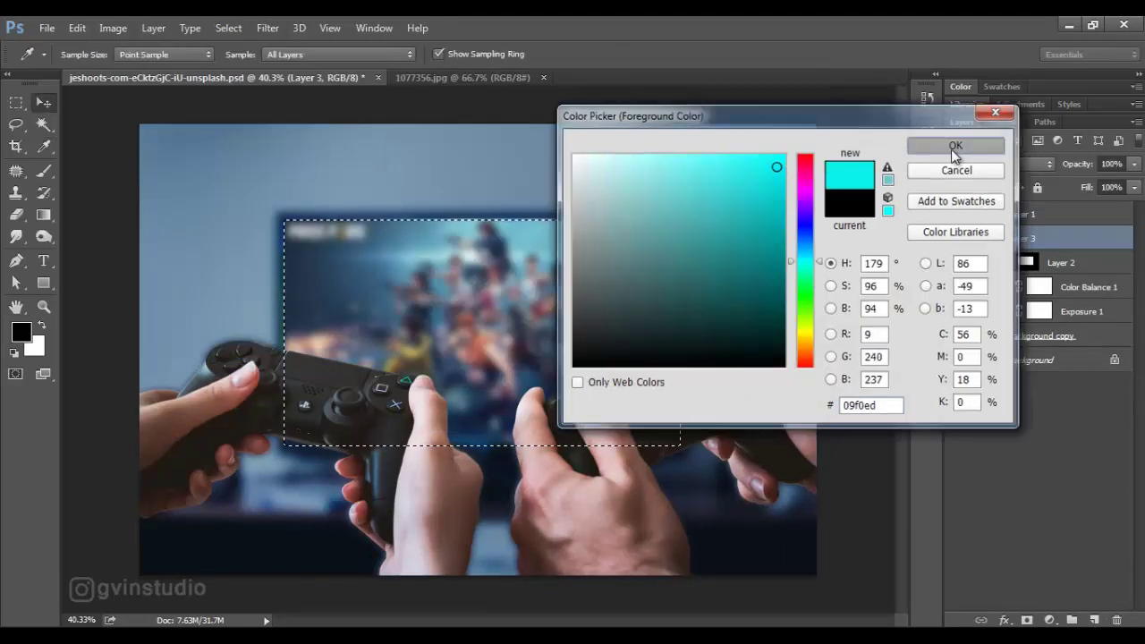
left_click(951, 146)
key("alt+BackSpace")
Blur the cyan fill with Gaussian Blur and set it to Overlay
left_click(267, 28)
left_click(503, 260)
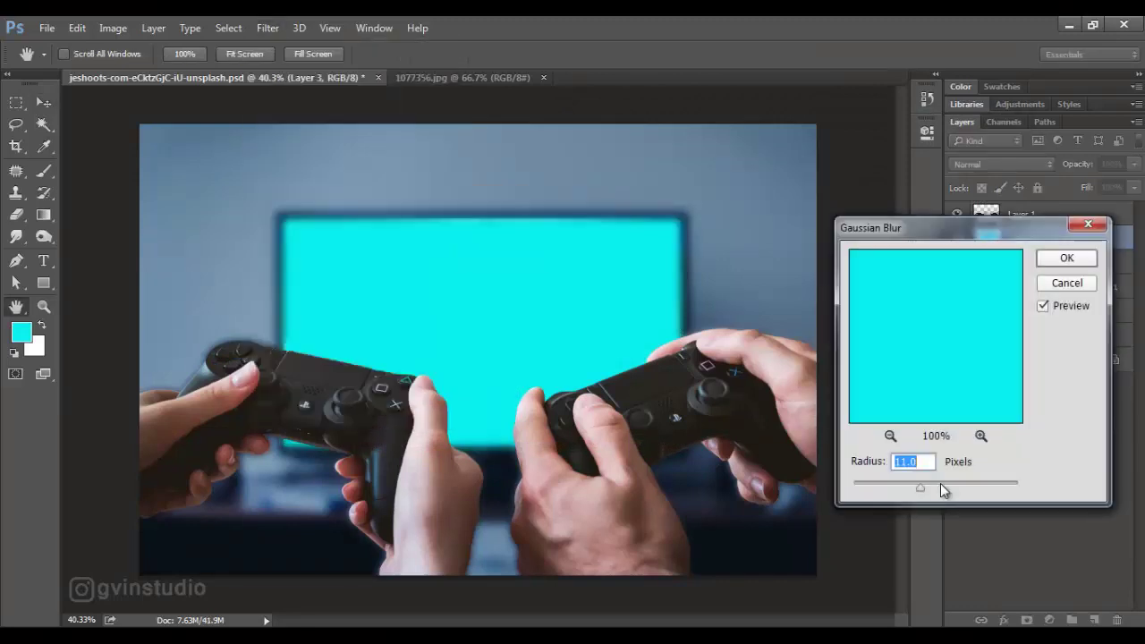
left_click_drag(940, 483, 971, 483)
left_click(1056, 258)
left_click(1002, 164)
left_click(984, 328)
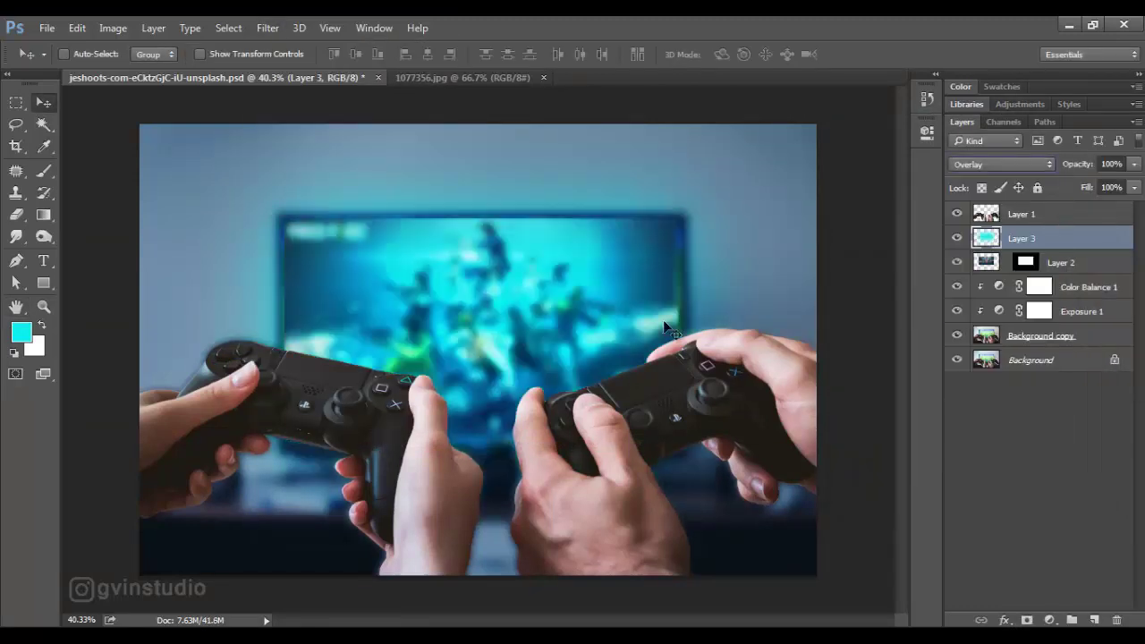
Paint cyan light across the room on a new Soft Light layer with a 600 px brush
key("ctrl+shift+alt+n")
key("shift+alt+f")
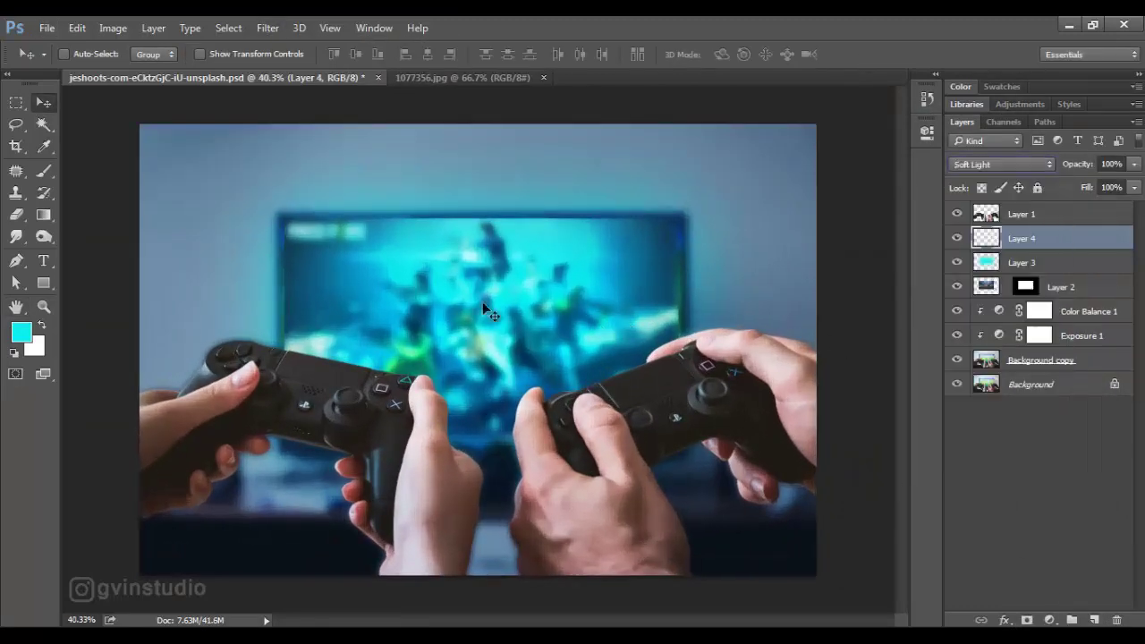
key("b")
right_click(384, 389)
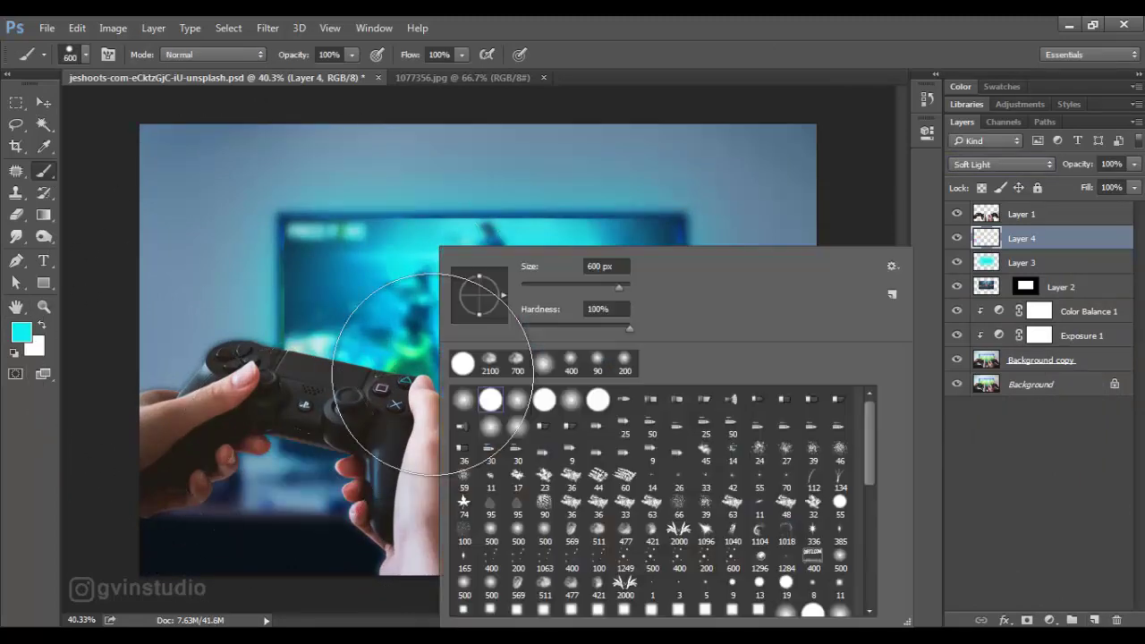
key("Return")
mouse_move(218, 471)
left_mouse_down()
mouse_move(703, 473)
mouse_move(510, 256)
mouse_move(316, 255)
mouse_move(549, 466)
left_mouse_up()
left_click(43, 102)
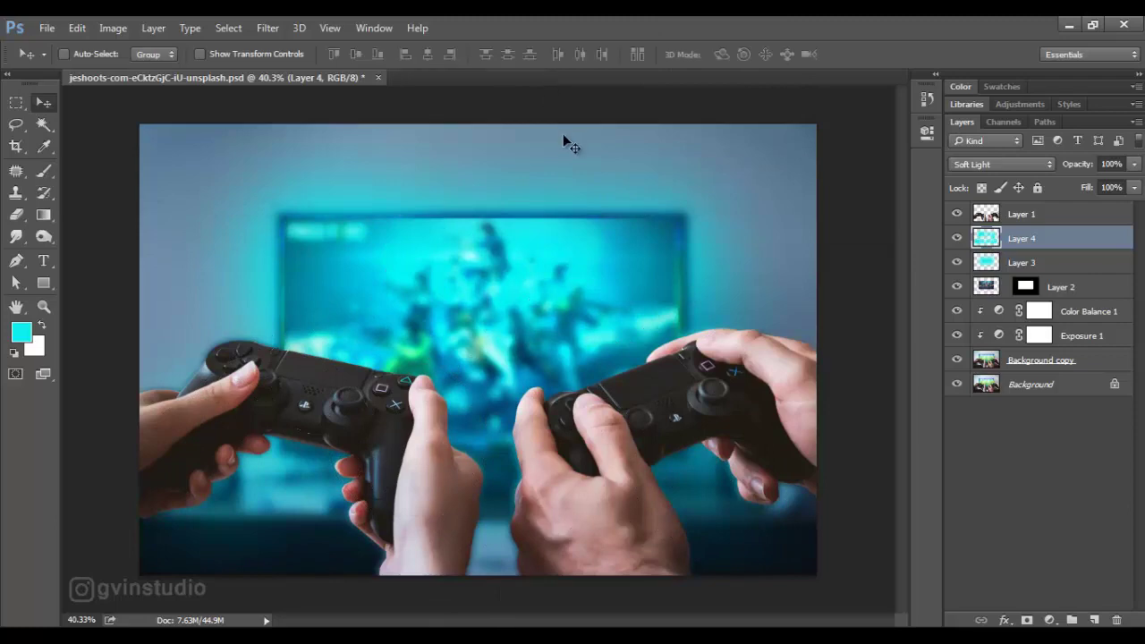
Bring in the Daco_5032197 soldier, scaled above the left controller
key("ctrl+o")
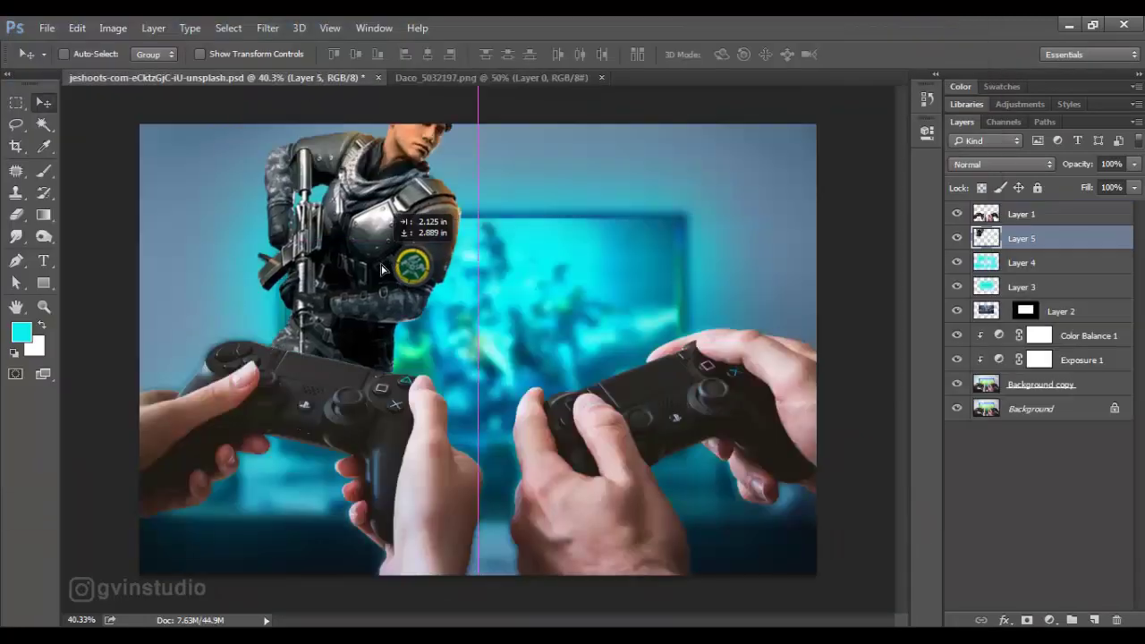
key("ctrl+t")
left_click_drag(475, 116, 420, 171)
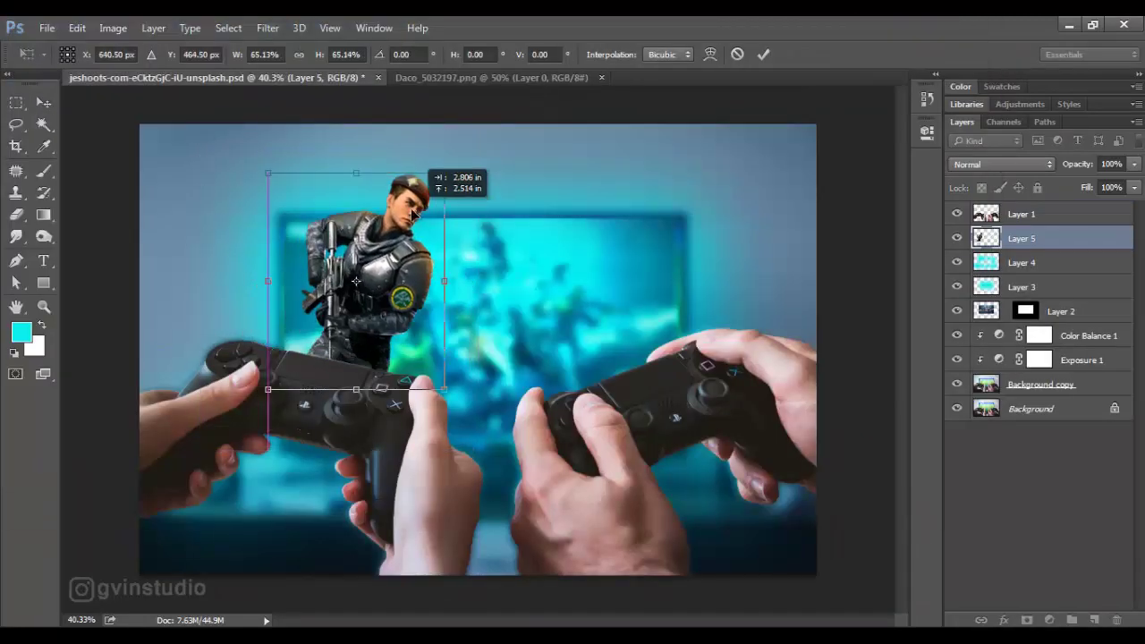
key("Return")
Bring in the ninja, flipped and resized above the right controller
key("ctrl+o")
double_click(731, 277)
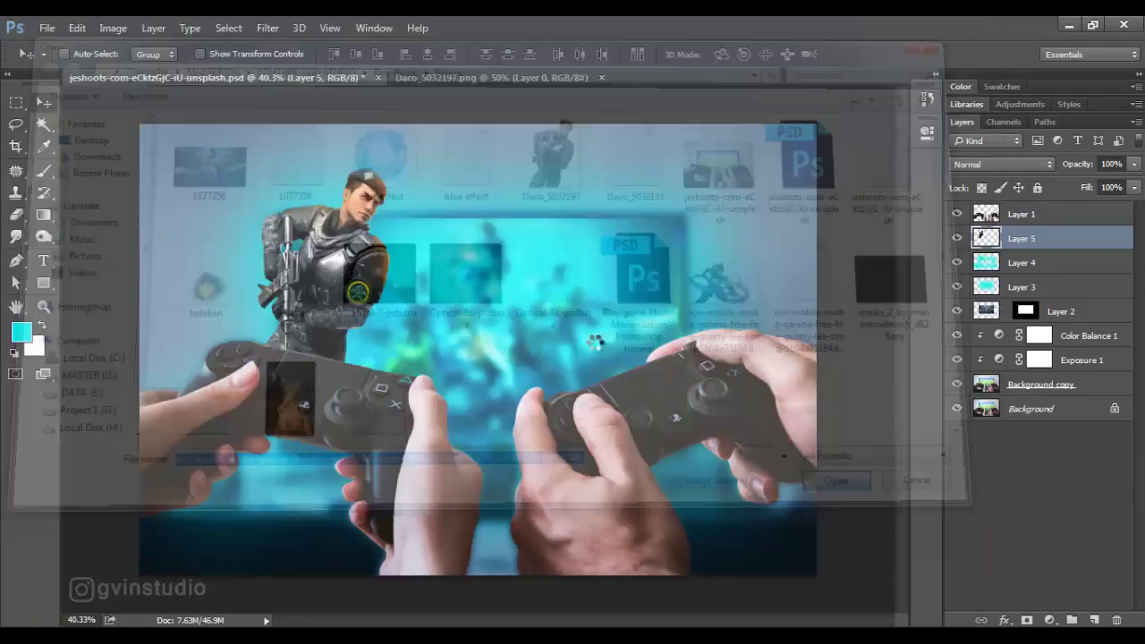
left_click_drag(448, 313, 671, 272)
key("ctrl+t")
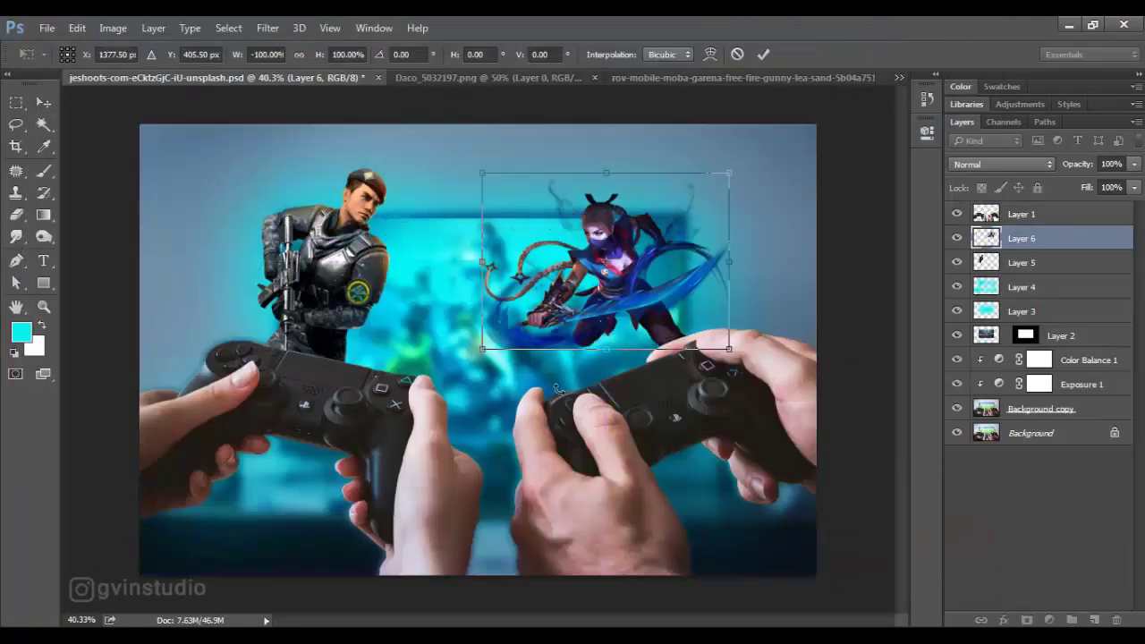
left_click_drag(483, 295, 690, 294)
key("Return")
Close the soldier and ninja source documents and open ledakan.png
left_click(1020, 262)
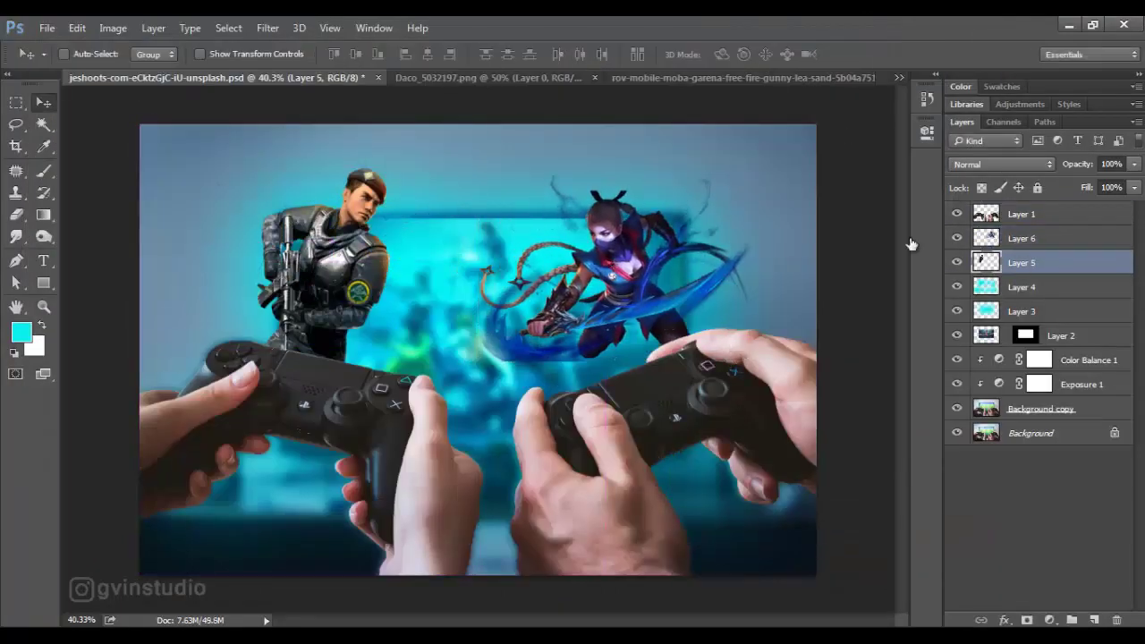
left_click(594, 78)
left_click(854, 77)
left_click(46, 28)
left_click(63, 60)
Place the ledakan explosion below the soldier as masked Layer 7, warmed with Color Balance (Yellow/Blue -13)
double_click(194, 286)
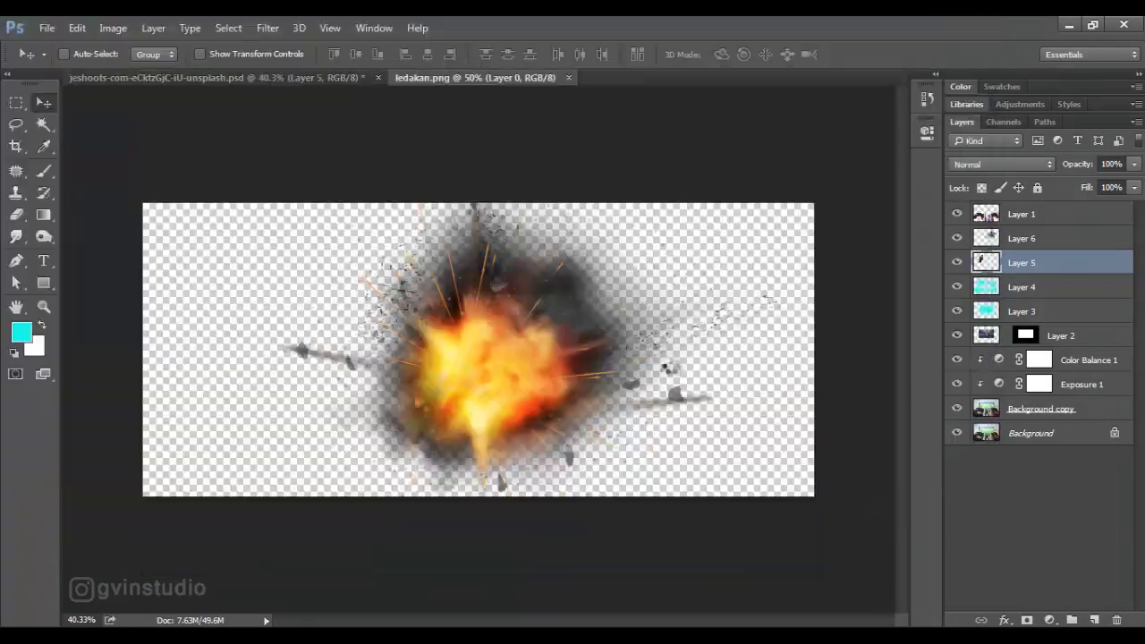
left_click_drag(473, 358, 429, 242)
left_click_drag(1021, 263, 1038, 288)
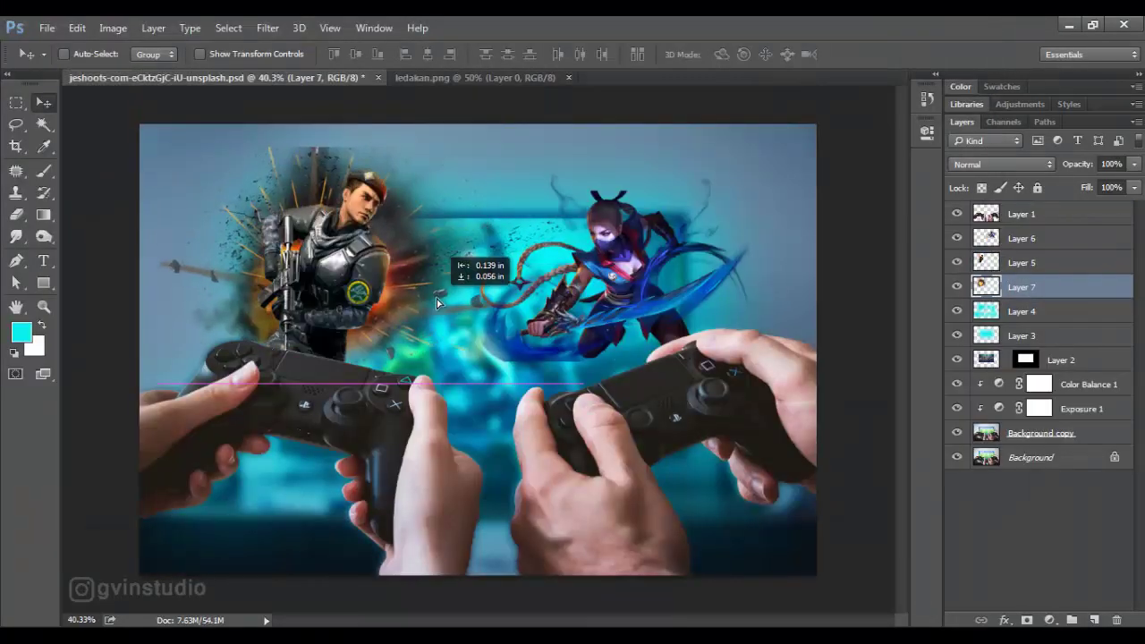
left_click(1027, 620)
key("b")
key("x")
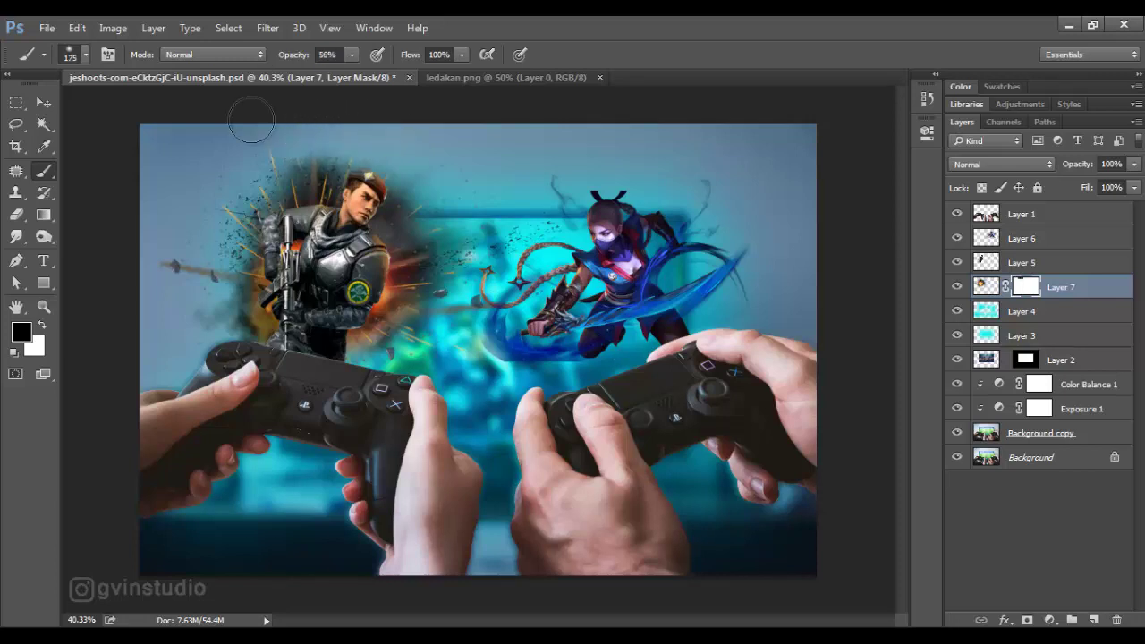
key("v")
left_click(1050, 620)
left_click(1035, 435)
left_click_drag(762, 264, 746, 265)
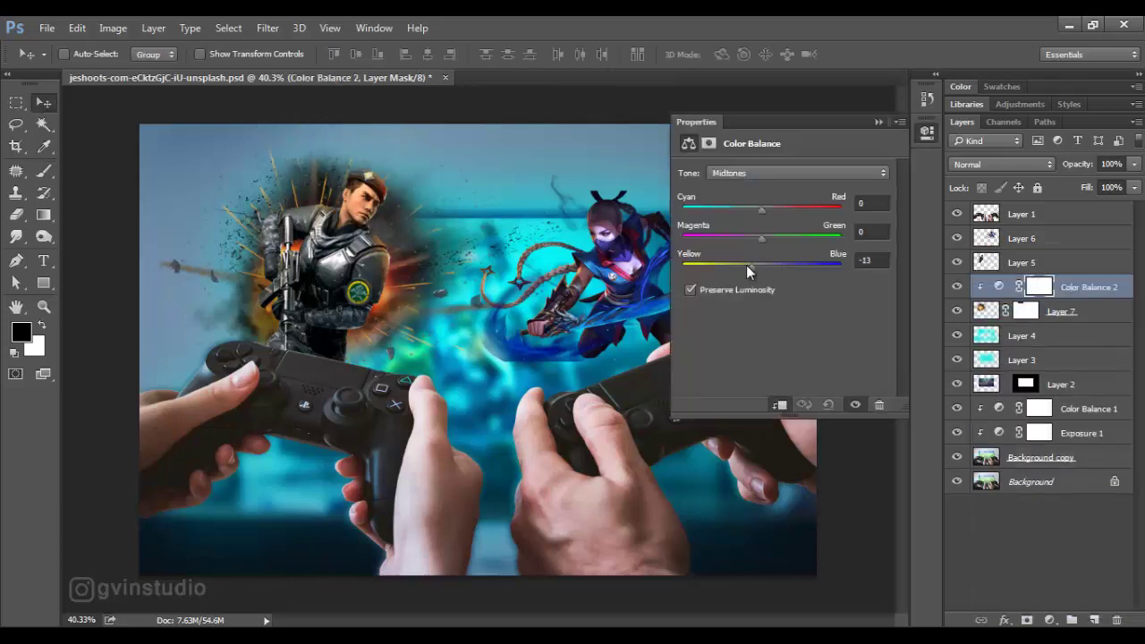
Bring the fire image into the composite and scale it to 11%
key("ctrl+o")
double_click(282, 398)
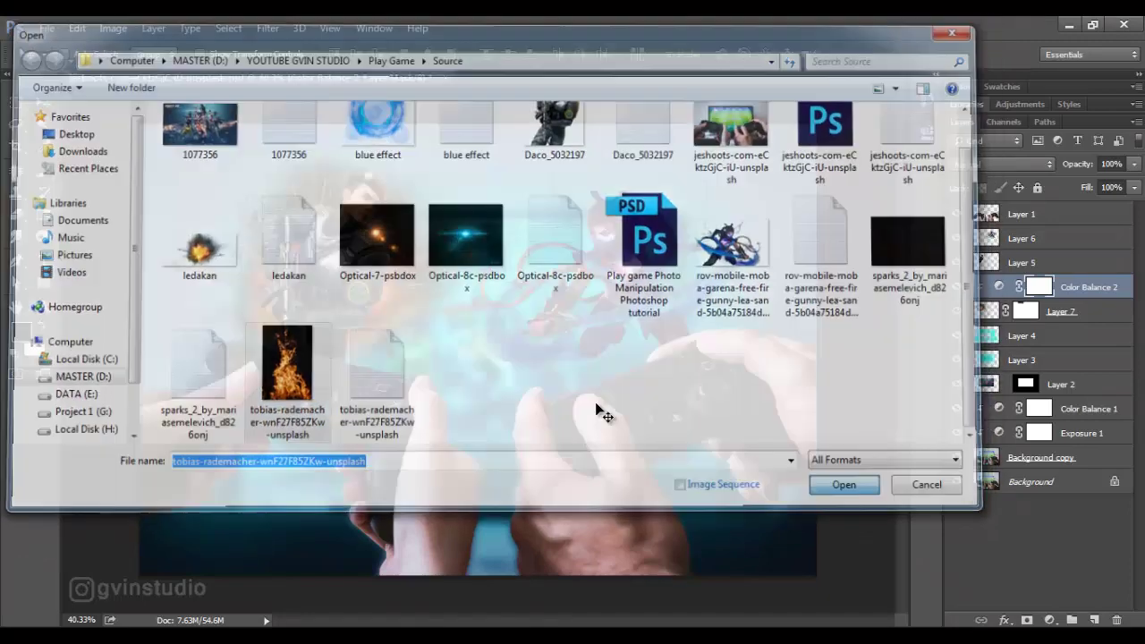
left_click_drag(517, 354, 363, 254)
key("ctrl+t")
left_click(298, 55)
double_click(264, 54)
type("11")
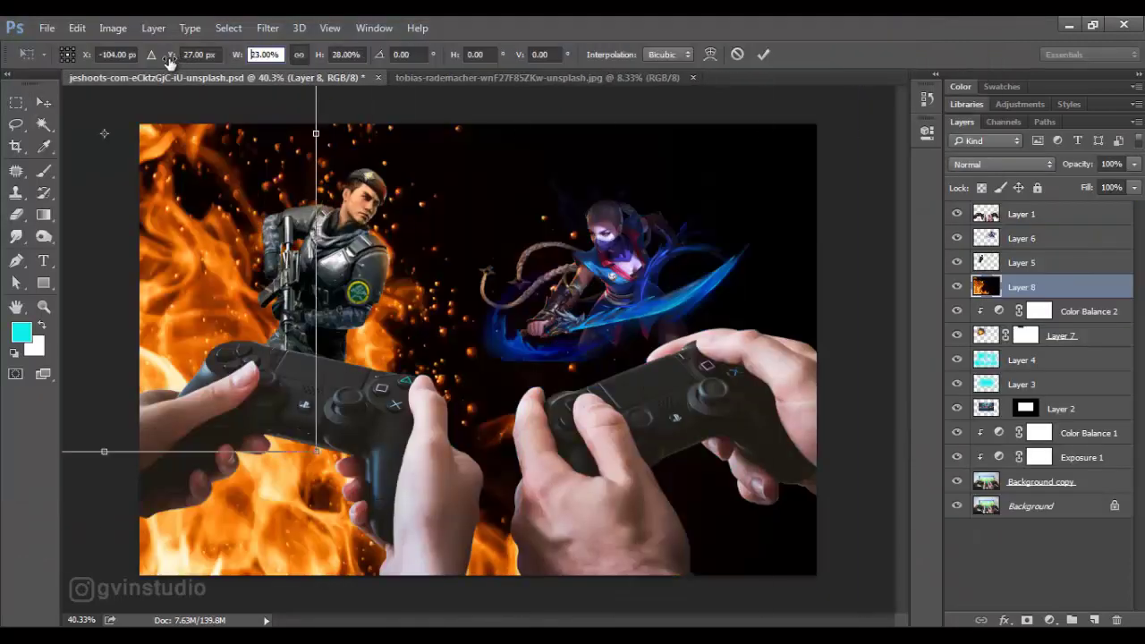
key("Tab")
Warp the fire layer to wrap around the soldier
right_click(353, 284)
left_click(384, 407)
left_click_drag(269, 251, 255, 252)
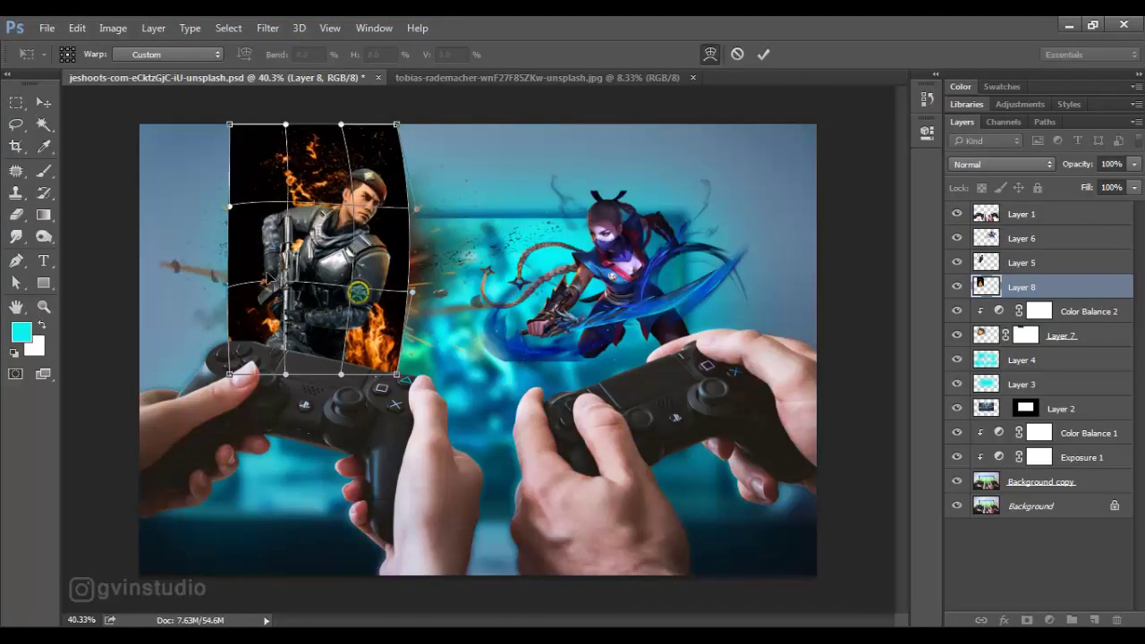
left_click_drag(367, 243, 420, 228)
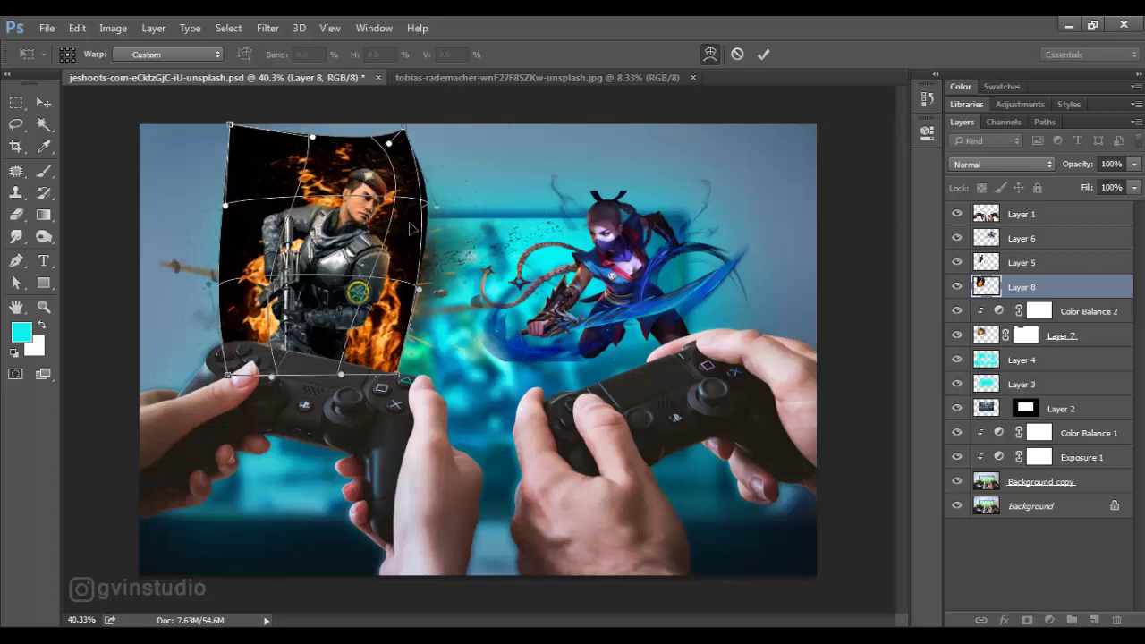
left_click_drag(341, 124, 390, 143)
left_click(761, 53)
Set the fire layer to Screen and darken it with a Levels adjustment
left_click(1002, 163)
left_click(993, 284)
left_click(1049, 620)
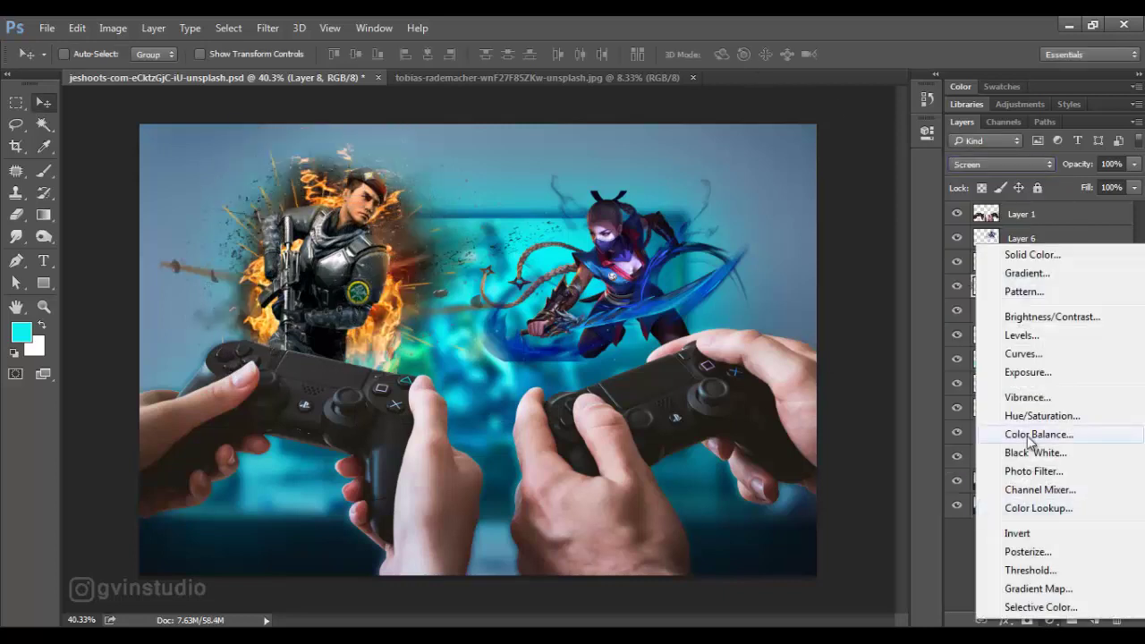
left_click(1020, 335)
left_click_drag(706, 293, 725, 292)
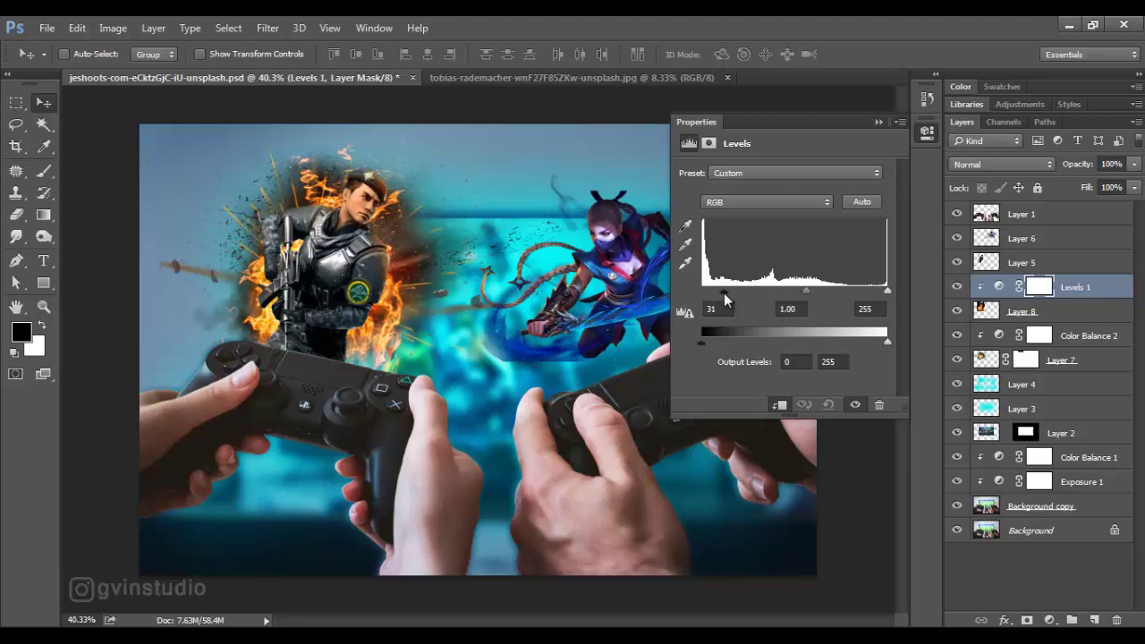
left_click(877, 122)
Close the fire document and open the sparks image
left_click(728, 77)
left_click(46, 28)
left_click(62, 60)
Bring the sparks in, rotated 90° and scaled to about 25% over the soldier
double_click(907, 243)
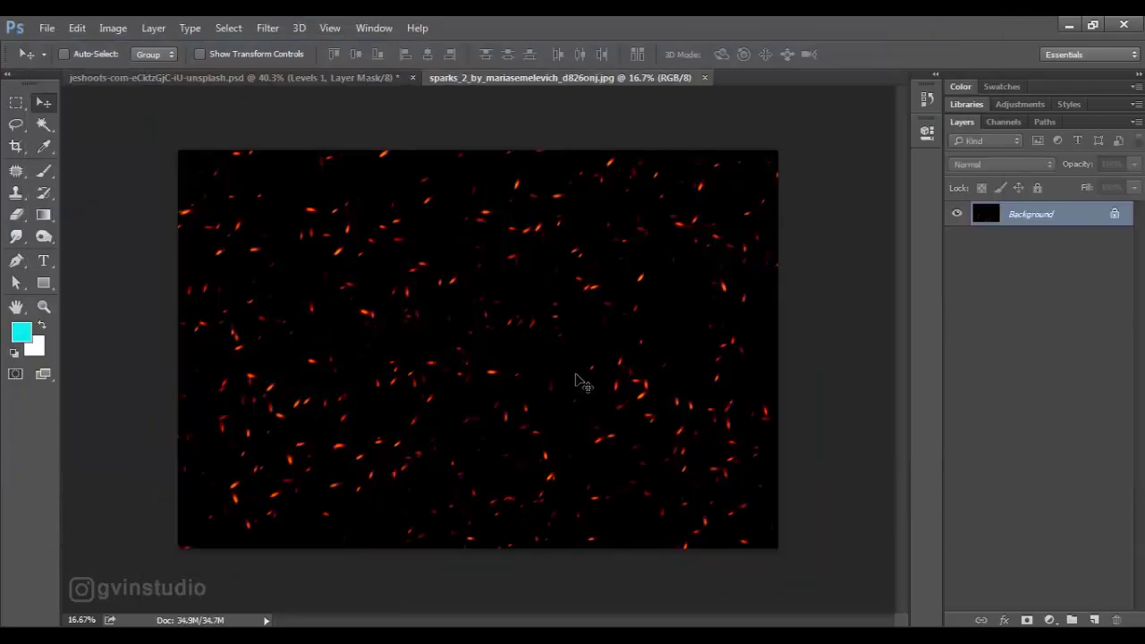
left_click_drag(577, 380, 358, 268)
key("ctrl+t")
right_click(465, 293)
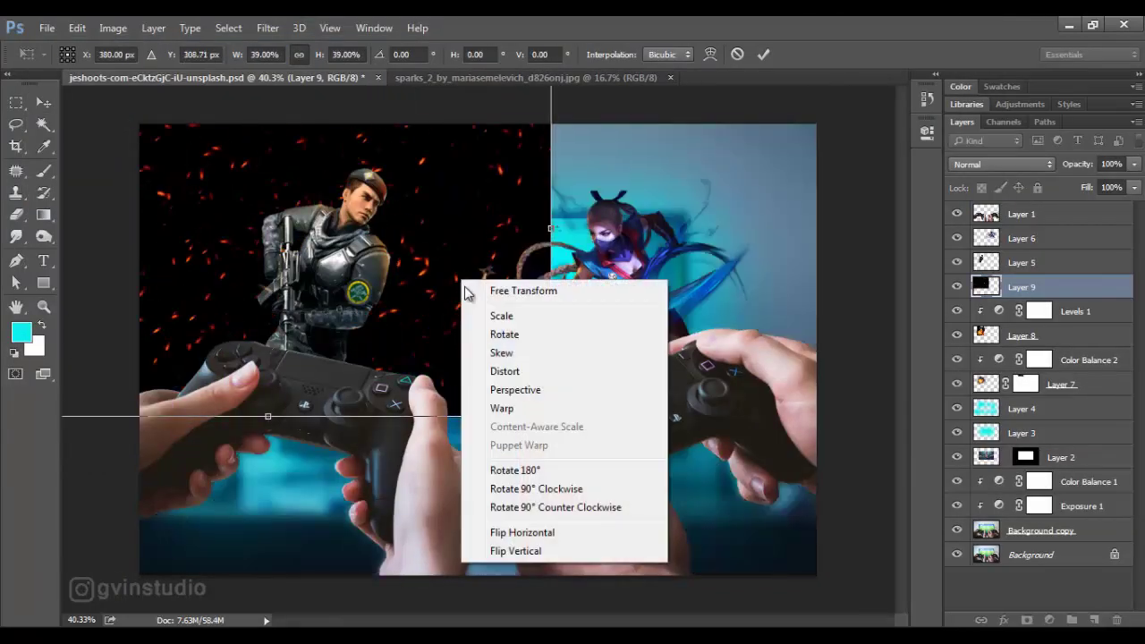
left_click(536, 489)
mouse_move(460, 510)
left_mouse_down()
mouse_move(393, 304)
mouse_move(422, 383)
left_mouse_up()
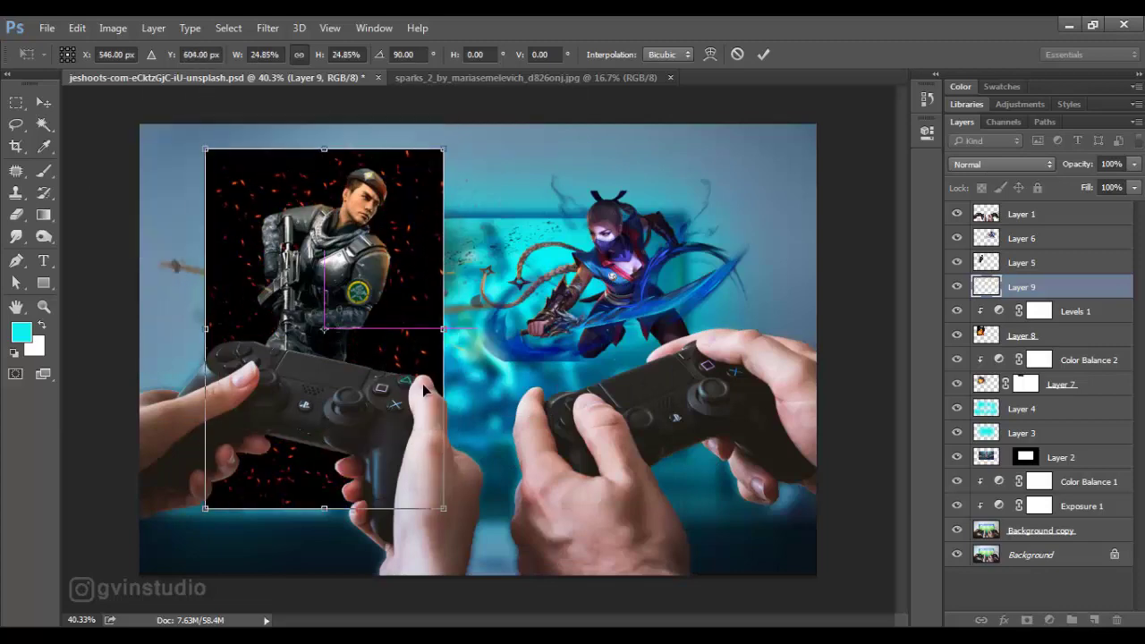
left_click(763, 55)
Set the sparks layer to Screen, add a layer mask, and ready the brush
left_click(1002, 164)
left_click(975, 270)
left_click(1027, 620)
left_click(44, 171)
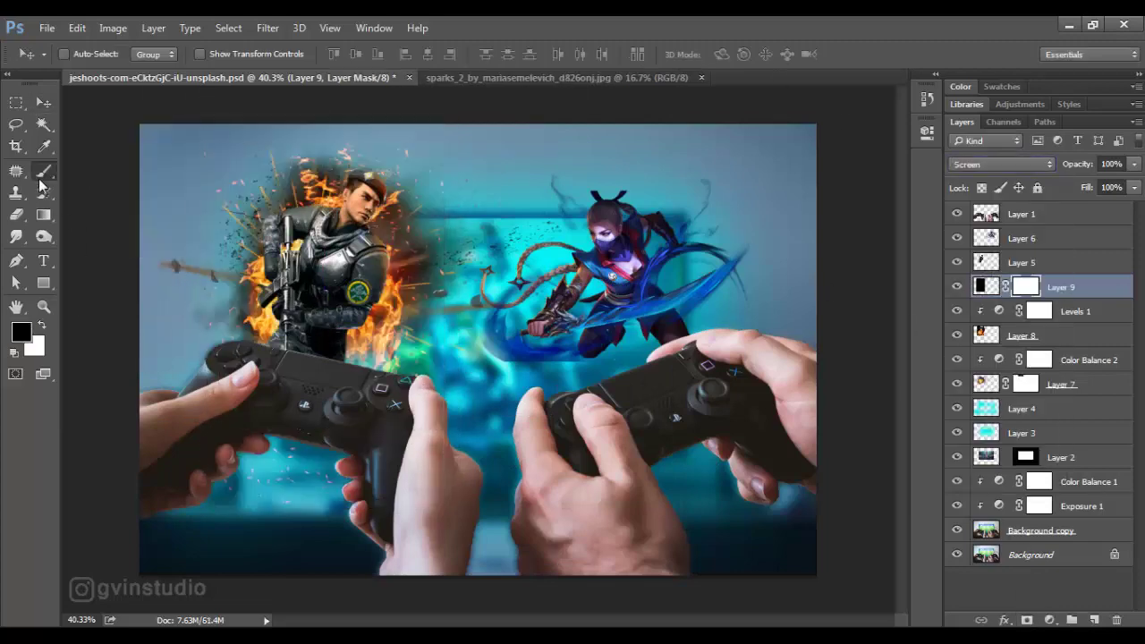
right_click(312, 446)
key("Return")
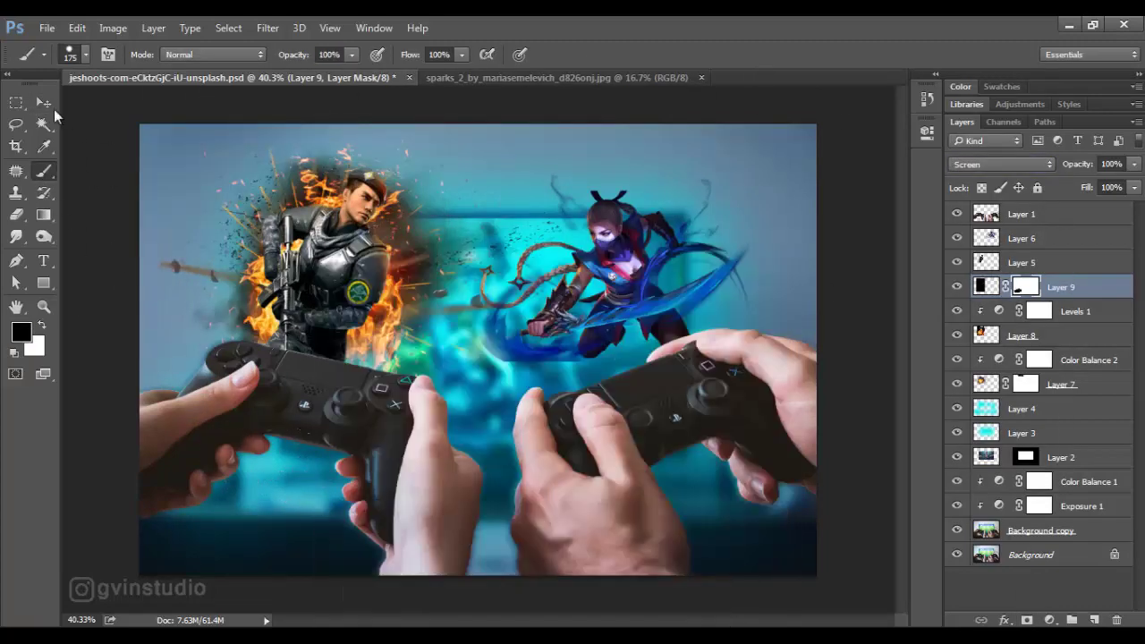
Bring the Optical-7-psbdox lens flare into the composite and move it over the soldier
left_click(43, 102)
left_click(701, 77)
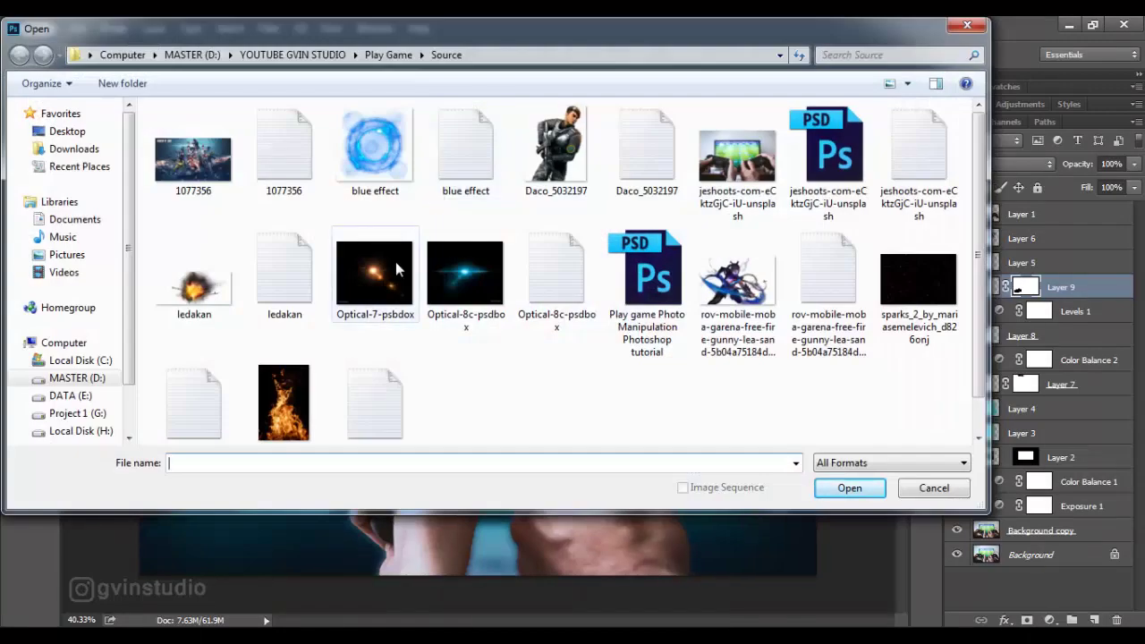
double_click(389, 265)
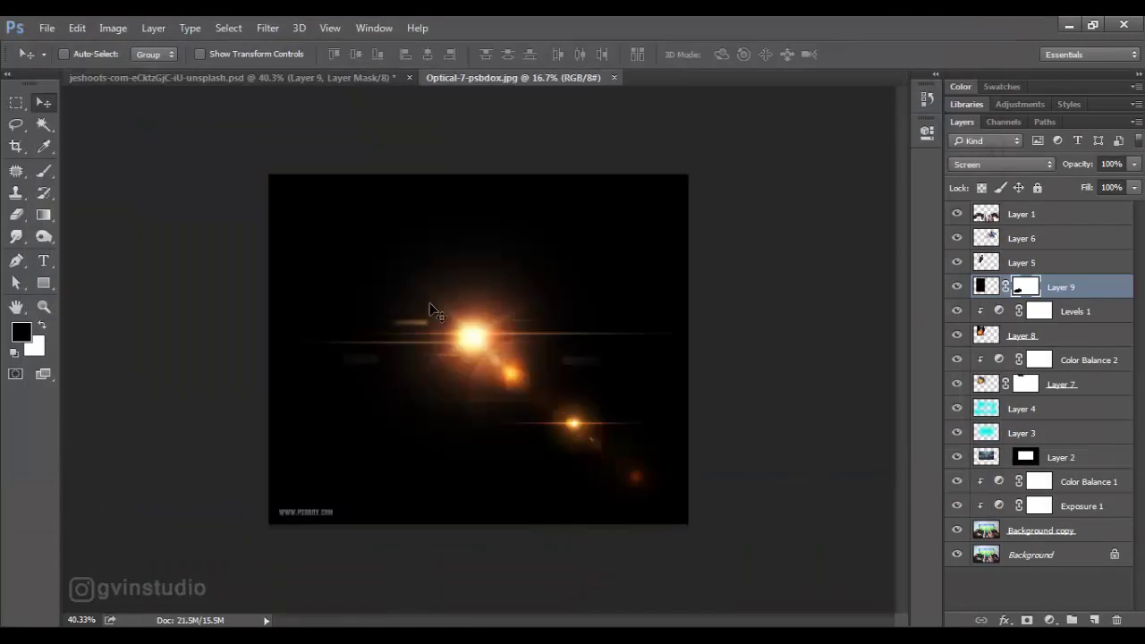
left_click_drag(430, 303, 378, 221)
key("ctrl+t")
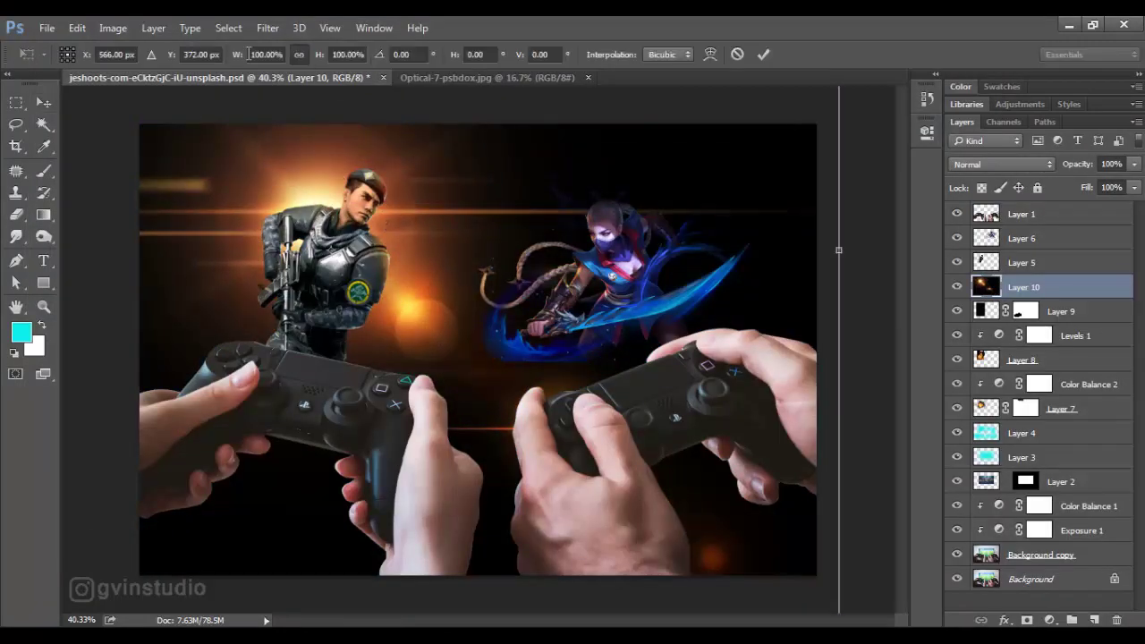
left_click_drag(412, 187, 462, 259)
left_click(763, 53)
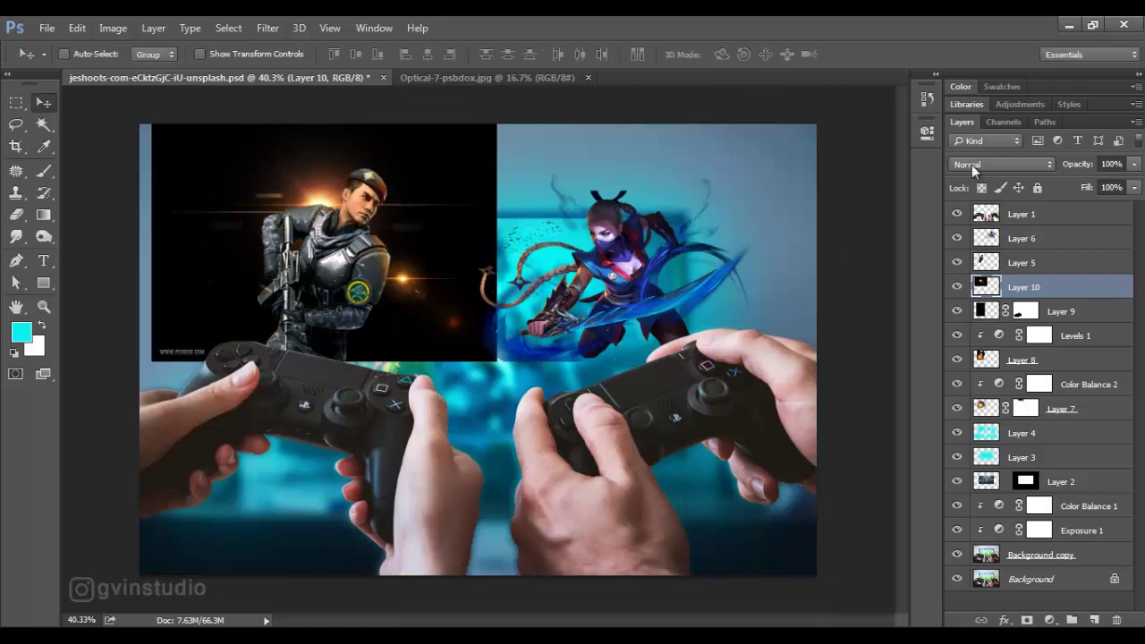
Set the lens flare to Screen, erase its edges, and nudge it into place
left_click(971, 165)
left_click(975, 278)
key("e")
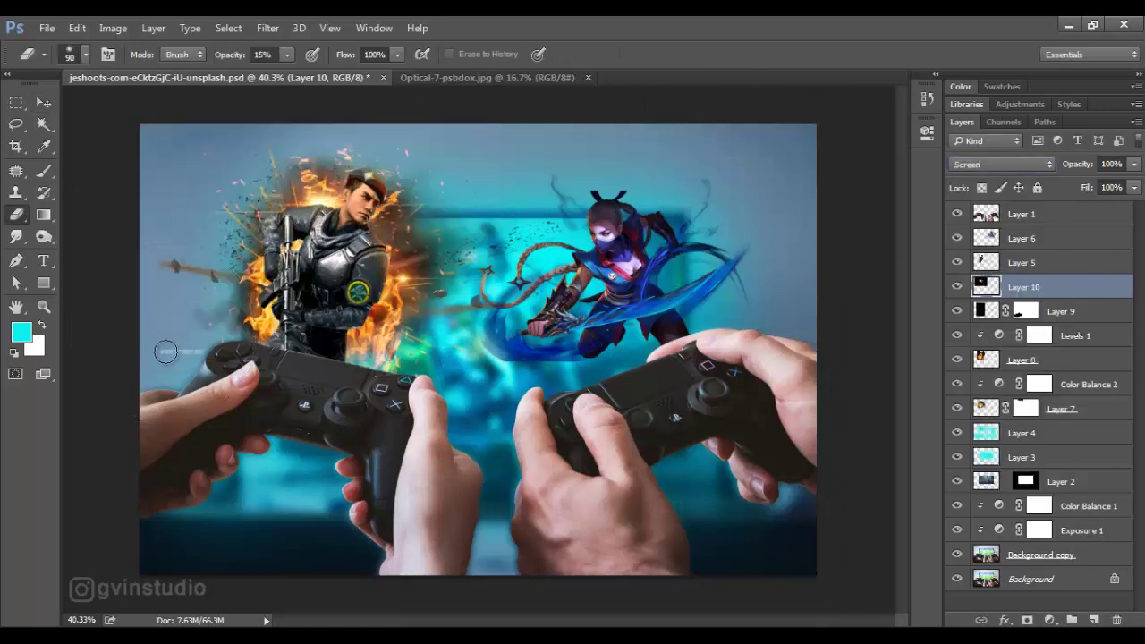
key("v")
left_click_drag(387, 219, 394, 219)
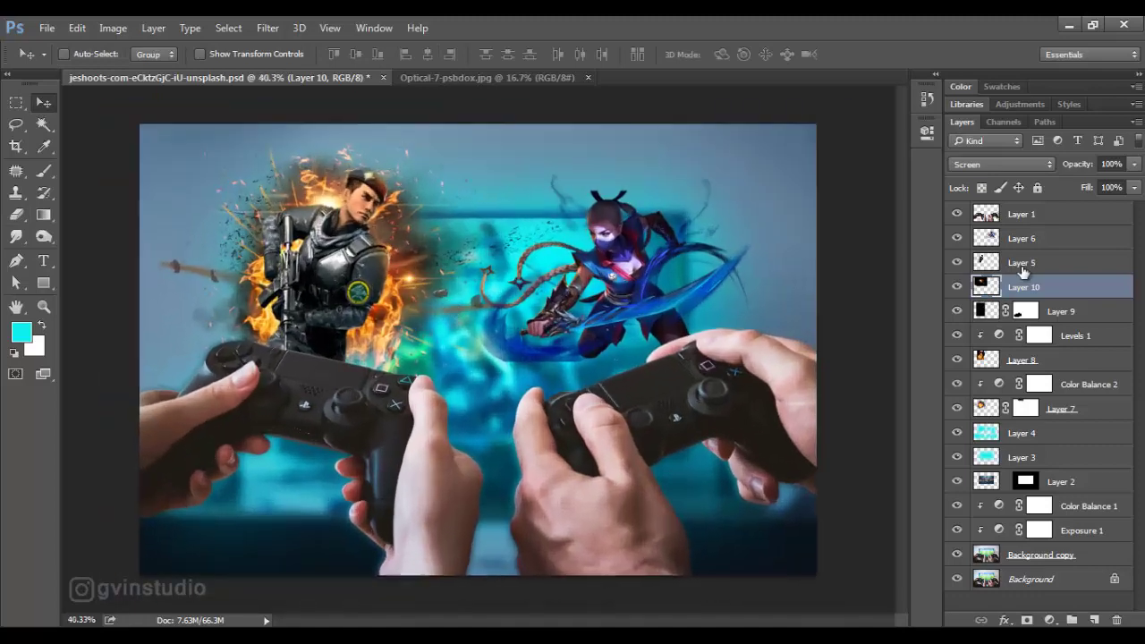
Add an orange (#f08c09) Solid Color fill above Layer 5, blended with Color Dodge
left_click(1021, 266)
left_click(1049, 620)
left_click(1036, 253)
left_click(805, 347)
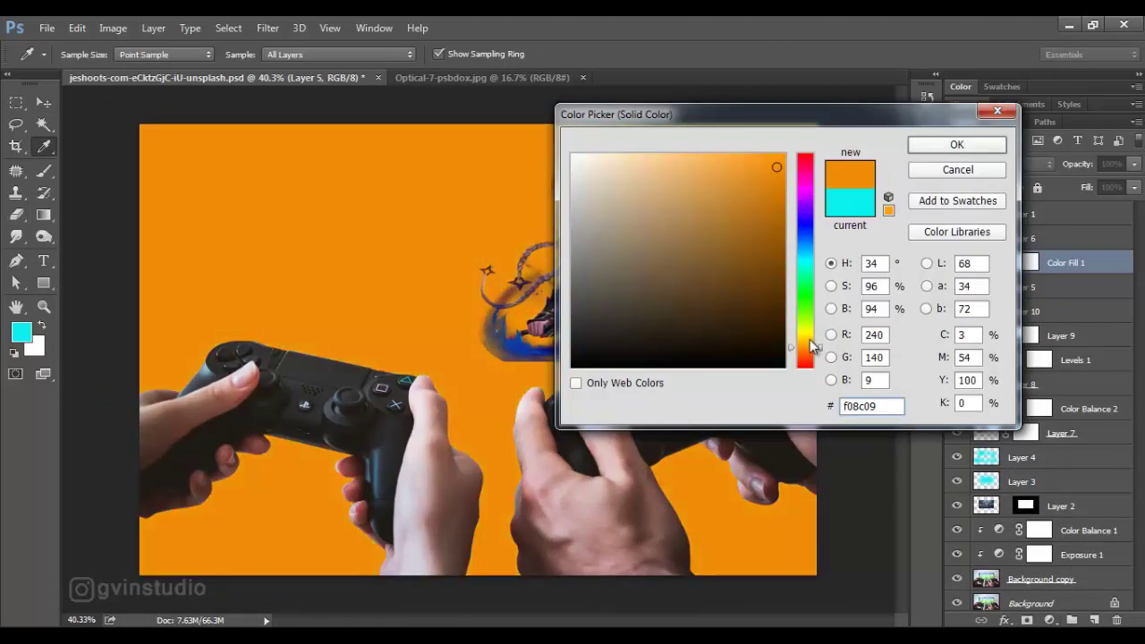
left_click(957, 144)
left_click(1002, 164)
left_click(966, 340)
left_click(1002, 164)
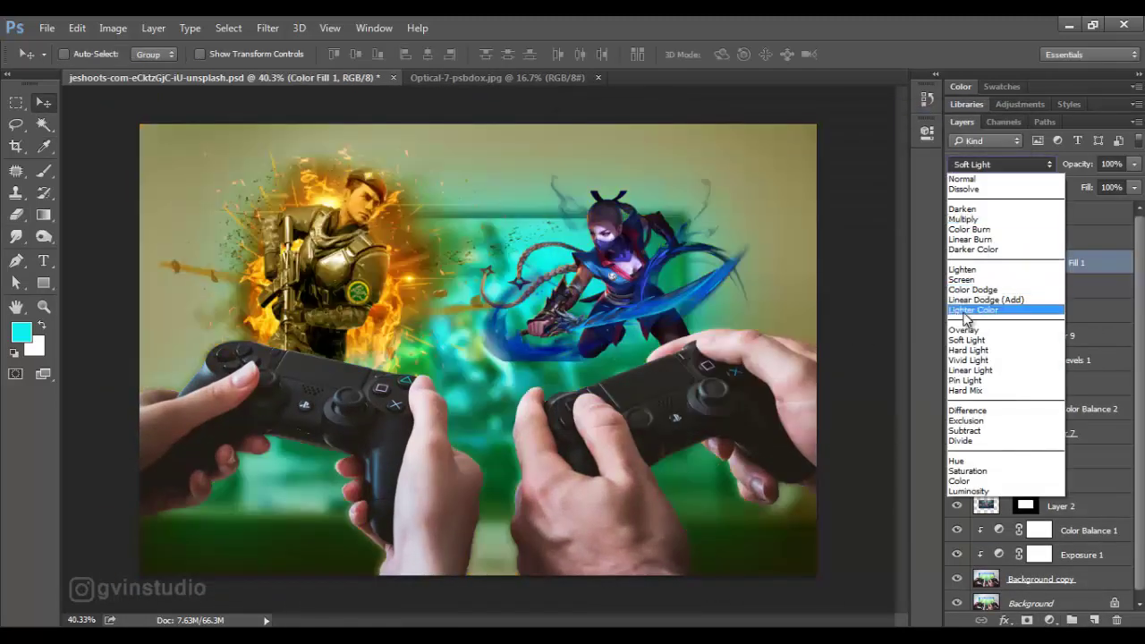
left_click(965, 319)
left_click(1002, 164)
left_click(962, 269)
left_click(1002, 163)
left_click(973, 289)
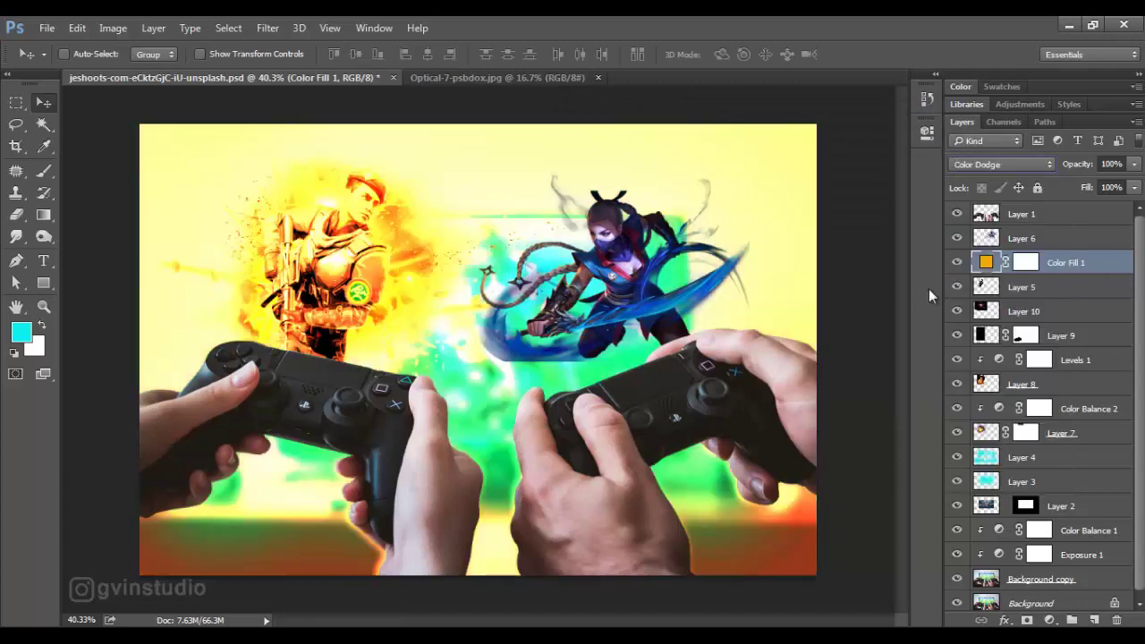
Invert the orange fill's mask to black and set the brush to 57% opacity
left_click(1026, 262)
key("ctrl+i")
key("b")
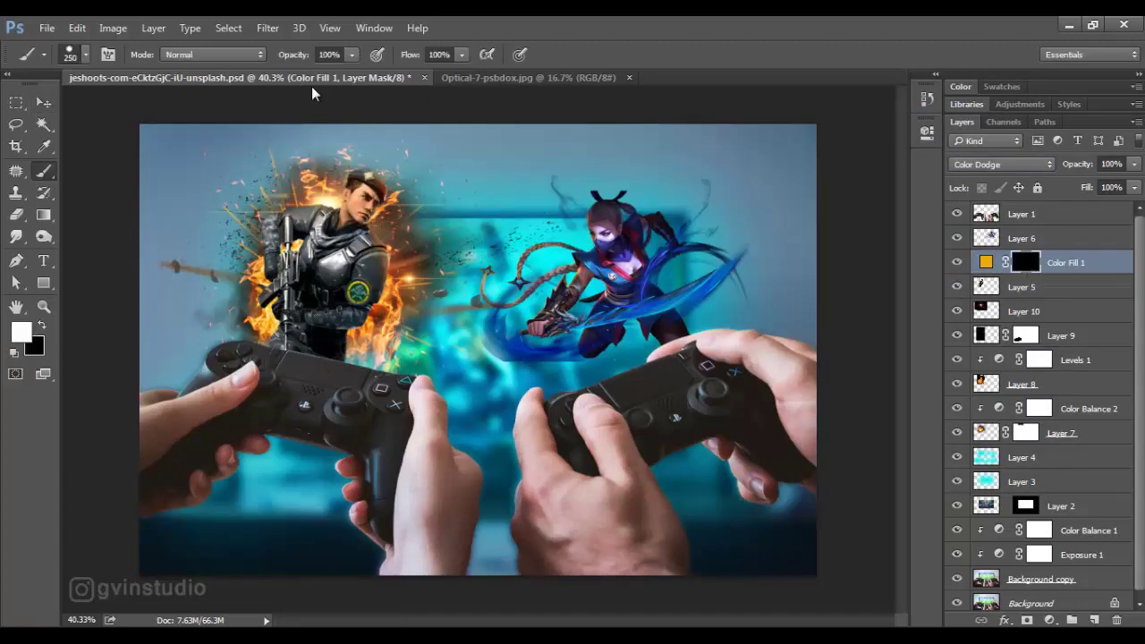
key("5")
key("7")
right_click(421, 224)
key("Escape")
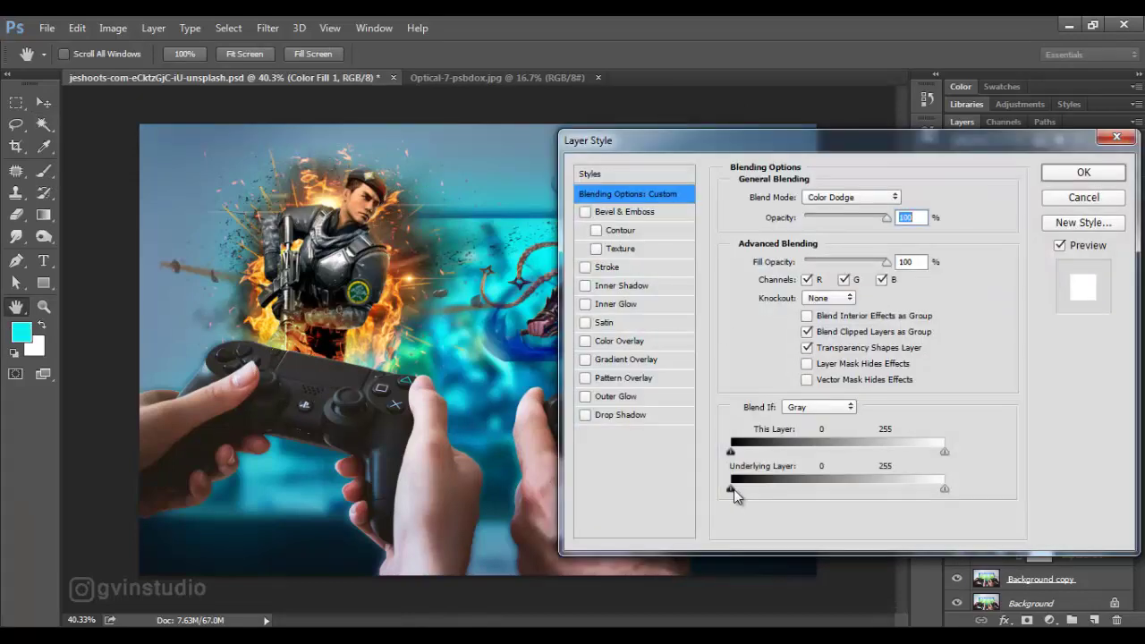
Split the Blend If Underlying slider so the glow skips dark areas, then begin opening the fire photo
left_click_drag(733, 489, 780, 490)
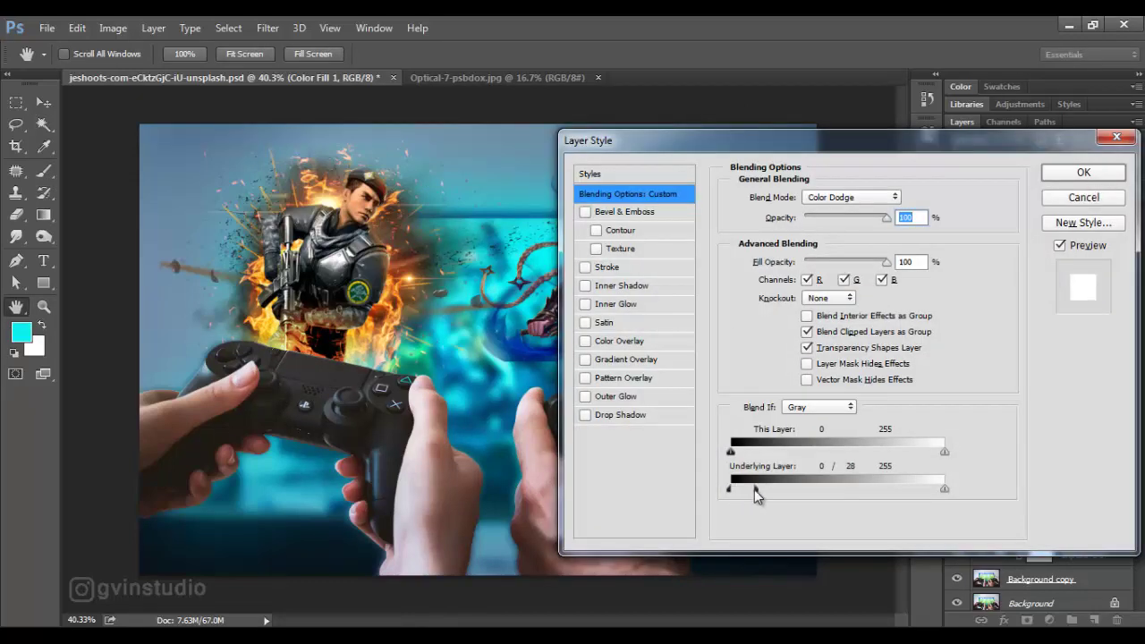
key("Return")
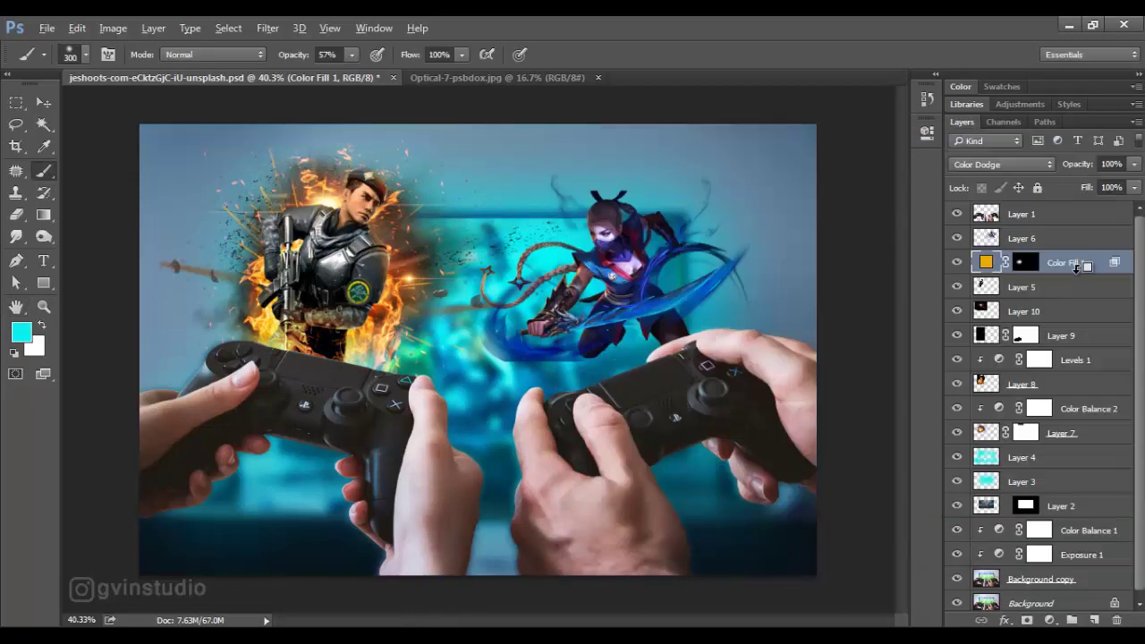
key("v")
key("ctrl+o")
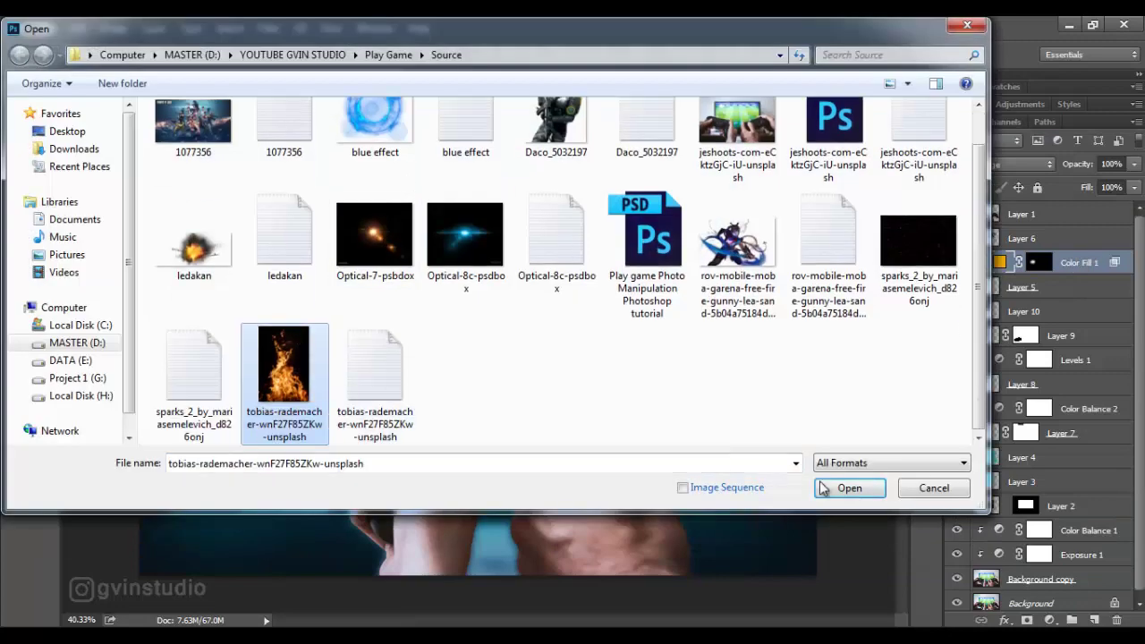
Place the fire photo at 9% scale under the left controller, blended with Screen
left_click(821, 488)
left_click_drag(473, 331, 459, 286)
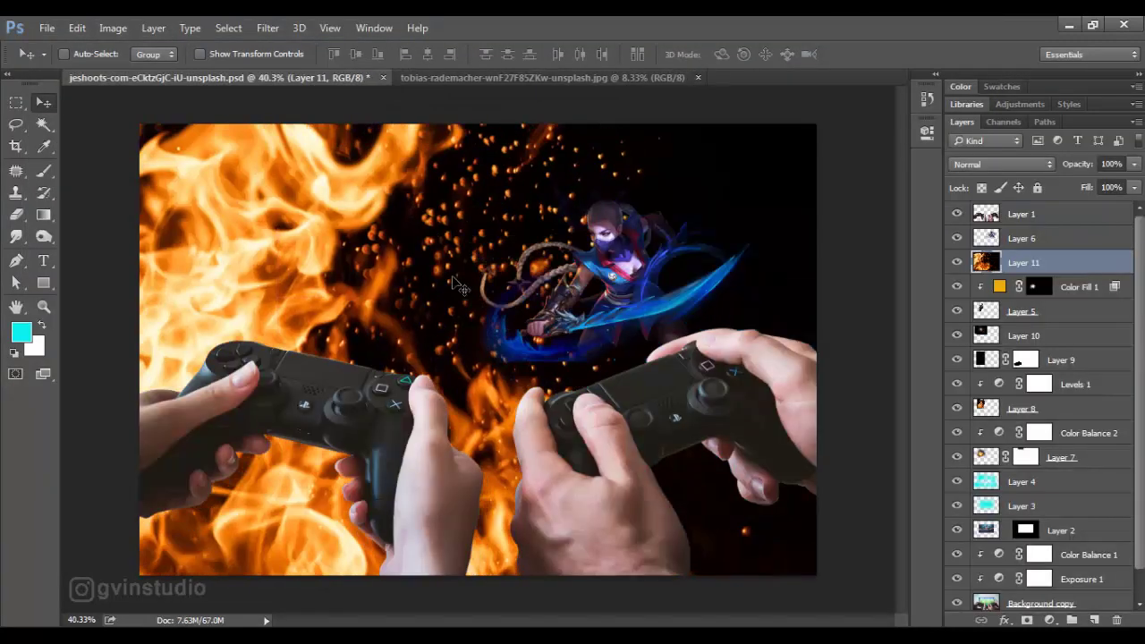
key("ctrl+t")
left_click(261, 53)
type("9")
left_click_drag(274, 307, 302, 407)
left_click(1002, 164)
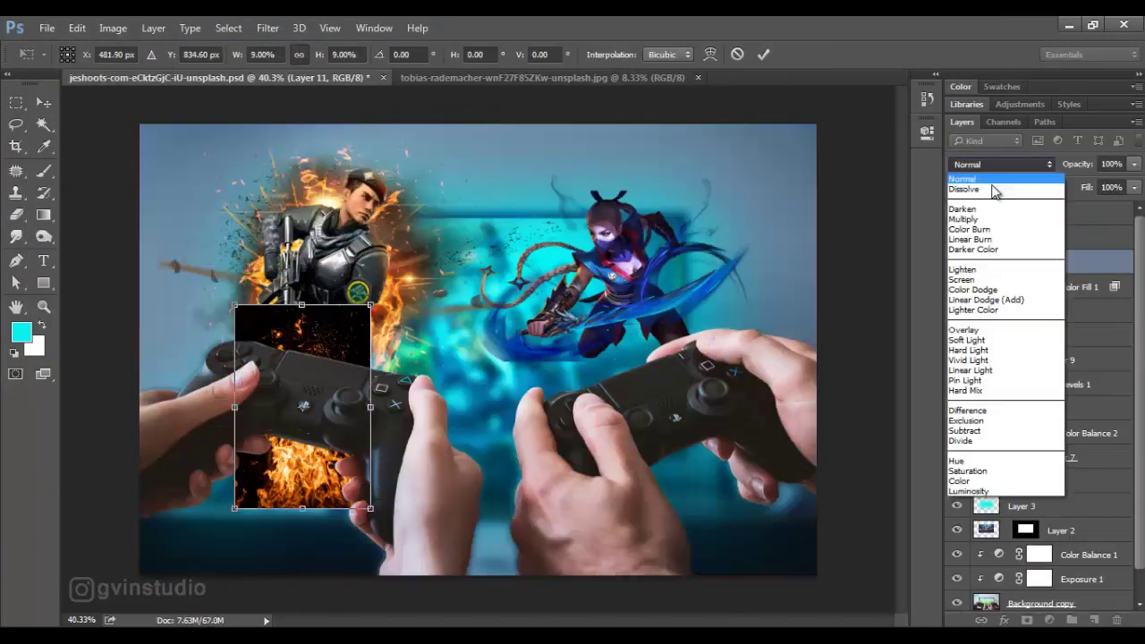
left_click(966, 279)
key("Return")
left_click_drag(547, 190, 549, 184)
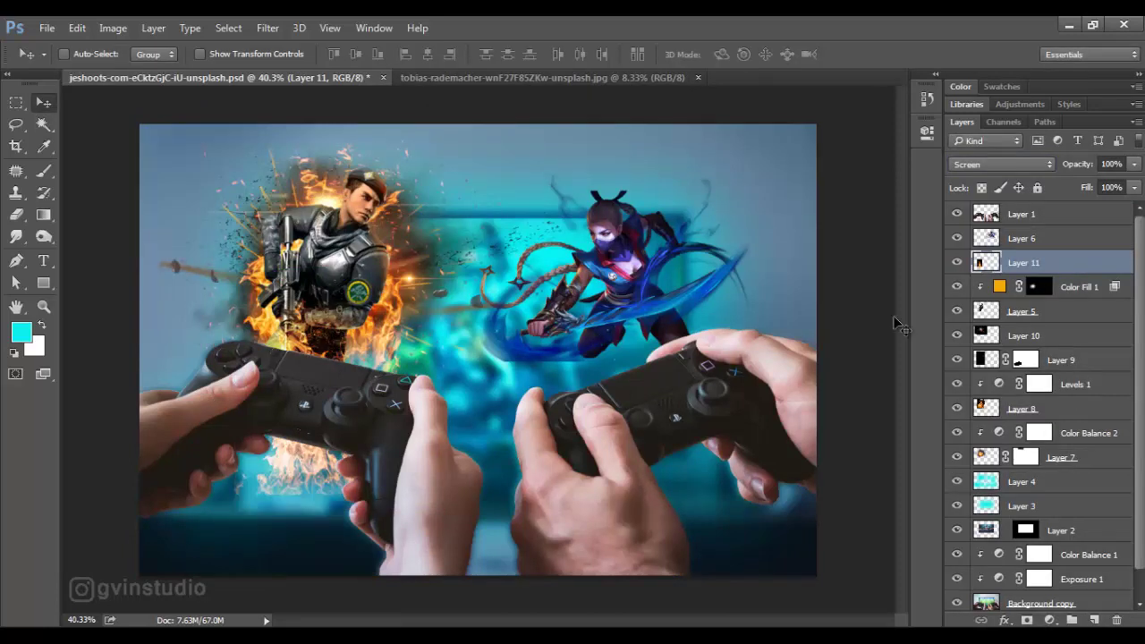
Add a mask to the fire layer and paint out fire under the left controller
left_click(1027, 620)
key("b")
key("x")
left_click_drag(295, 466, 278, 474)
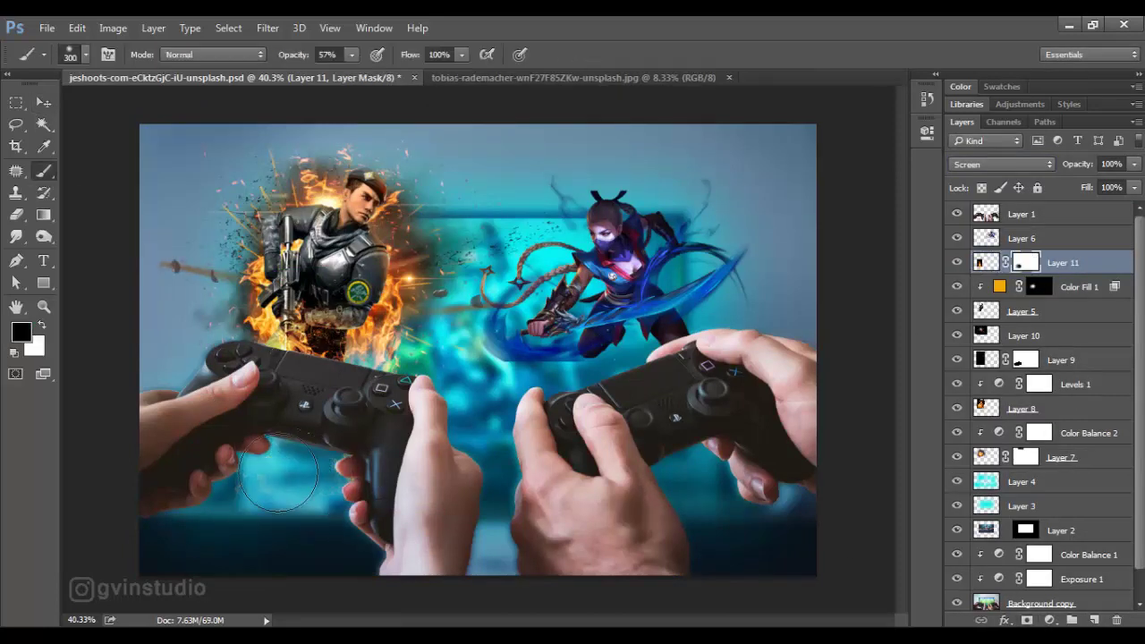
Add an Exposure adjustment for the soldier set to about -0.72
key("v")
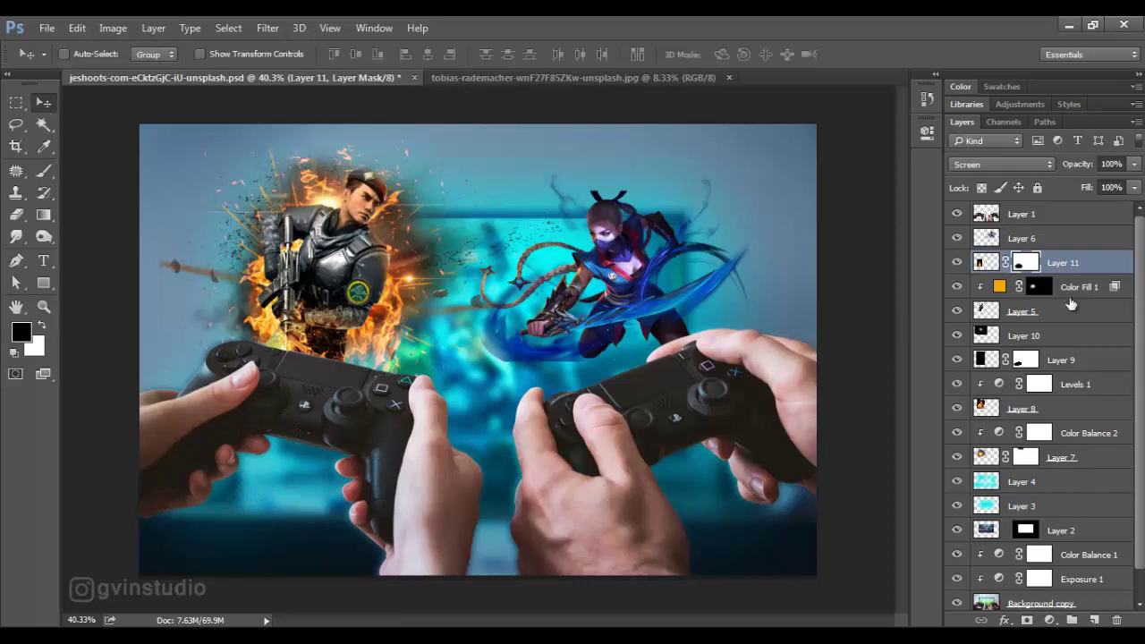
left_click(1049, 620)
left_click(1002, 358)
left_click_drag(784, 215, 768, 218)
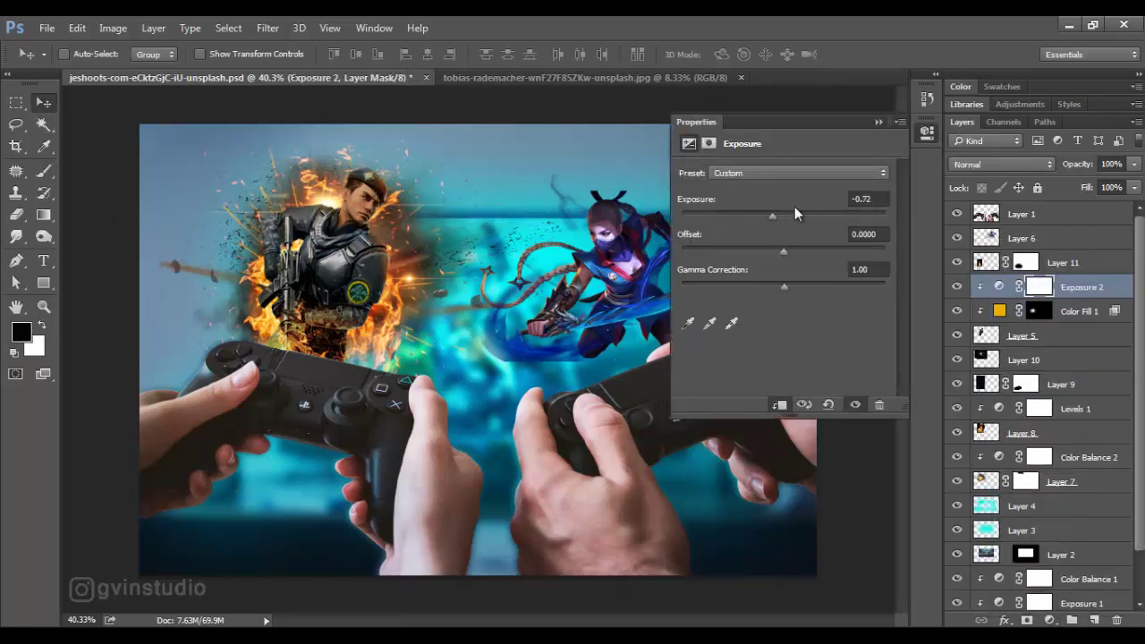
Invert the Exposure 2 mask to black, hiding the darkening
left_click(43, 171)
left_click(957, 287)
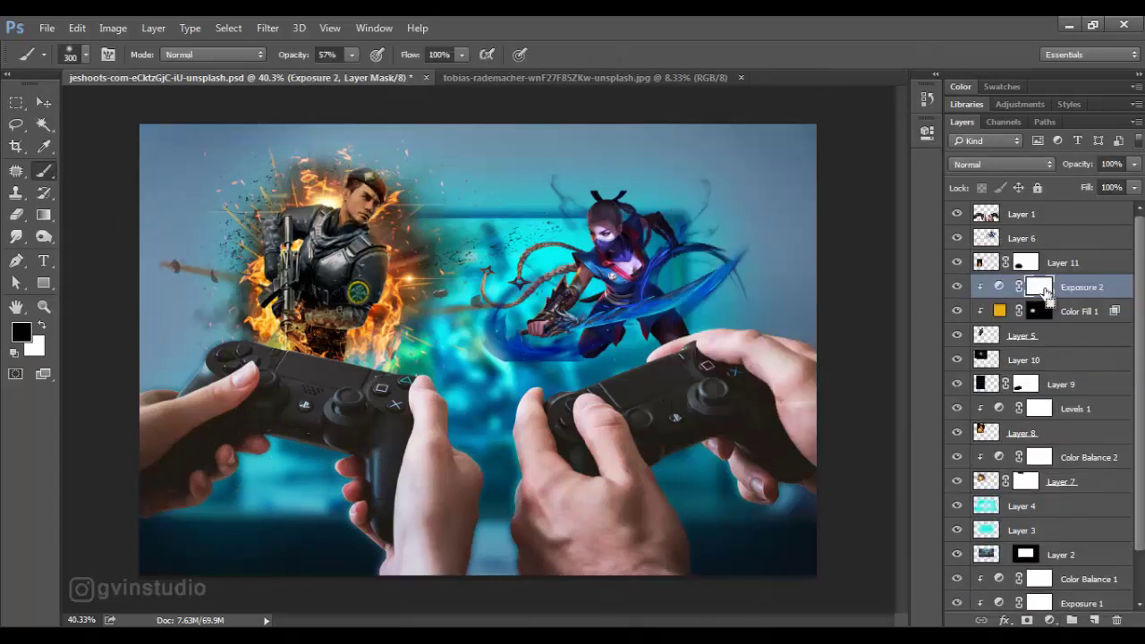
key("ctrl+i")
scroll(440, 420, "up", 3)
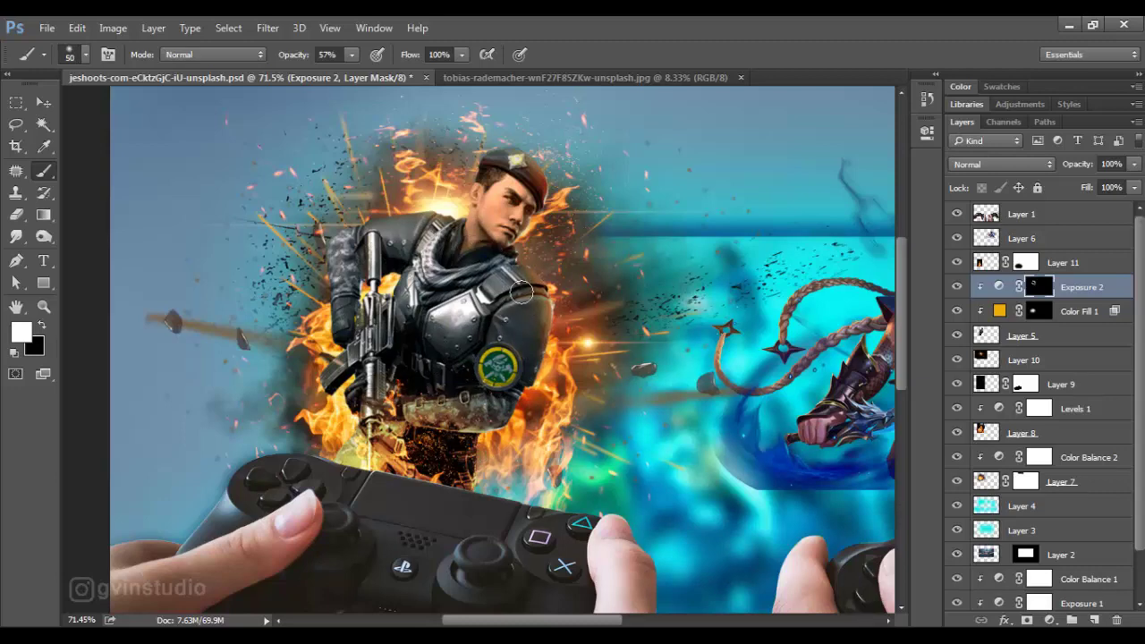
Add Brightness/Contrast at brightness 46, invert its mask, and brush it onto the soldier
left_click(1050, 619)
left_click(1002, 312)
left_click_drag(782, 216, 823, 216)
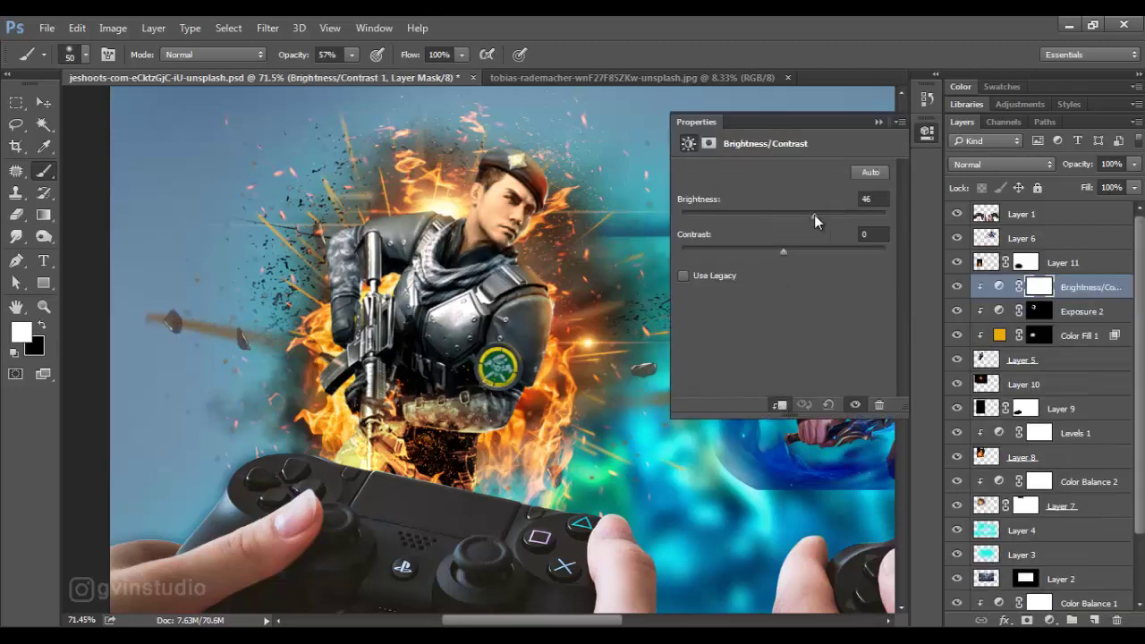
left_click(881, 122)
key("ctrl+i")
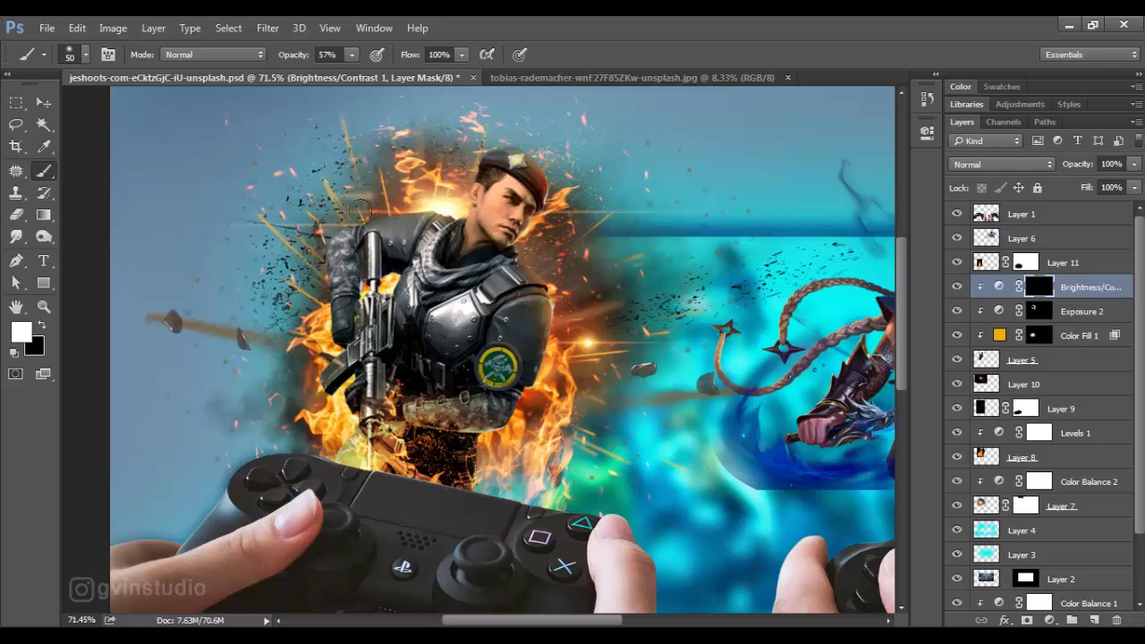
scroll(360, 208, "up", 3)
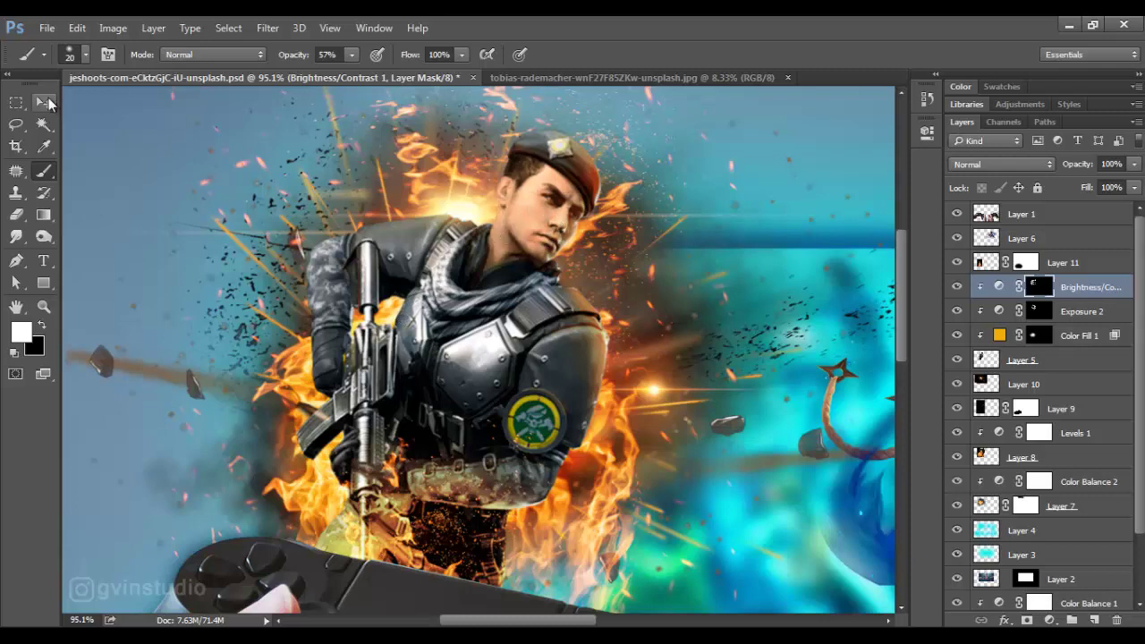
left_click(43, 102)
scroll(461, 365, "down", 5)
scroll(460, 365, "up", 4)
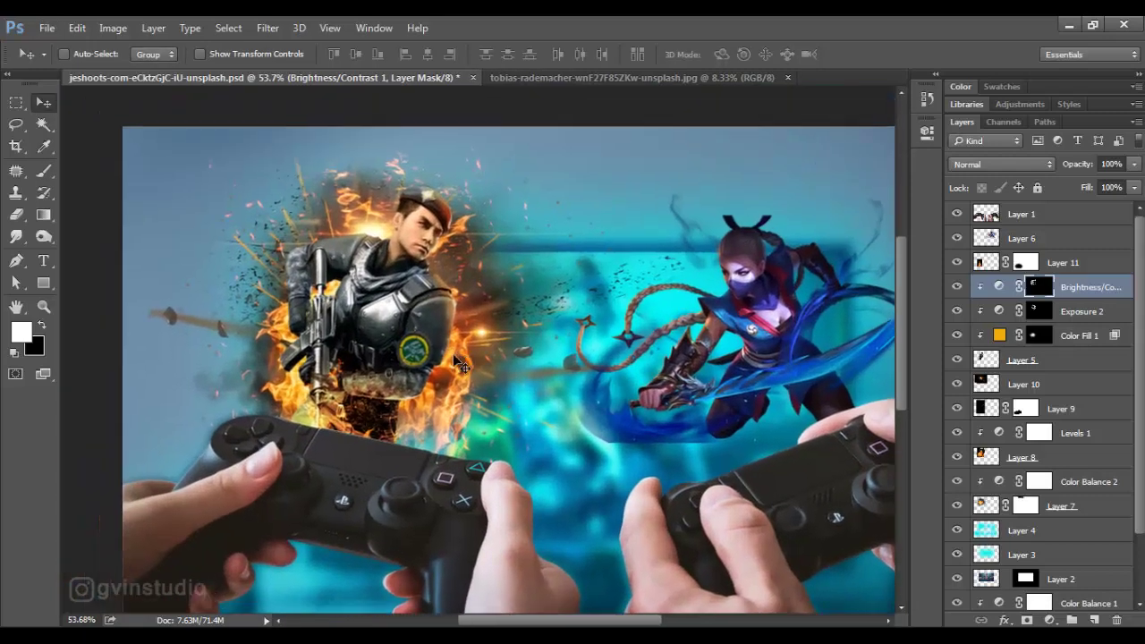
Group Layer 7 through Layer 11 into a group named character1
left_click(1020, 509)
left_click(1015, 262, "shift")
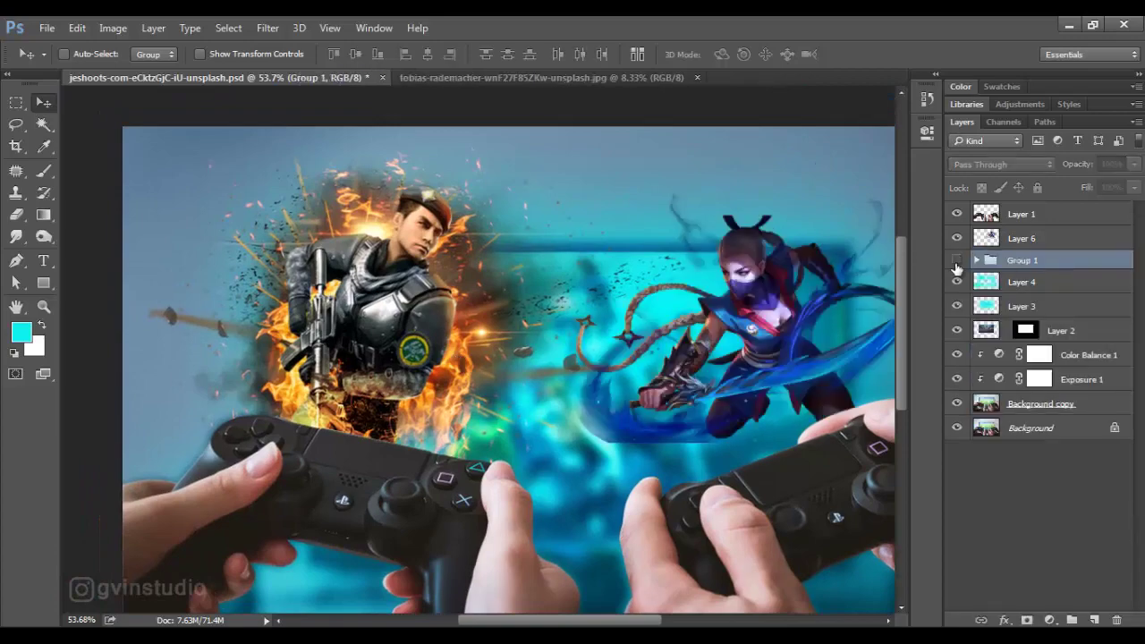
key("ctrl+g")
double_click(1024, 260)
key("Return")
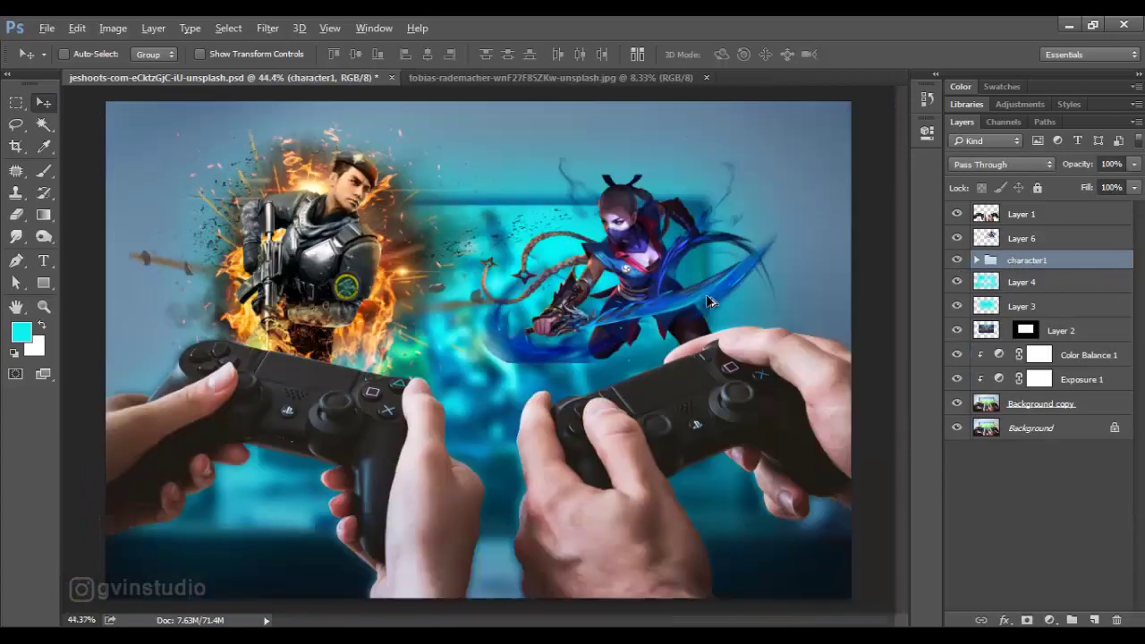
scroll(372, 268, "down", 3)
scroll(372, 269, "up", 2)
Scale the character1 group down to about 95% and shift it slightly
key("ctrl+t")
left_click_drag(584, 510, 498, 368)
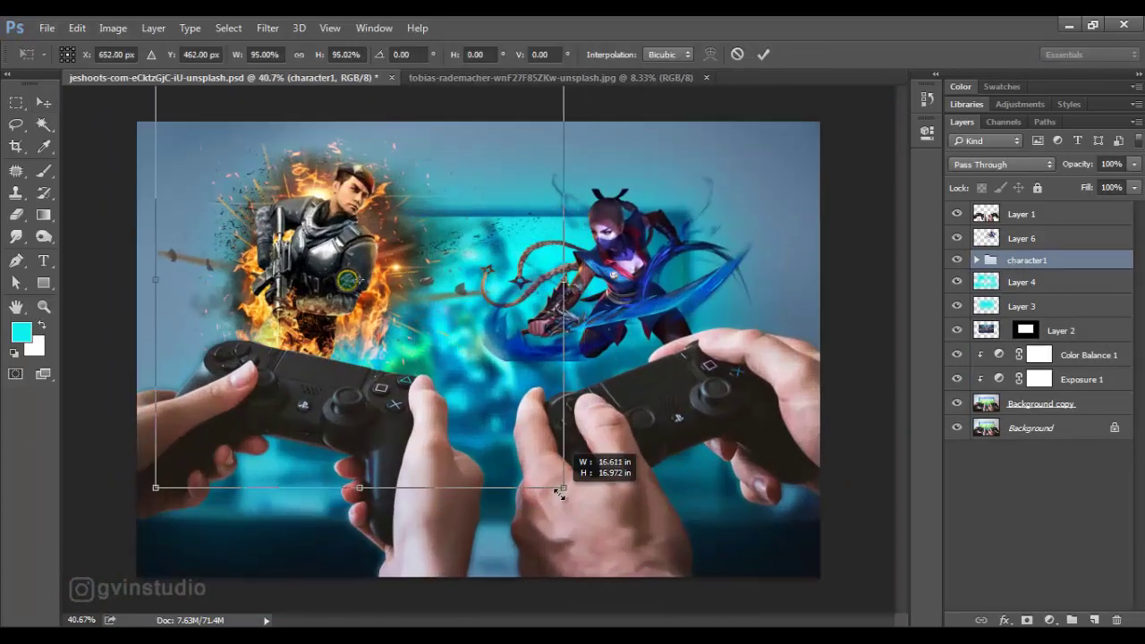
key("Return")
left_click(976, 259)
Add a yellow (dcb105) Color Dodge Solid Color fill above Brightness/Contrast
left_click(1085, 310)
left_click(1049, 620)
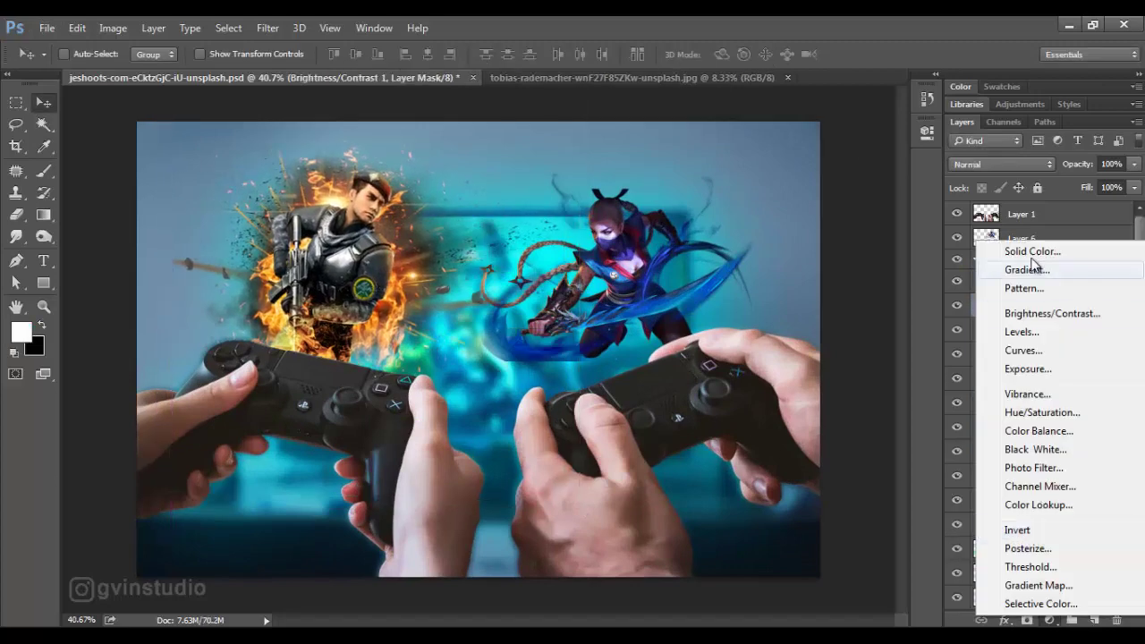
left_click(971, 247)
left_click(927, 149)
left_click(1008, 163)
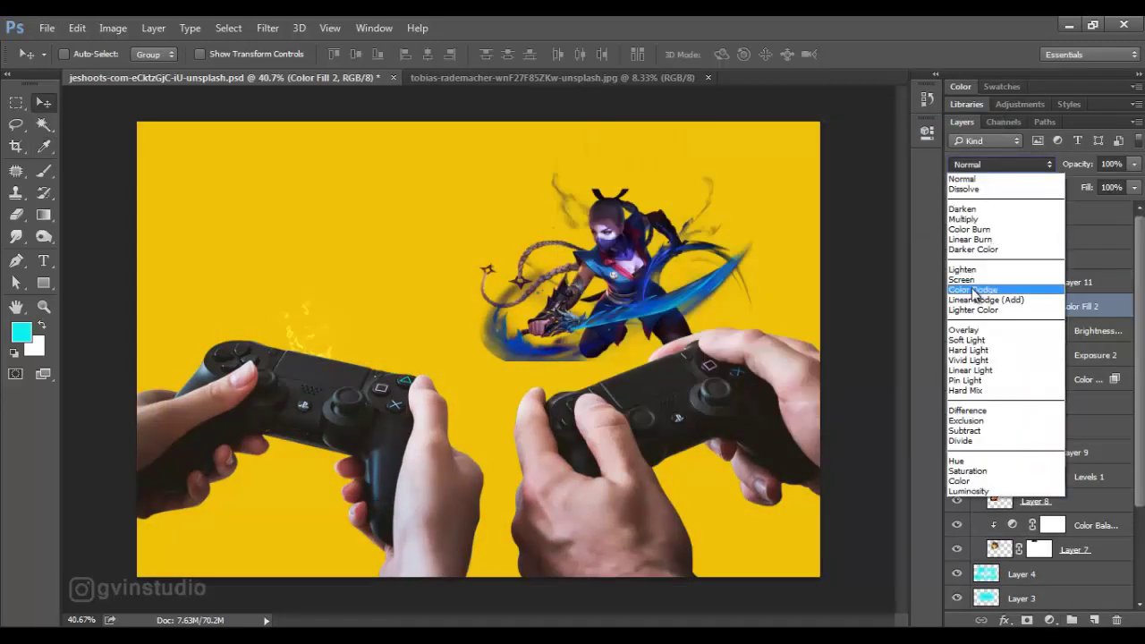
left_click(997, 295)
double_click(999, 306)
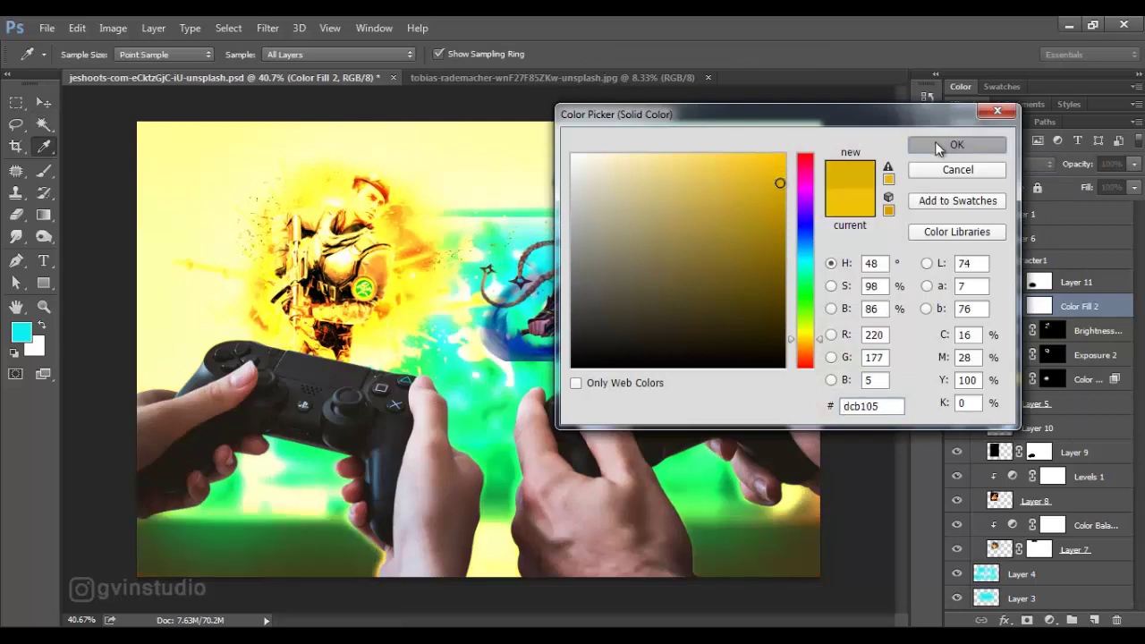
left_click(956, 144)
Invert the yellow fill's mask to black and set the brush to 68% opacity
left_click(1053, 306)
key("ctrl+i")
key("b")
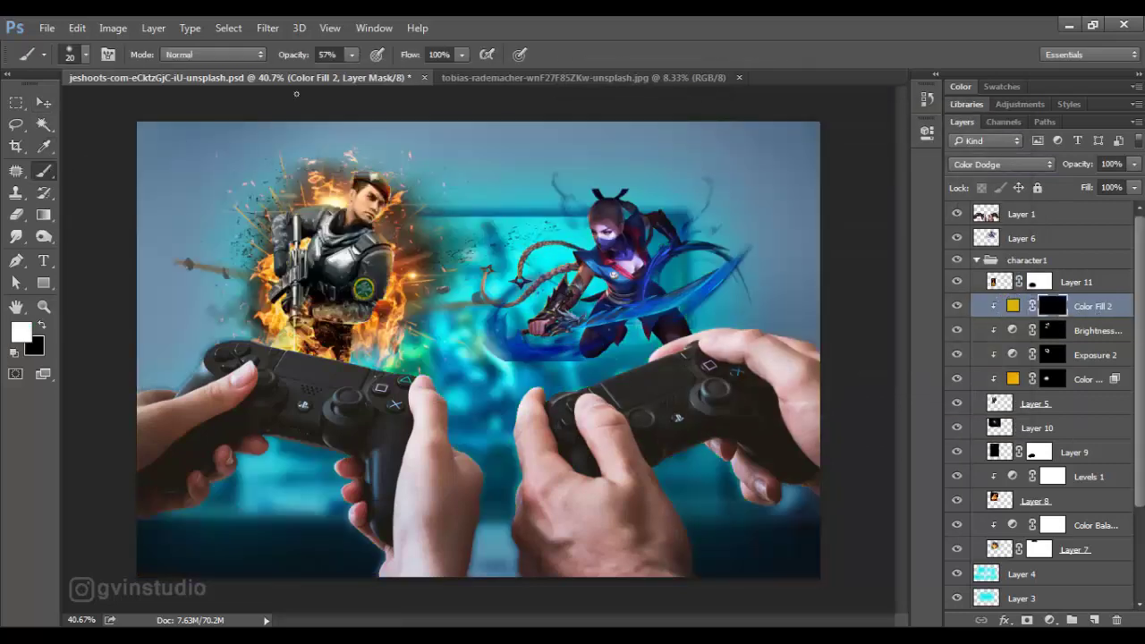
left_click_drag(296, 61, 290, 61)
scroll(367, 310, "up", 5)
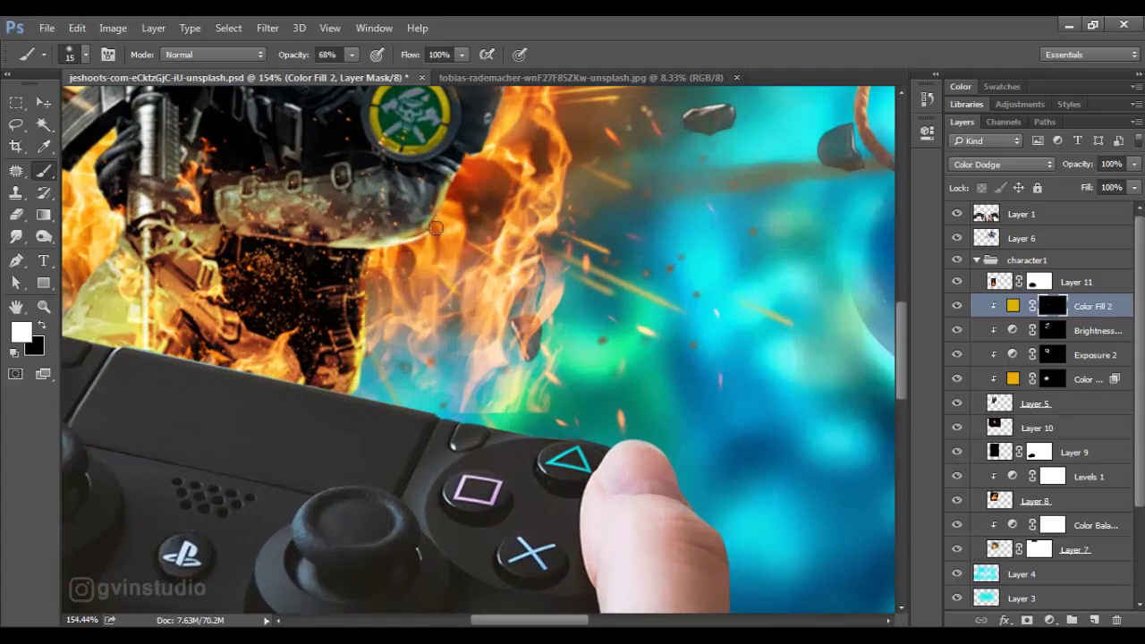
Paint the yellow glow along the soldier's shoulder, arm and edges
left_click_drag(474, 324, 463, 409)
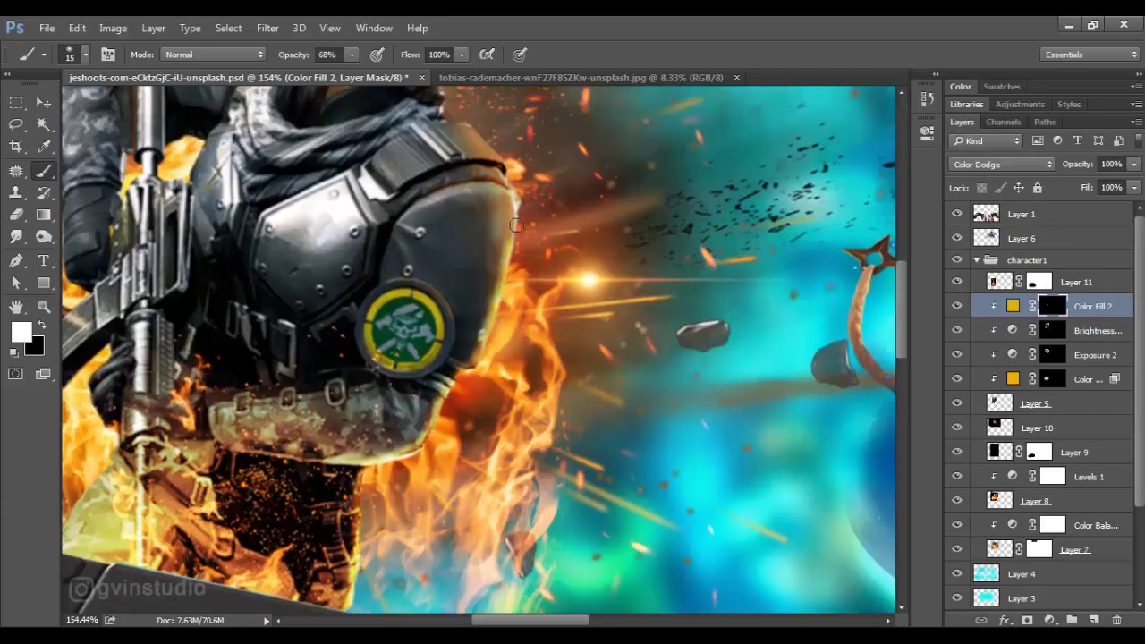
left_click_drag(427, 81, 543, 266)
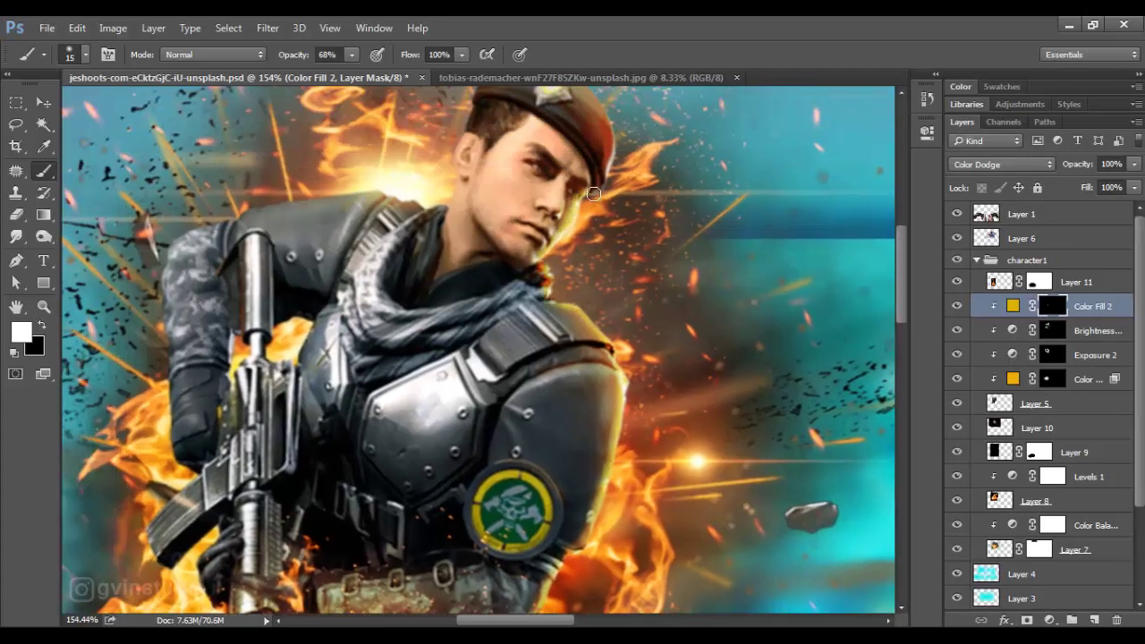
left_click_drag(607, 145, 645, 268)
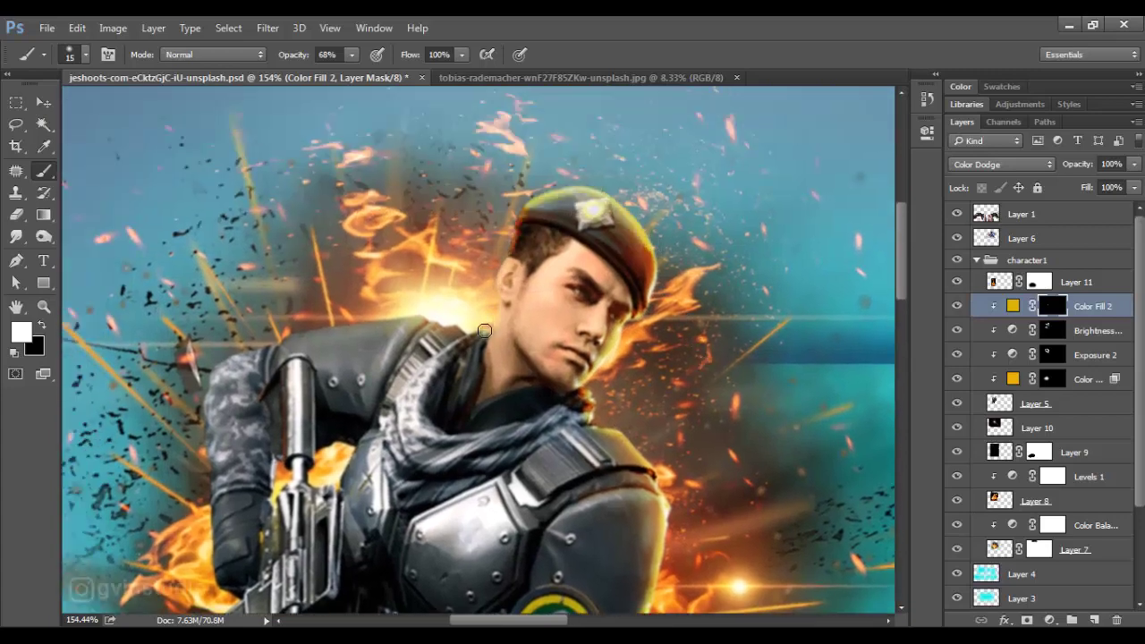
left_click_drag(484, 331, 208, 450)
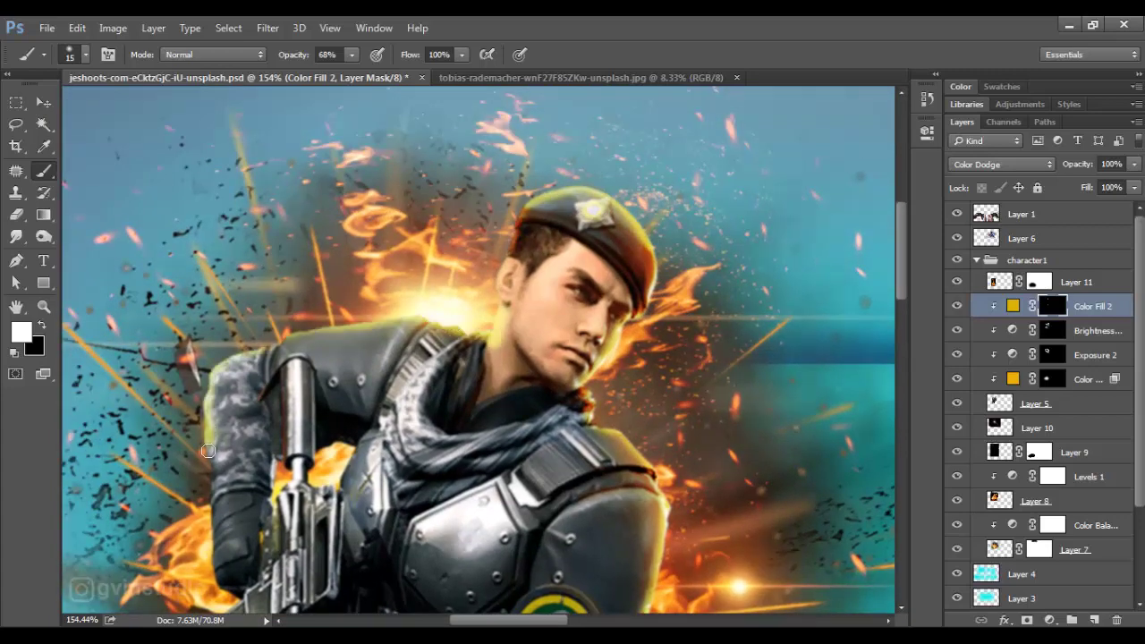
mouse_move(232, 358)
left_mouse_down()
mouse_move(474, 326)
mouse_move(635, 192)
left_mouse_up()
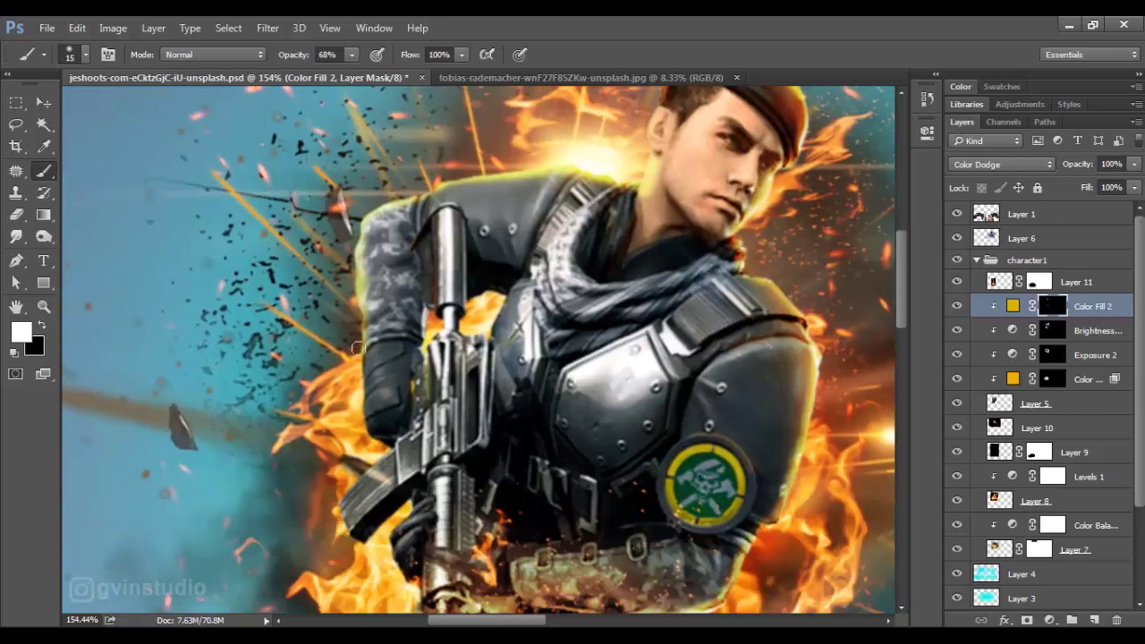
mouse_move(356, 348)
left_mouse_down()
mouse_move(376, 430)
mouse_move(368, 492)
mouse_move(397, 313)
mouse_move(418, 352)
mouse_move(433, 456)
mouse_move(393, 510)
mouse_move(421, 323)
left_mouse_up()
scroll(402, 358, "down", 3)
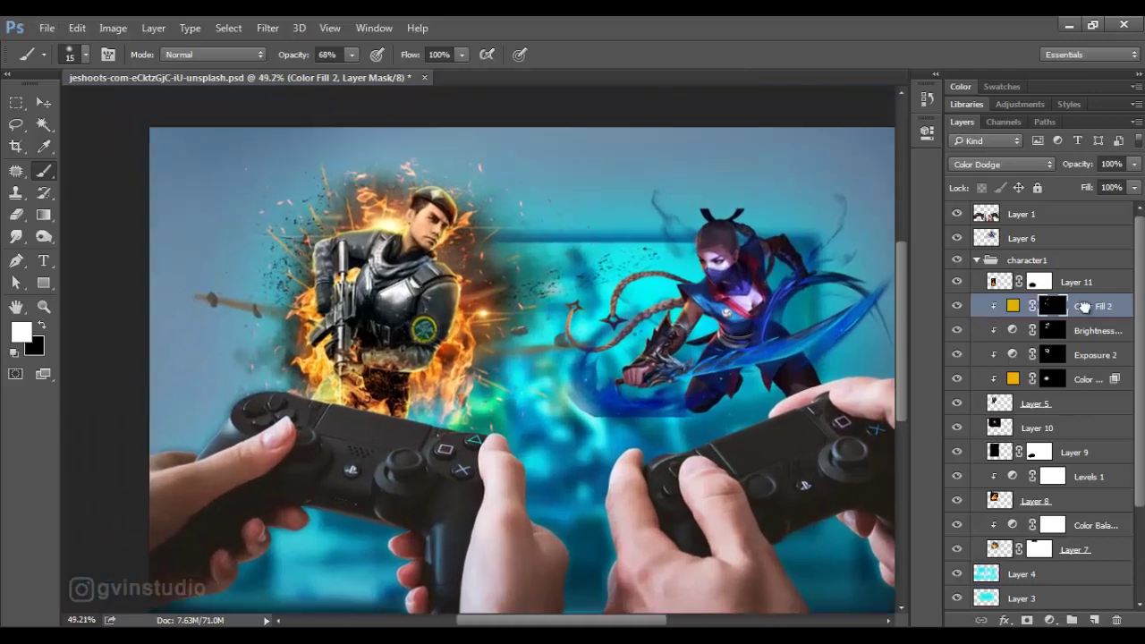
Duplicate Color Fill 2 as a Soft Light copy and reset colours to white and black
key("ctrl+j")
left_click(1002, 164)
left_click(984, 335)
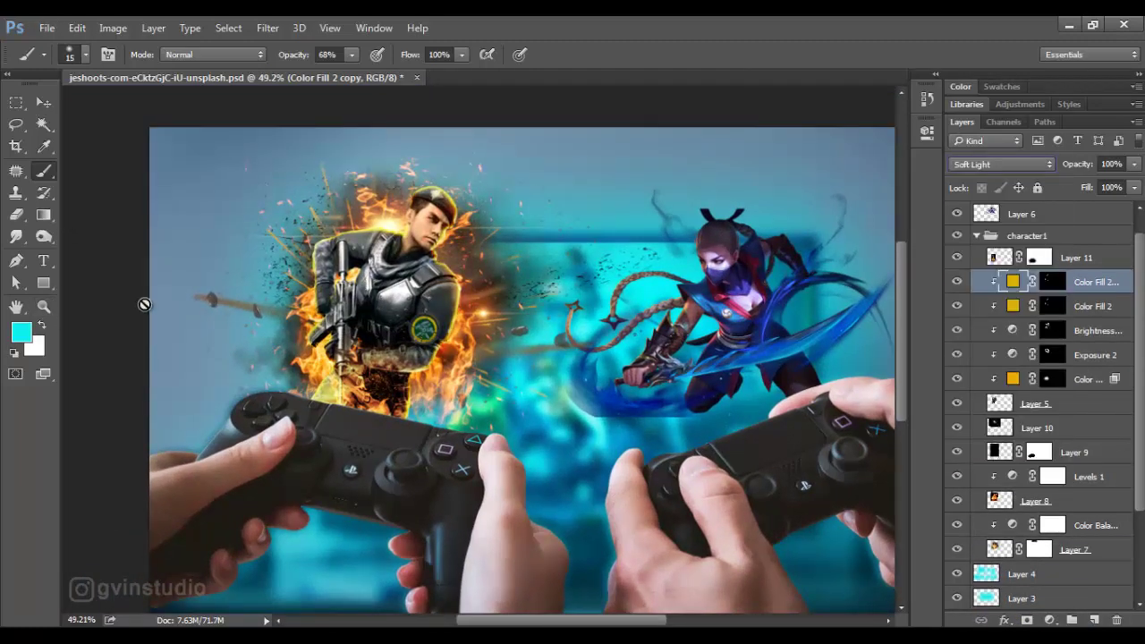
left_click(602, 277)
left_click(1052, 281)
key("d")
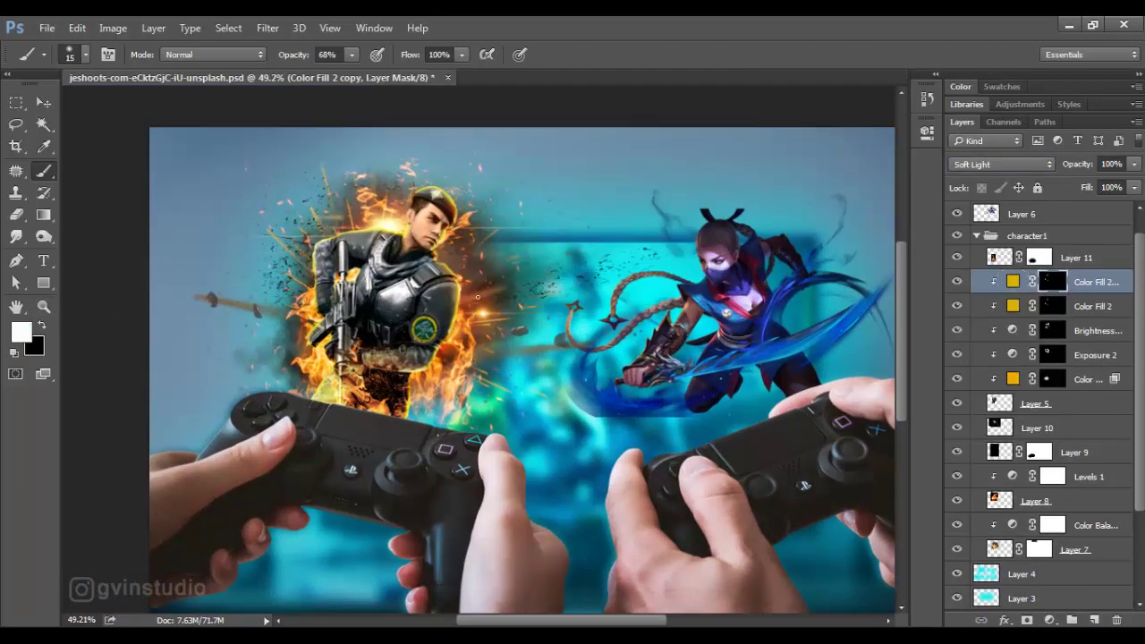
scroll(420, 313, "up", 1)
scroll(421, 315, "up", 2)
scroll(421, 315, "up", 1)
Adjust the Color Fill 2 copy's fill colour, comparing it against Color Fill 2
double_click(1011, 282)
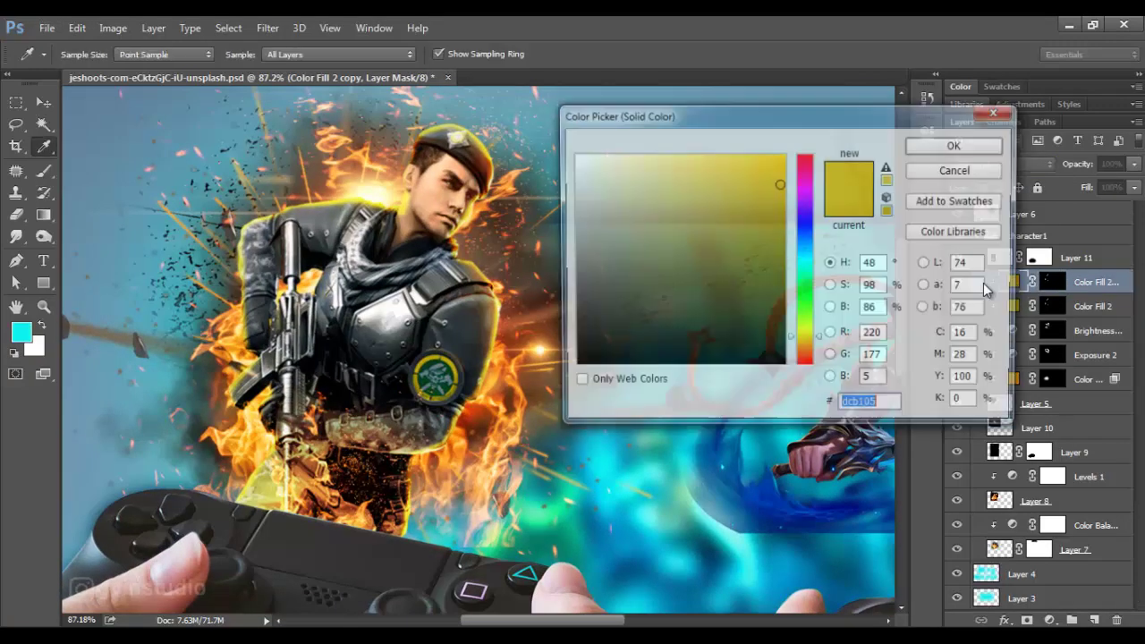
left_click_drag(782, 207, 785, 185)
key("Return")
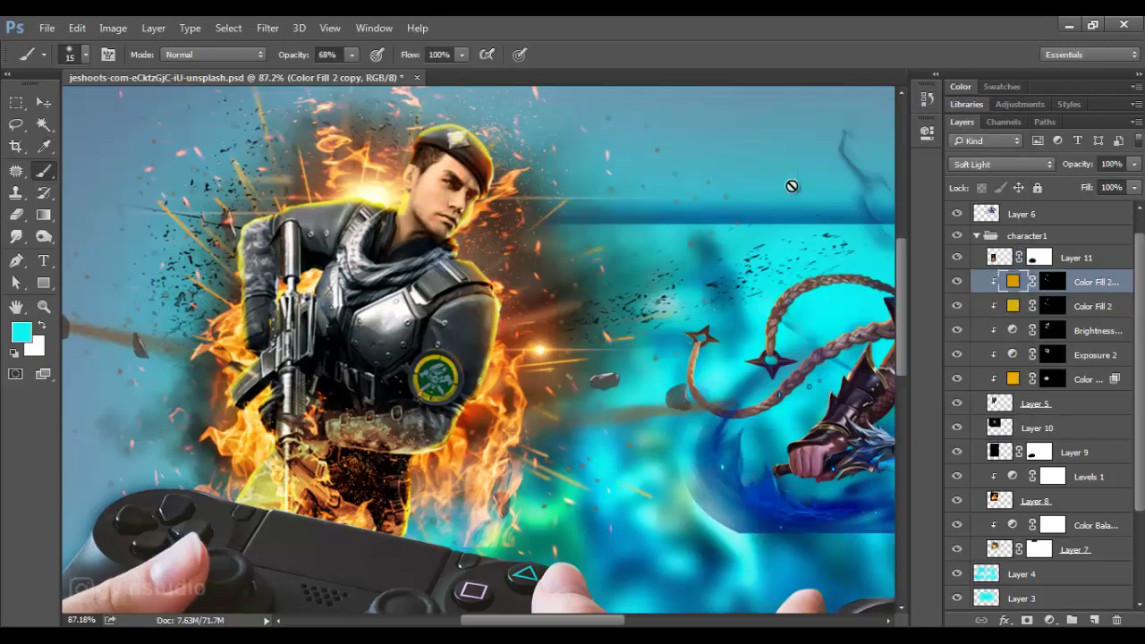
double_click(1012, 306)
key("Return")
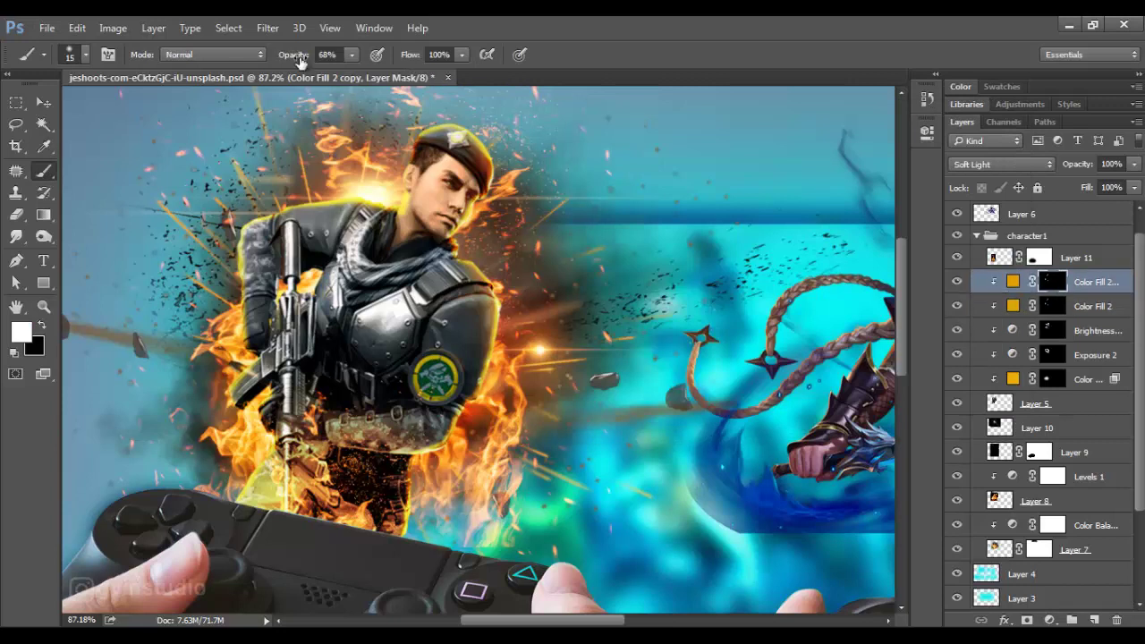
Brush the copy's glow at 62% opacity over the soldier's arm, belt and shoulder
key("bracketright")
key("bracketright")
key("bracketright")
key("6")
key("2")
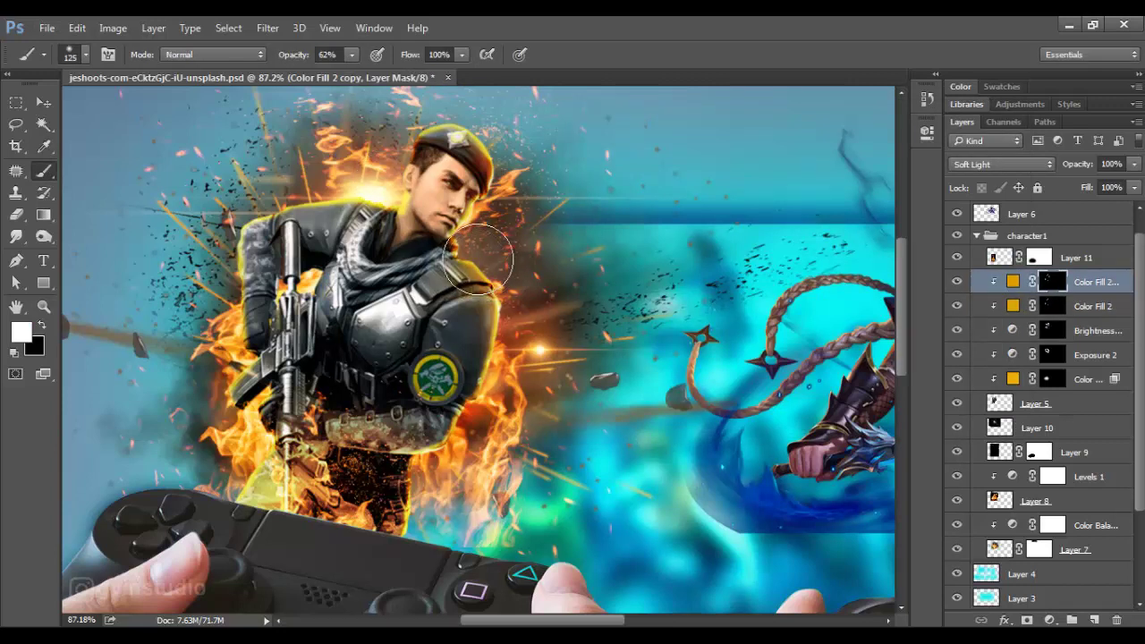
key("bracketleft")
left_click_drag(501, 349, 438, 447)
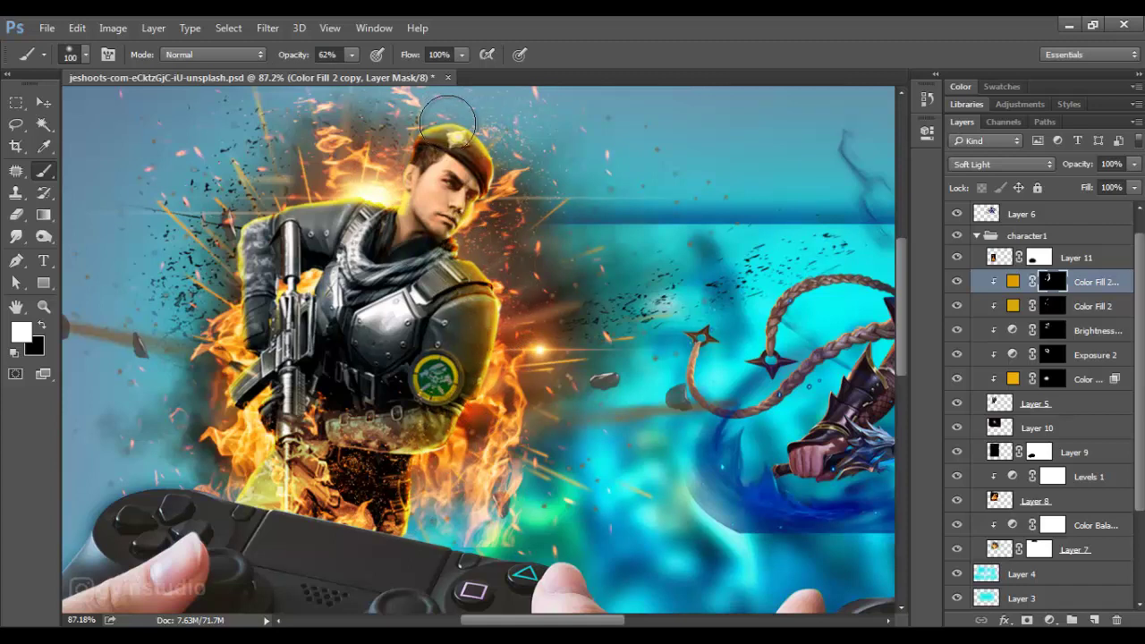
mouse_move(387, 214)
left_mouse_down()
mouse_move(230, 248)
mouse_move(263, 476)
left_mouse_up()
Resize the brush and raise its opacity, then fit the whole composite in the window
key("bracketleft")
key("bracketleft")
key("bracketleft")
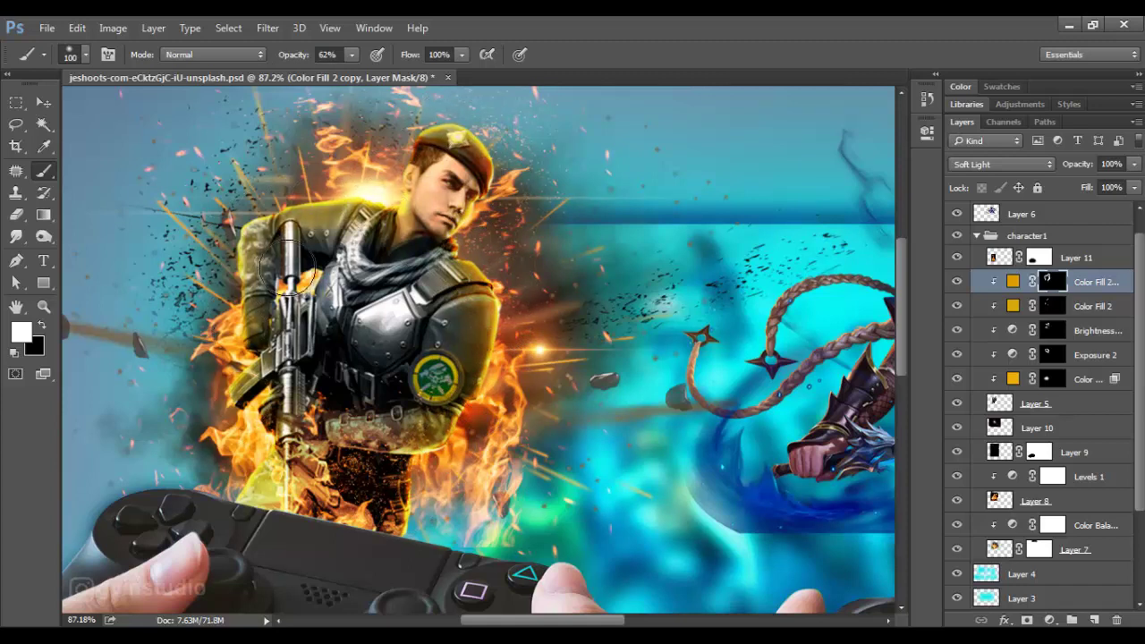
key("bracketright")
key("bracketright")
key("7")
key("6")
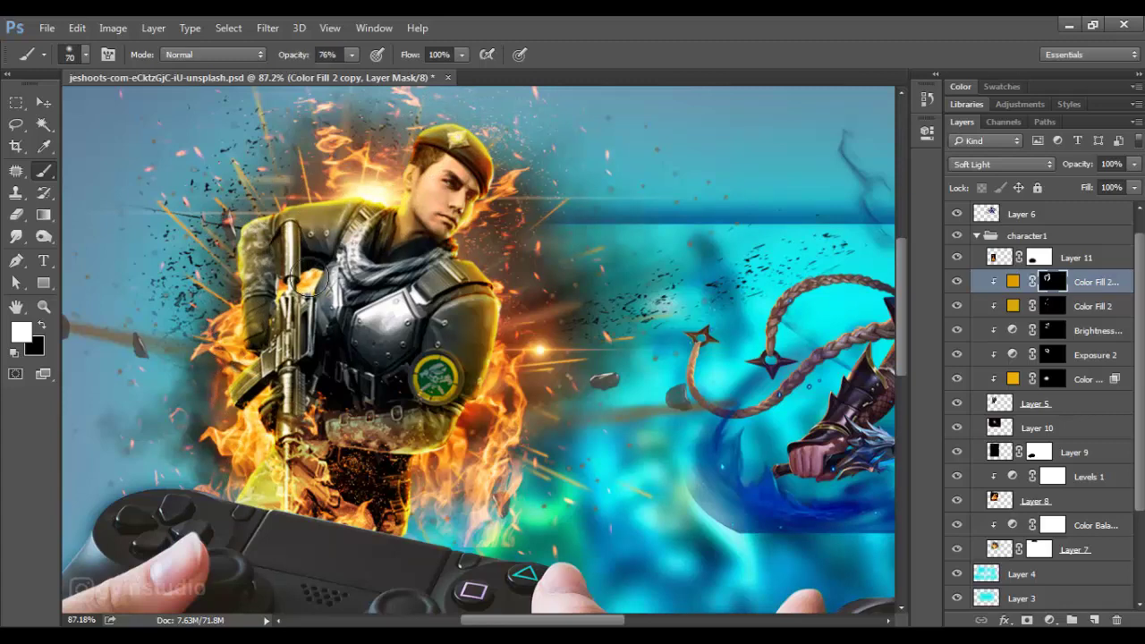
key("v")
key("ctrl+0")
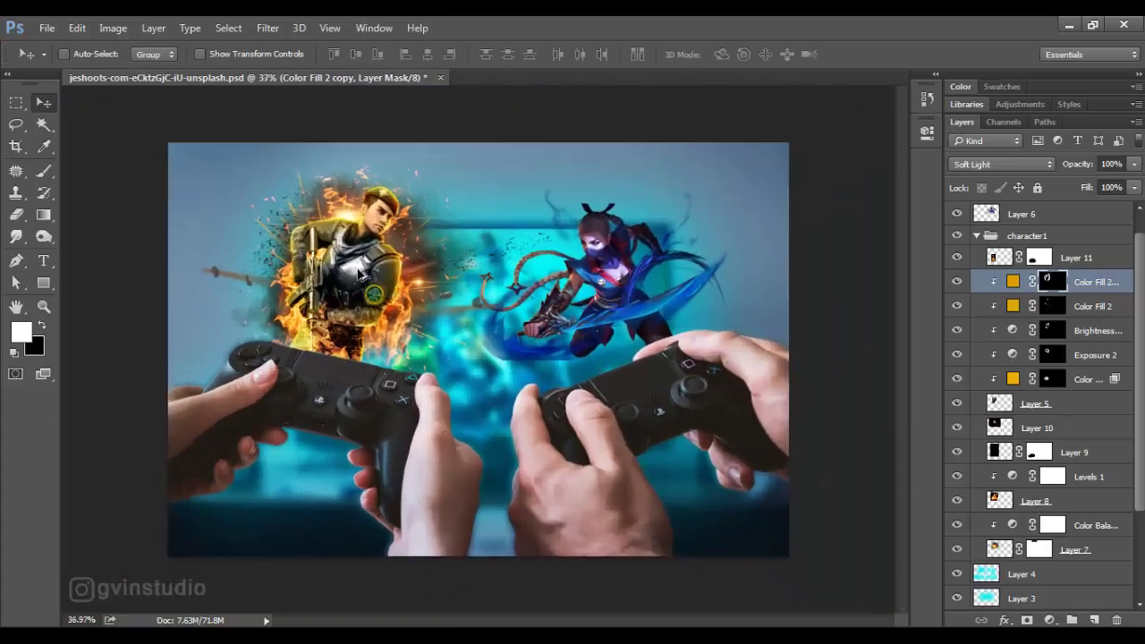
Collapse character1 and put the ninja's Layer 6 into its own group
scroll(360, 273, "up", 1)
left_click(977, 235)
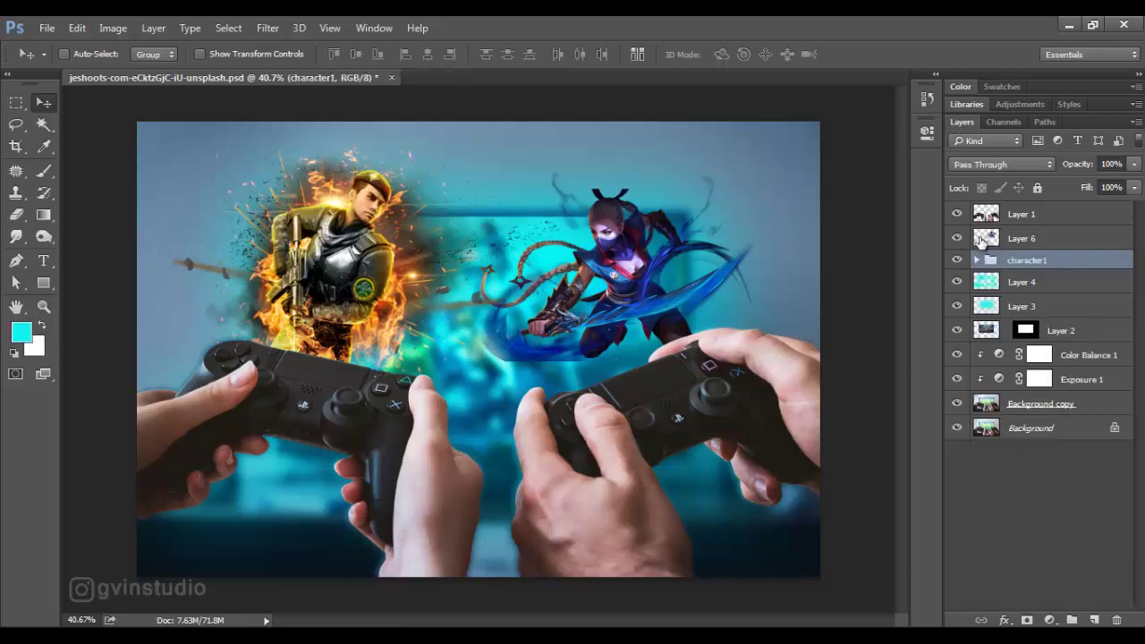
left_click(1018, 241)
key("ctrl+g")
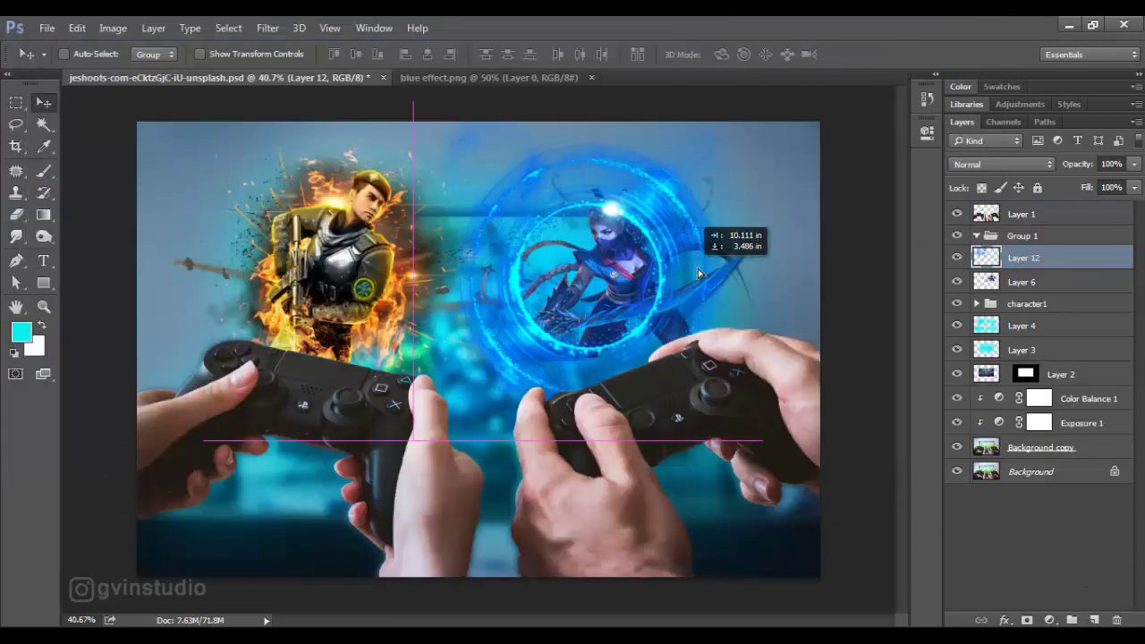
Place the blue effect graphic beneath the ninja, shrunk and centred around her
left_click_drag(343, 80, 709, 267)
mouse_move(1029, 260)
left_mouse_down()
mouse_move(1035, 293)
mouse_move(1039, 266)
left_mouse_up()
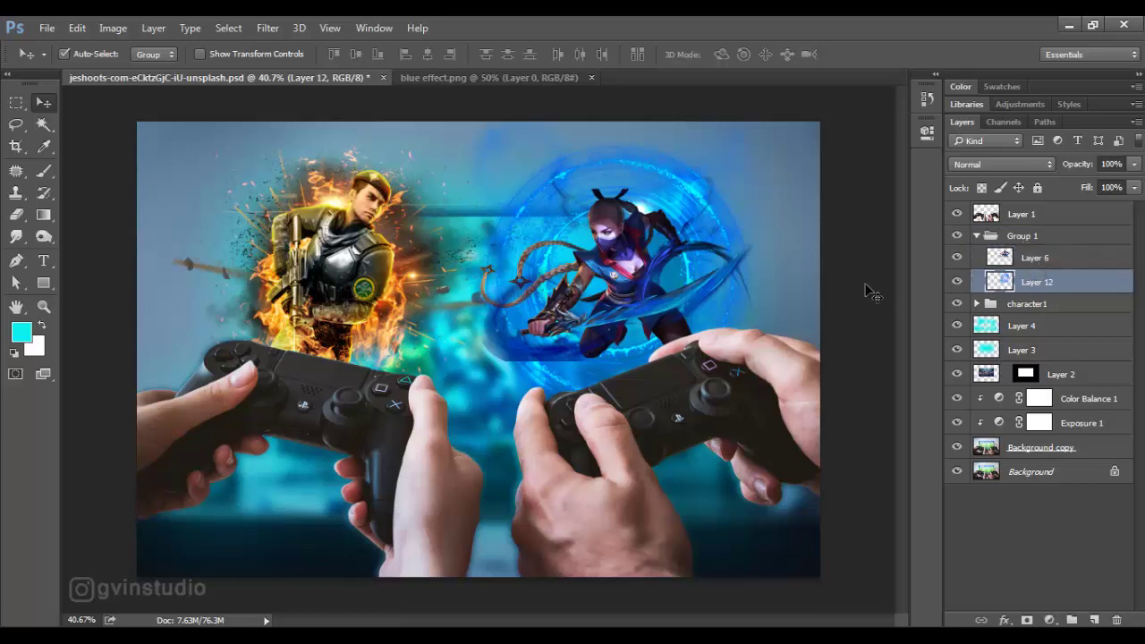
key("ctrl+t")
left_click_drag(438, 102, 481, 134)
key("Return")
left_click_drag(677, 192, 680, 226)
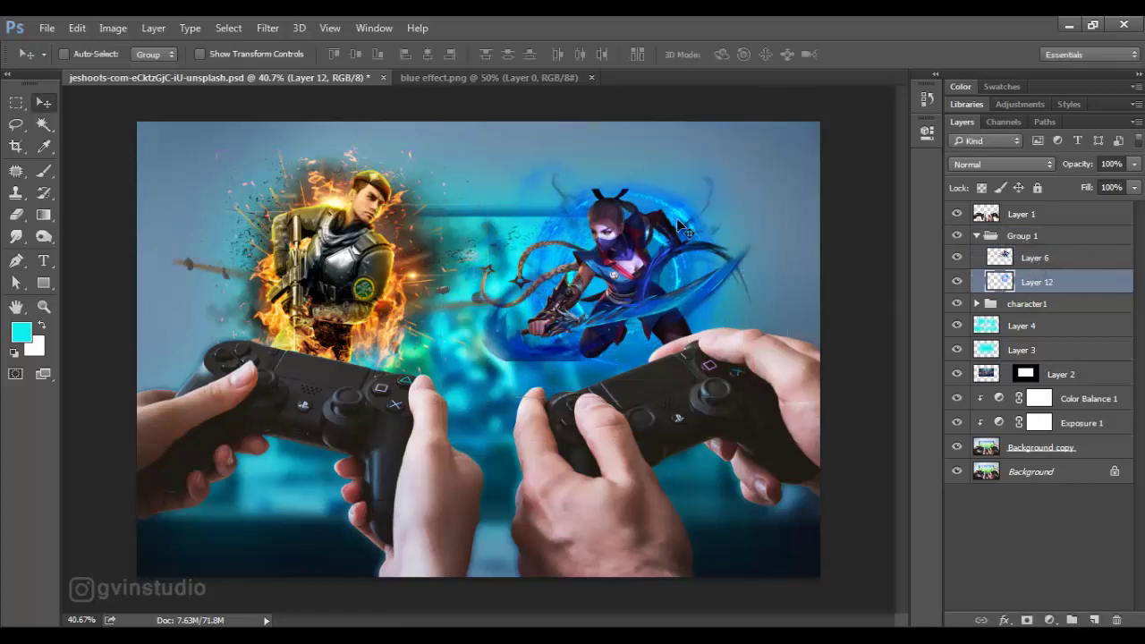
Clip a Levels adjustment to the blue effect to deepen its shadows
left_click(1049, 620)
left_click(1020, 326)
key("ctrl+alt+g")
left_click_drag(706, 112, 784, 112)
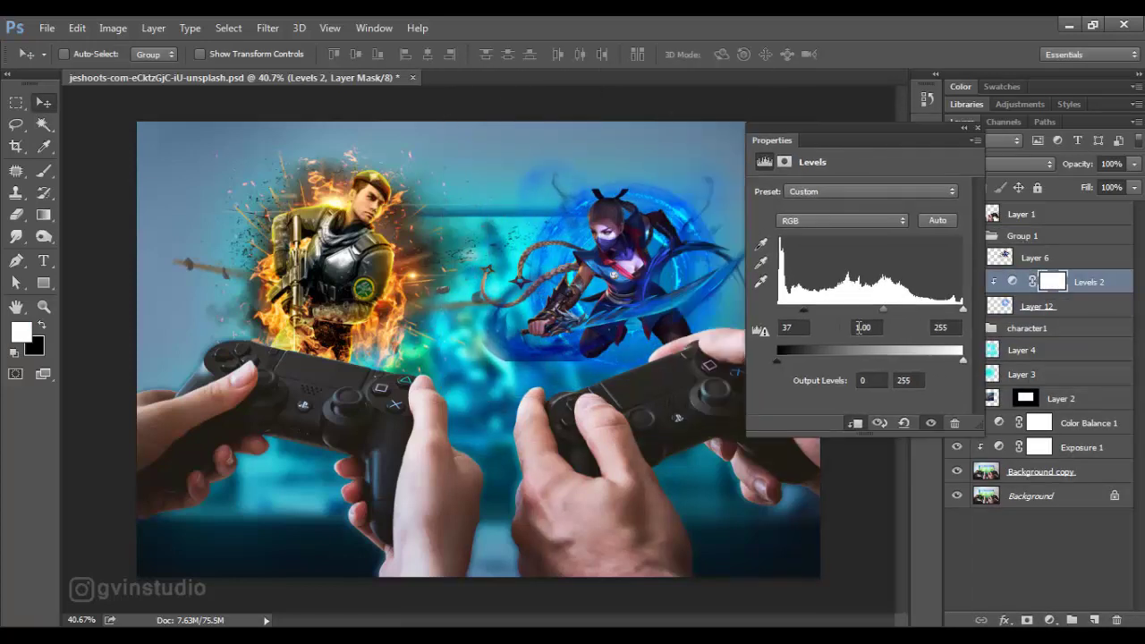
left_click(977, 128)
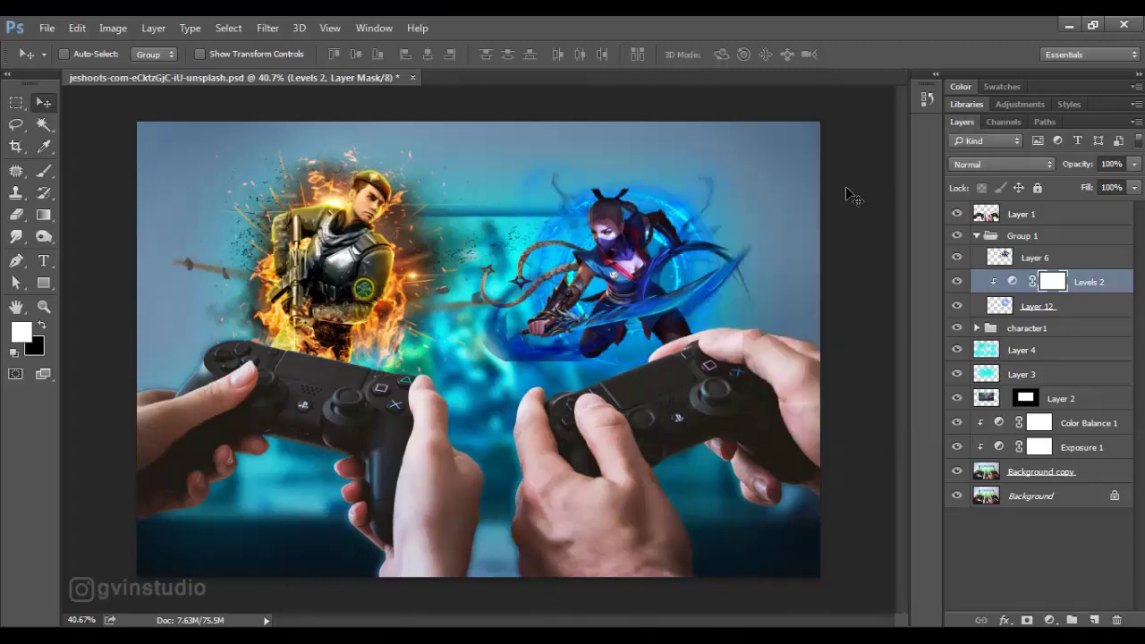
Bring the Optical-8c-psdbox light flare image into the composite
key("ctrl+o")
key("Return")
left_click_drag(474, 358, 590, 283)
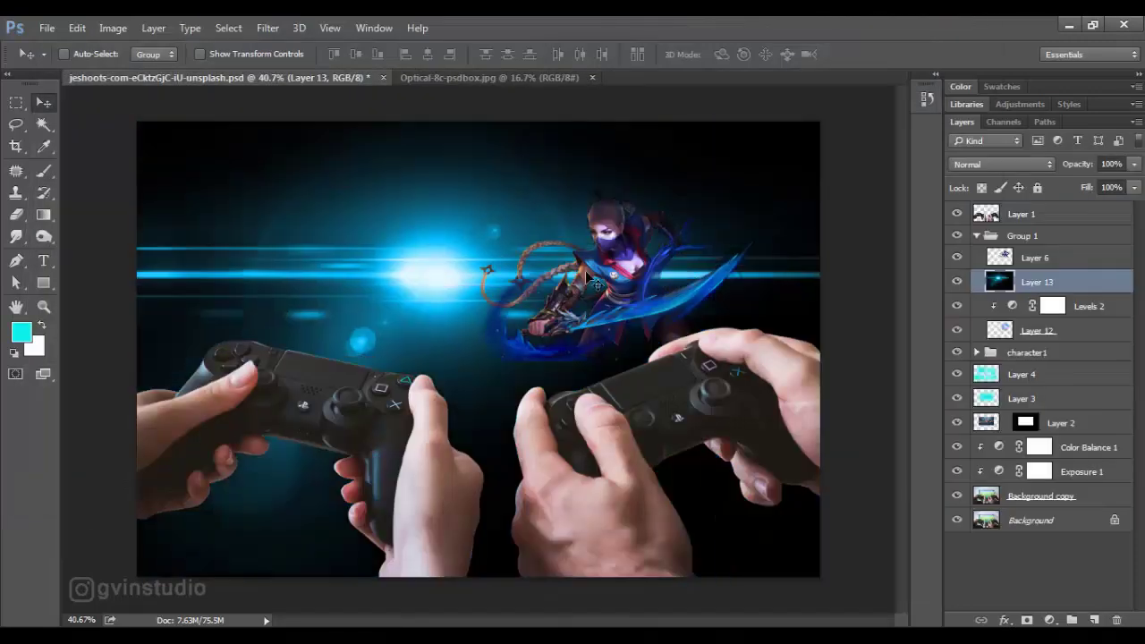
Scale the light flare to 31%, rotate it slightly, and blend it with Screen
key("ctrl+t")
left_click(299, 55)
double_click(265, 55)
type("31")
key("Return")
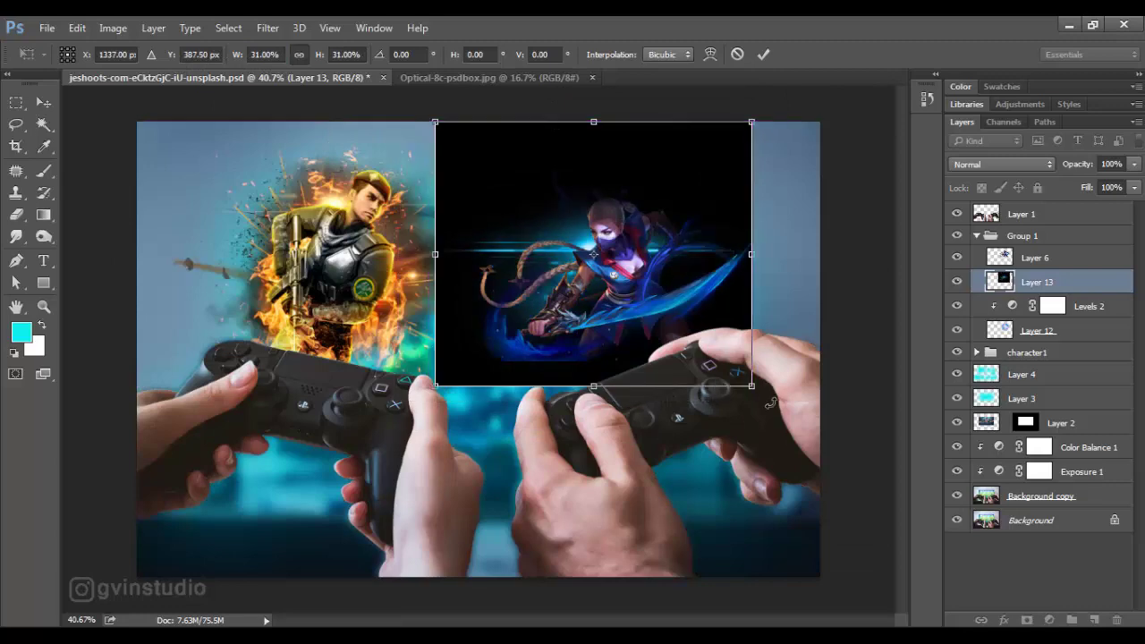
left_click_drag(771, 402, 756, 421)
left_click(1002, 164)
left_click(984, 290)
key("Return")
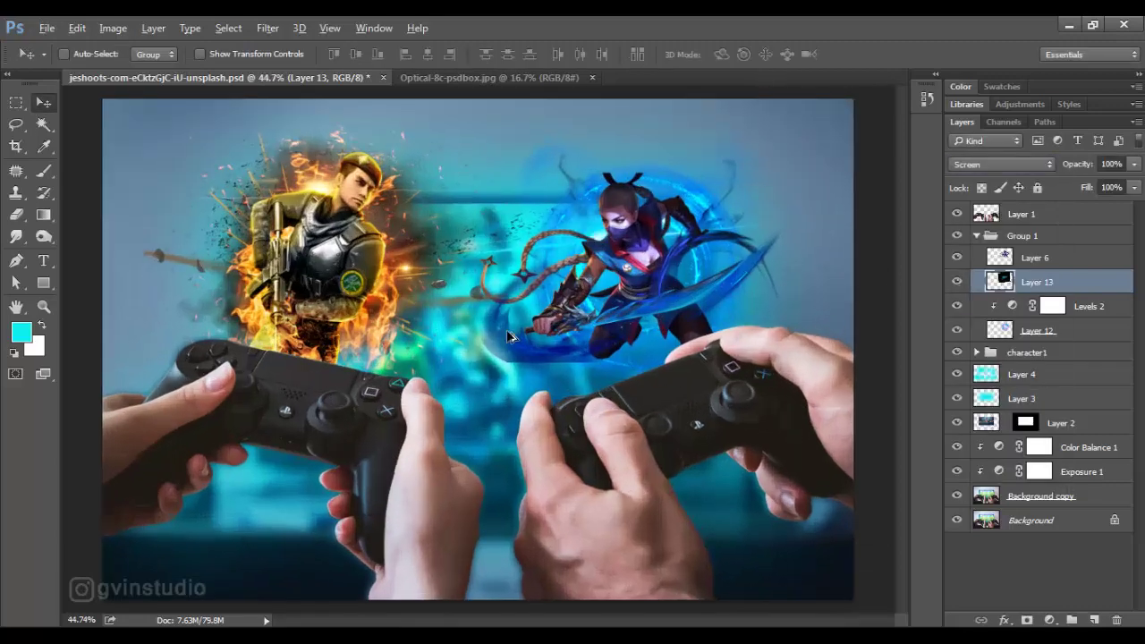
scroll(477, 355, "up", 1)
Add a cyan Color Dodge Solid Color fill clipped to Layer 6, with its mask inverted to hide it
left_click(1035, 258)
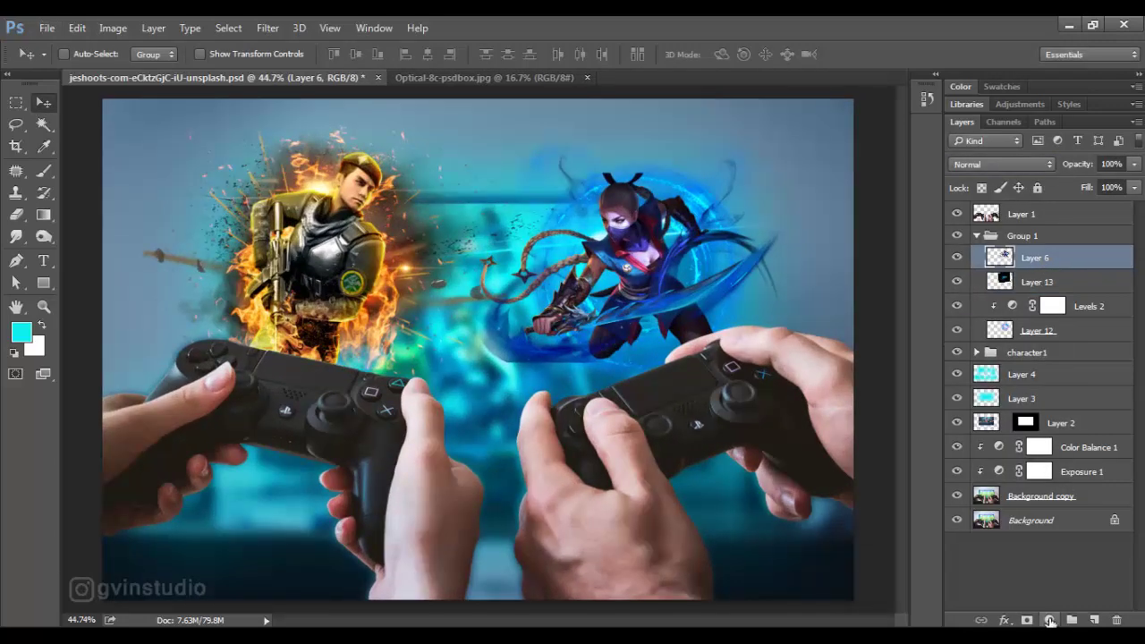
left_click(1050, 620)
left_click(1011, 252)
left_click_drag(626, 113, 815, 158)
left_click(996, 295)
key("Return")
left_click(991, 162)
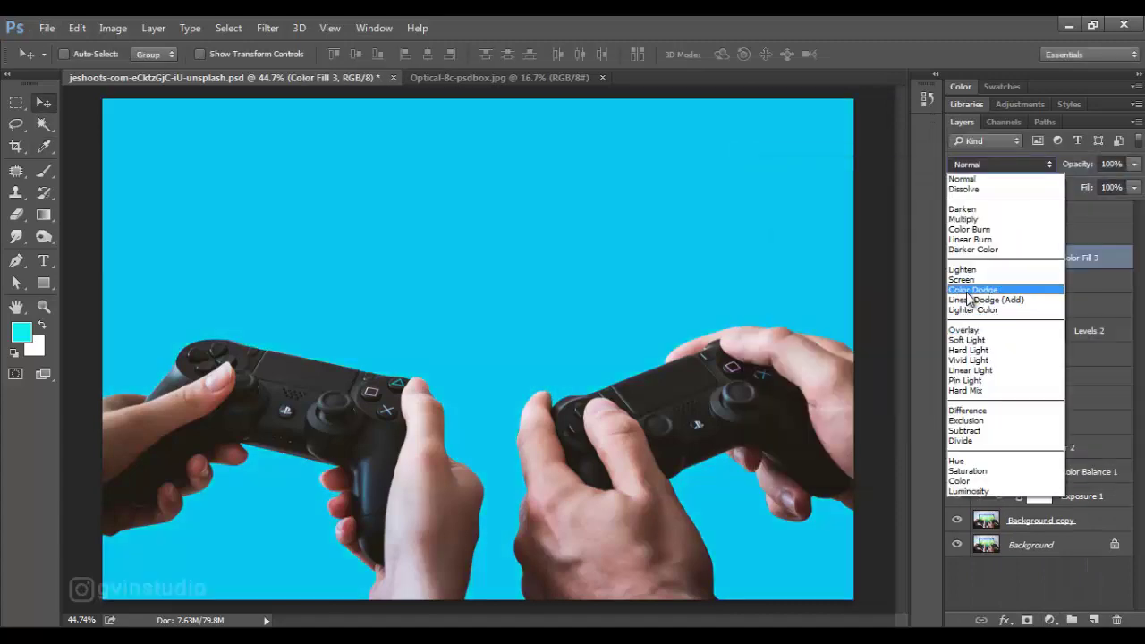
left_click(969, 290)
left_click(1038, 258)
key("d")
key("ctrl+i")
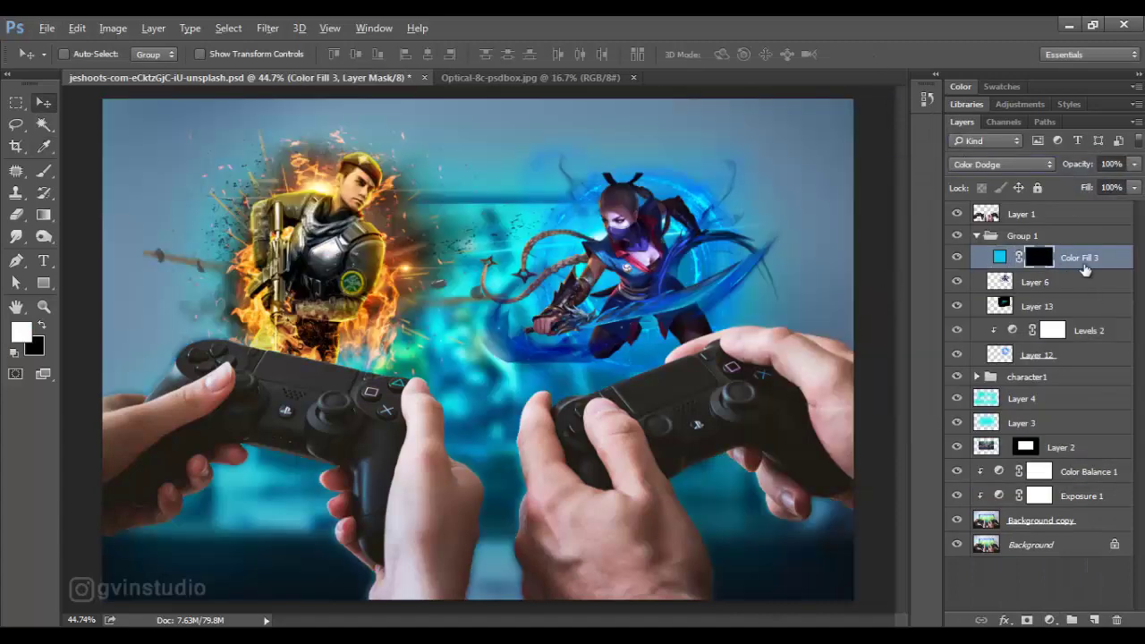
left_click(1084, 270, "alt")
Set a small white brush at 71% opacity and paint cyan glow along the ninja's braid
key("b")
key("bracketleft")
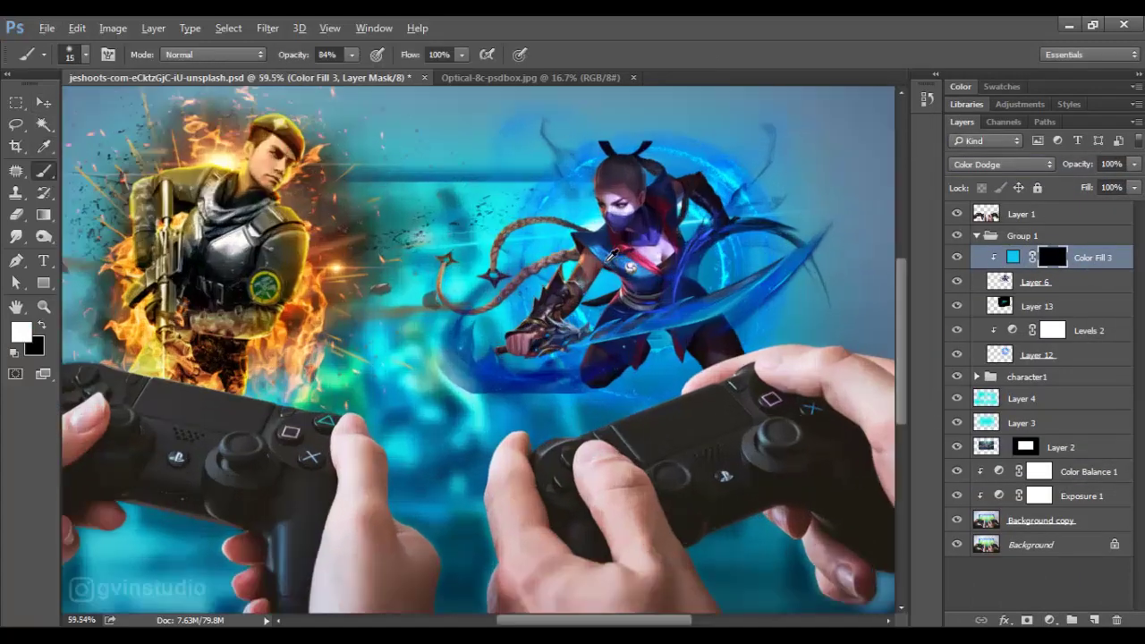
mouse_move(503, 189)
left_mouse_down()
mouse_move(629, 182)
mouse_move(586, 268)
mouse_move(592, 335)
mouse_move(616, 394)
mouse_move(581, 408)
left_mouse_up()
key("bracketleft")
key("7")
key("1")
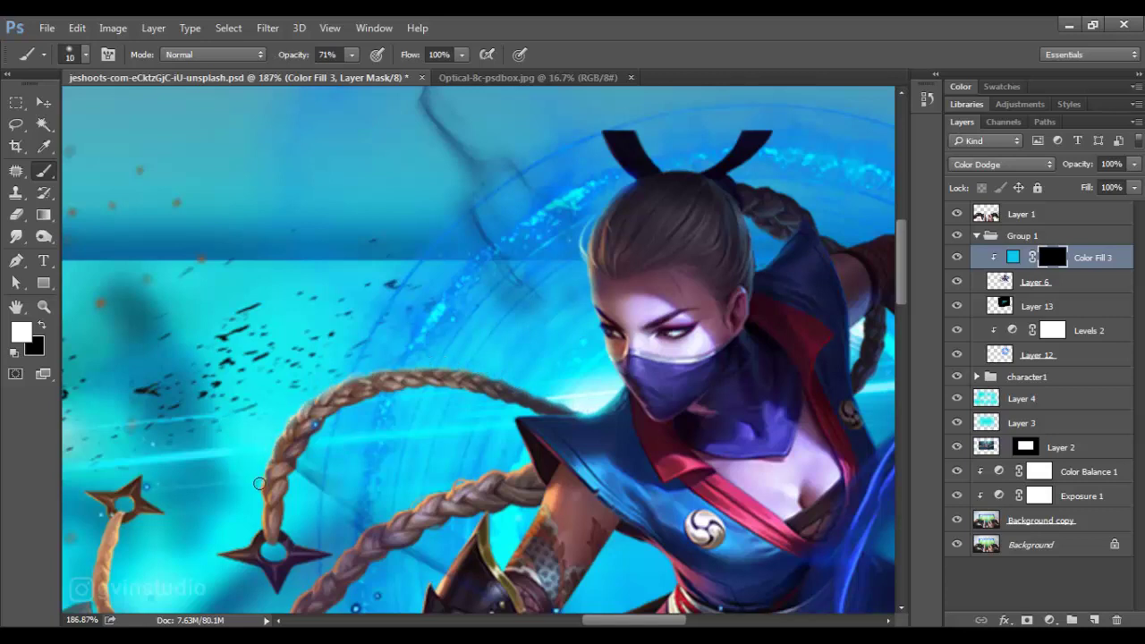
mouse_move(286, 521)
left_mouse_down()
mouse_move(309, 438)
mouse_move(380, 398)
mouse_move(471, 392)
left_mouse_up()
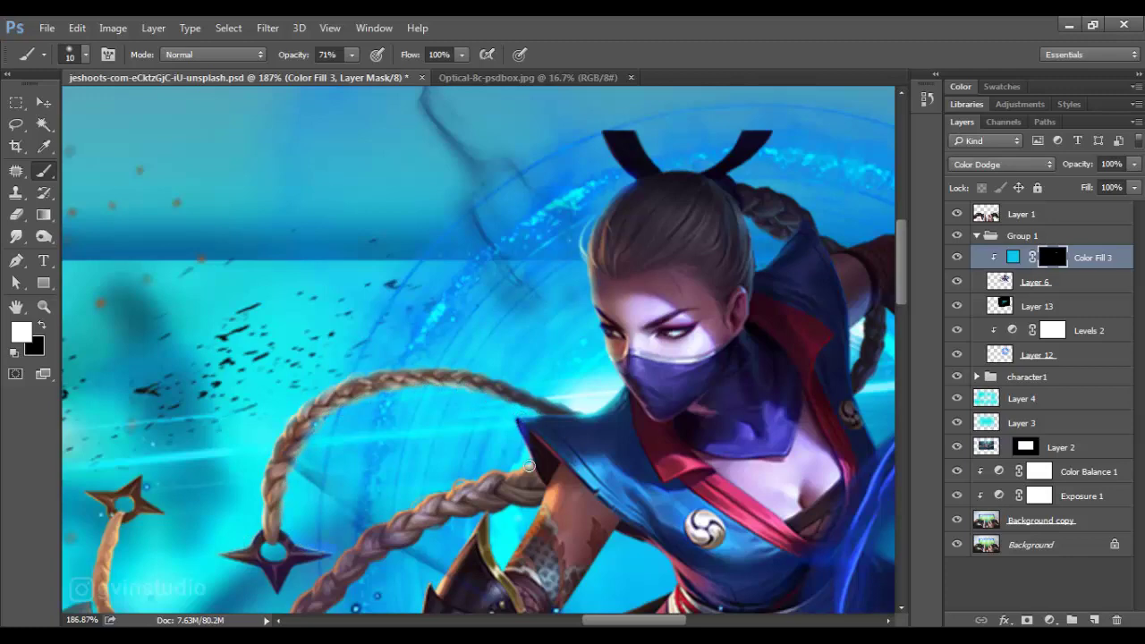
mouse_move(373, 526)
left_mouse_down()
mouse_move(300, 597)
mouse_move(535, 325)
left_mouse_up()
left_click_drag(492, 370, 409, 380)
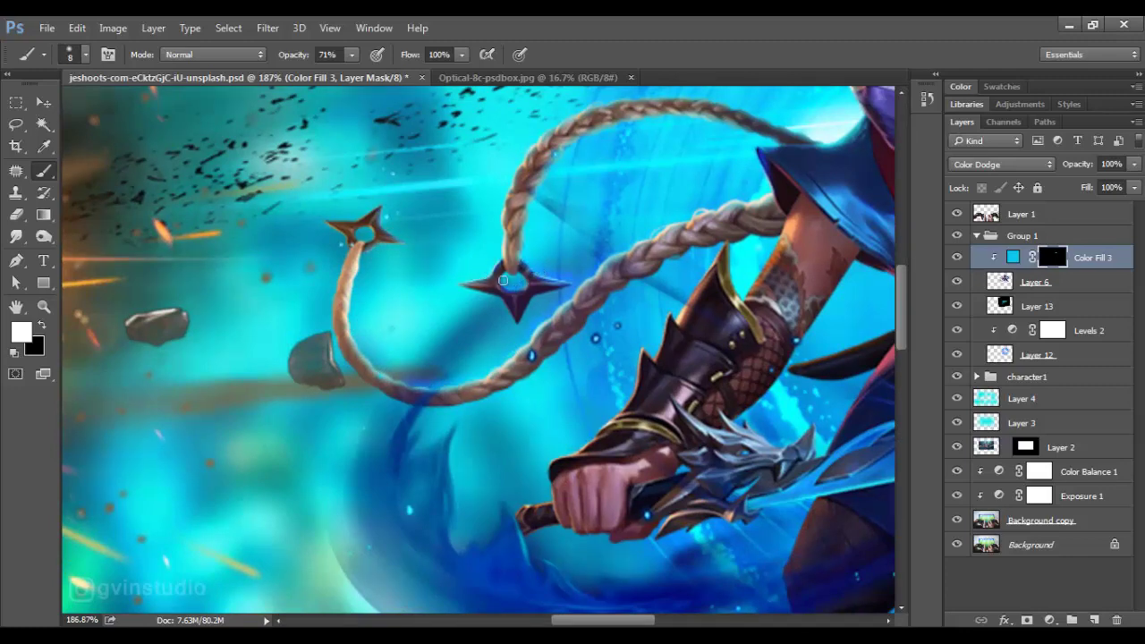
Paint glow onto the gauntlet edges, lower braid, leg edge and arm edges
left_click_drag(357, 234, 268, 229)
key("bracketright")
key("bracketright")
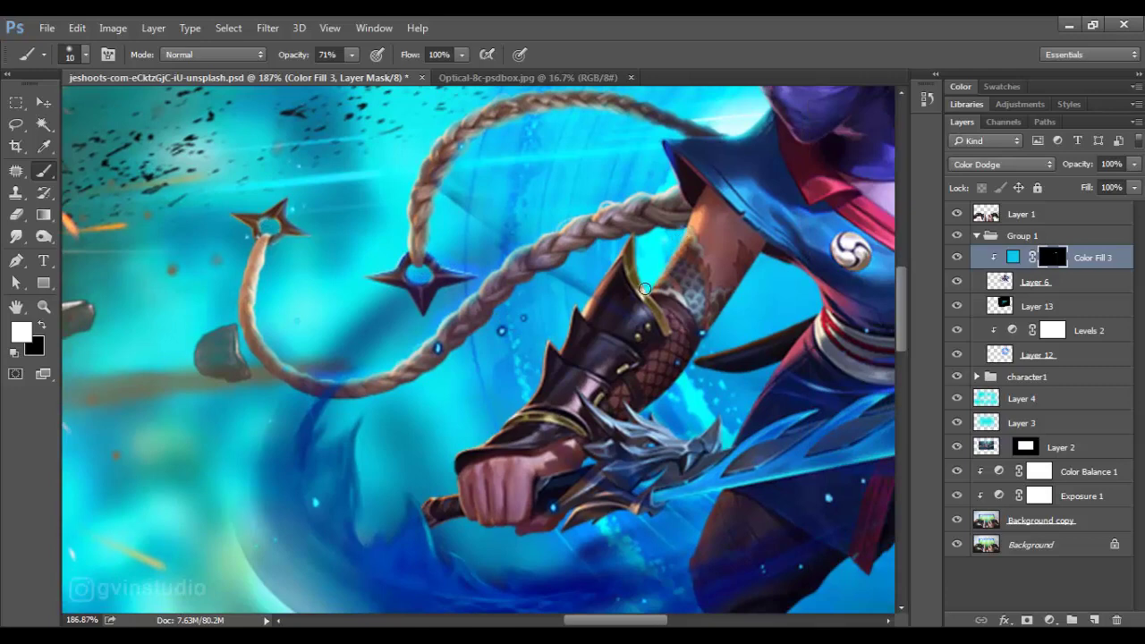
mouse_move(650, 274)
left_mouse_down()
mouse_move(634, 238)
mouse_move(588, 304)
left_mouse_up()
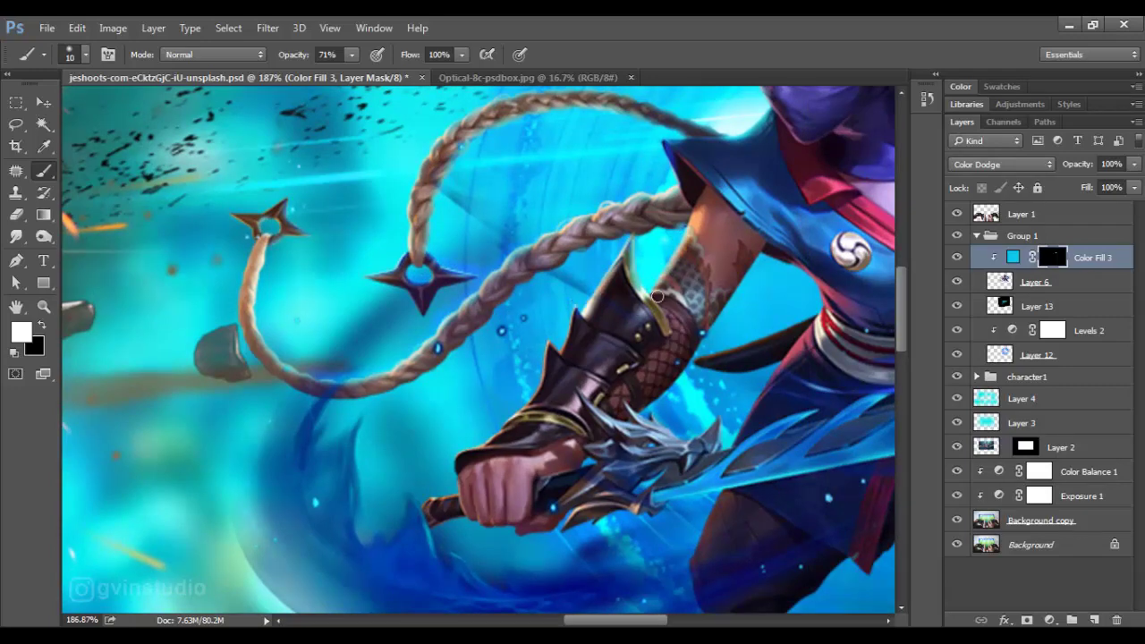
left_click_drag(558, 349, 425, 501)
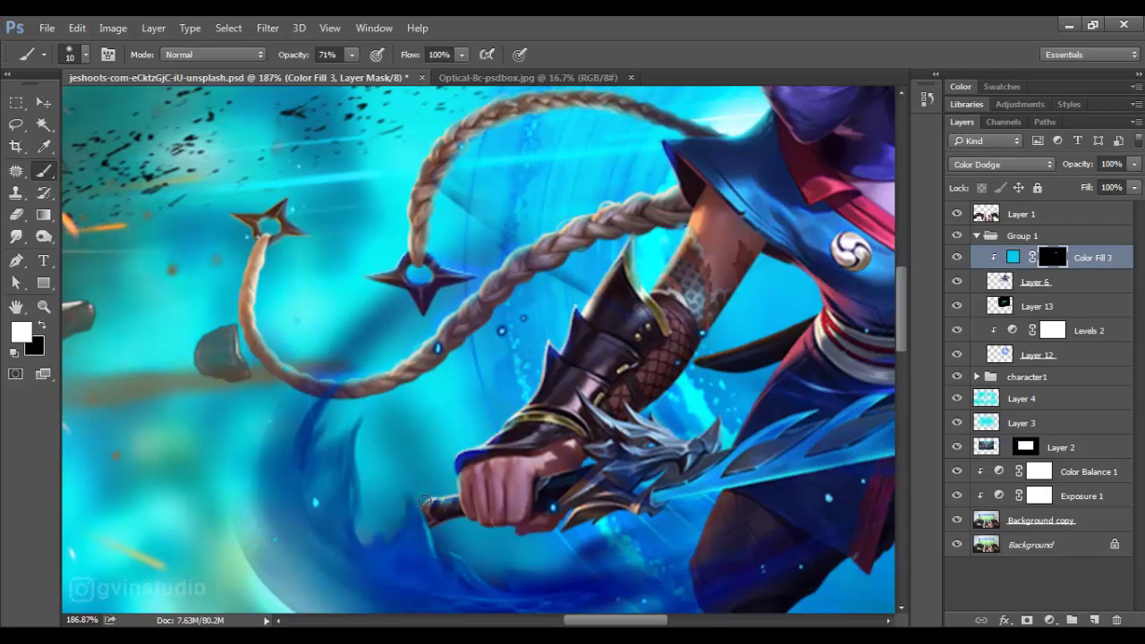
left_click_drag(562, 265, 489, 326)
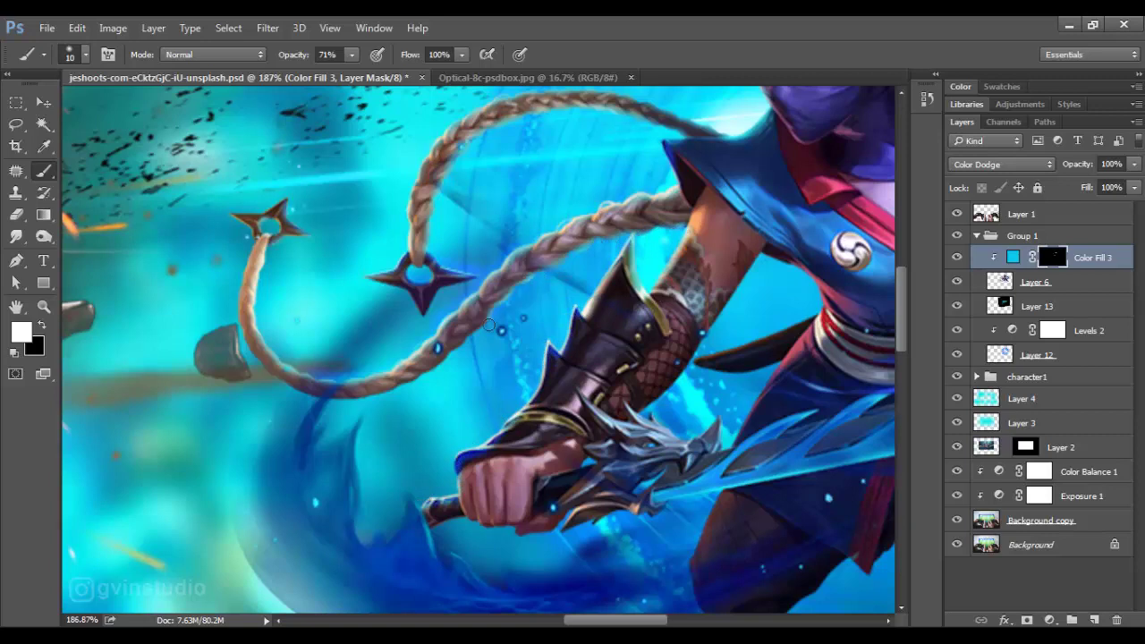
mouse_move(449, 358)
left_mouse_down()
mouse_move(353, 404)
mouse_move(319, 358)
left_mouse_up()
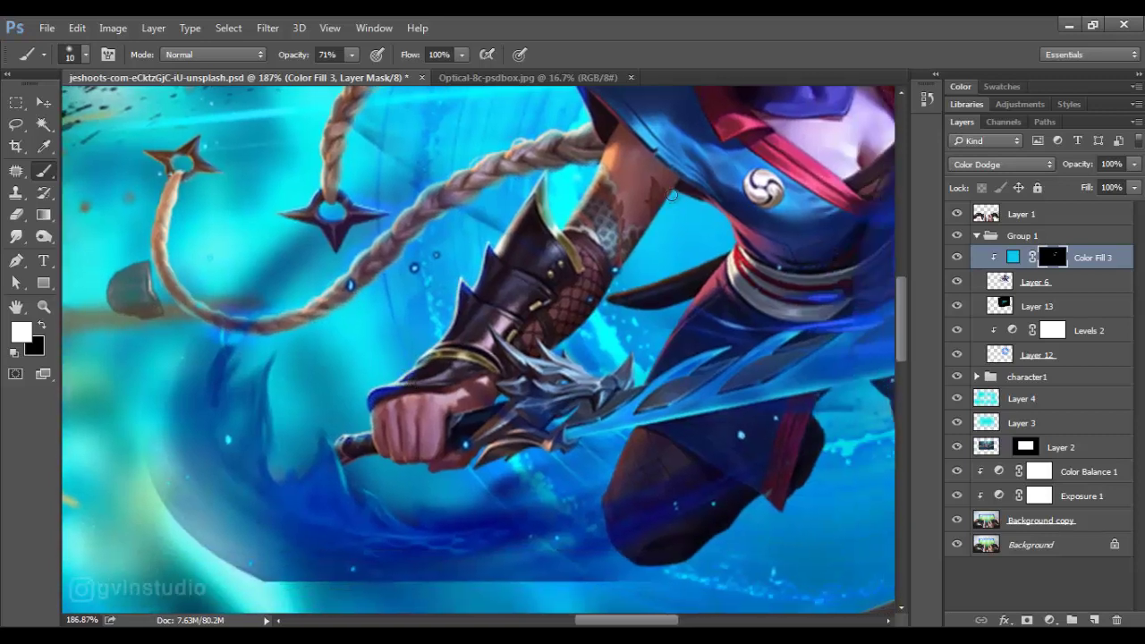
key("x")
key("x")
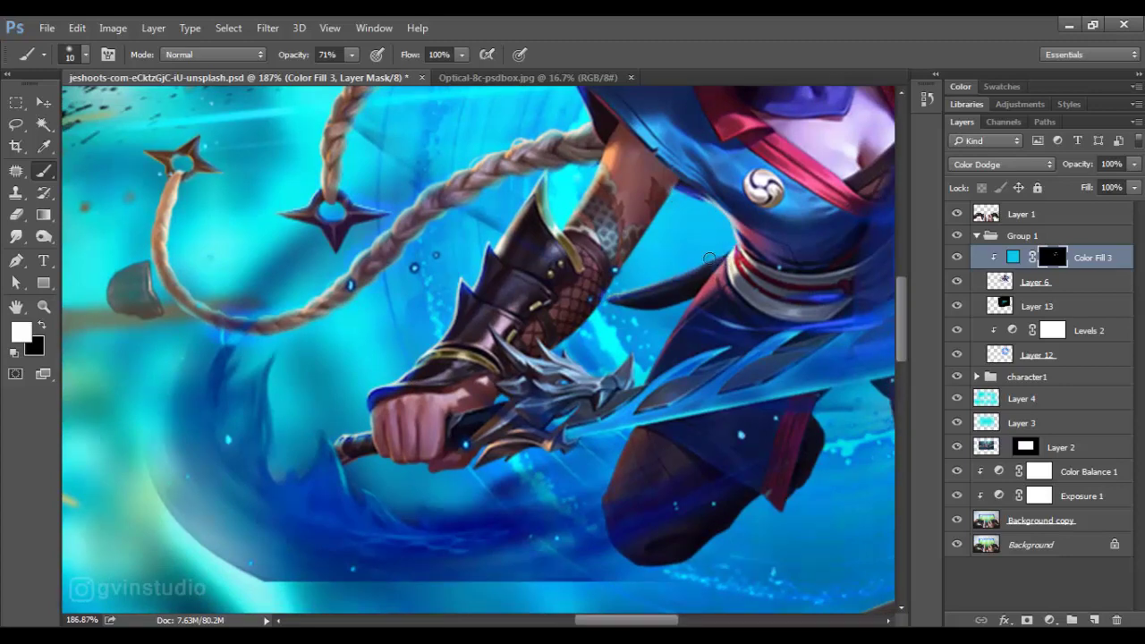
mouse_move(682, 308)
left_mouse_down()
mouse_move(631, 431)
mouse_move(613, 543)
left_mouse_up()
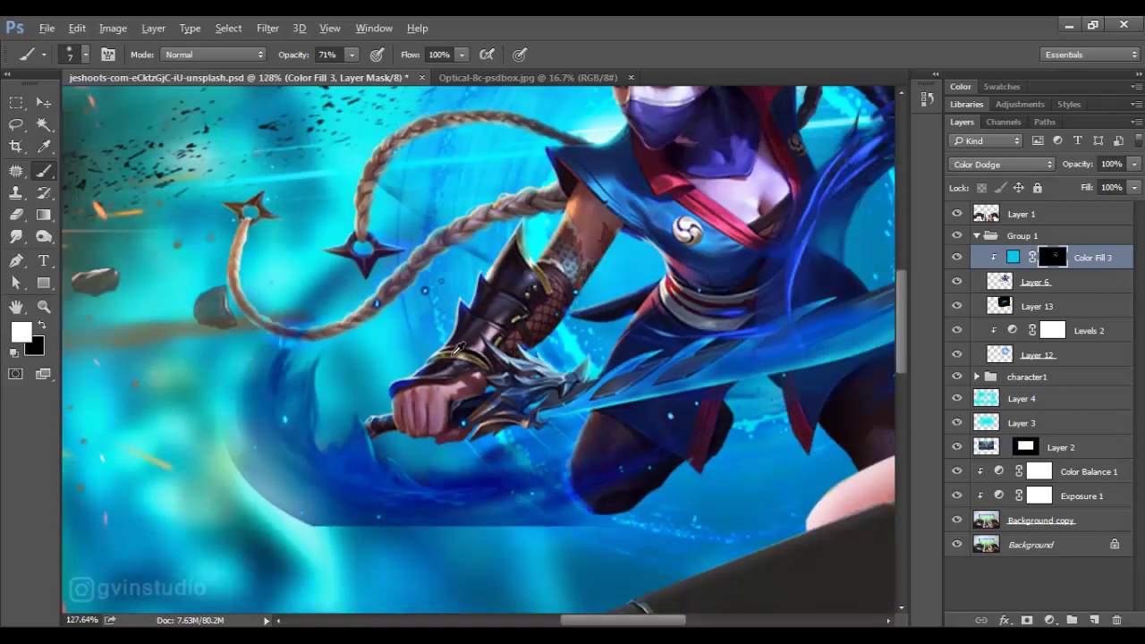
left_click_drag(569, 373, 533, 308)
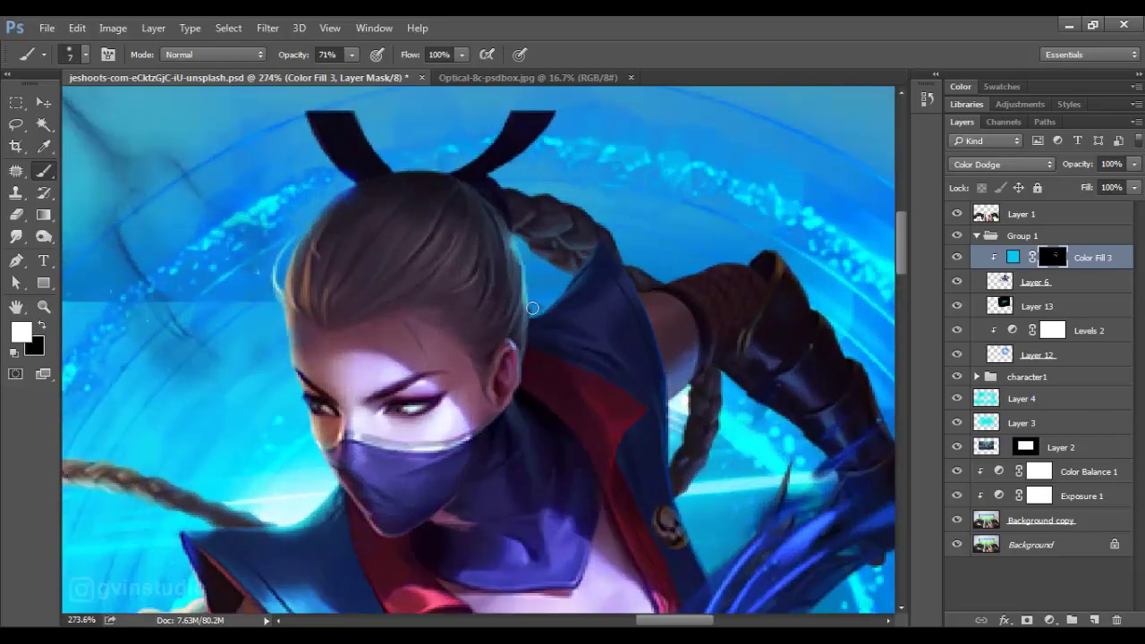
mouse_move(507, 189)
left_mouse_down()
mouse_move(617, 239)
mouse_move(810, 291)
mouse_move(871, 368)
mouse_move(674, 300)
left_mouse_up()
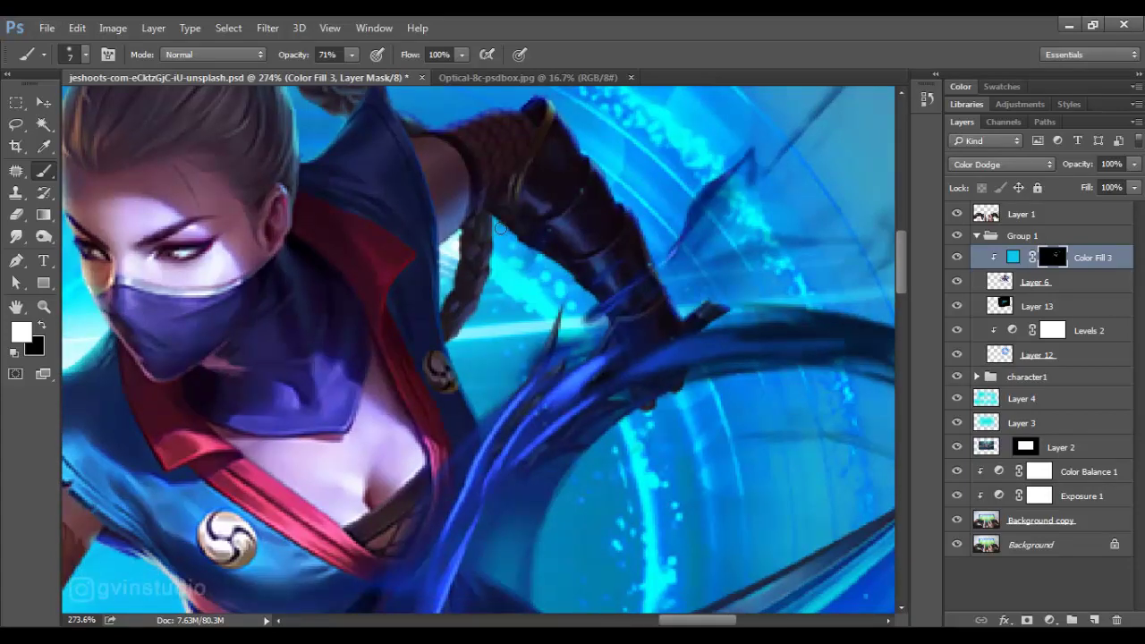
mouse_move(500, 228)
left_mouse_down()
mouse_move(586, 295)
mouse_move(498, 237)
mouse_move(465, 339)
mouse_move(479, 421)
left_mouse_up()
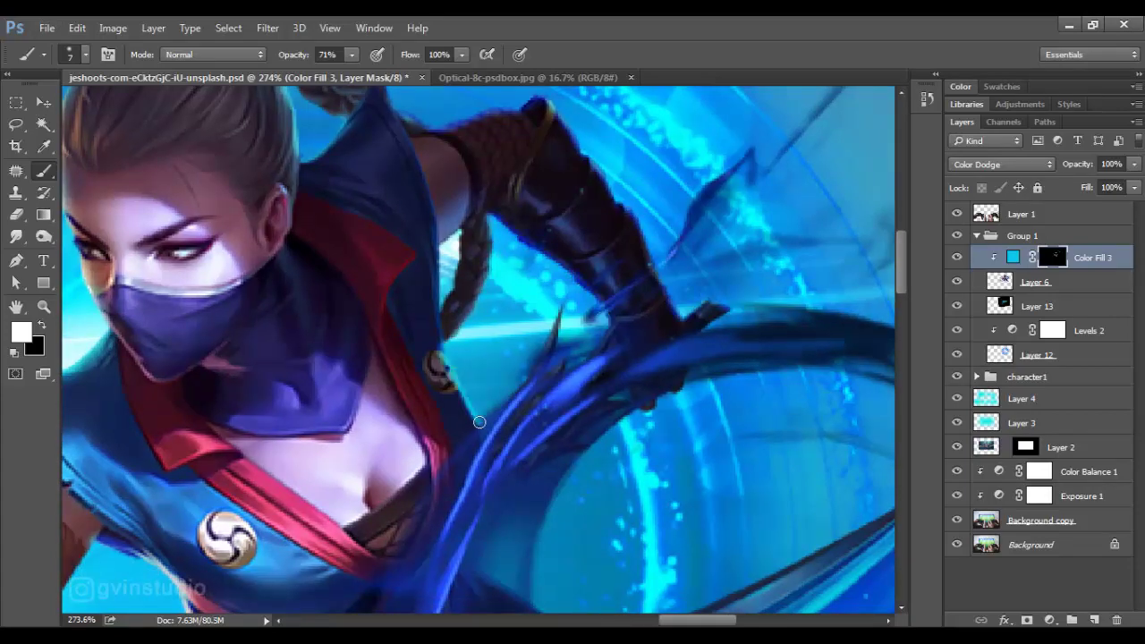
Glow the blade edge and cape, then fit the image and duplicate Color Fill 3
key("x")
scroll(542, 447, "down", 3)
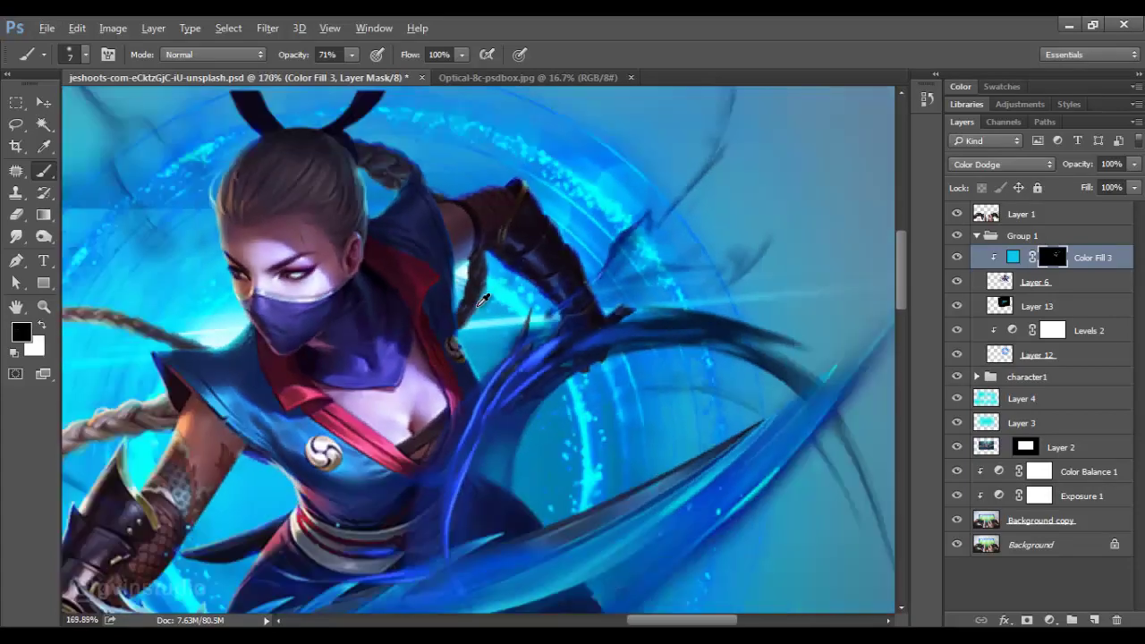
scroll(542, 448, "down", 3)
scroll(500, 419, "up", 4)
key("x")
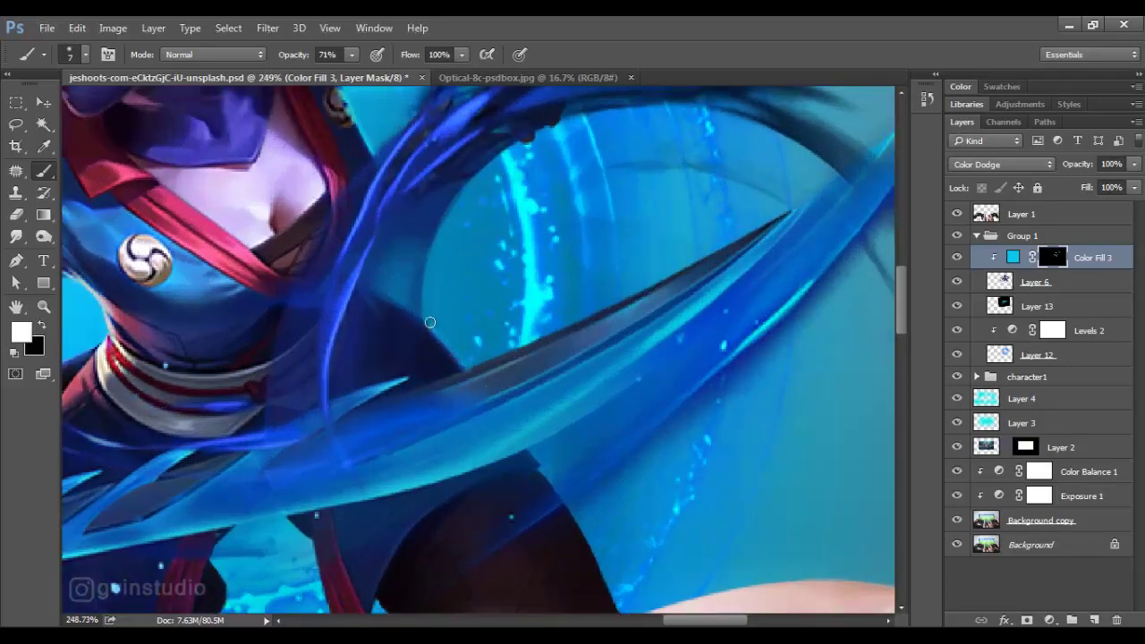
scroll(501, 340, "down", 3)
mouse_move(458, 271)
left_mouse_down()
mouse_move(479, 304)
mouse_move(504, 426)
left_mouse_up()
mouse_move(221, 341)
left_mouse_down()
mouse_move(199, 315)
mouse_move(134, 378)
mouse_move(83, 483)
mouse_move(259, 447)
mouse_move(422, 456)
left_mouse_up()
left_click_drag(553, 400, 561, 396)
key("ctrl+0")
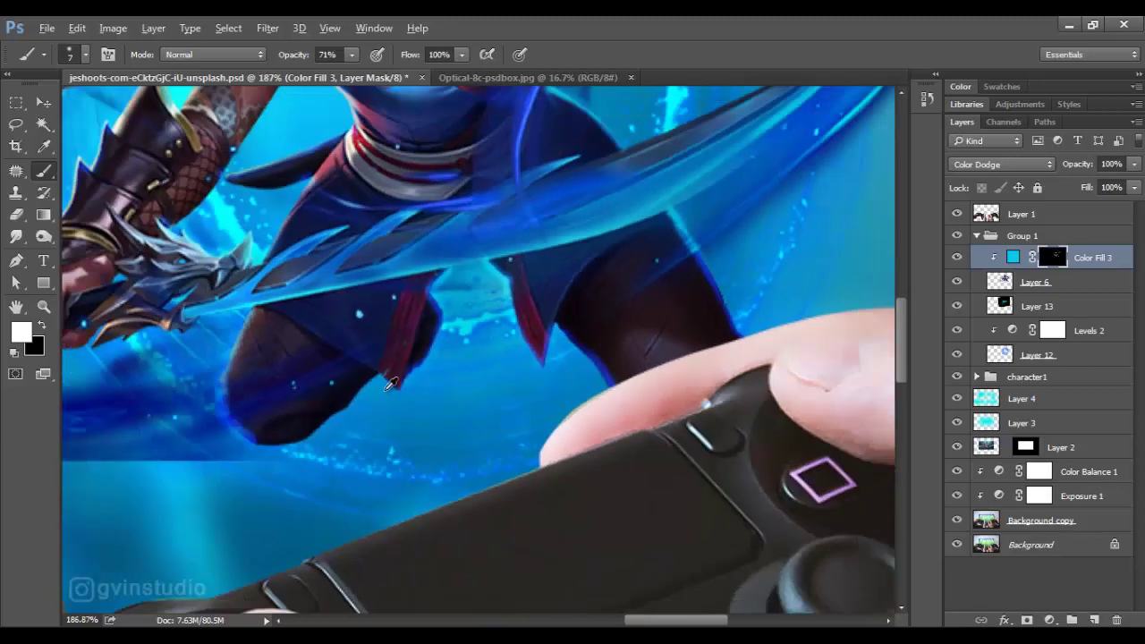
left_click_drag(1091, 257, 1096, 615)
Set Color Fill 3 copy to Soft Light and ready a larger brush at 30–38% opacity
left_click(1002, 163)
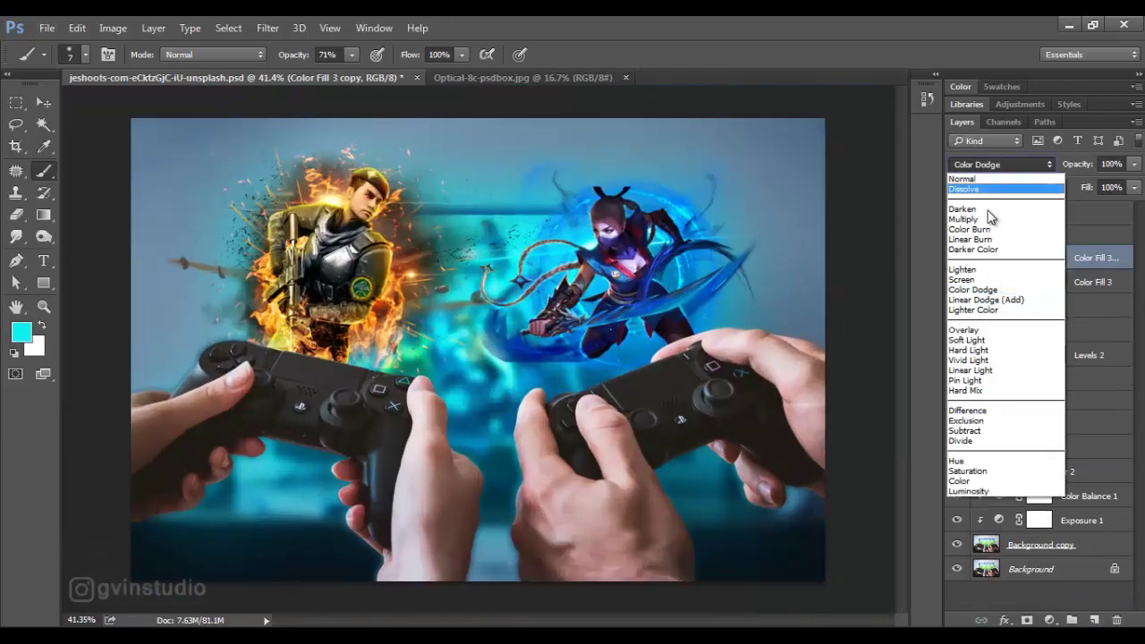
left_click(980, 336)
scroll(644, 237, "up", 2)
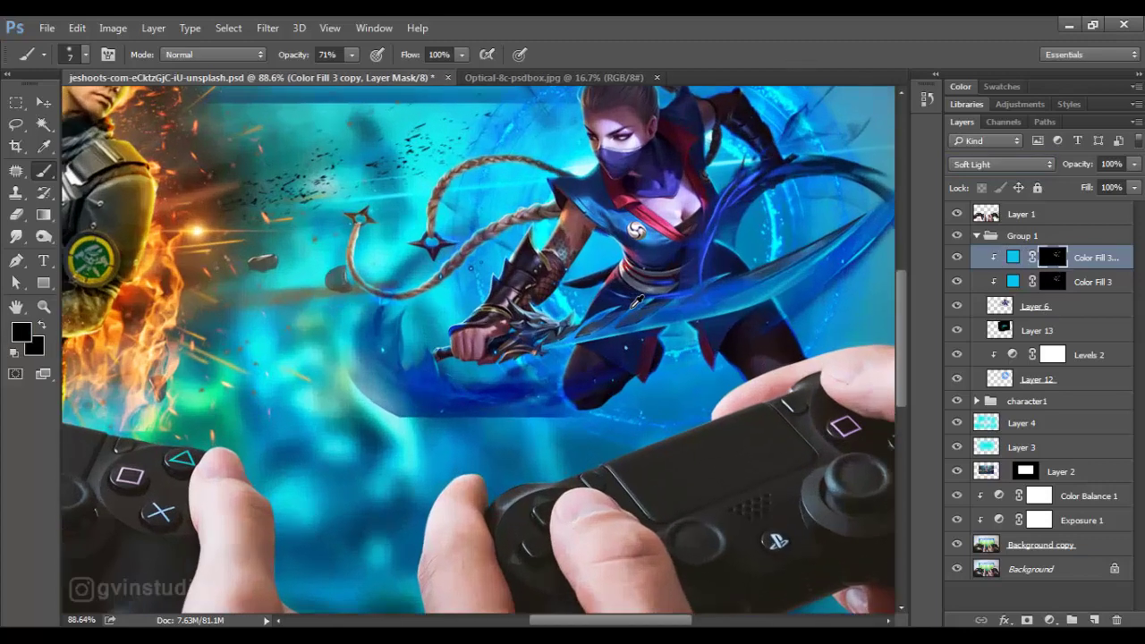
scroll(626, 232, "up", 2)
scroll(581, 228, "up", 2)
scroll(501, 224, "up", 1)
key("3")
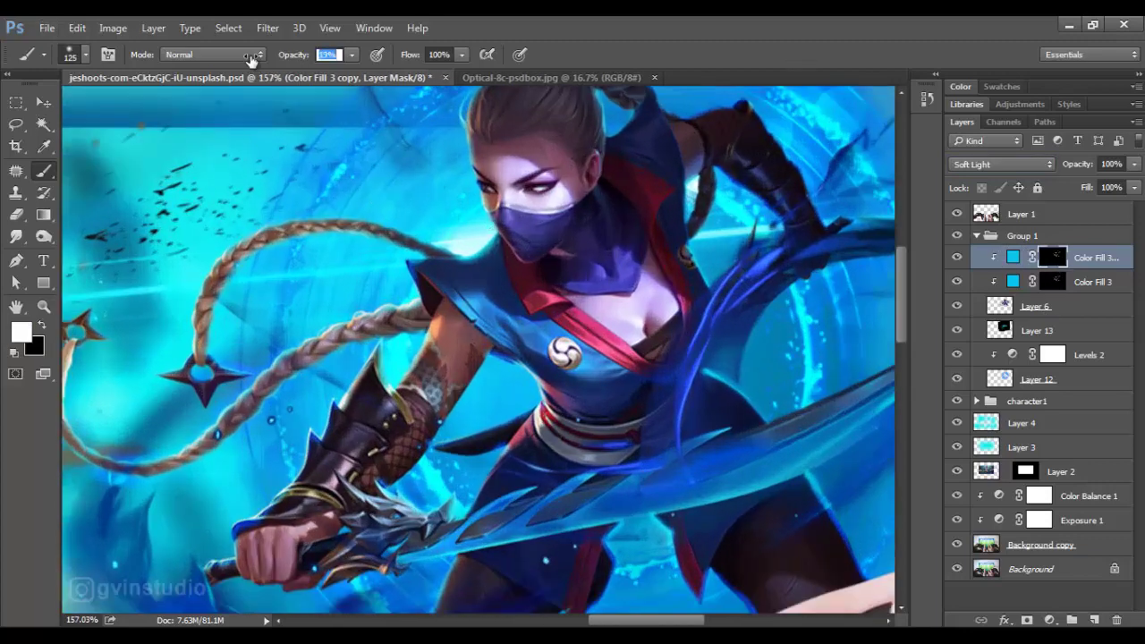
key("bracketright")
key("bracketright")
key("bracketright")
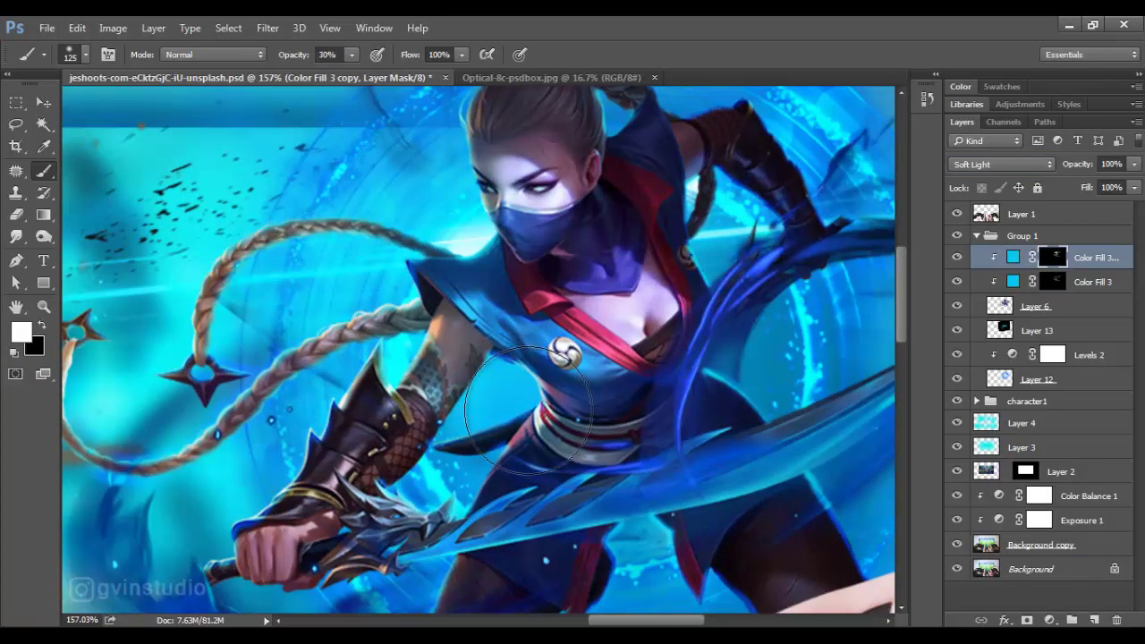
key("3")
key("8")
Work the Soft Light glow across the ninja's body, shrinking the brush to size 9
scroll(808, 296, "down", 4)
scroll(808, 296, "right", 2)
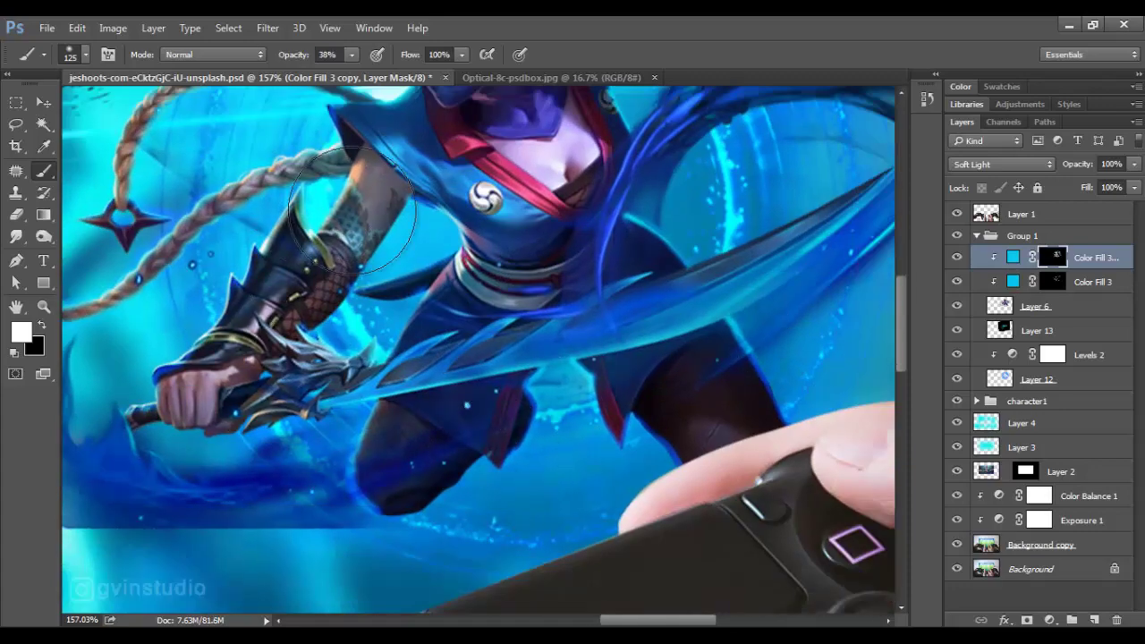
scroll(665, 333, "down", 5)
scroll(665, 332, "up", 6)
scroll(666, 333, "right", 3)
scroll(665, 332, "up", 1)
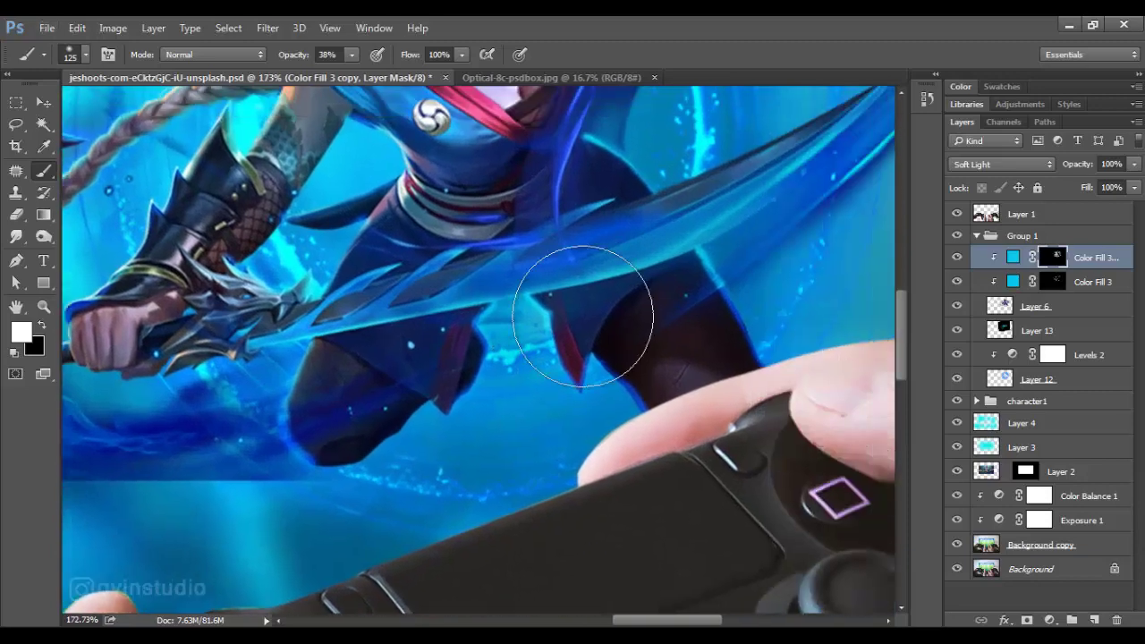
key("bracketleft")
key("bracketleft")
key("bracketleft")
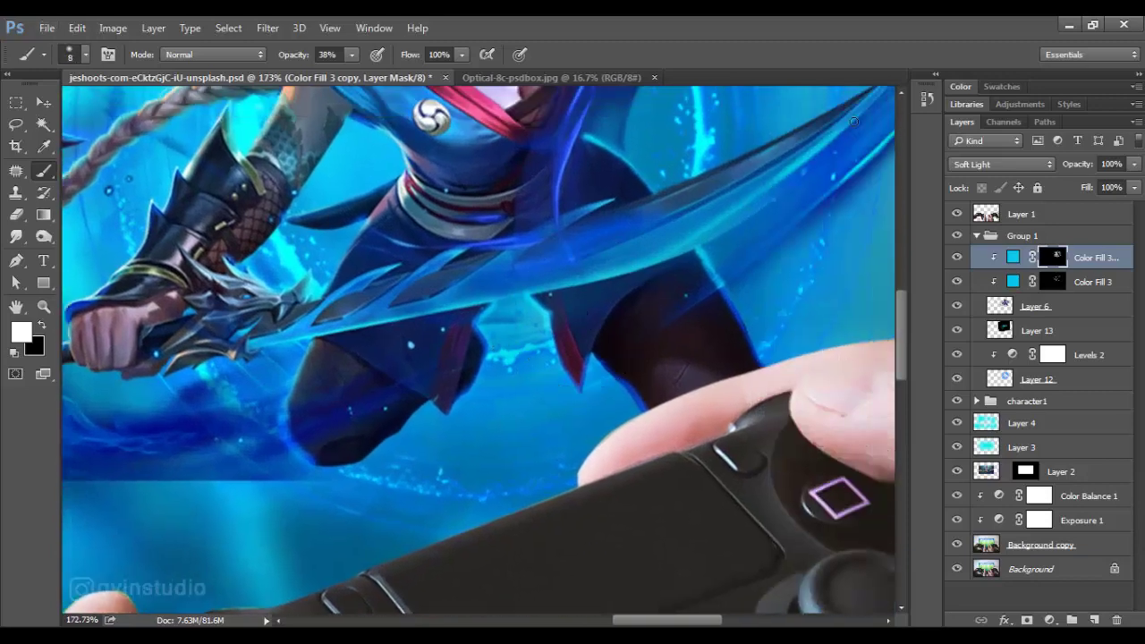
scroll(855, 121, "up", 2)
scroll(789, 206, "right", 2)
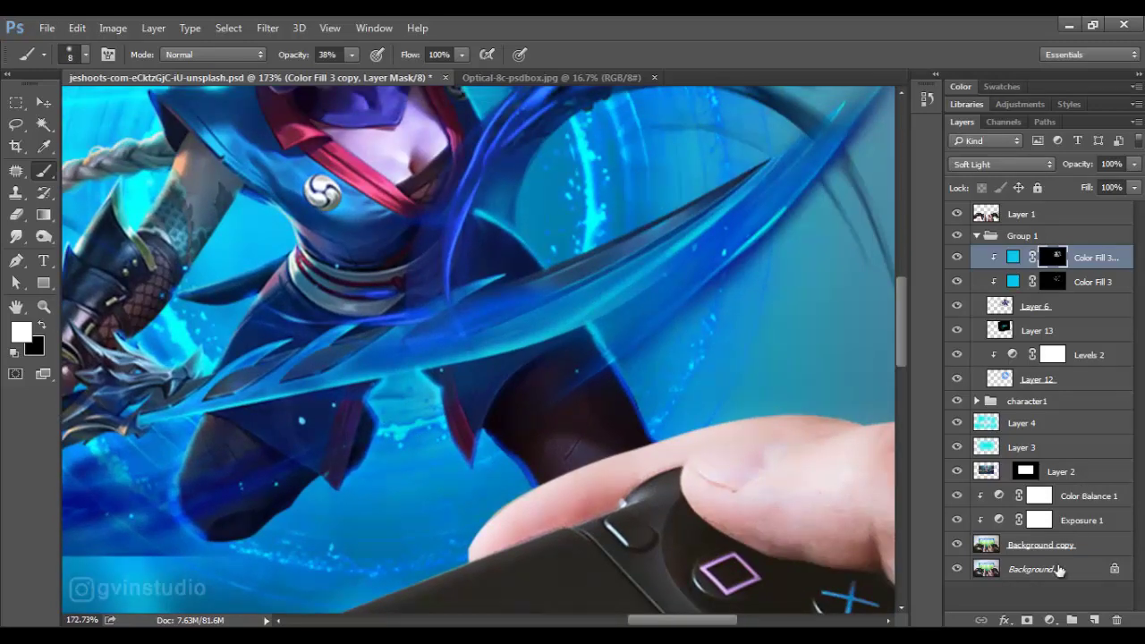
Add a new clipped Overlay layer filled with 50% gray
left_click(1095, 620, "alt")
left_click(450, 227)
left_click_drag(511, 277, 501, 358)
left_click(450, 299)
left_click(711, 205)
Switch to the Burn tool at size 15 and bring the ninja's body into view
key("o")
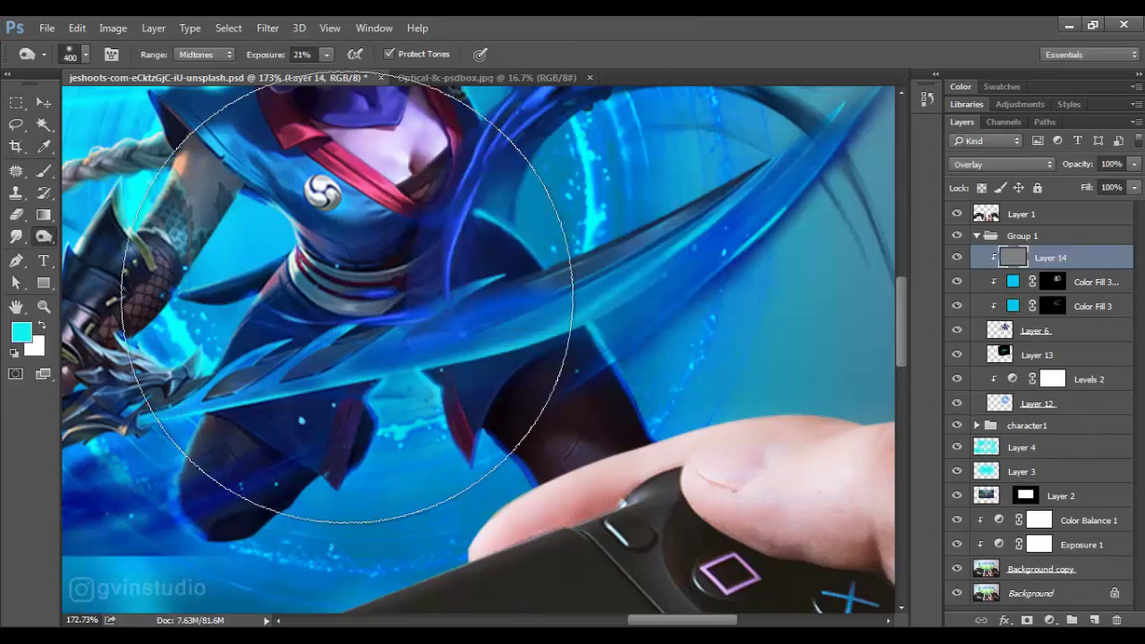
key("bracketleft")
key("bracketleft")
key("bracketleft")
scroll(227, 421, "up", 2)
left_click_drag(227, 422, 476, 360)
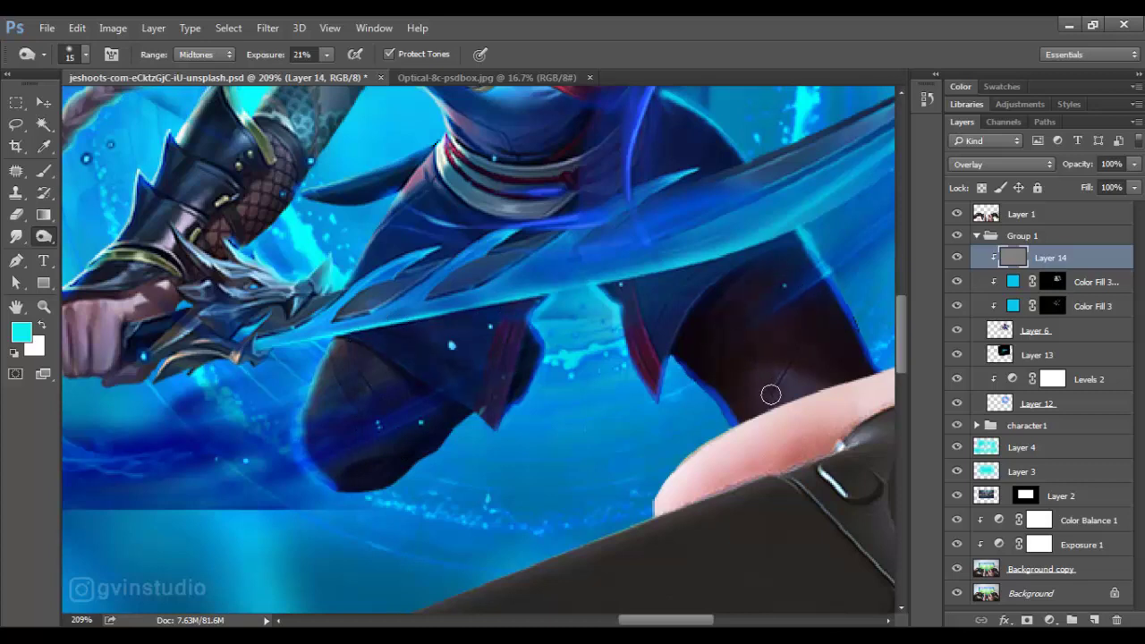
scroll(662, 311, "up", 2)
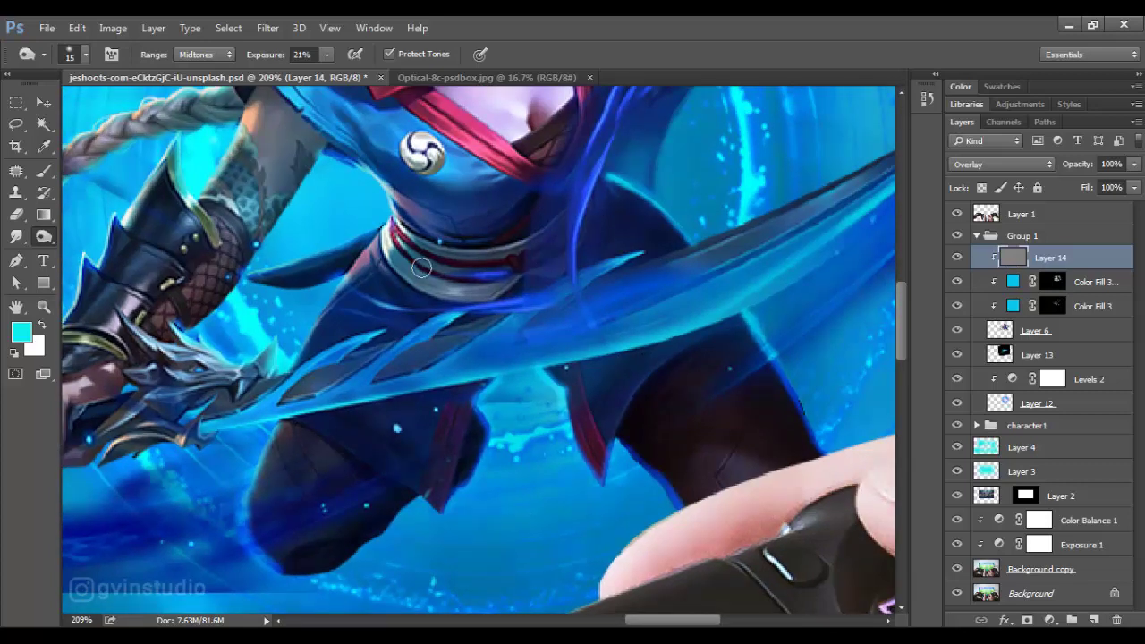
scroll(604, 358, "up", 4)
scroll(604, 357, "left", 2)
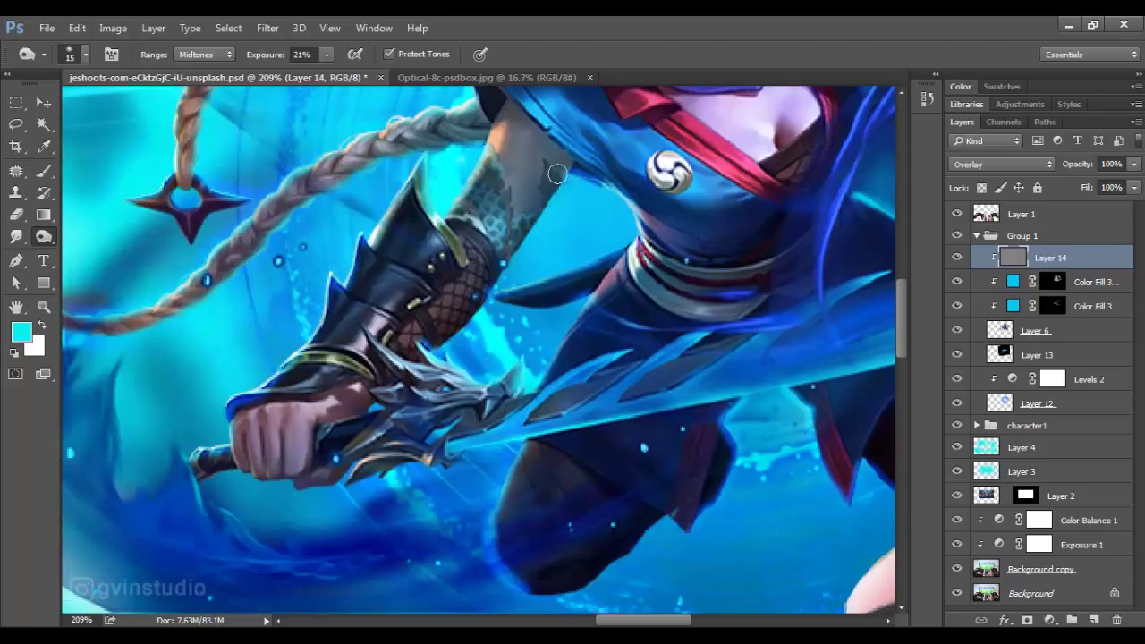
Burn the forearm, hand and braided rope, then enlarge the brush to size 20
left_click_drag(394, 371, 548, 215)
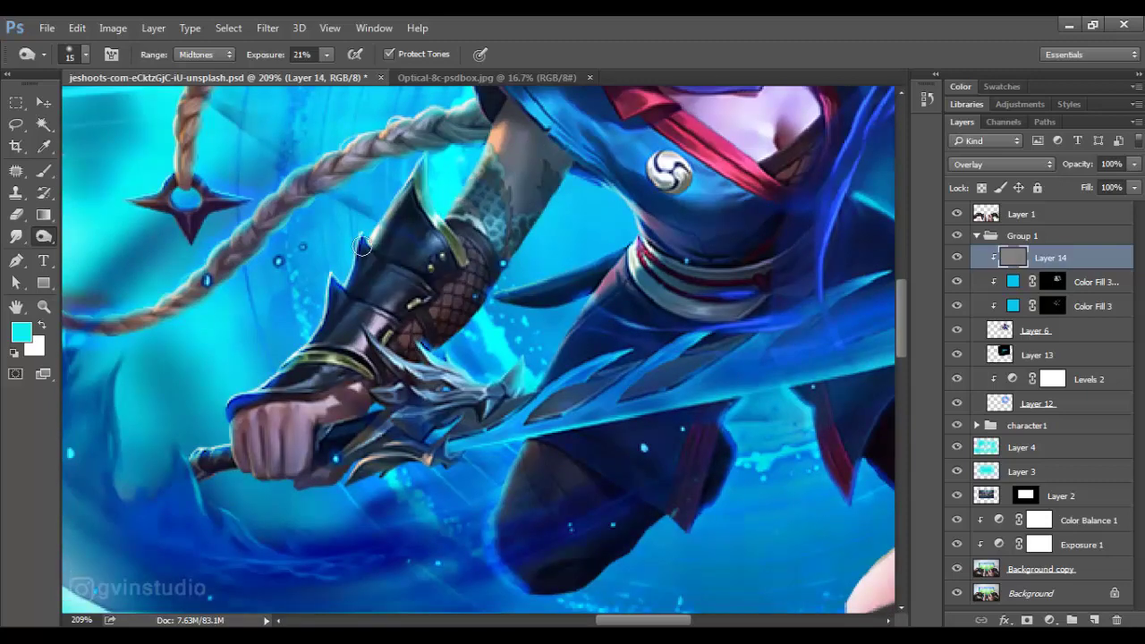
mouse_move(356, 358)
left_mouse_down()
mouse_move(272, 484)
mouse_move(440, 459)
left_mouse_up()
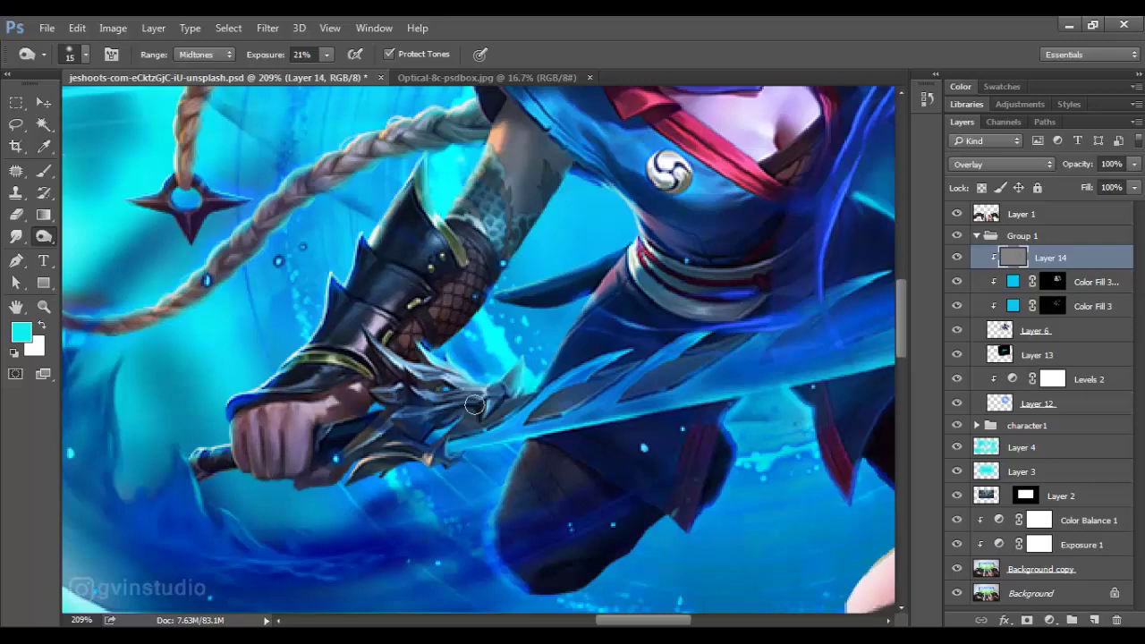
left_click_drag(311, 438, 323, 262)
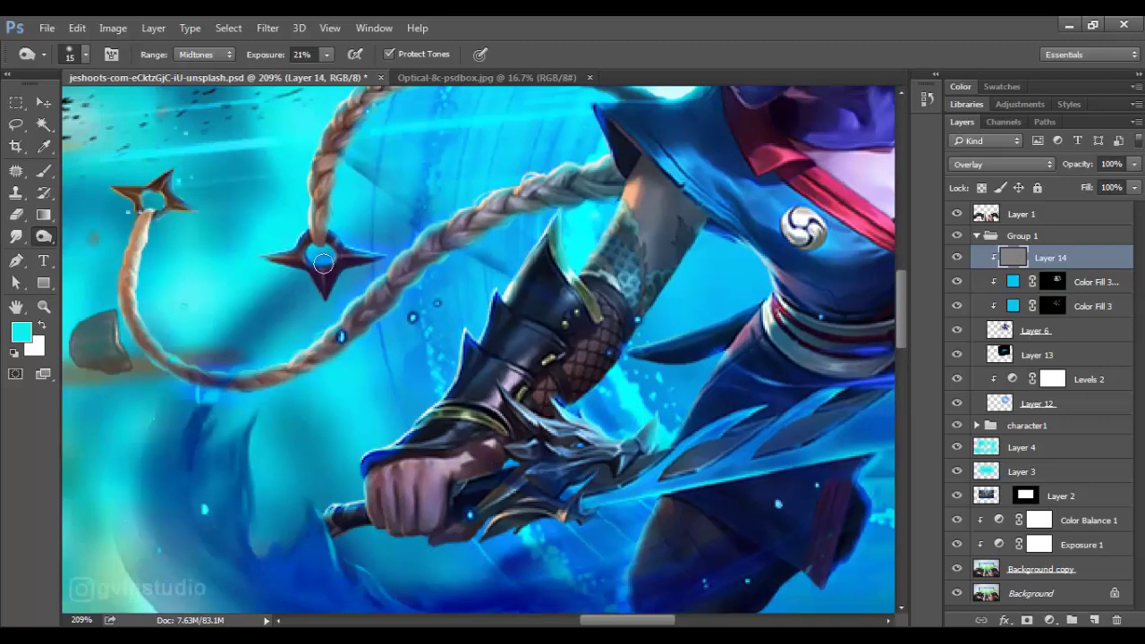
mouse_move(460, 252)
left_mouse_down()
mouse_move(519, 204)
mouse_move(612, 184)
left_mouse_up()
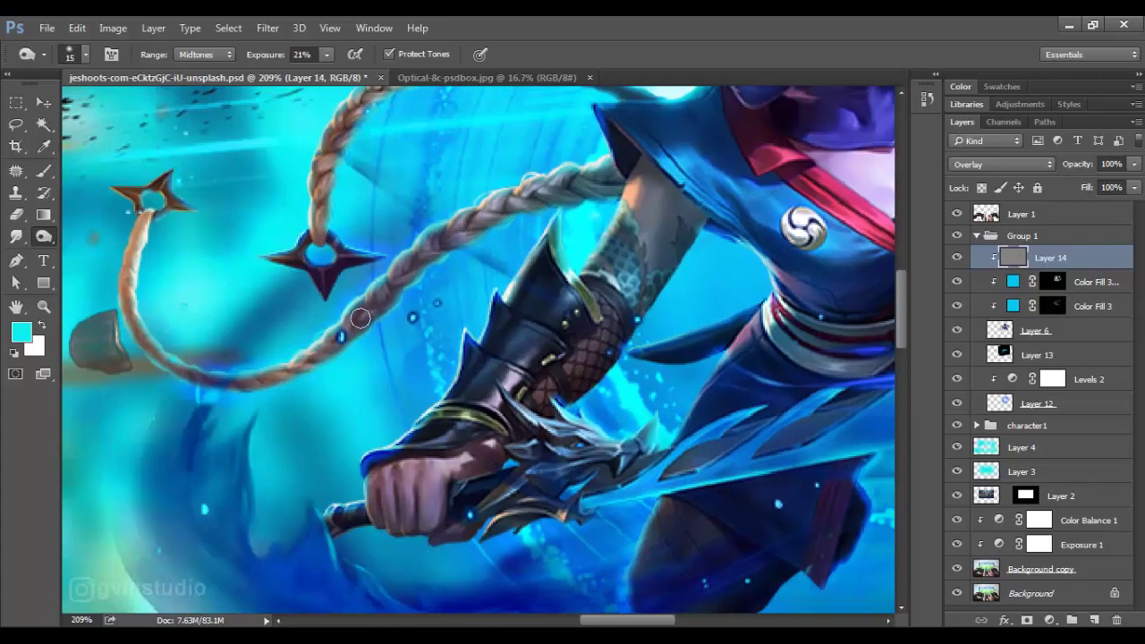
scroll(320, 353, "up", 3)
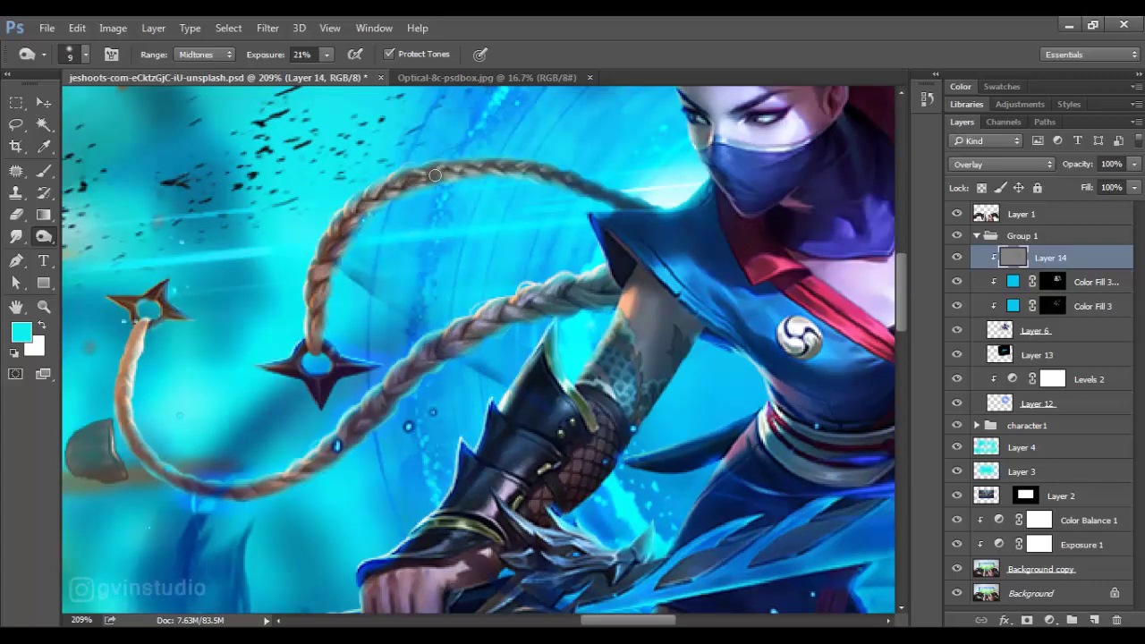
left_click_drag(625, 202, 294, 395)
key("bracketright")
key("bracketright")
key("bracketright")
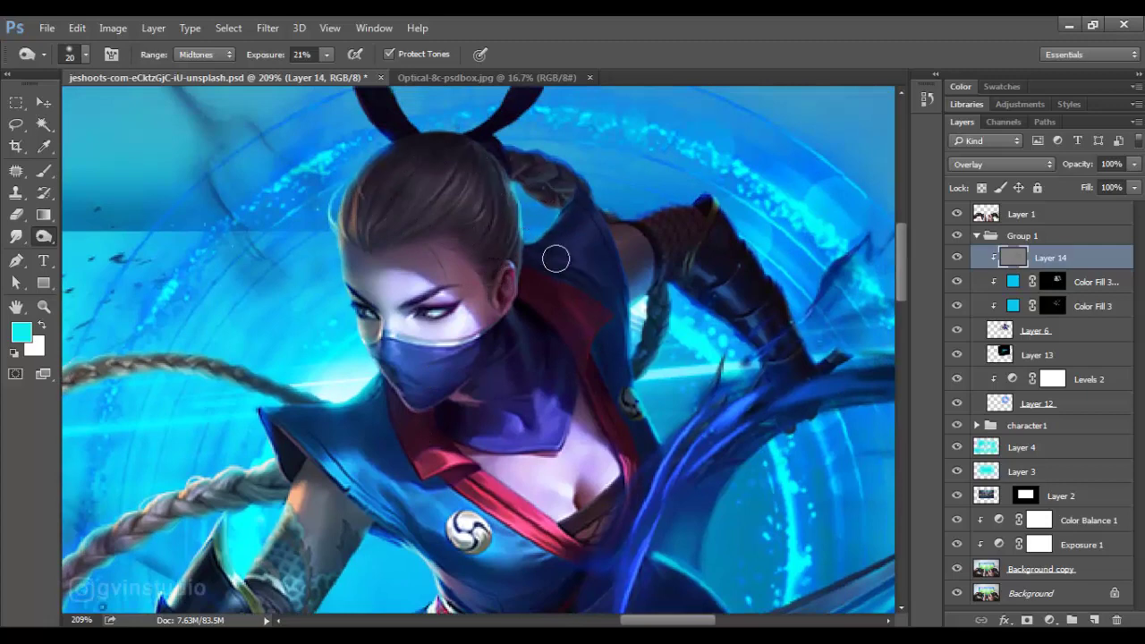
scroll(508, 357, "down", 1)
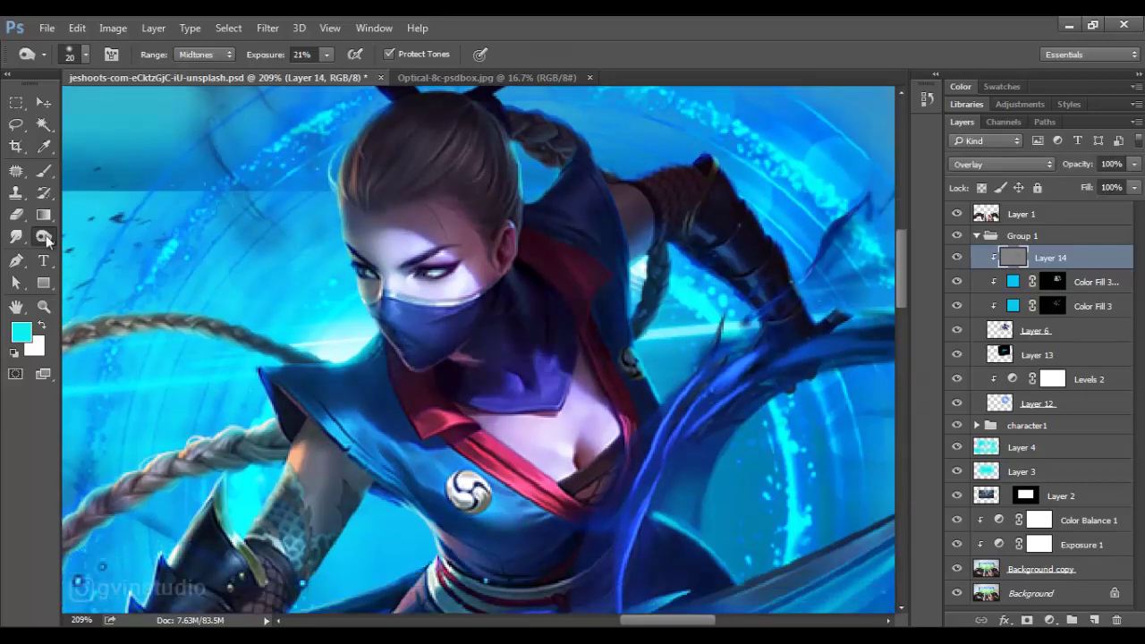
Switch to the Dodge tool and brighten the braid up from the shuriken at 25% exposure
right_click(47, 239)
left_click(99, 235)
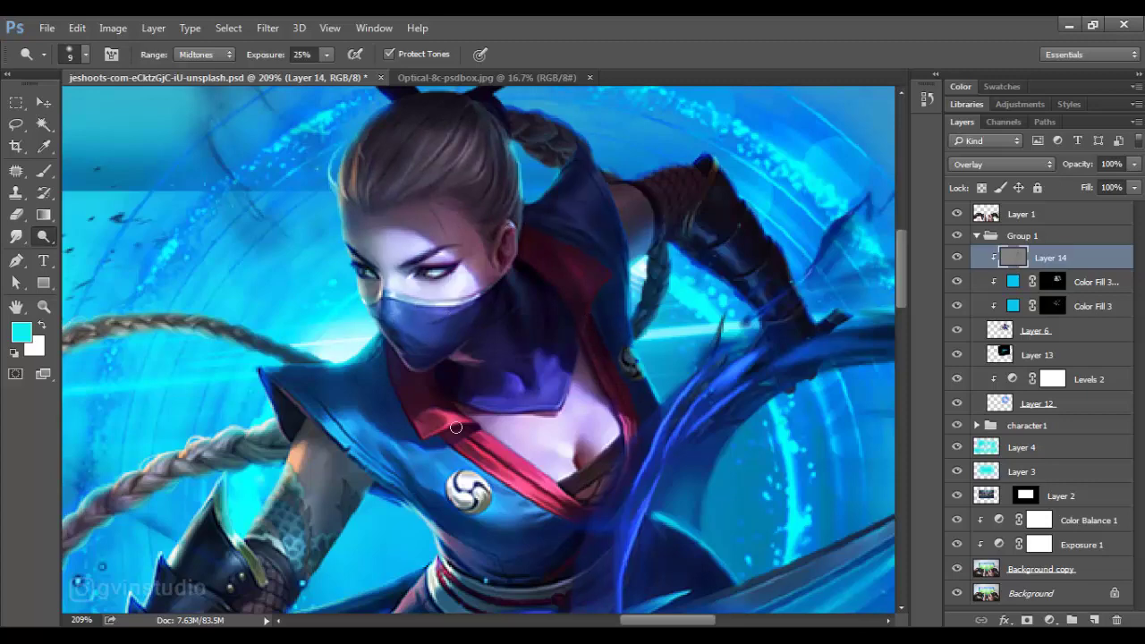
left_click_drag(474, 400, 545, 237)
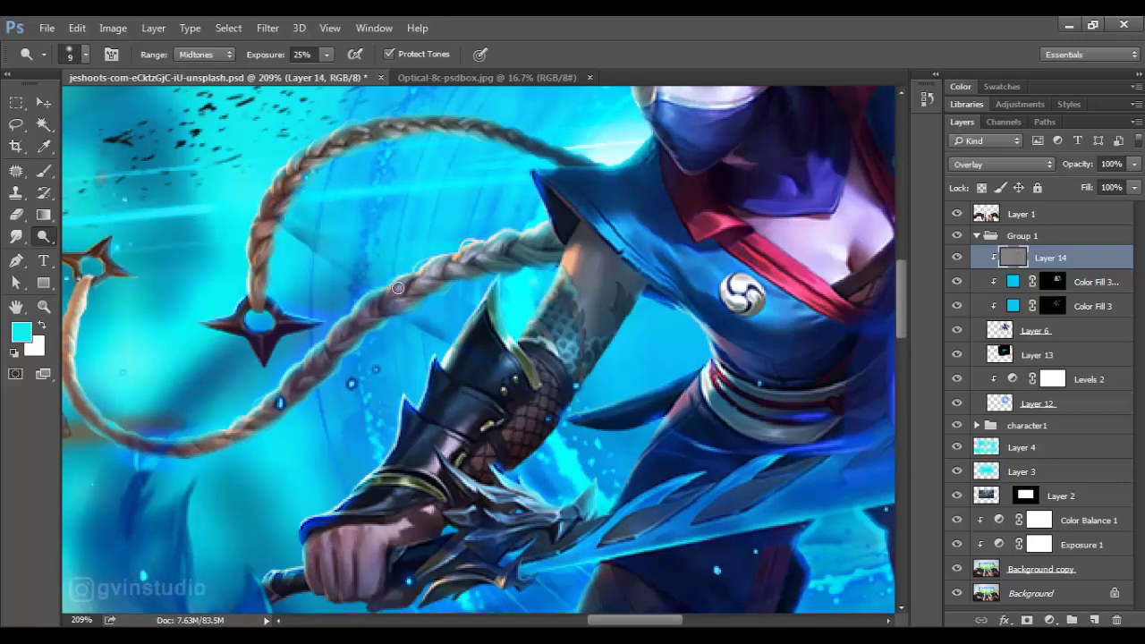
left_click_drag(67, 333, 121, 321)
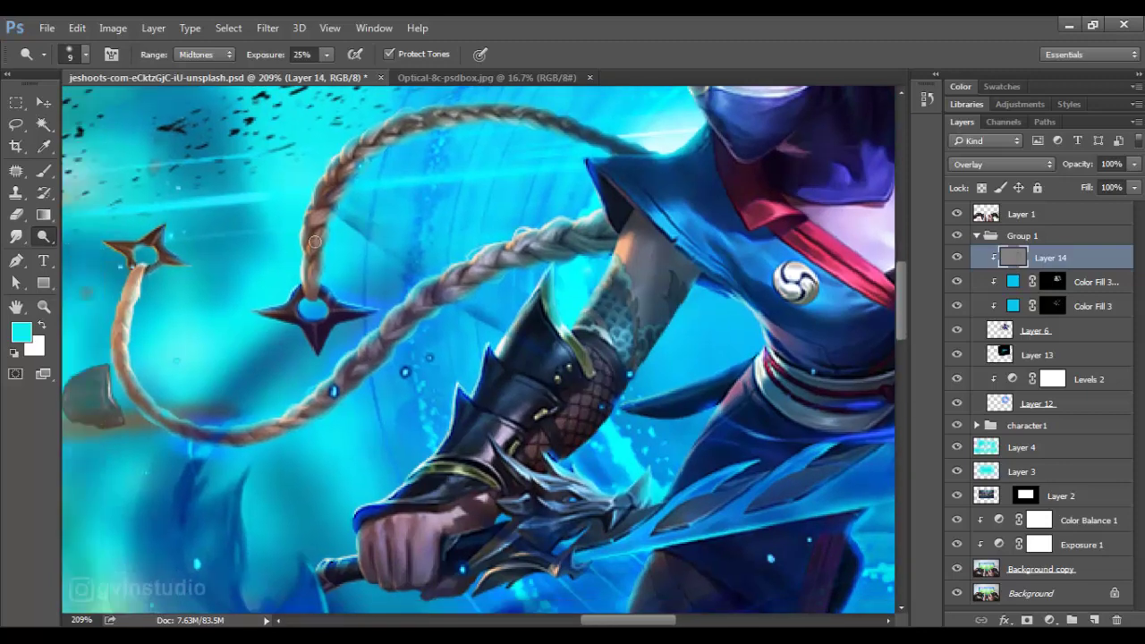
mouse_move(315, 242)
left_mouse_down()
mouse_move(356, 161)
mouse_move(449, 119)
left_mouse_up()
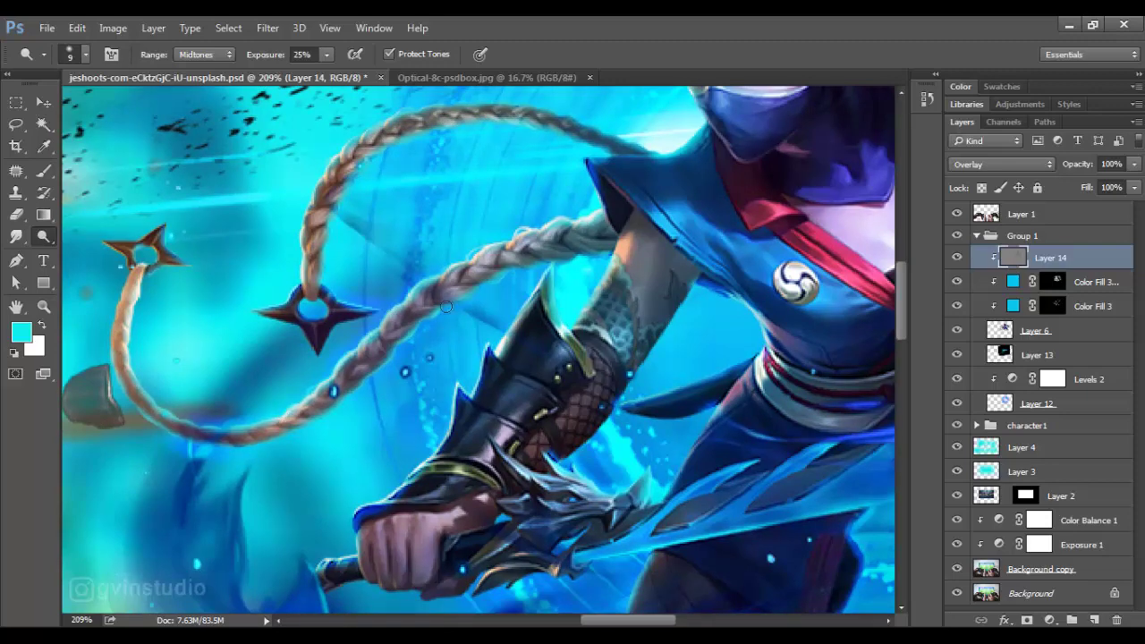
Brighten a highlight along the blade, then zoom out to see the whole composition
scroll(629, 229, "down", 1)
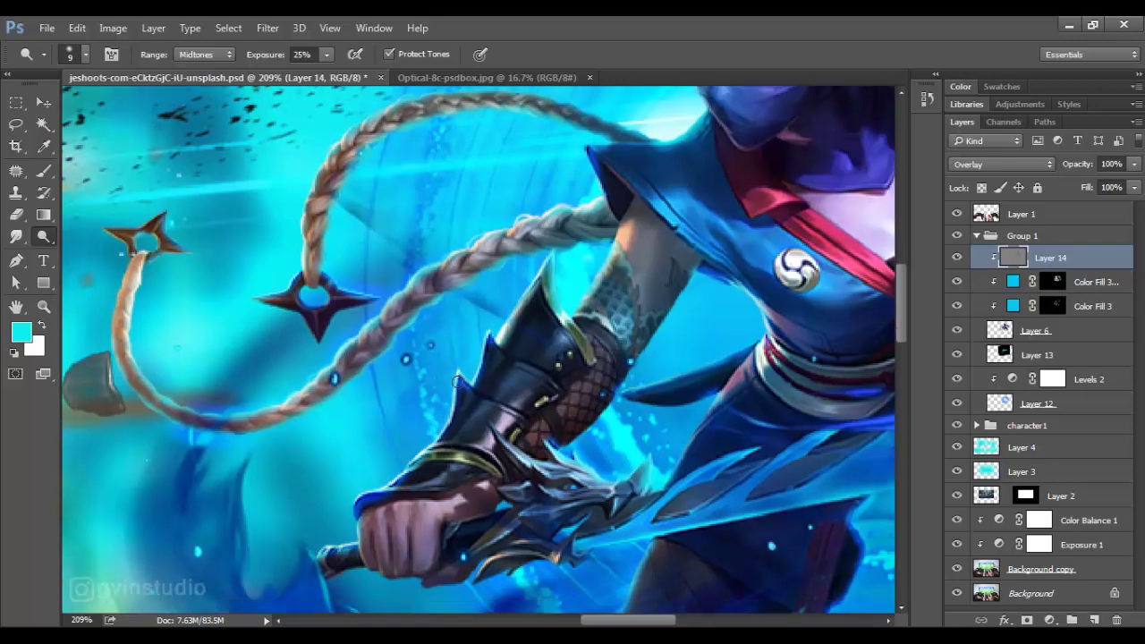
scroll(420, 481, "down", 5)
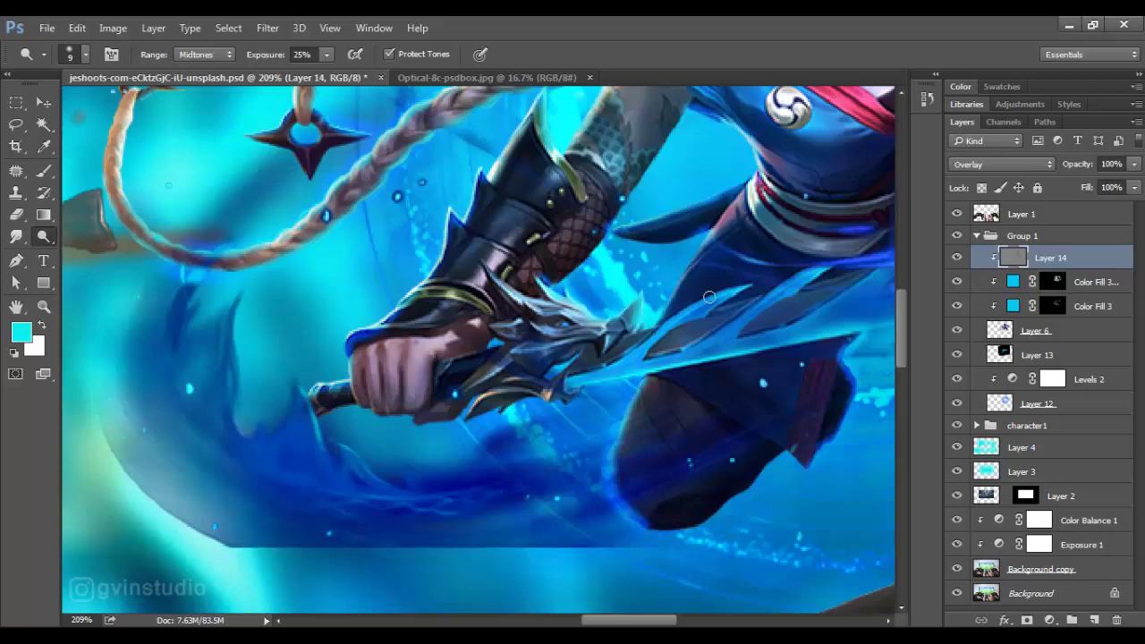
scroll(710, 297, "right", 5)
scroll(785, 217, "up", 2)
scroll(785, 217, "right", 2)
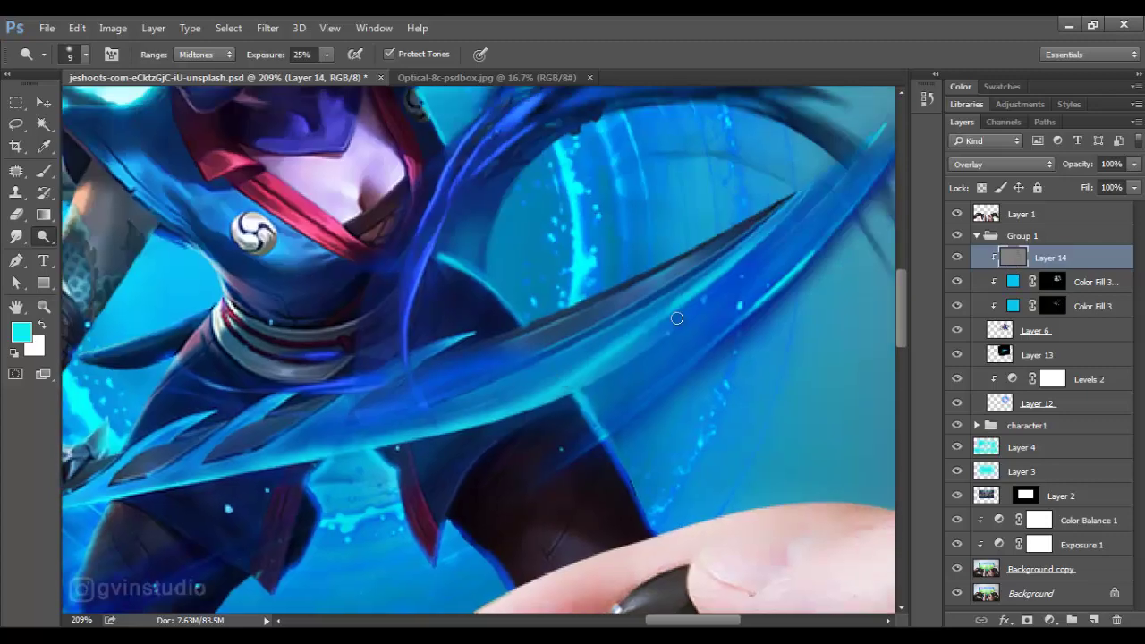
left_click_drag(845, 180, 752, 265)
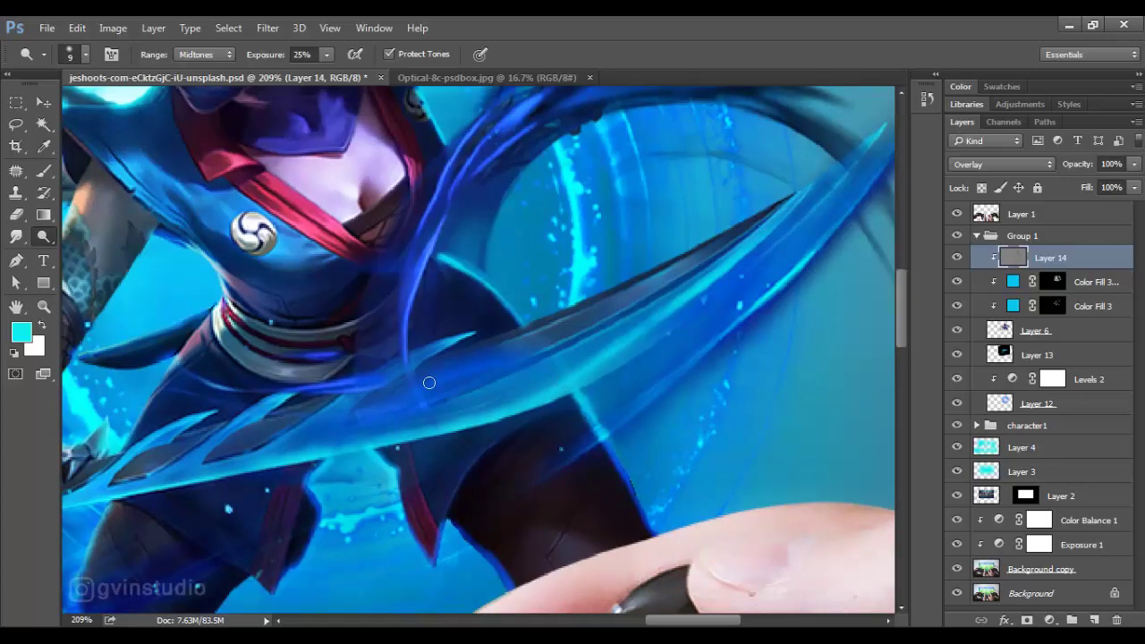
scroll(429, 383, "up", 1)
scroll(569, 391, "down", 2)
scroll(569, 391, "left", 1)
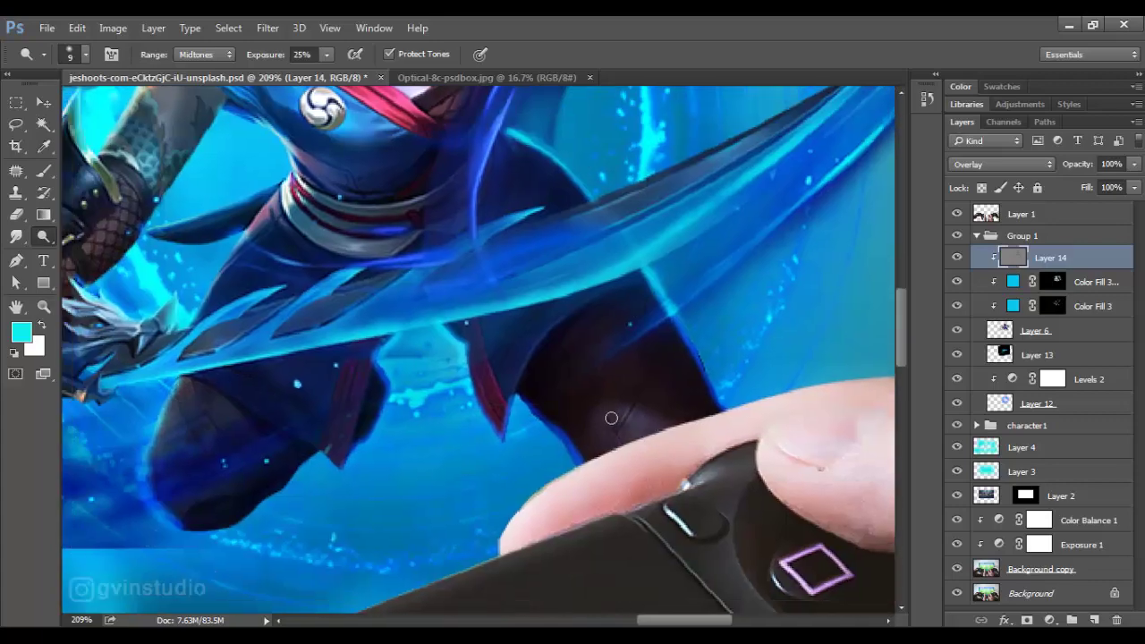
left_click_drag(611, 418, 147, 158)
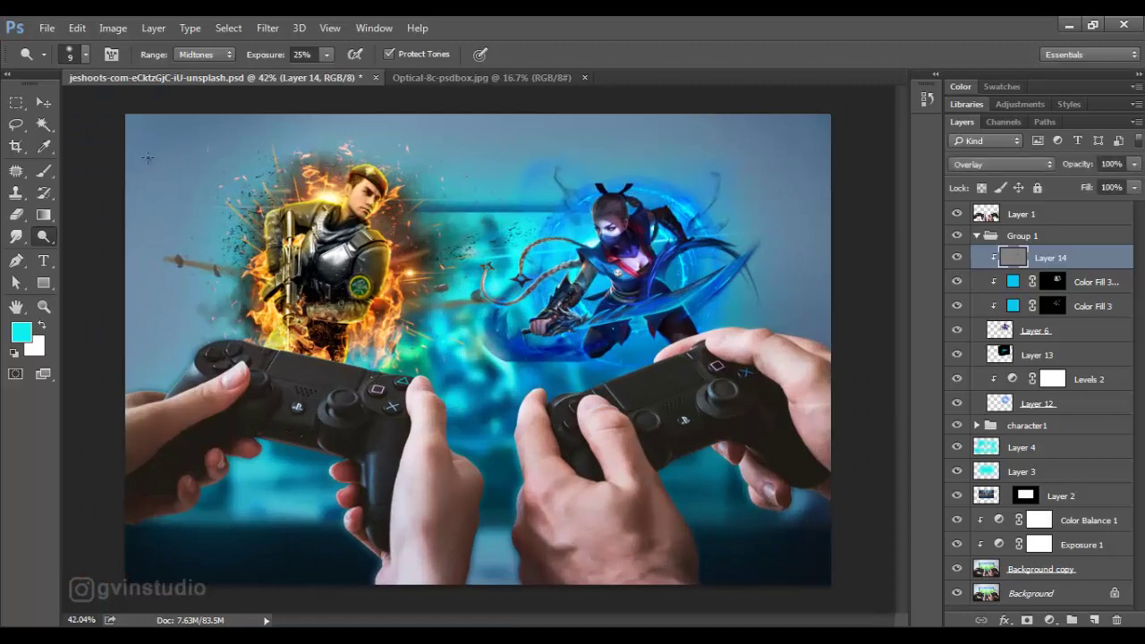
Collapse the ninja group and rename it character2
key("v")
key("ctrl+Tab")
key("ctrl+w")
left_click(977, 236)
double_click(1018, 236)
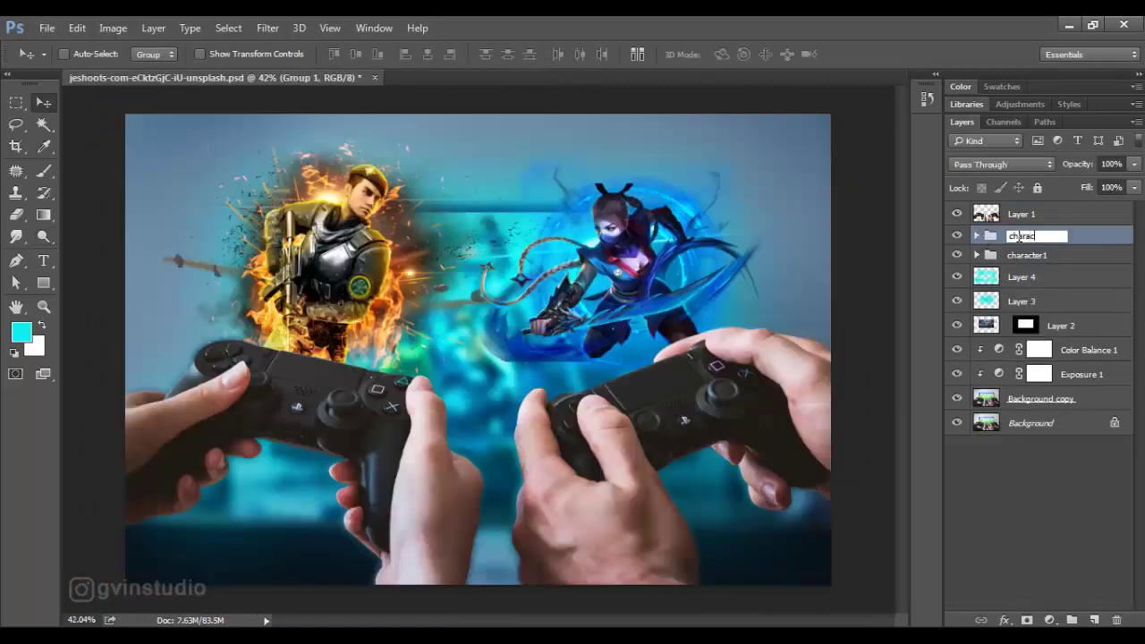
type("ter2")
key("Return")
Paint a soft 800px cyan glow along the bottom on a new layer above Layer 4 at about 30% opacity
left_click(1026, 283)
left_click(1094, 620)
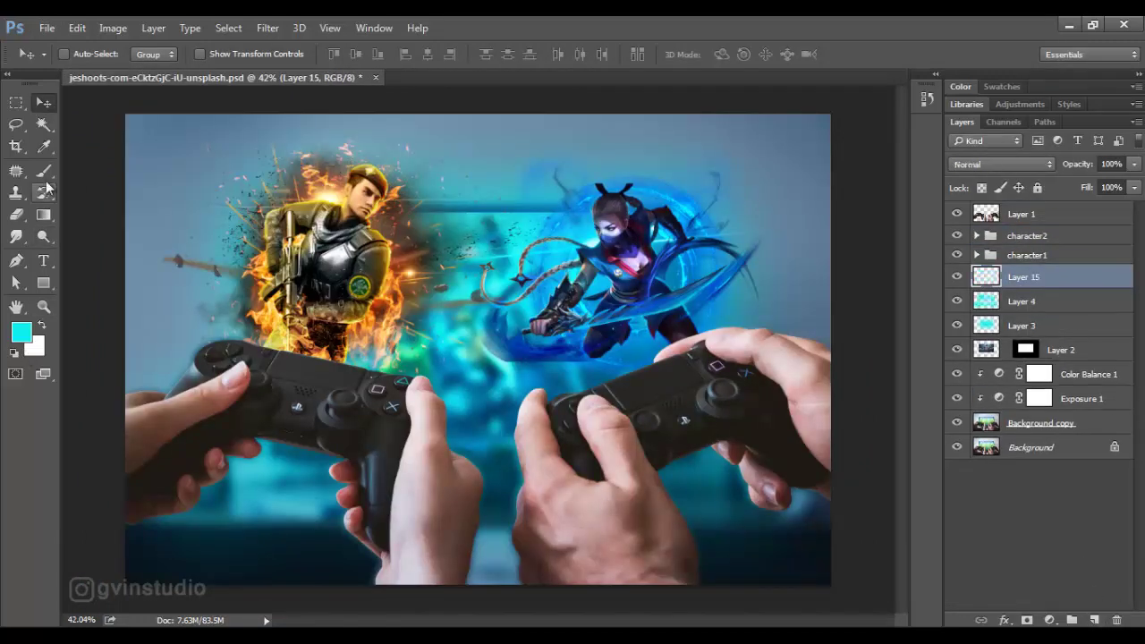
key("b")
right_click(284, 222)
double_click(448, 510)
key("0")
key("bracketright")
key("bracketright")
key("bracketright")
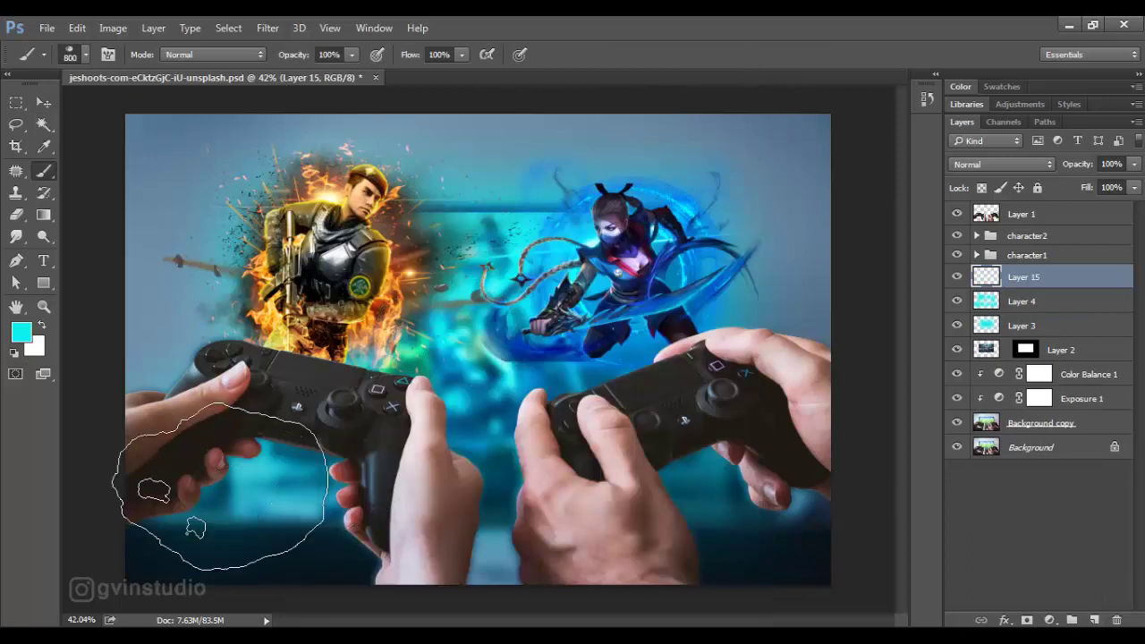
left_click_drag(223, 487, 738, 473)
key("v")
left_click_drag(1078, 164, 1017, 174)
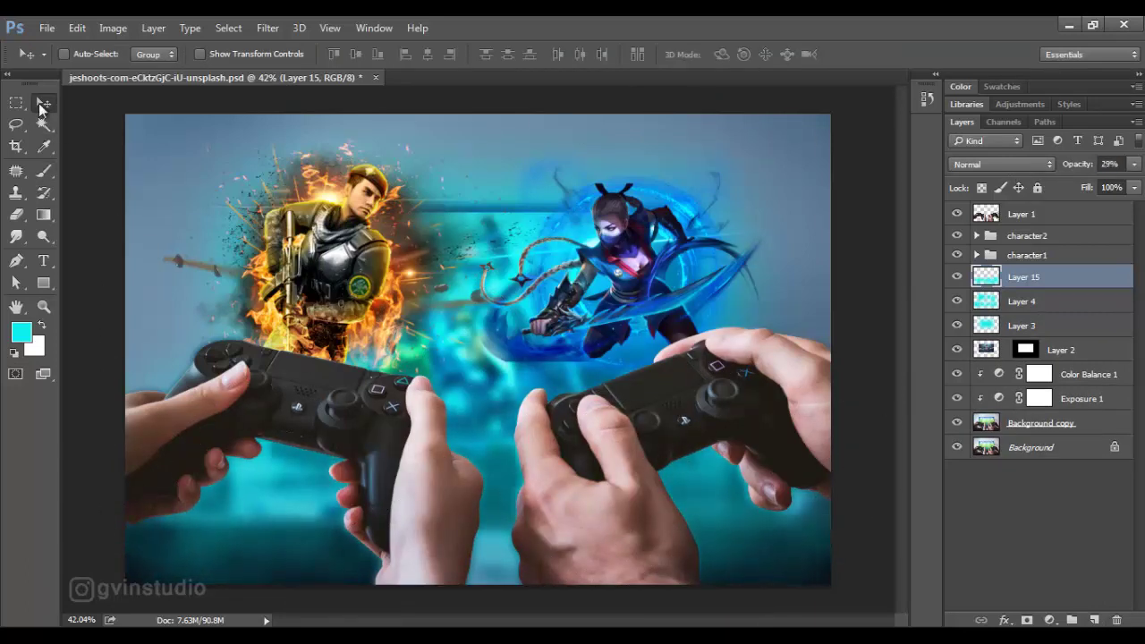
Add an Exposure adjustment above Layer 1 and darken it to -1.32
left_click(1012, 223)
left_click(1050, 620)
left_click(1020, 372)
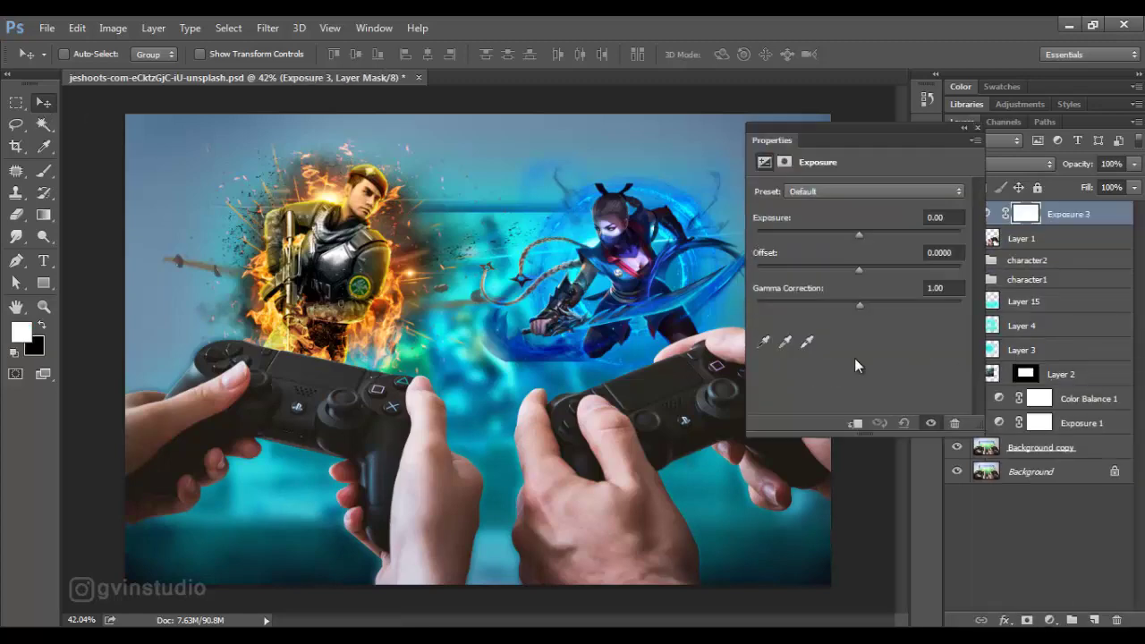
left_click_drag(859, 235, 841, 234)
left_click(977, 127)
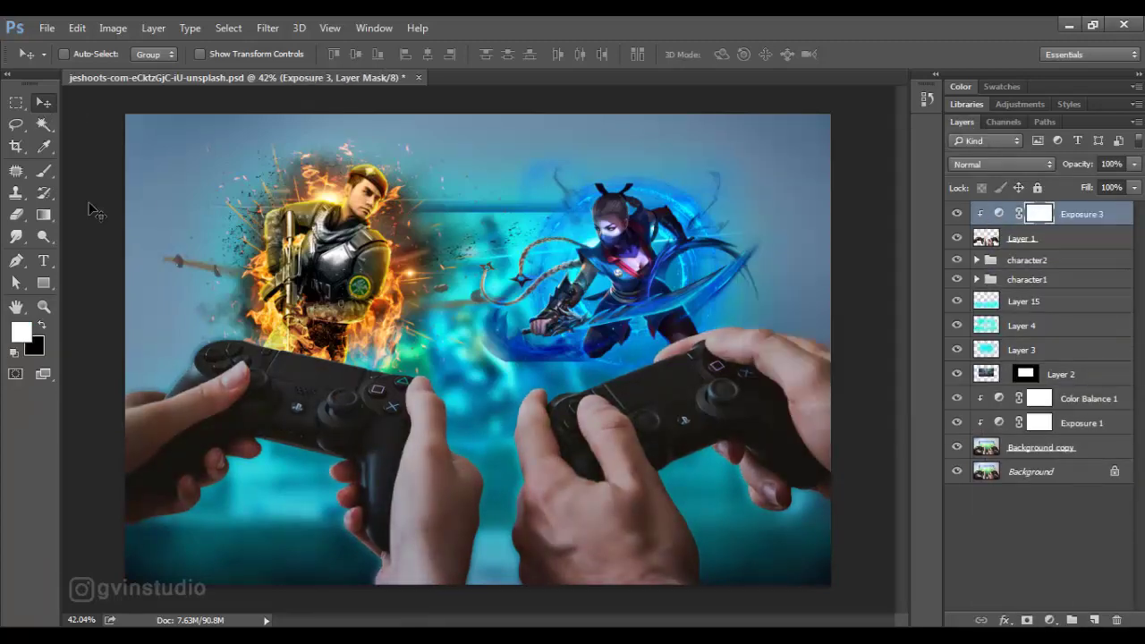
Set up a small soft black brush at 73% opacity for the Exposure mask
key("b")
key("x")
right_click(322, 255)
double_click(343, 403)
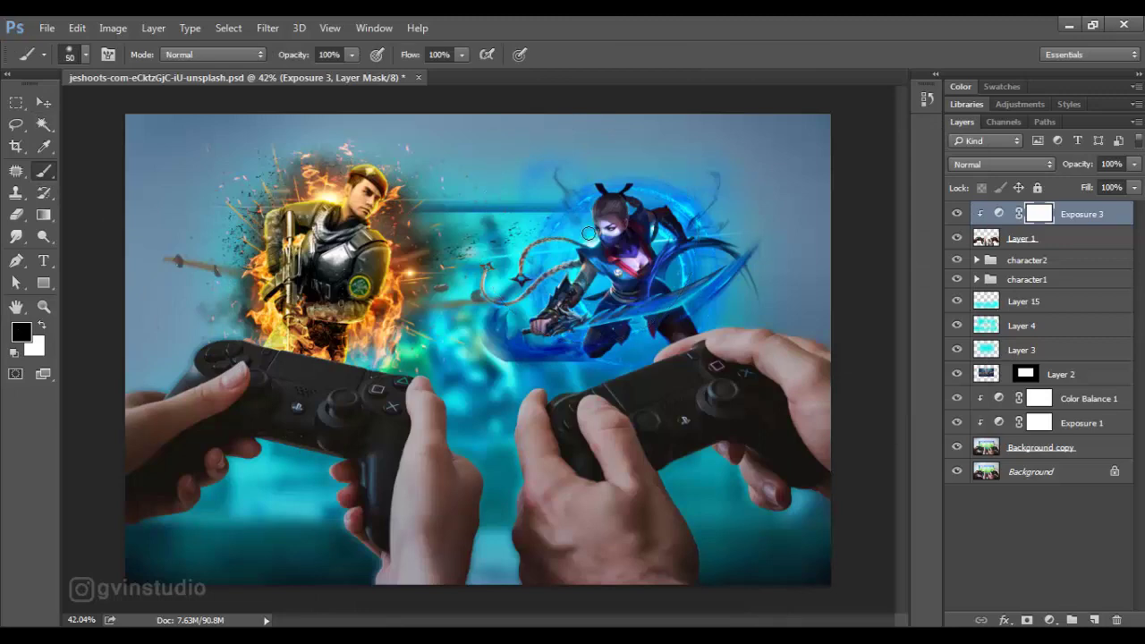
scroll(793, 391, "up", 5, "alt")
scroll(793, 391, "up", 2, "alt")
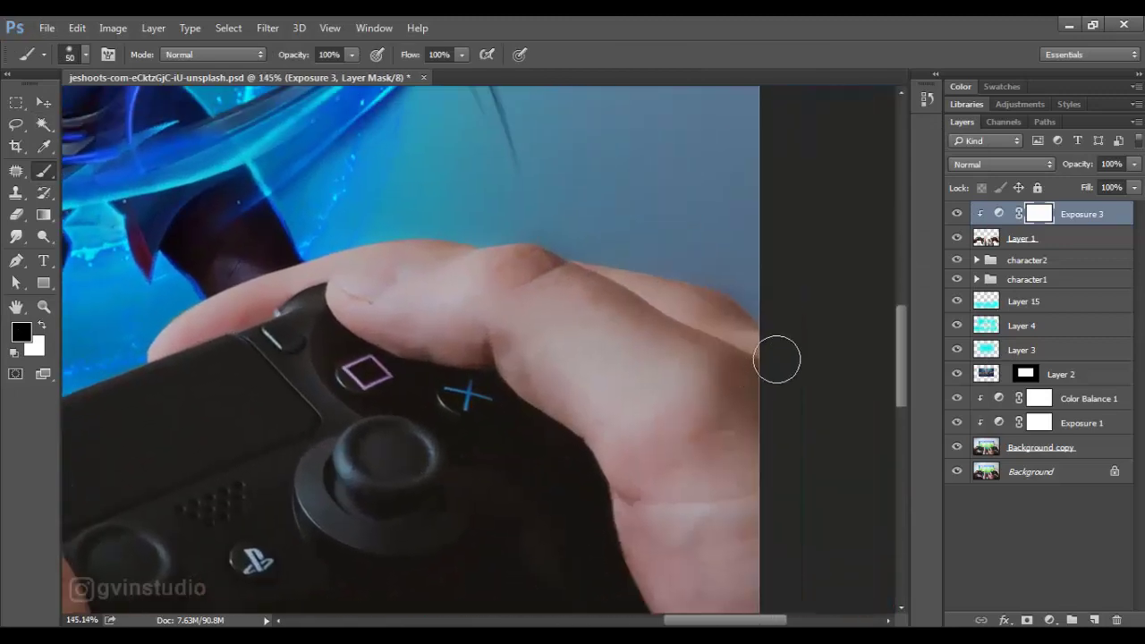
key("bracketleft")
left_click_drag(422, 225, 662, 219)
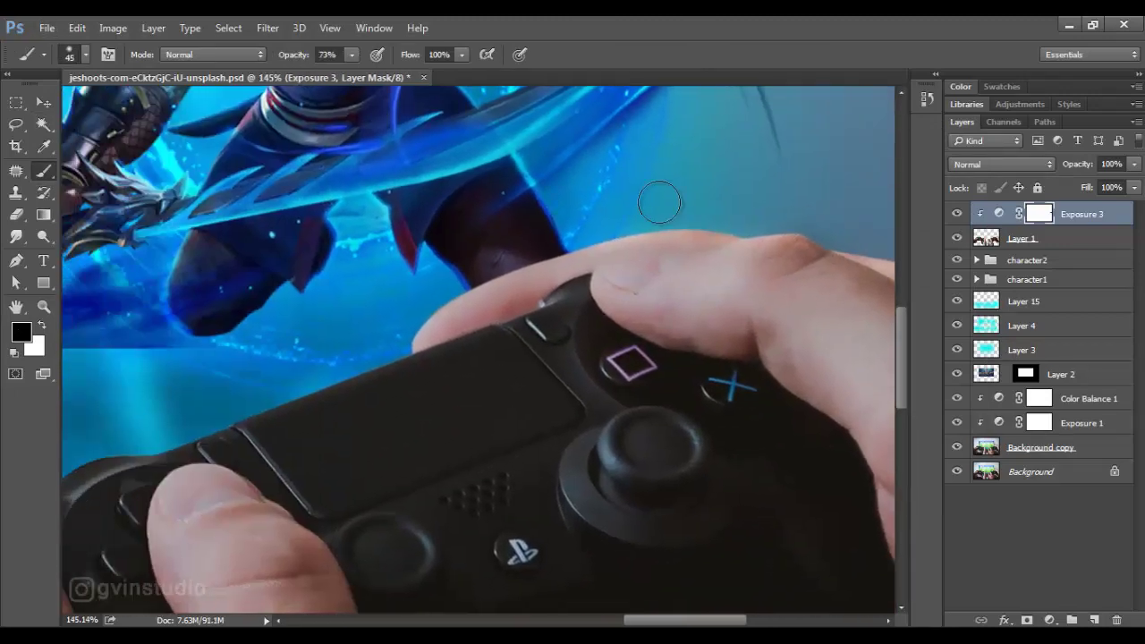
key("7")
key("3")
Paint black on the mask to brighten the thumbstick rim and fingers along the controller
left_click_drag(401, 343, 705, 187)
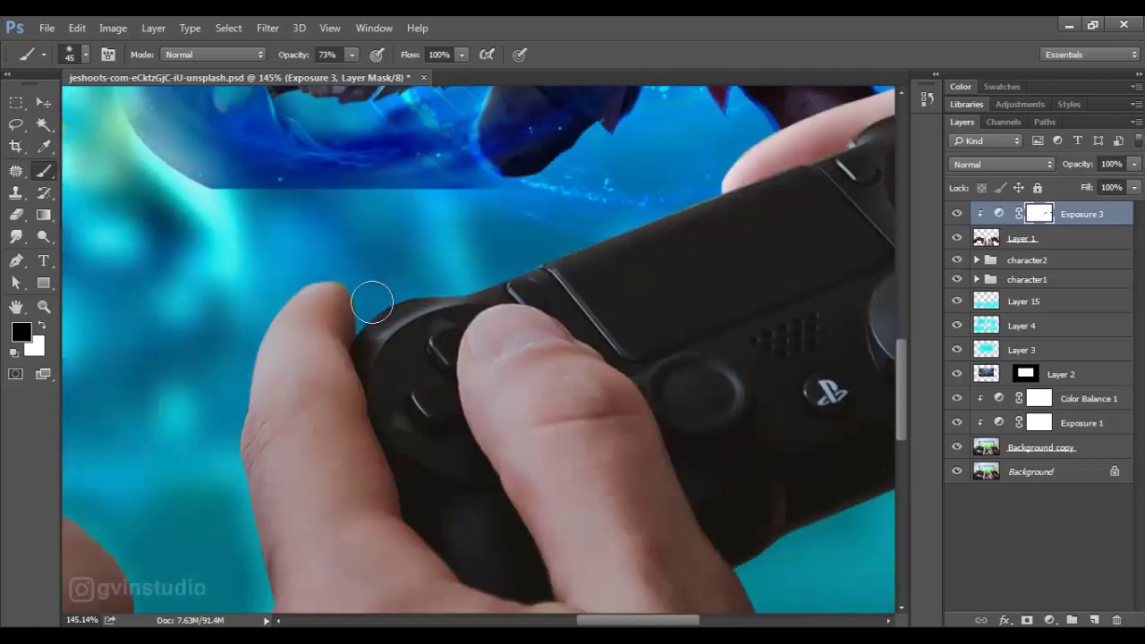
left_click_drag(339, 407, 364, 331)
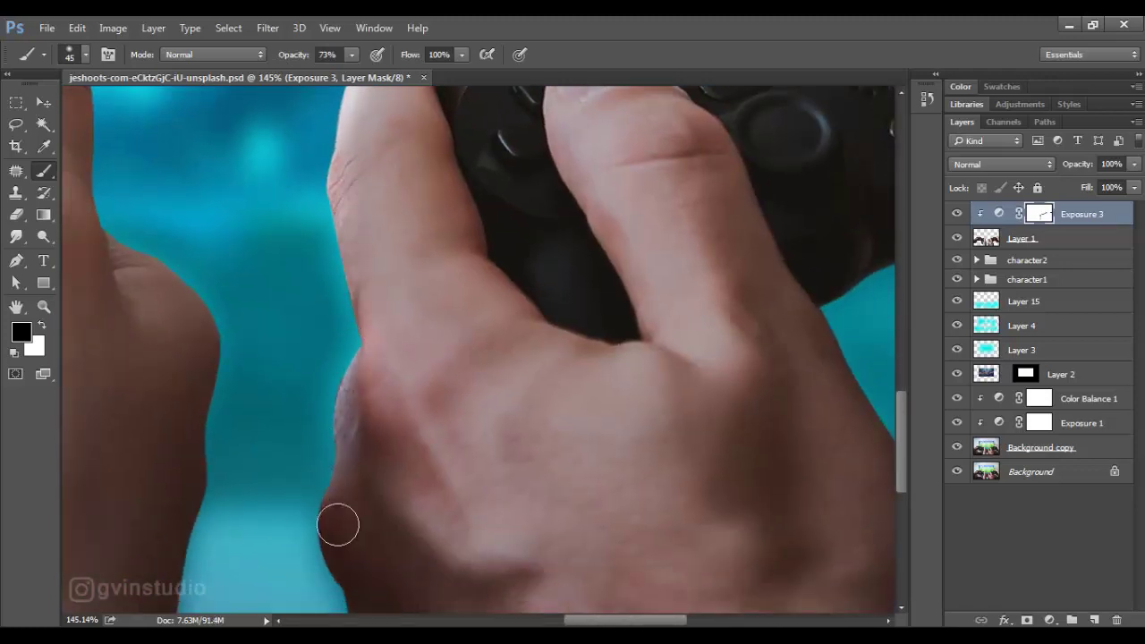
scroll(478, 422, "down", 3, "alt")
scroll(478, 421, "down", 3, "alt")
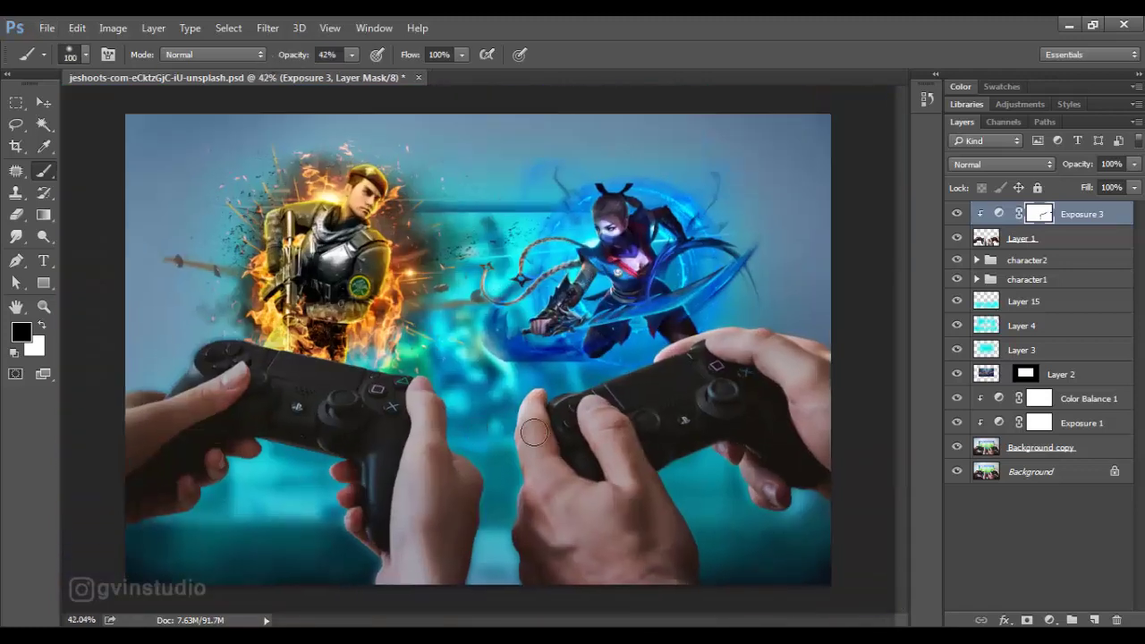
scroll(749, 393, "up", 3, "alt")
scroll(721, 382, "up", 2, "alt")
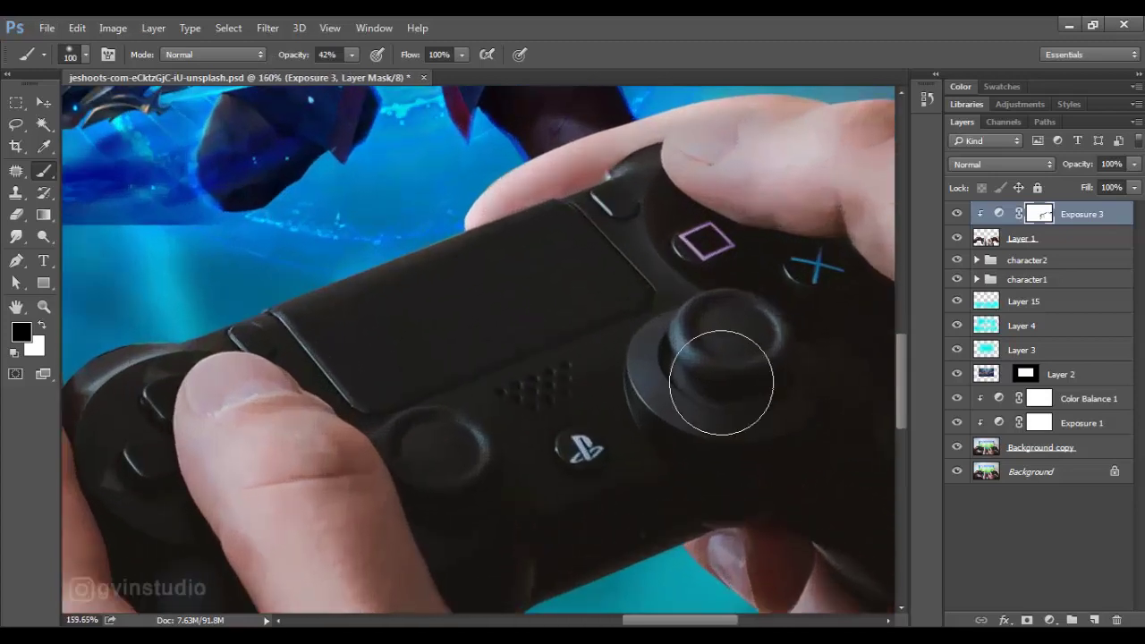
key("bracketleft")
key("bracketleft")
key("bracketleft")
left_click_drag(686, 313, 679, 360)
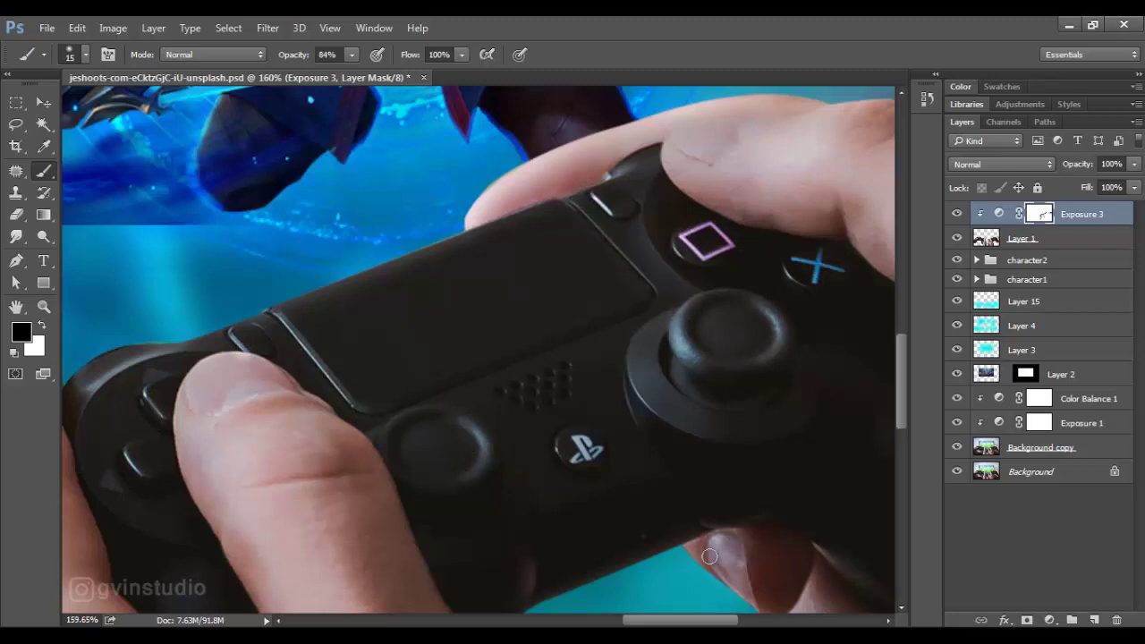
left_click_drag(660, 432, 447, 181)
key("bracketright")
key("bracketright")
key("bracketright")
mouse_move(487, 288)
left_mouse_down()
mouse_move(557, 384)
mouse_move(662, 465)
mouse_move(685, 537)
left_mouse_up()
Restore highlights on the right hand's fingers along the controller edge
left_click_drag(649, 406, 525, 205)
scroll(397, 391, "down", 3)
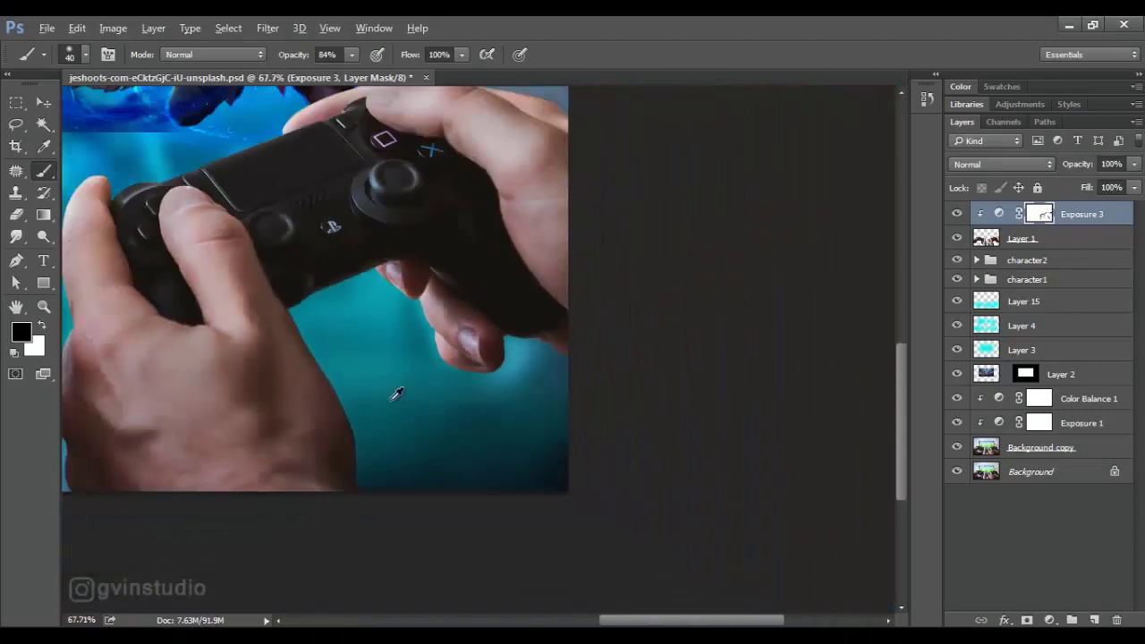
scroll(394, 395, "down", 3)
scroll(447, 469, "up", 3)
scroll(446, 470, "up", 3)
mouse_move(414, 313)
left_mouse_down()
mouse_move(470, 454)
mouse_move(439, 410)
left_mouse_up()
left_click_drag(403, 284, 706, 340)
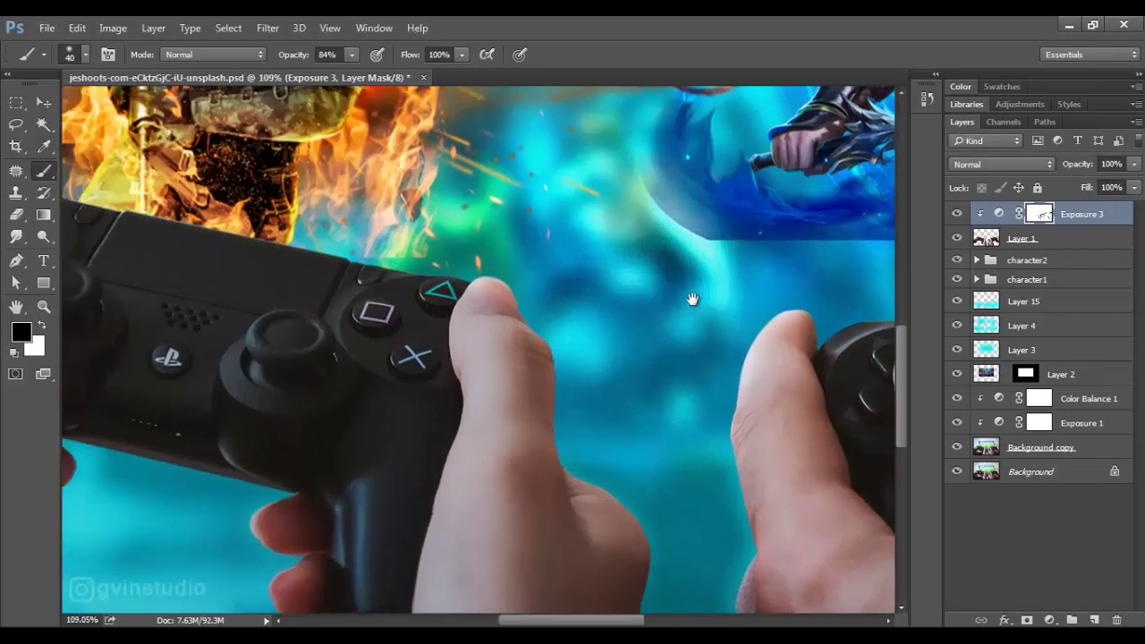
left_click_drag(232, 226, 522, 249)
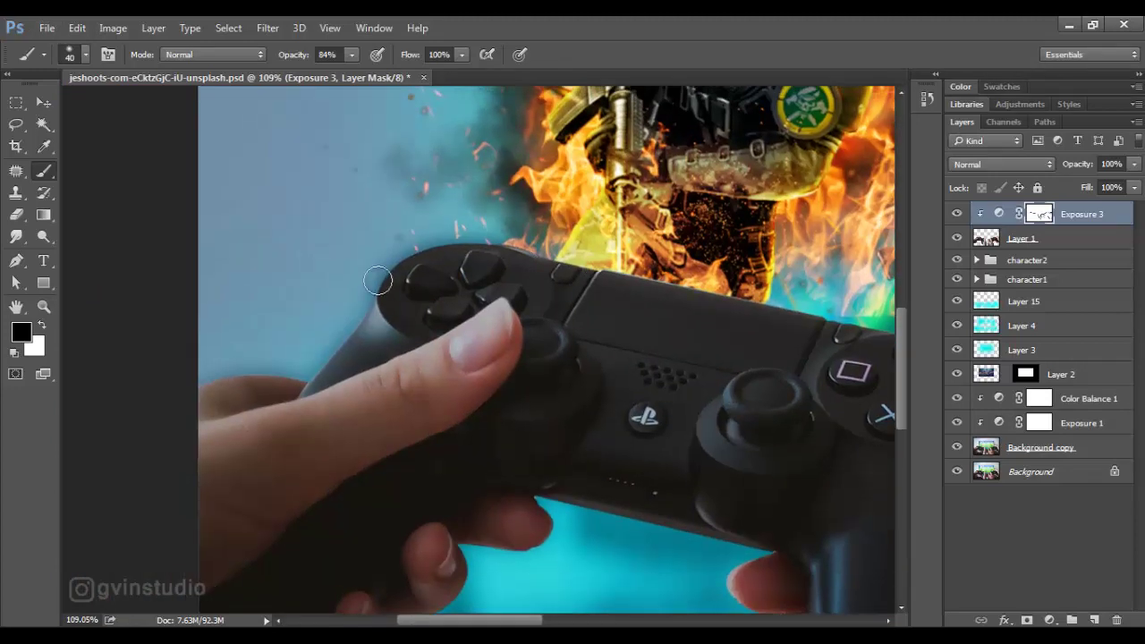
mouse_move(304, 383)
left_mouse_down()
mouse_move(219, 421)
mouse_move(478, 336)
mouse_move(393, 310)
left_mouse_up()
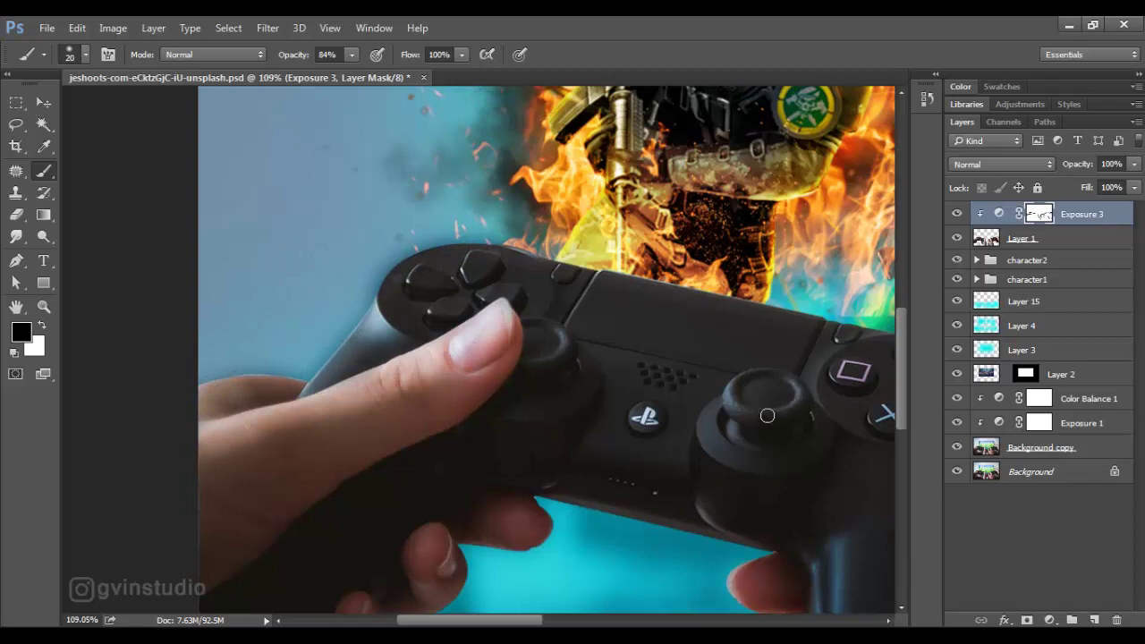
Brighten the left controller's thumbstick edge, then lower brush opacity to 34%
left_click_drag(714, 407, 720, 454)
left_click_drag(845, 351, 657, 311)
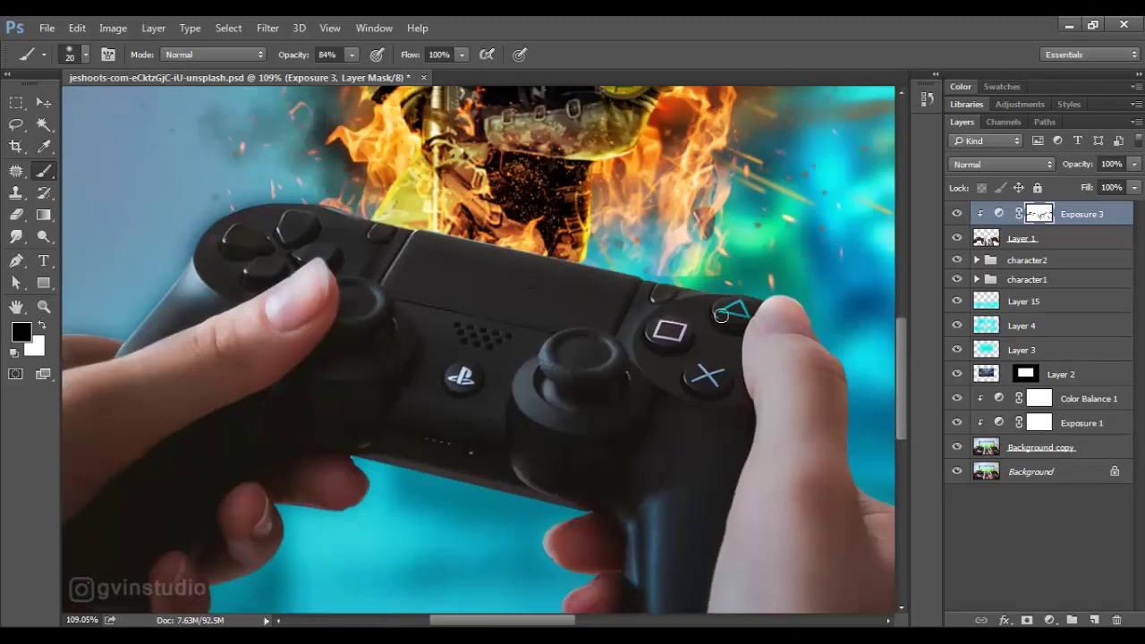
left_click_drag(713, 383, 702, 241)
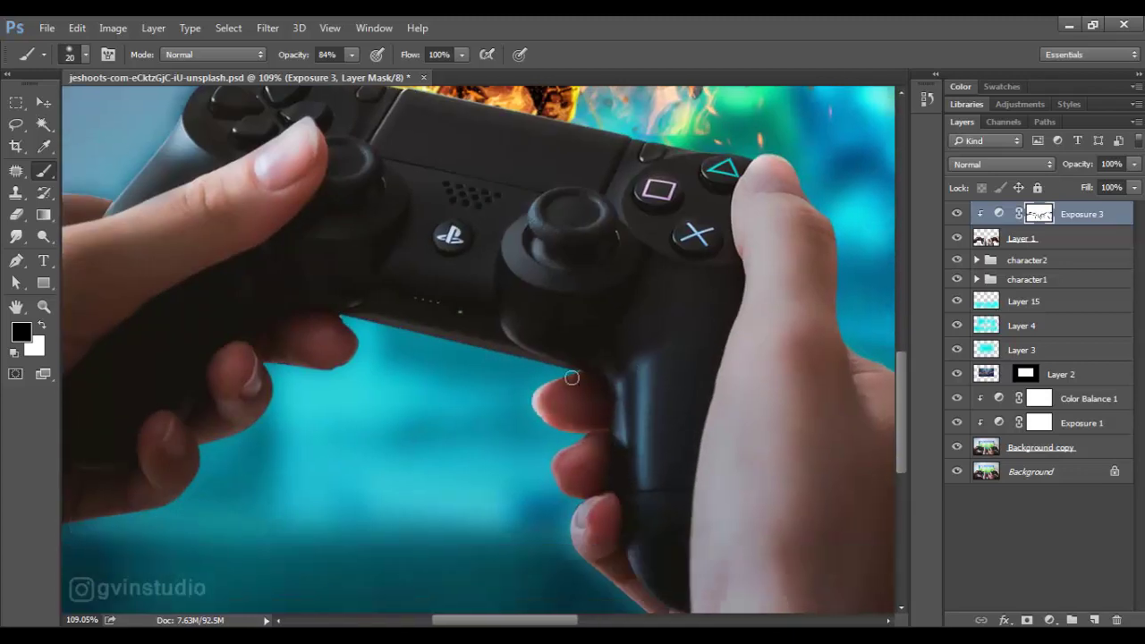
left_click_drag(578, 443, 612, 381)
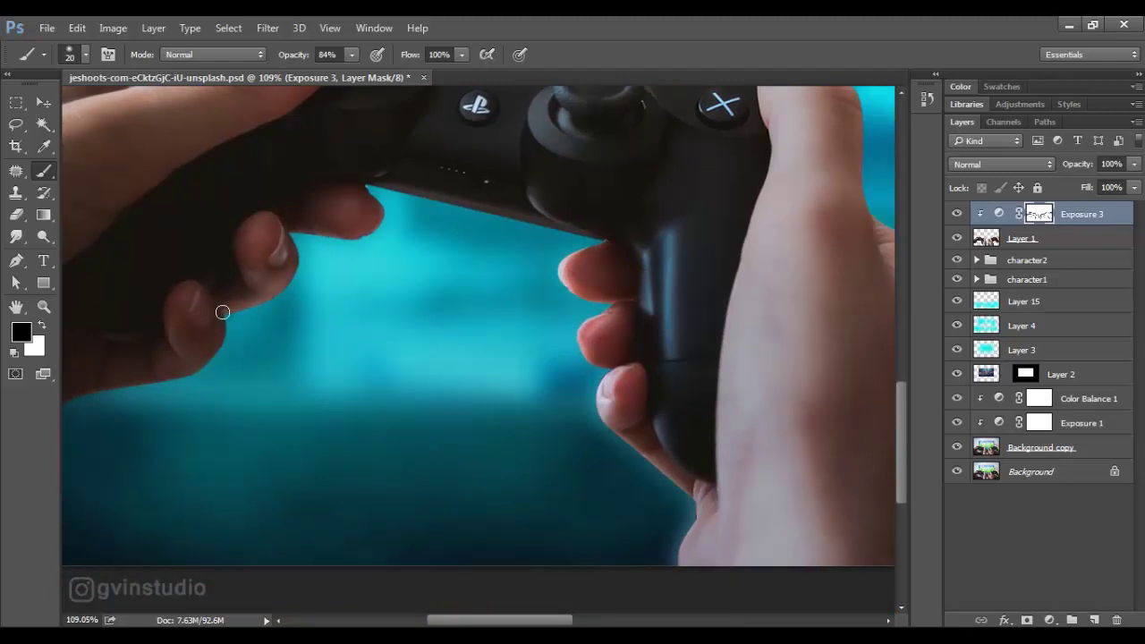
left_click_drag(222, 312, 361, 263)
left_click_drag(830, 443, 738, 443)
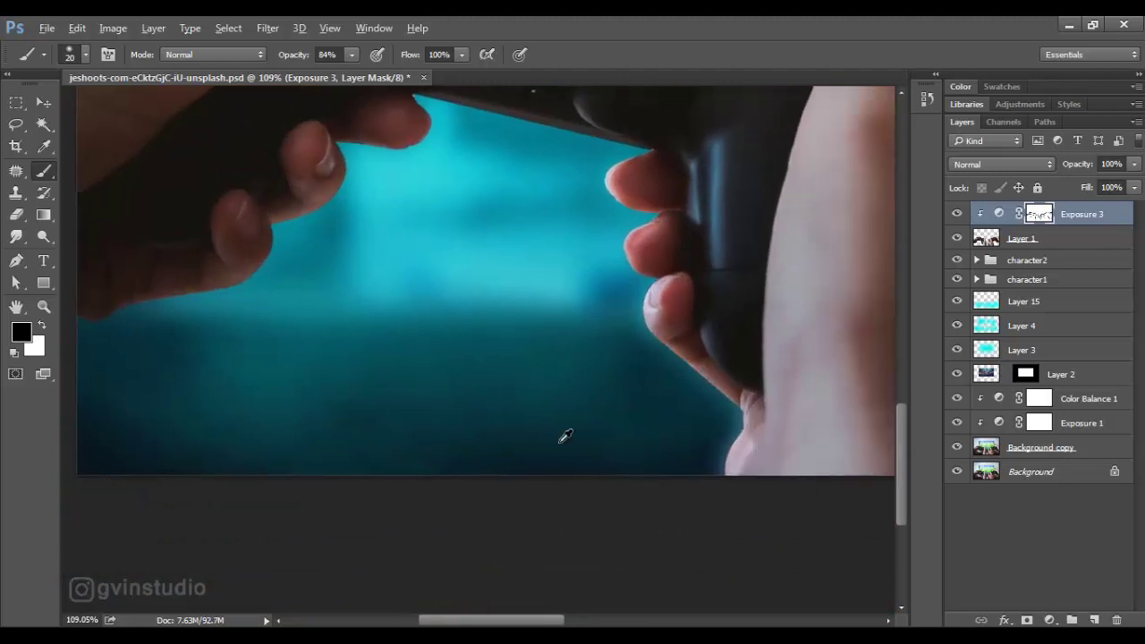
scroll(565, 436, "down", 3)
key("3")
key("4")
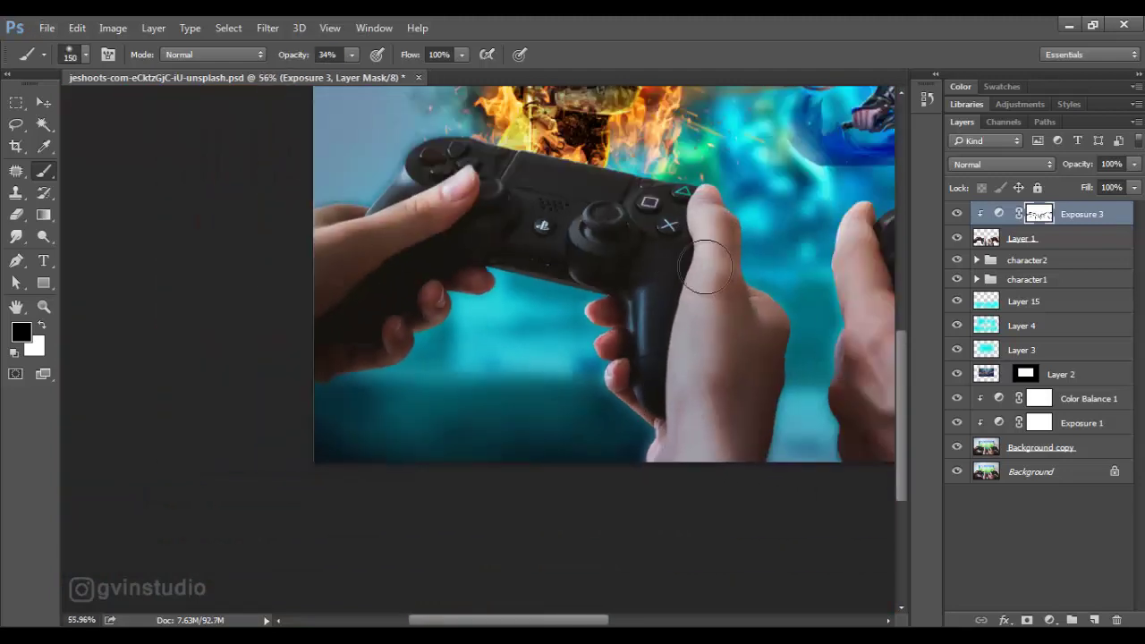
scroll(524, 345, "down", 2)
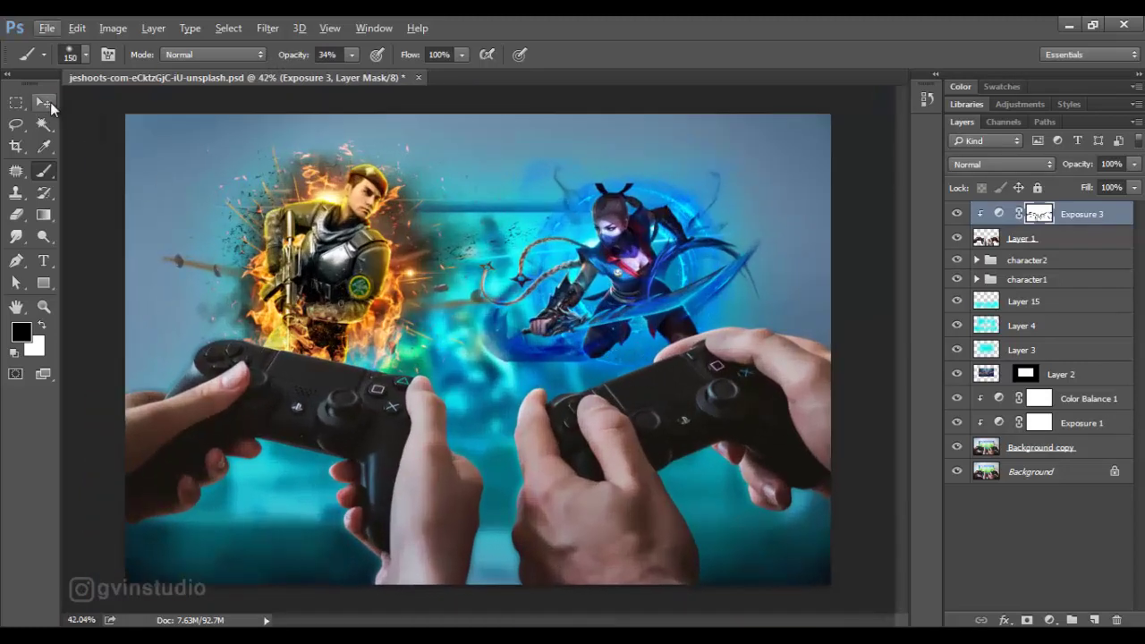
Add a top Soft Light layer and paint a cyan glow over the right controller
left_click(1093, 620)
key("b")
left_click(1002, 164)
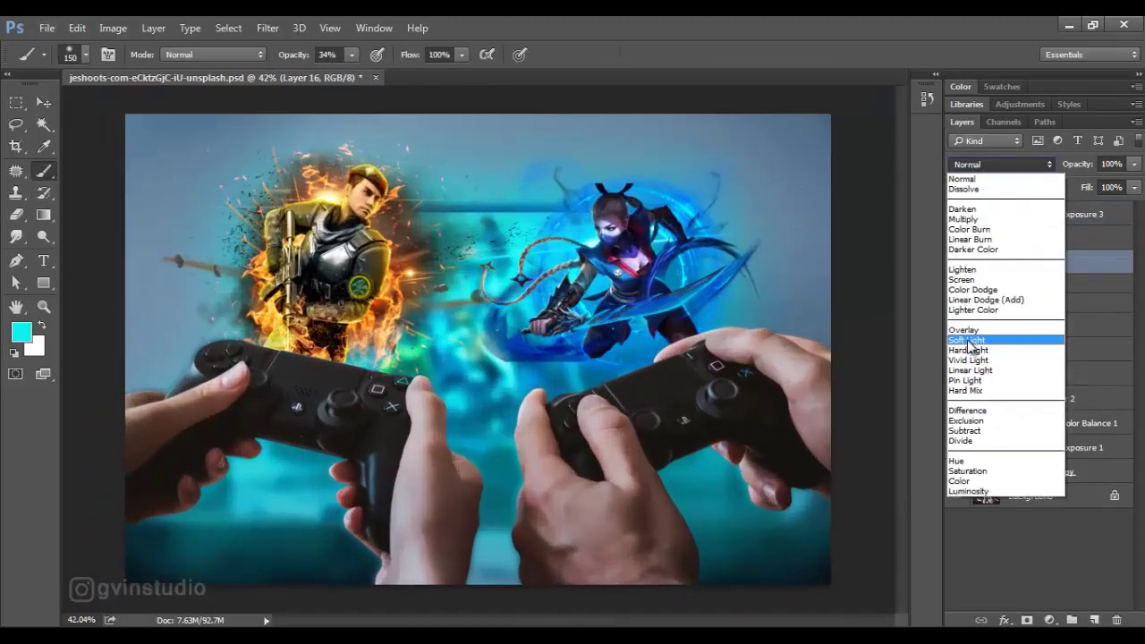
left_click(969, 341)
left_click_drag(1042, 236, 1038, 206)
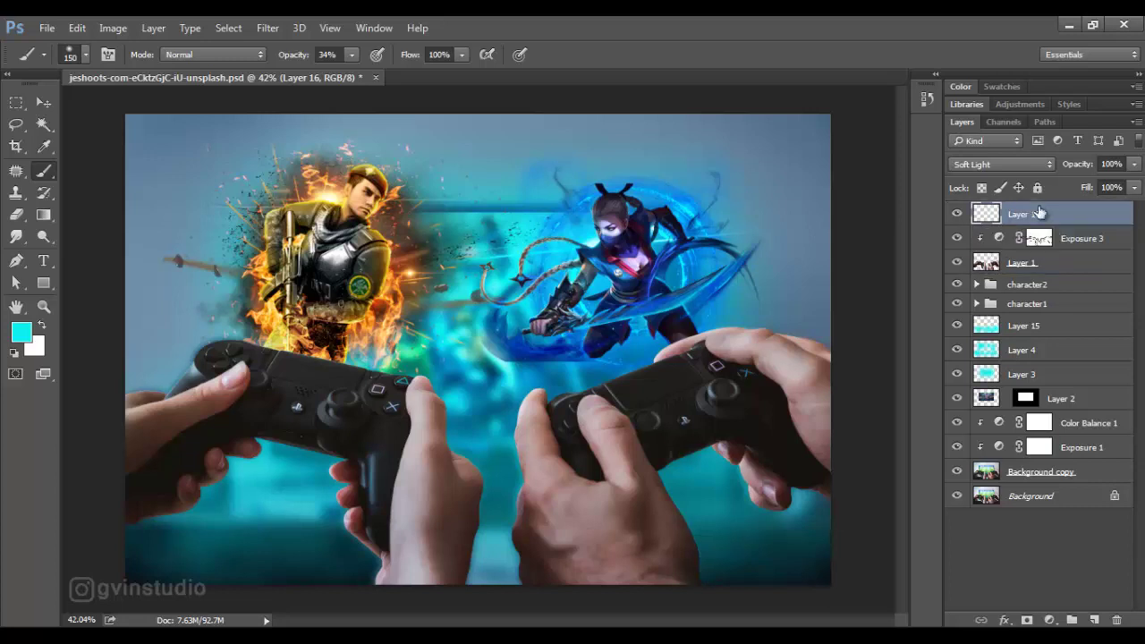
key("]")
key("]")
key("]")
key("8")
key("8")
left_click_drag(640, 338, 680, 385)
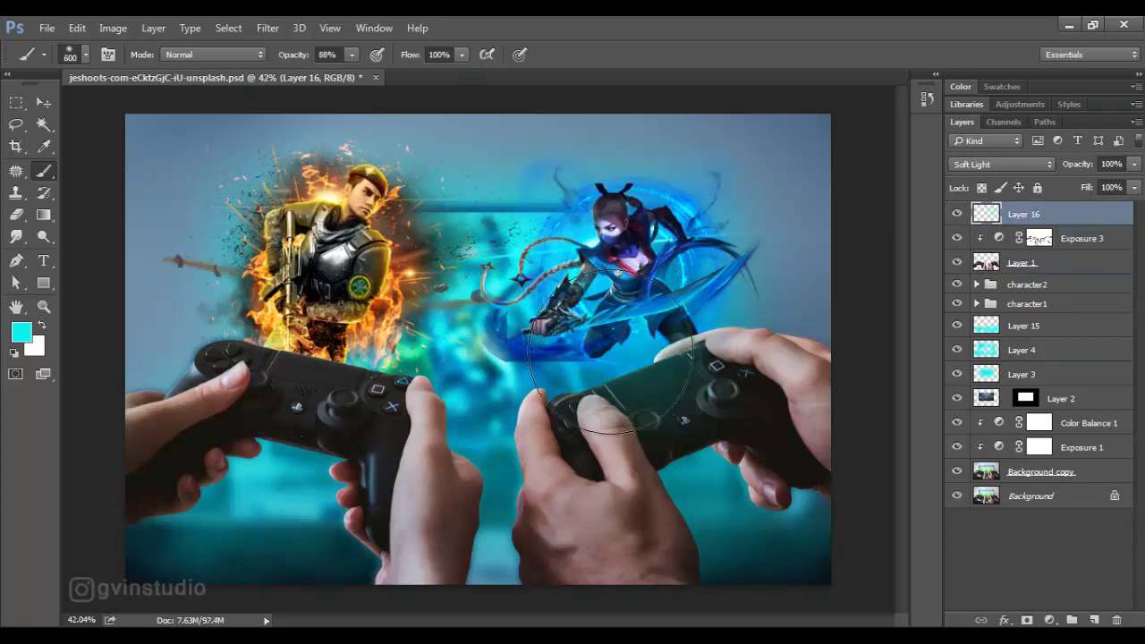
Add a second Soft Light layer and paint an orange glow over the left controller
key("[")
key("ctrl+shift+alt+n")
left_click(1002, 164)
left_click(969, 347)
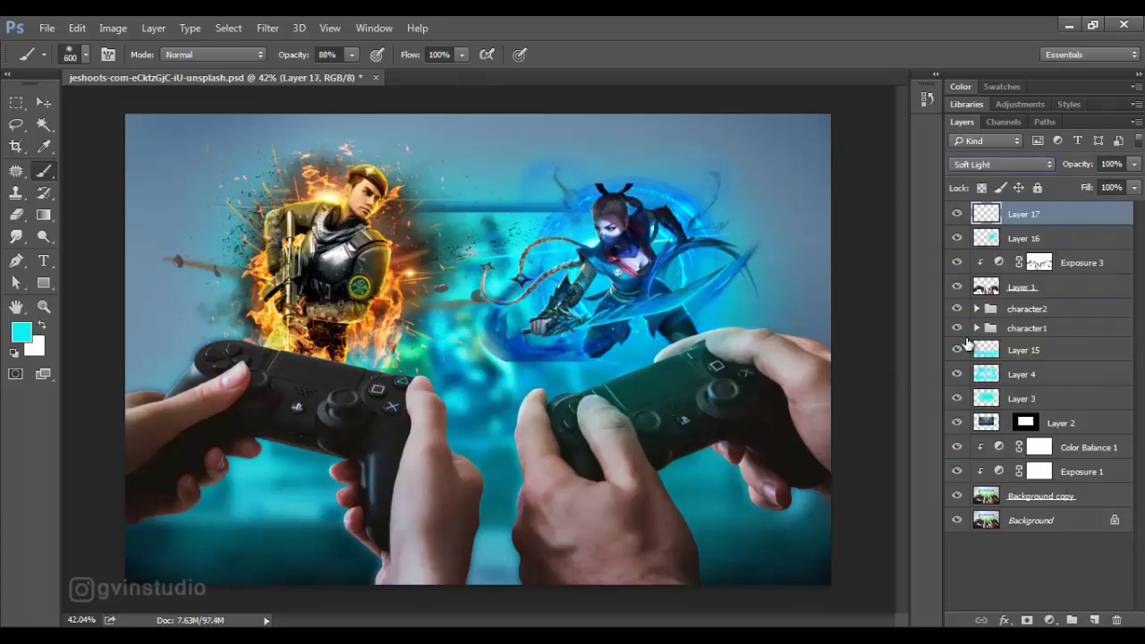
left_click(338, 185, "alt")
key("[")
key("[")
key("[")
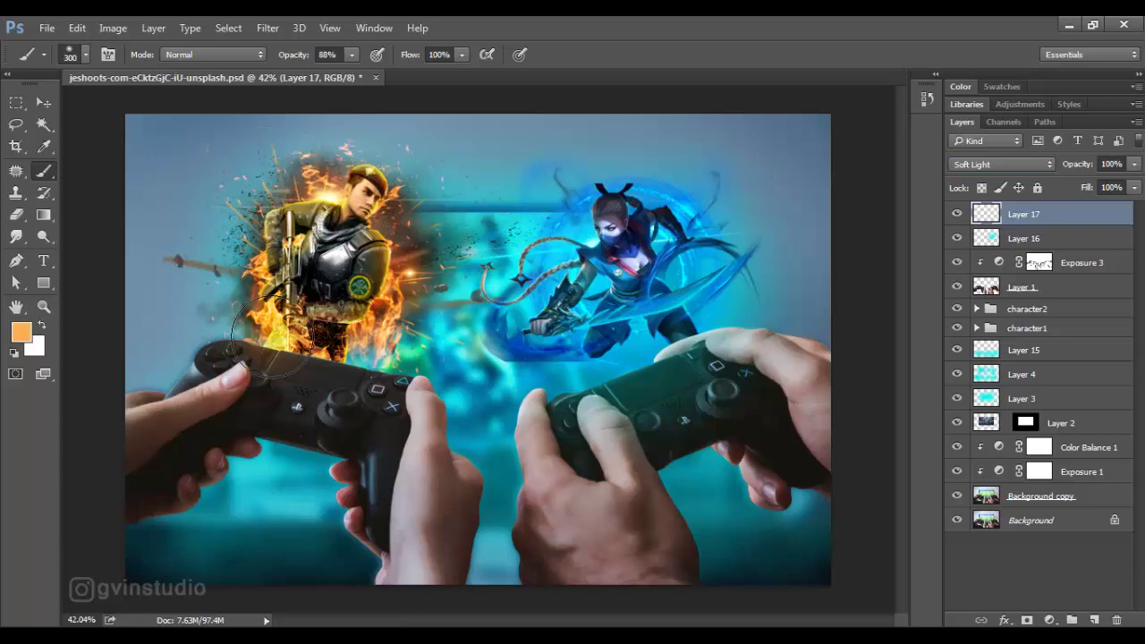
left_click_drag(277, 331, 360, 342)
key("v")
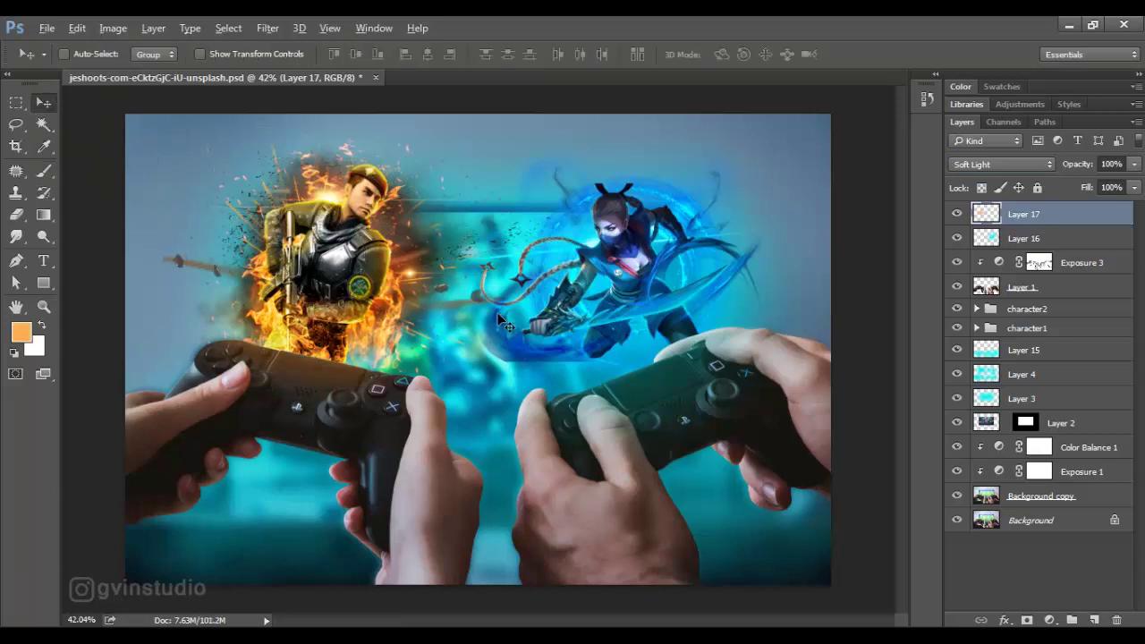
scroll(478, 349, "down", 1)
Add a Color Balance above Exposure 3, nudging midtones toward yellow, and clip it
left_click(1039, 263)
left_click(1050, 620)
left_click(993, 435)
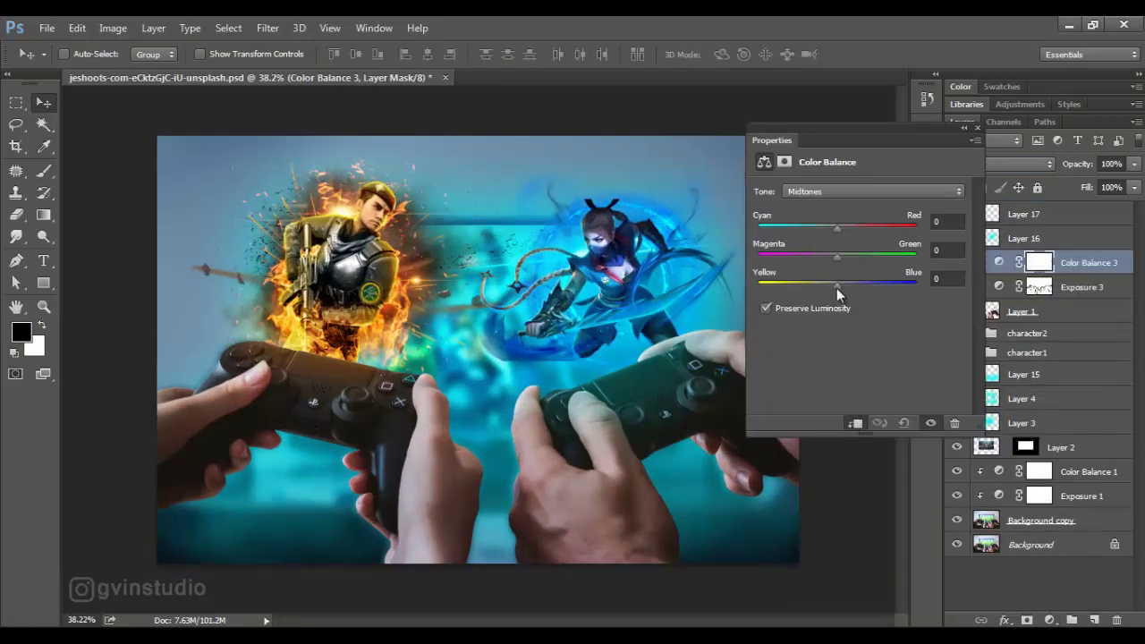
left_click_drag(852, 286, 859, 286)
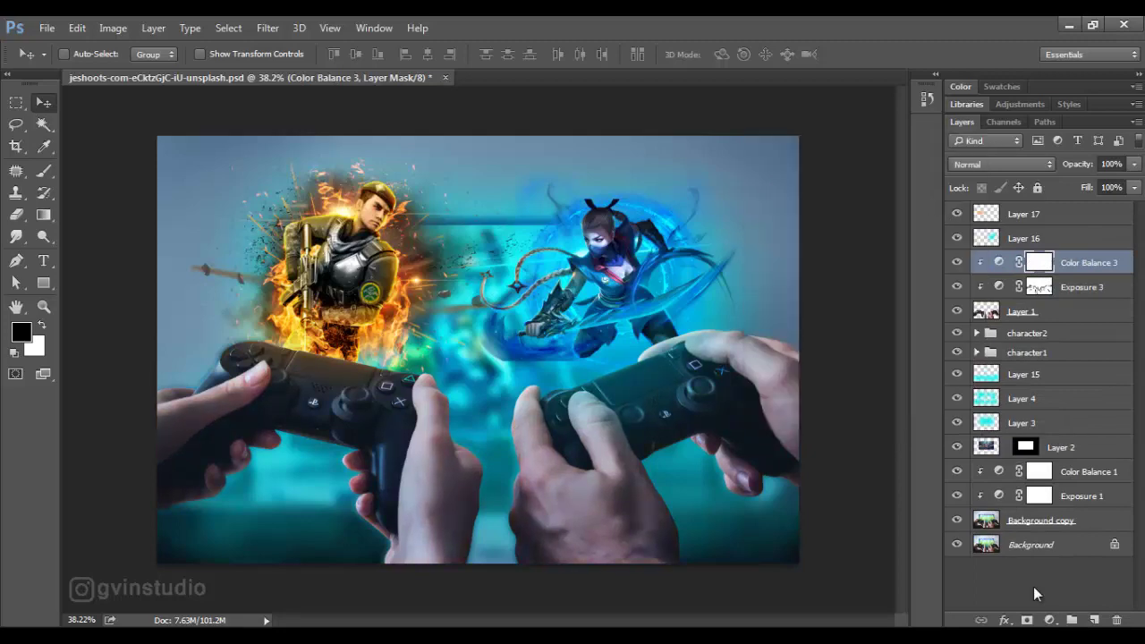
left_click(1049, 620)
Add a clipped #f4aa0b Solid Color fill in Color Dodge with its mask inverted
left_click(993, 241)
type("f4aa0b")
left_click(748, 154)
left_click(1002, 164)
left_click(975, 284)
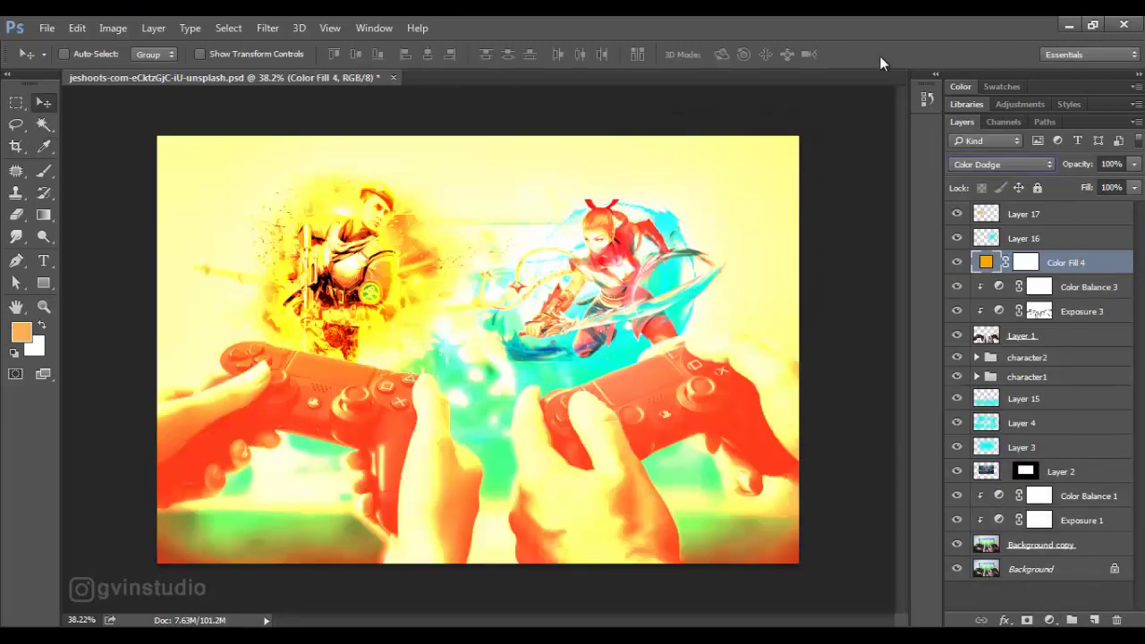
key("ctrl+alt+g")
left_click(1039, 262)
key("ctrl+i")
scroll(463, 393, "down", 2)
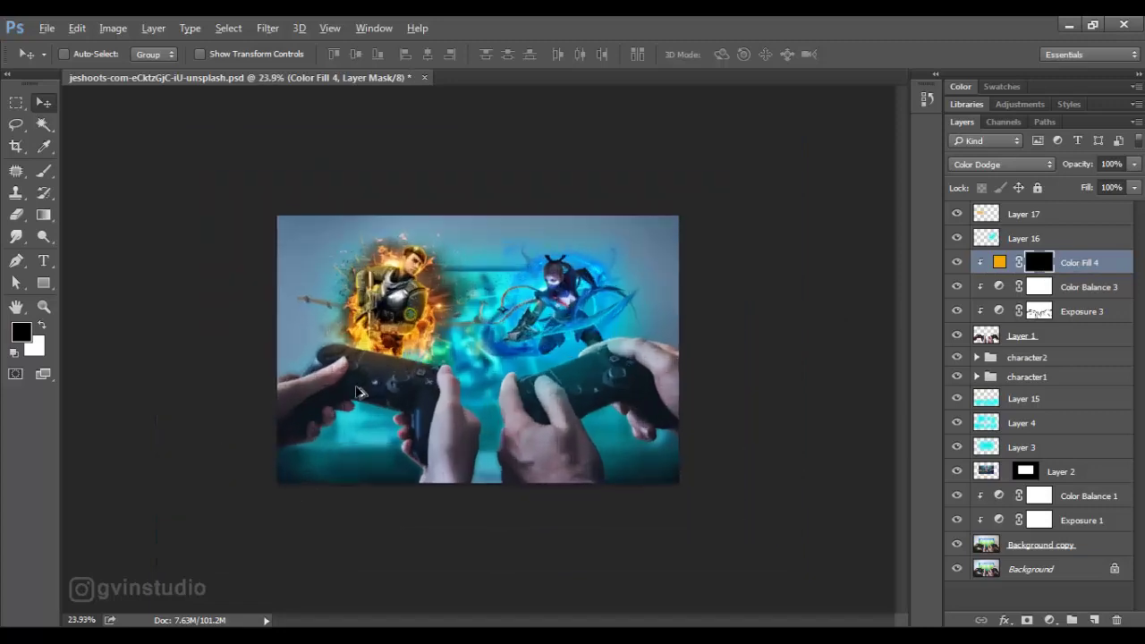
scroll(463, 393, "up", 4)
scroll(462, 394, "up", 2)
scroll(462, 393, "up", 1)
Paint white at 74% opacity on Color Fill 4's mask along the controller's top edge
key("b")
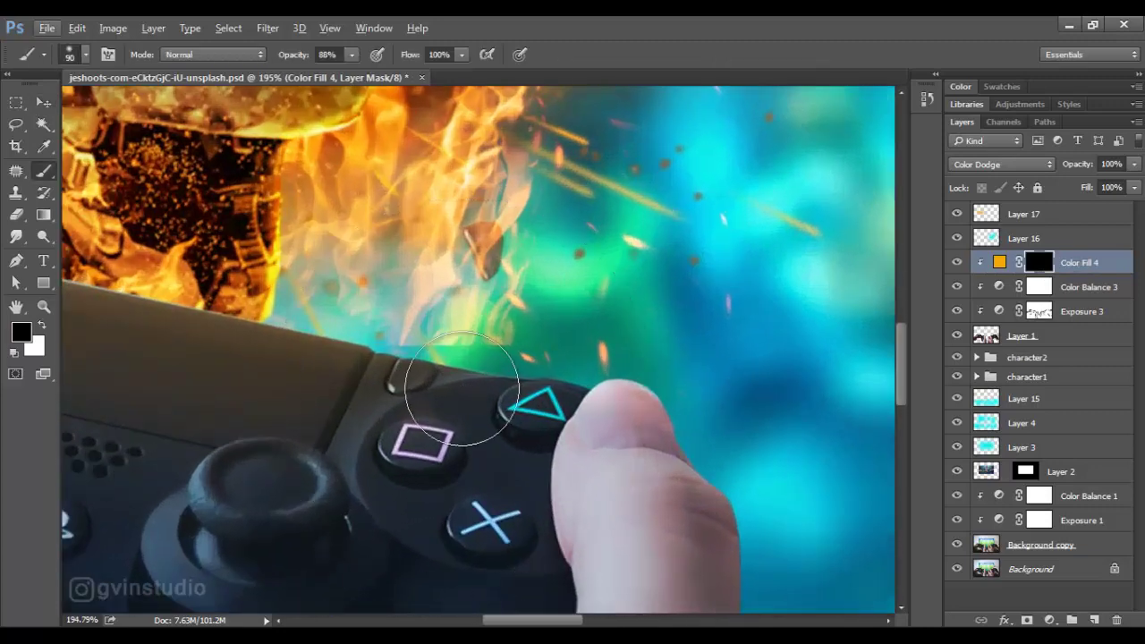
key("bracketleft")
key("bracketleft")
key("bracketleft")
key("x")
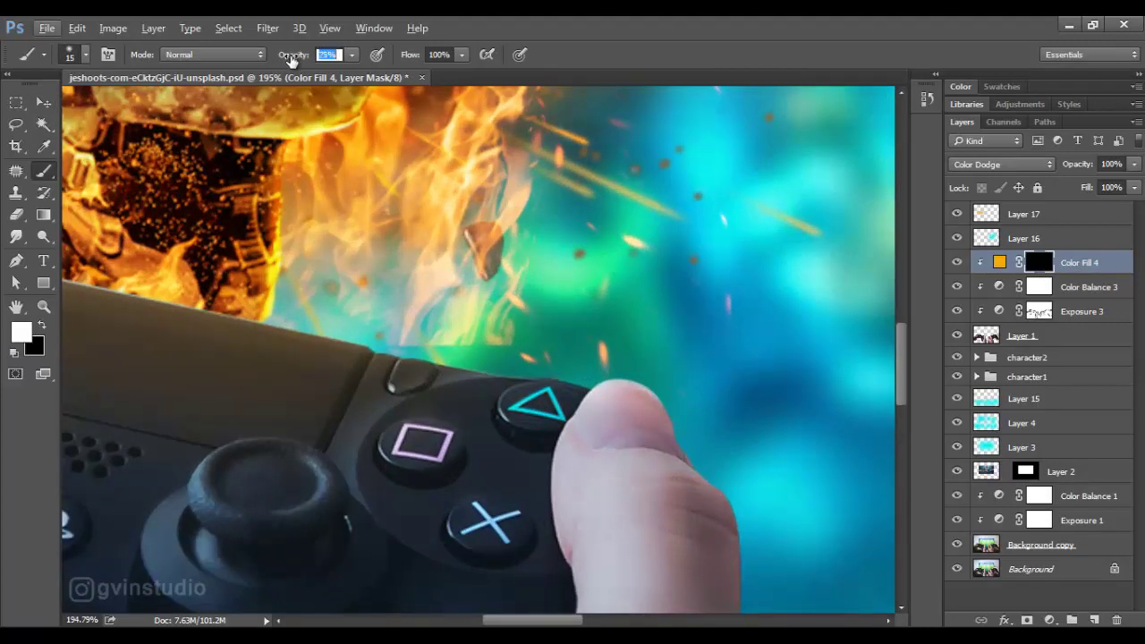
left_click_drag(293, 59, 291, 59)
key("bracketright")
left_click_drag(579, 381, 79, 270)
mouse_move(506, 364)
left_mouse_down()
mouse_move(716, 358)
mouse_move(426, 324)
mouse_move(779, 407)
mouse_move(319, 302)
mouse_move(578, 307)
mouse_move(422, 269)
mouse_move(281, 302)
left_mouse_up()
key("ctrl+z")
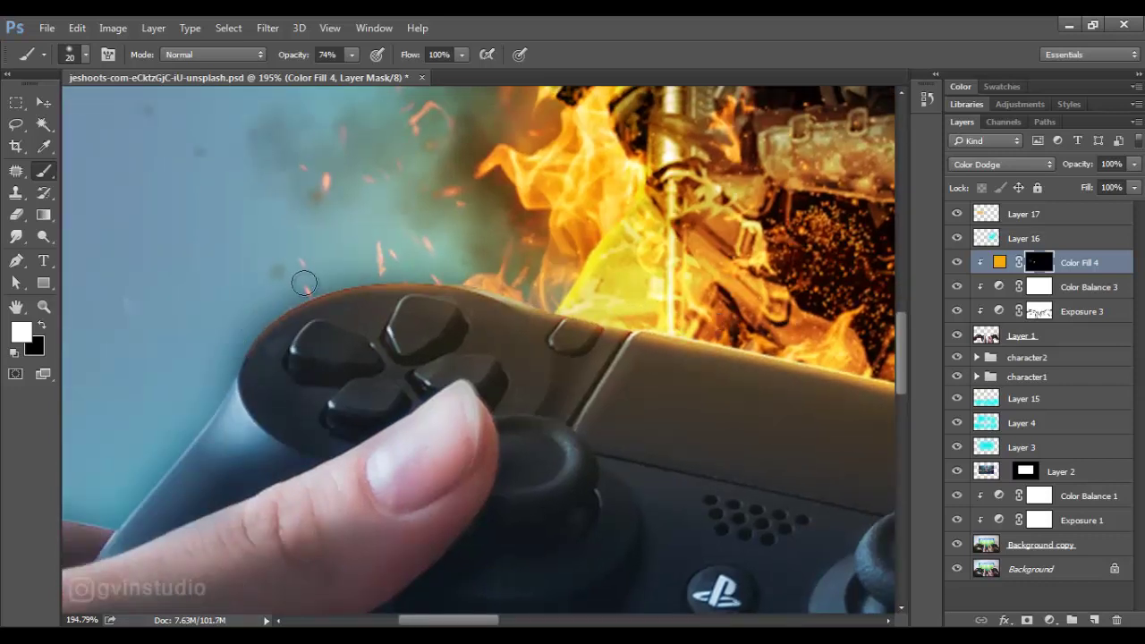
Add glow along the controller's left edge and finger, then paint black to remove excess
mouse_move(429, 271)
left_mouse_down()
mouse_move(549, 237)
mouse_move(644, 184)
left_mouse_up()
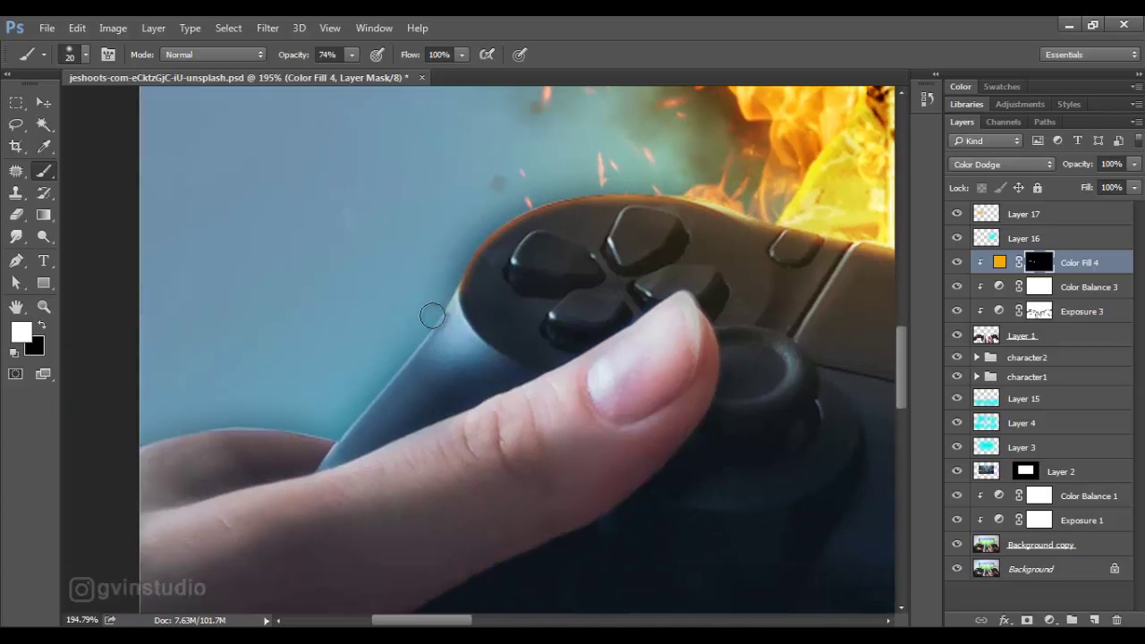
mouse_move(435, 314)
left_mouse_down()
mouse_move(337, 435)
mouse_move(387, 368)
left_mouse_up()
key("bracketleft")
key("bracketleft")
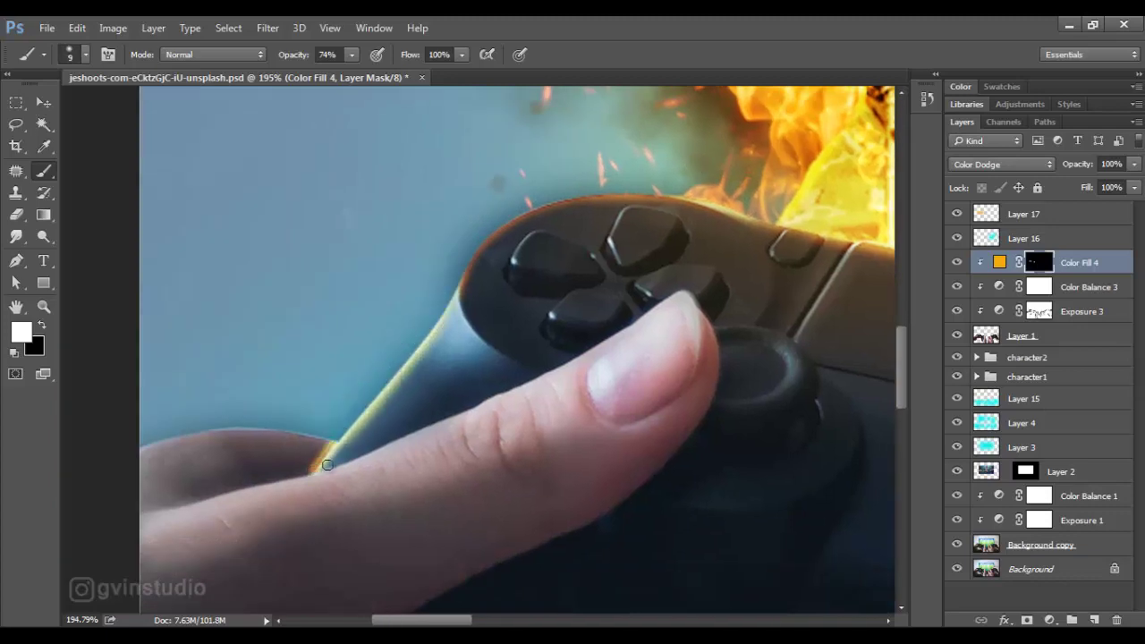
mouse_move(384, 449)
left_mouse_down()
mouse_move(592, 401)
mouse_move(349, 400)
mouse_move(249, 347)
left_mouse_up()
key("x")
key("bracketright")
key("bracketright")
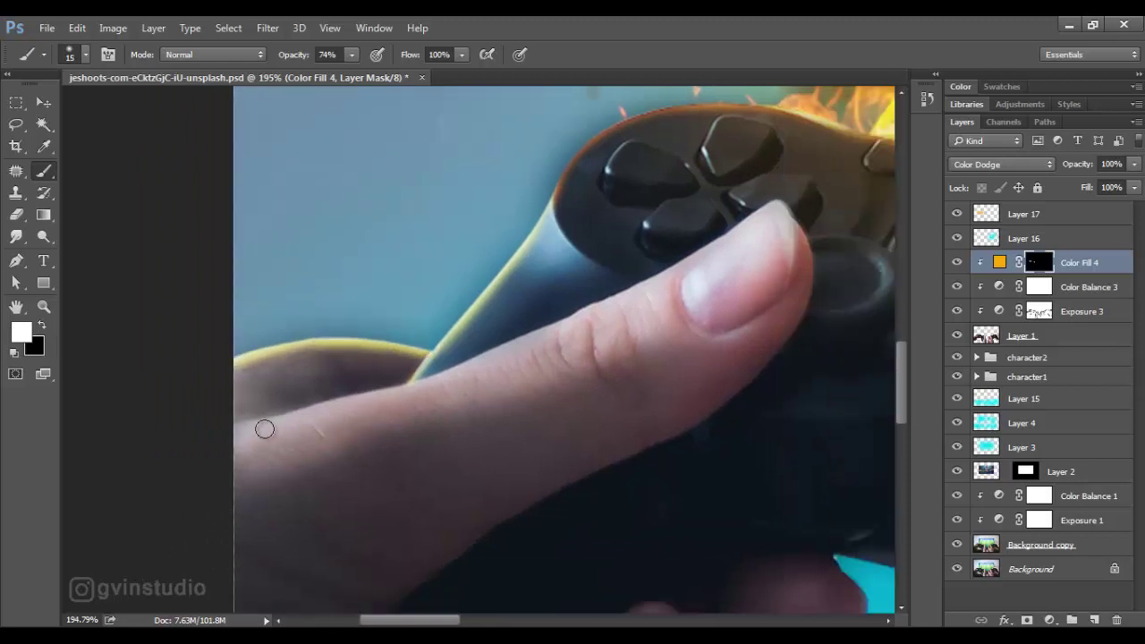
mouse_move(282, 420)
left_mouse_down()
mouse_move(442, 375)
mouse_move(644, 289)
mouse_move(772, 212)
mouse_move(800, 287)
left_mouse_up()
key("x")
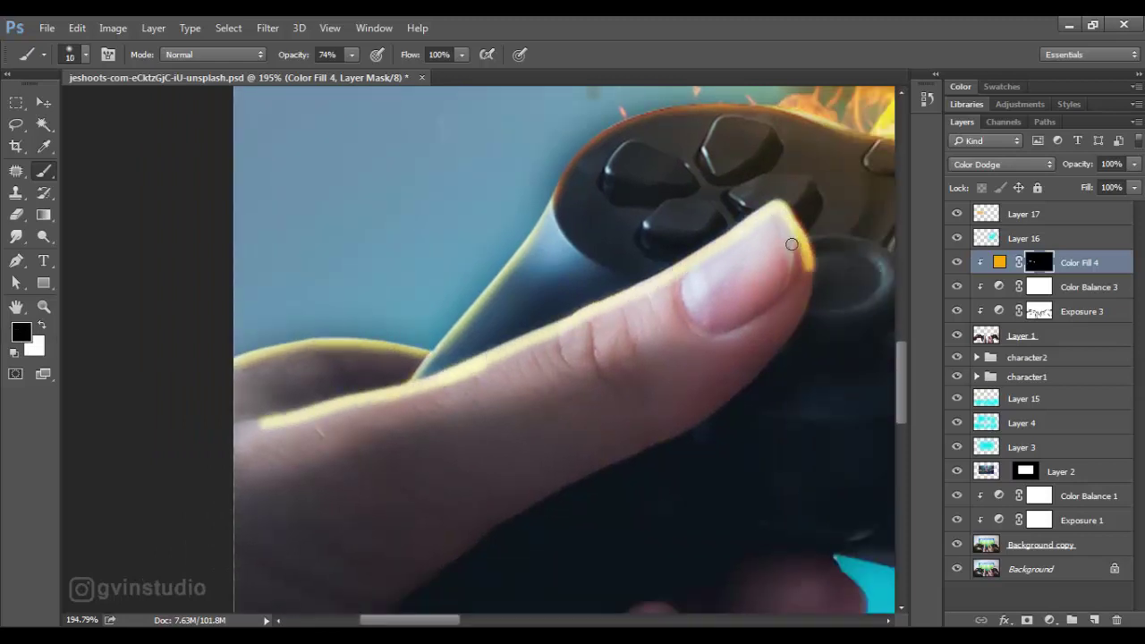
mouse_move(781, 215)
left_mouse_down()
mouse_move(639, 299)
mouse_move(429, 384)
mouse_move(235, 430)
left_mouse_up()
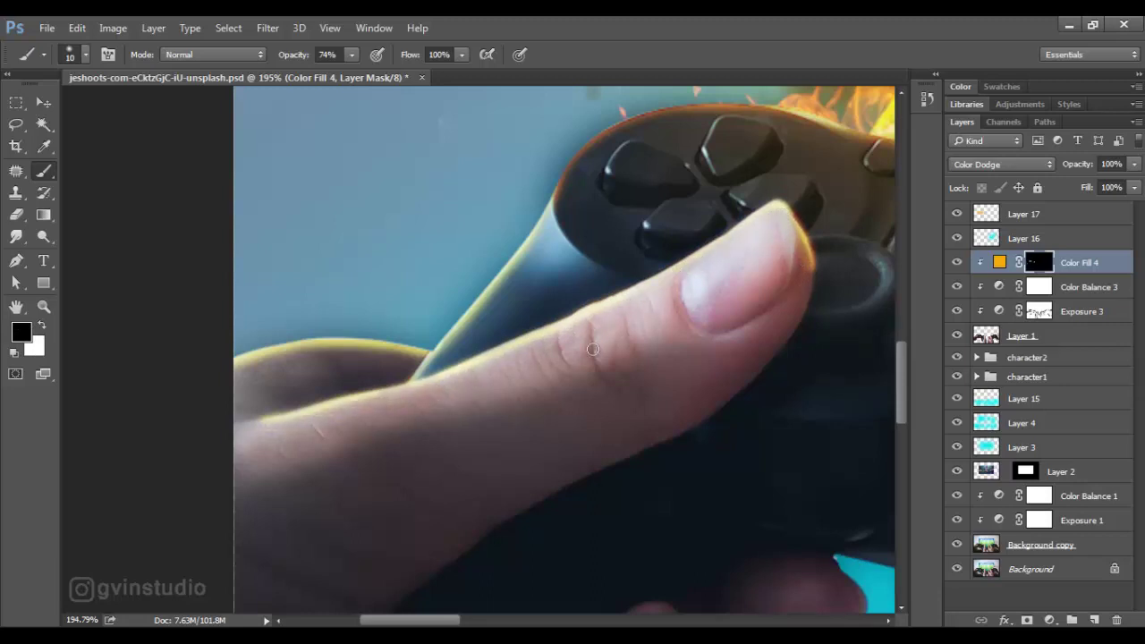
left_click_drag(592, 349, 421, 391)
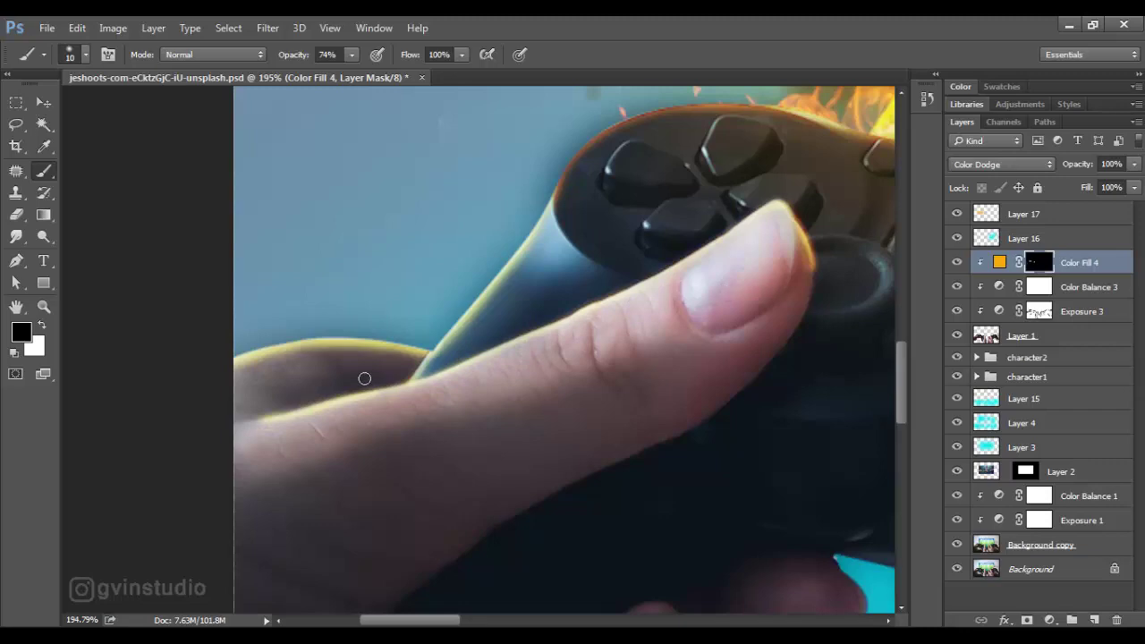
scroll(299, 421, "down", 5)
Paint orange glow rings around both thumbsticks, toning down the top-left
scroll(413, 310, "up", 5)
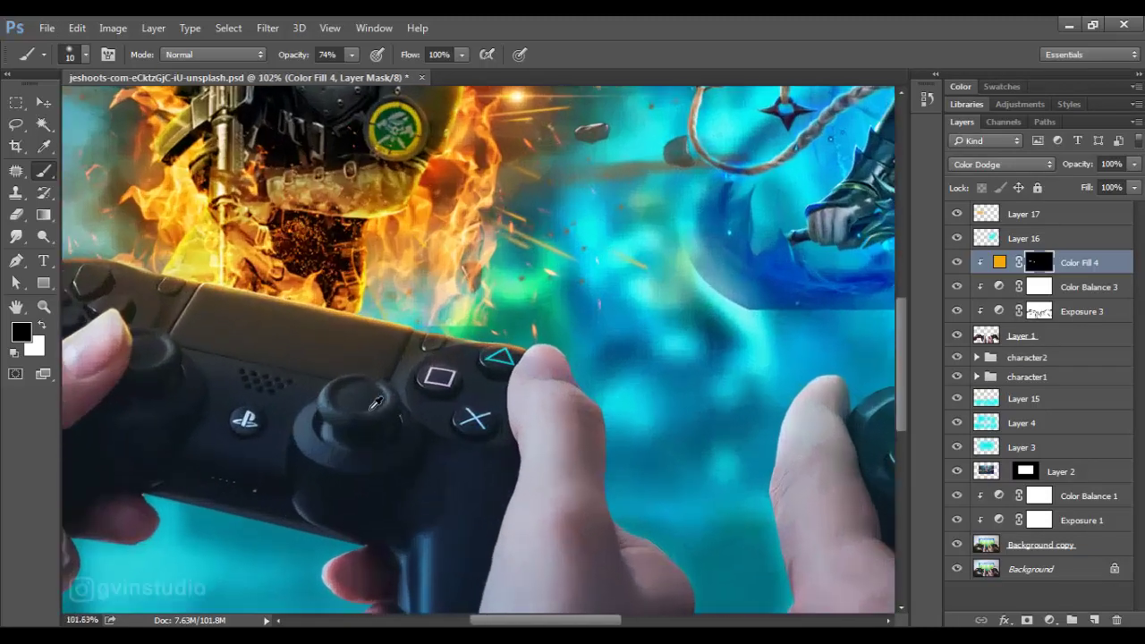
key("x")
left_click_drag(403, 363, 362, 428)
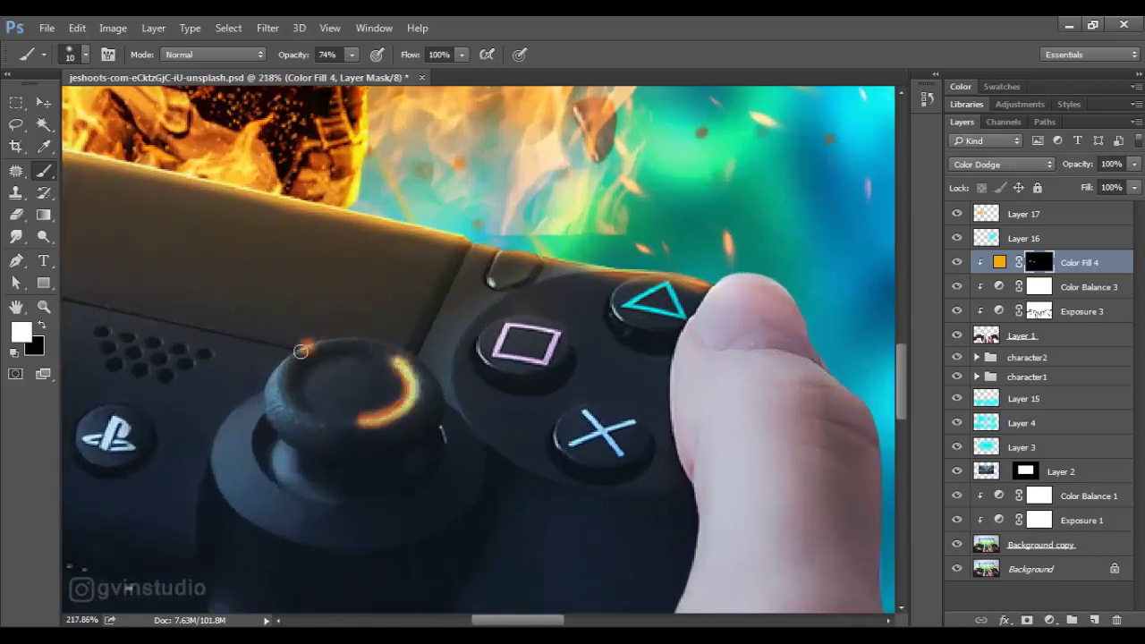
left_click_drag(306, 345, 299, 446)
key("x")
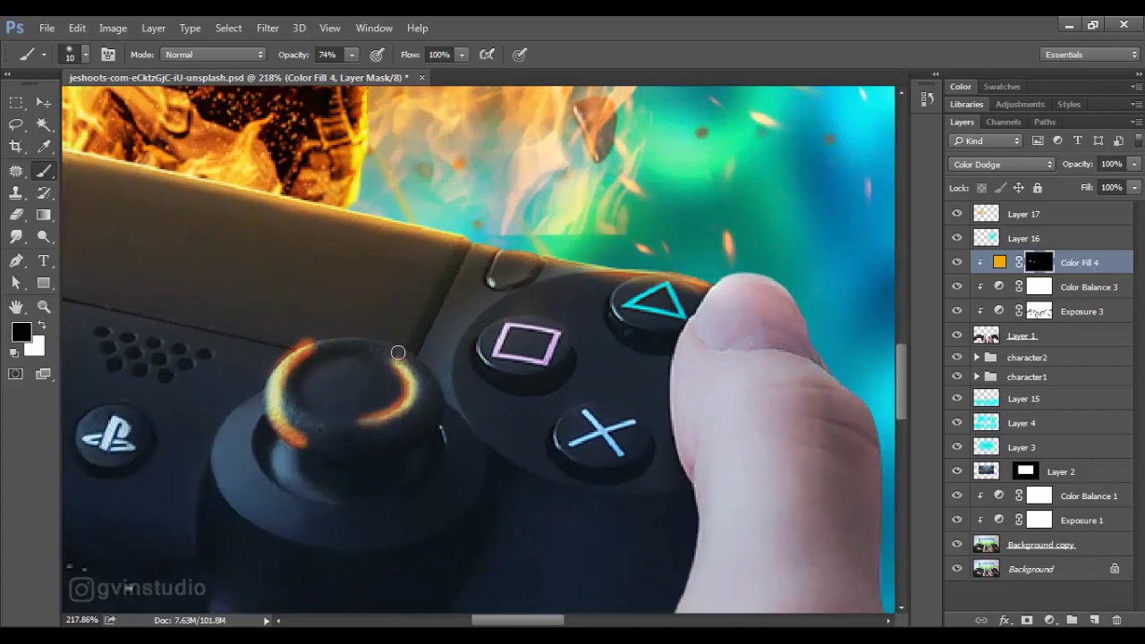
mouse_move(309, 342)
left_mouse_down()
mouse_move(259, 383)
mouse_move(327, 457)
left_mouse_up()
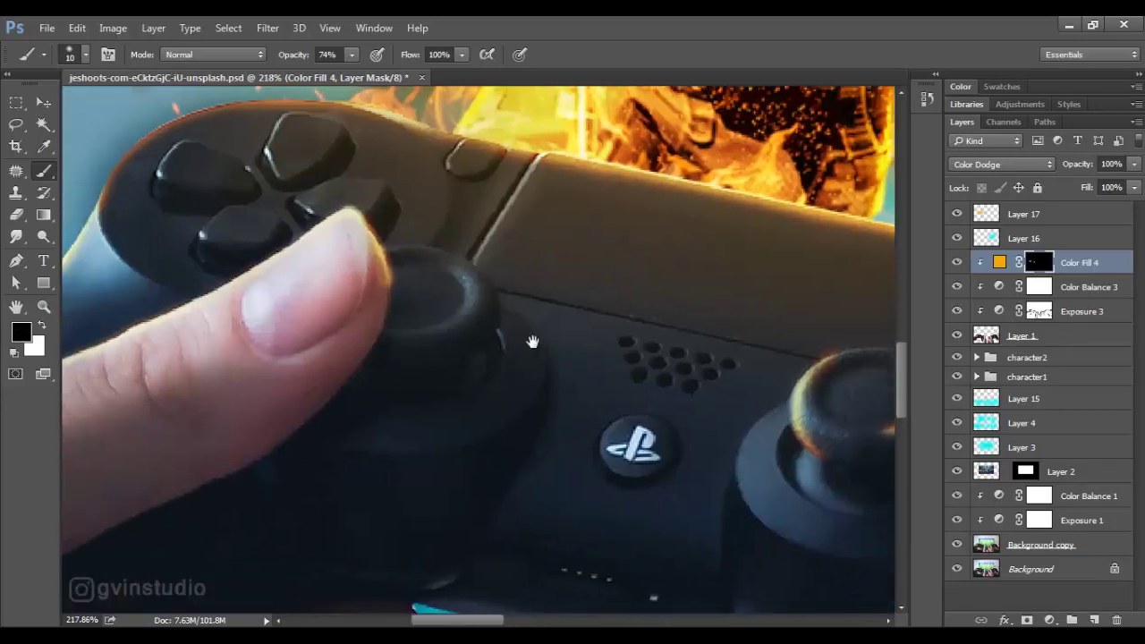
key("x")
left_click_drag(492, 279, 434, 344)
key("x")
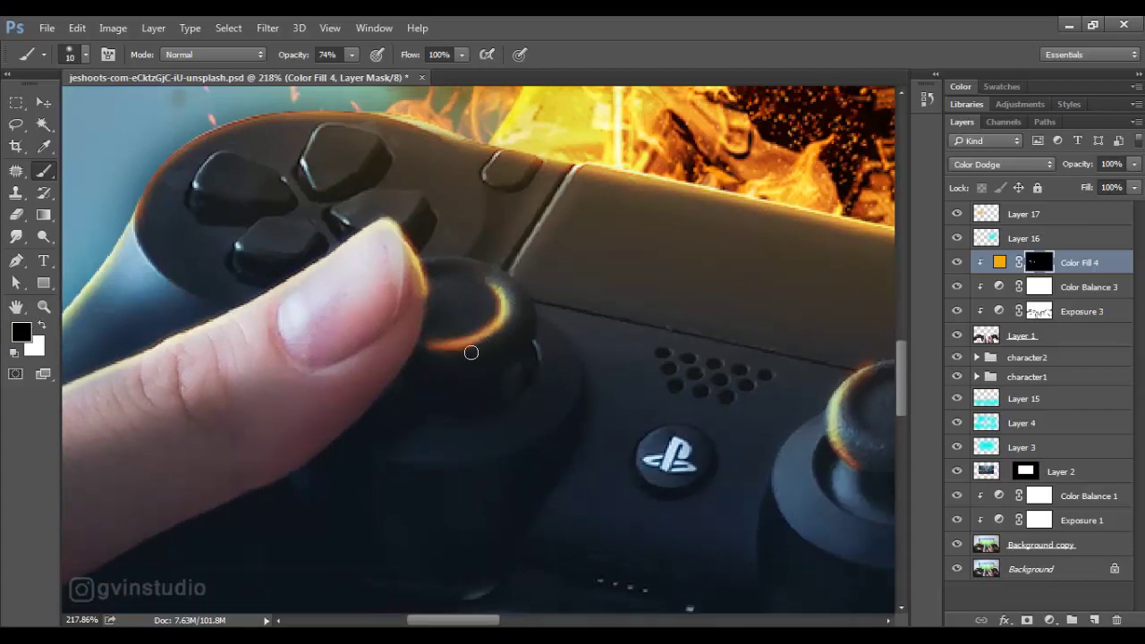
Add glow along the edge beside the touchpad and the small button's left edge
scroll(501, 341, "down", 3)
scroll(407, 240, "down", 3)
scroll(407, 240, "up", 3)
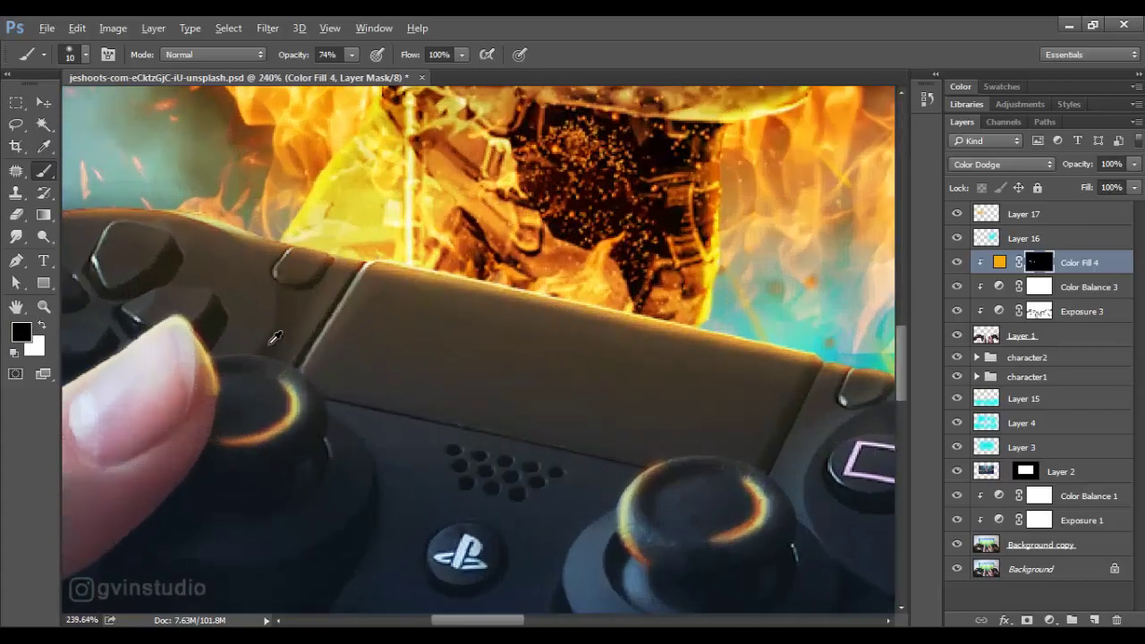
scroll(407, 240, "up", 3)
mouse_move(403, 236)
left_mouse_down()
mouse_move(309, 380)
mouse_move(319, 332)
mouse_move(312, 346)
mouse_move(333, 319)
left_mouse_up()
scroll(300, 365, "up", 2)
scroll(300, 364, "left", 3)
key("bracketleft")
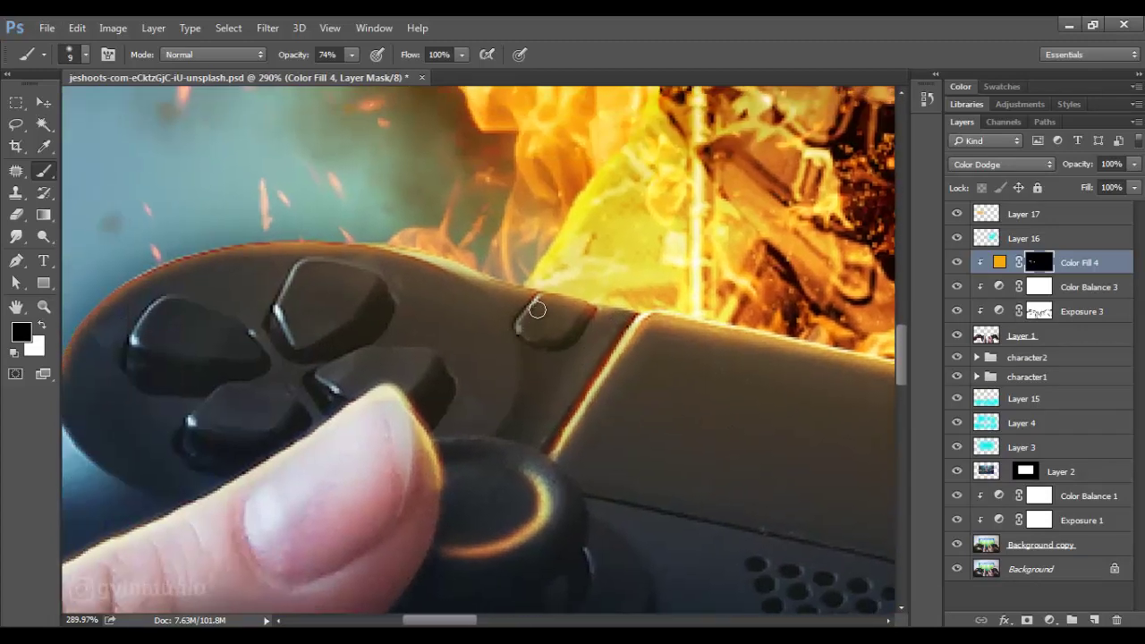
key("x")
left_click_drag(537, 295, 519, 331)
key("x")
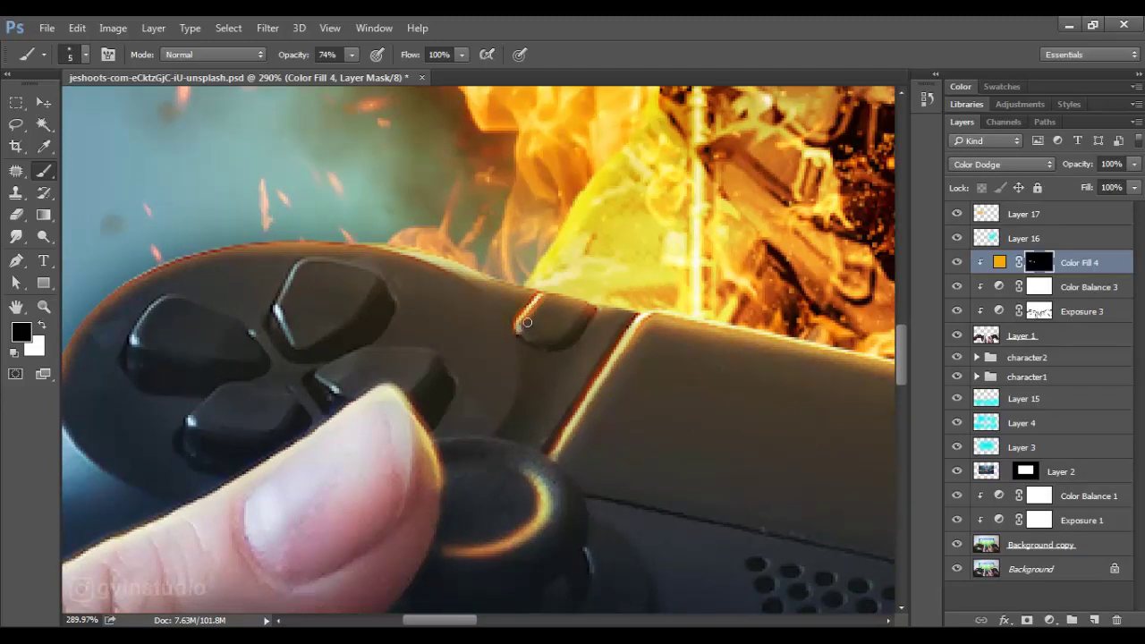
Highlight the button's upper-left edge and the left controller's direction buttons
key("x")
left_click_drag(305, 257, 284, 333)
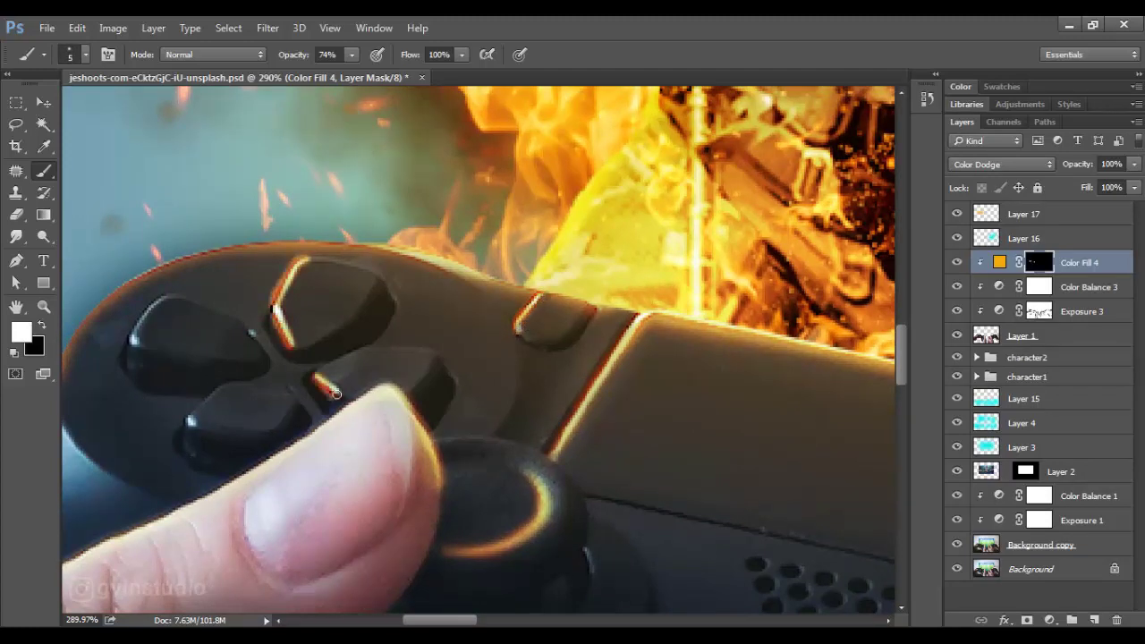
left_click(190, 422)
left_click(309, 381)
key("x")
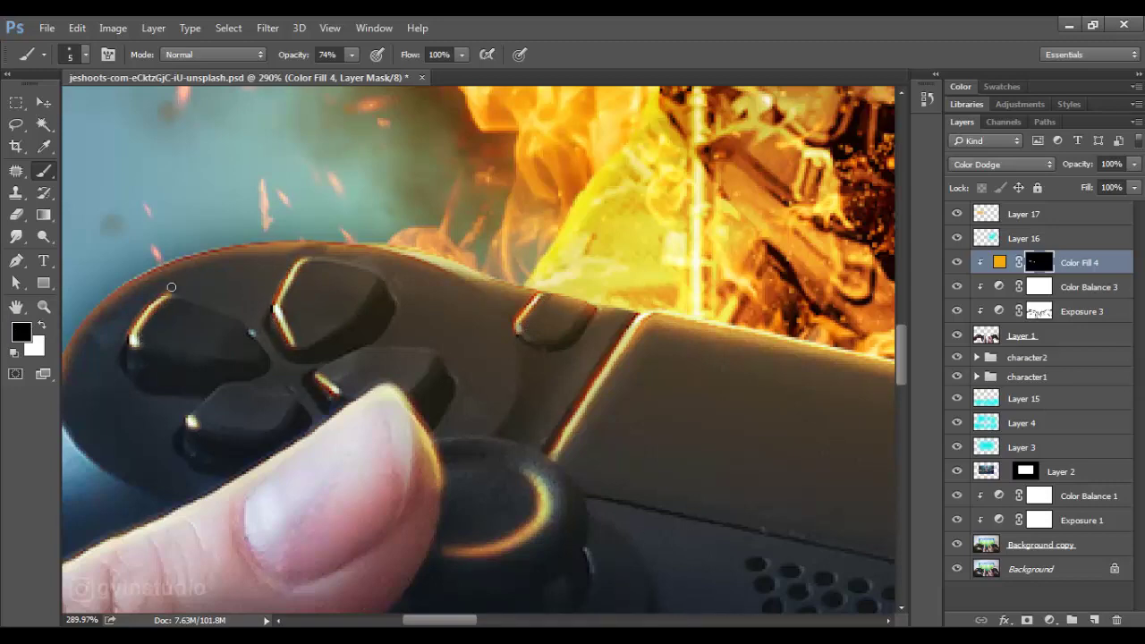
scroll(171, 287, "down", 3)
scroll(171, 287, "down", 3)
scroll(365, 378, "down", 2)
key("ctrl+0")
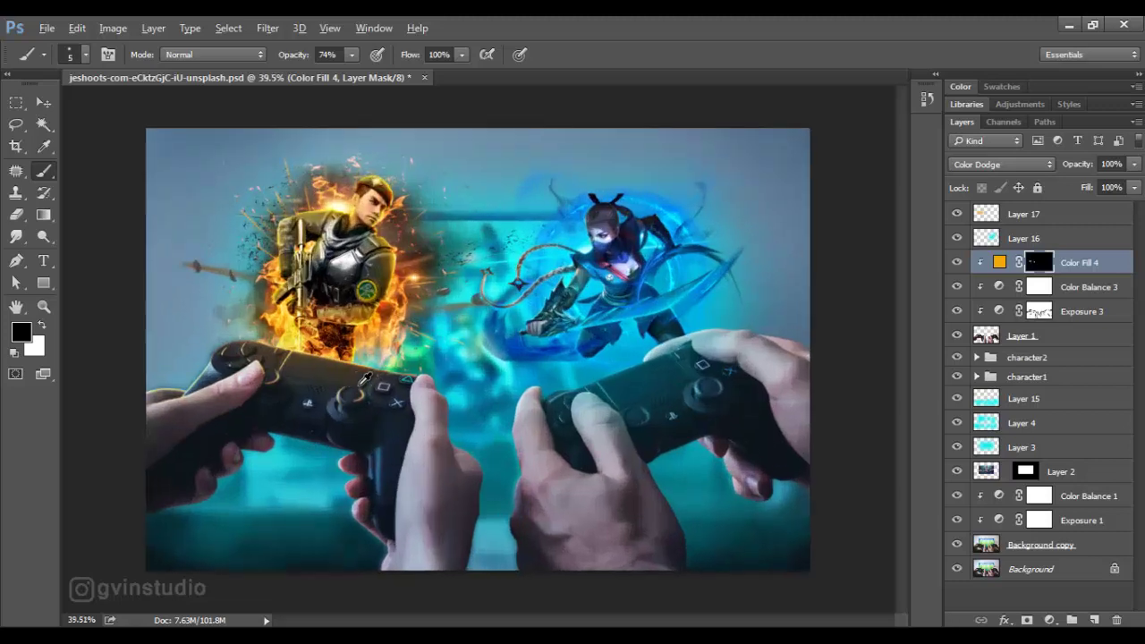
Duplicate Color Fill 4 and set the copy to Soft Light, targeting its mask
key("ctrl+j")
left_click(1002, 164)
left_click(993, 379)
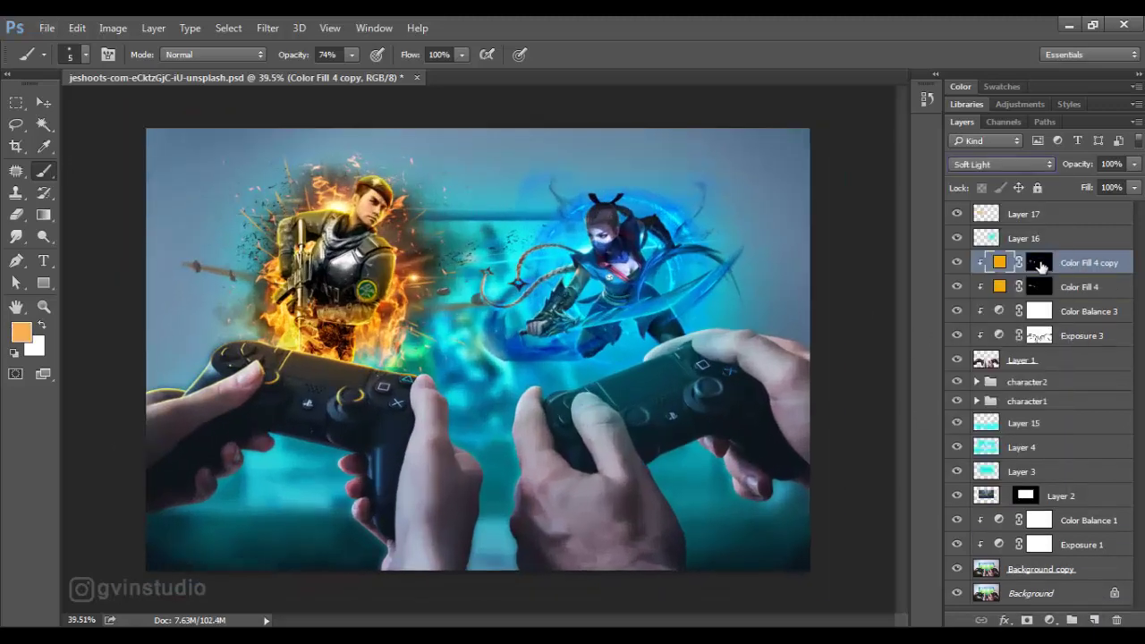
left_click(1038, 263)
Paint a broad white glow at 27% opacity over the left controller's top
key("2")
key("7")
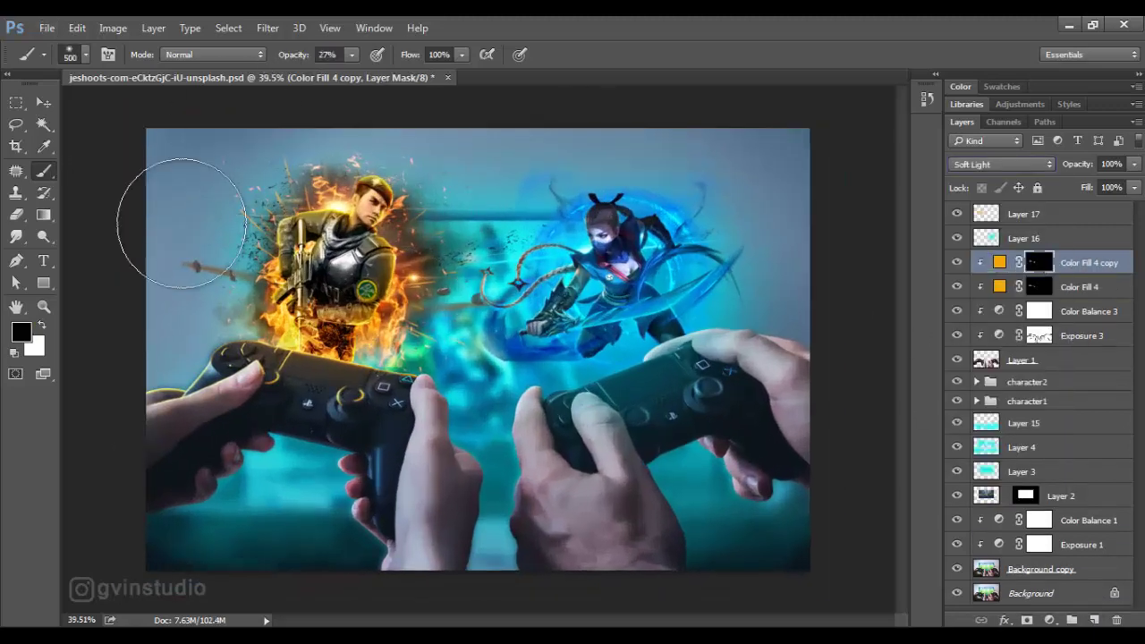
key("bracketleft")
key("bracketleft")
key("bracketleft")
key("x")
left_click_drag(367, 374, 194, 363)
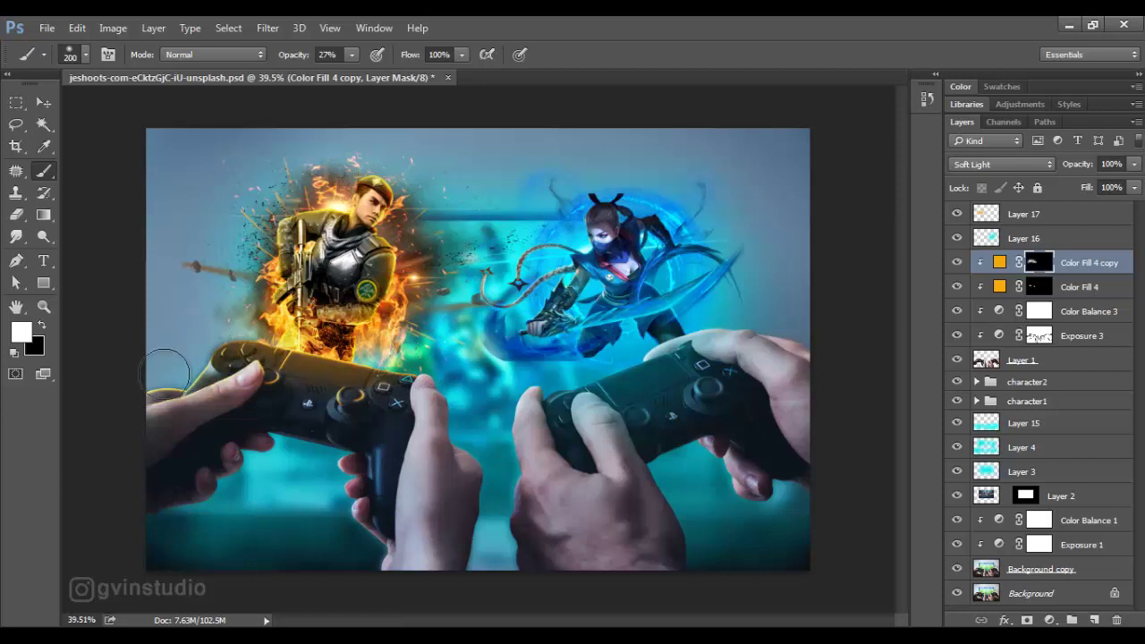
key("bracketleft")
key("bracketleft")
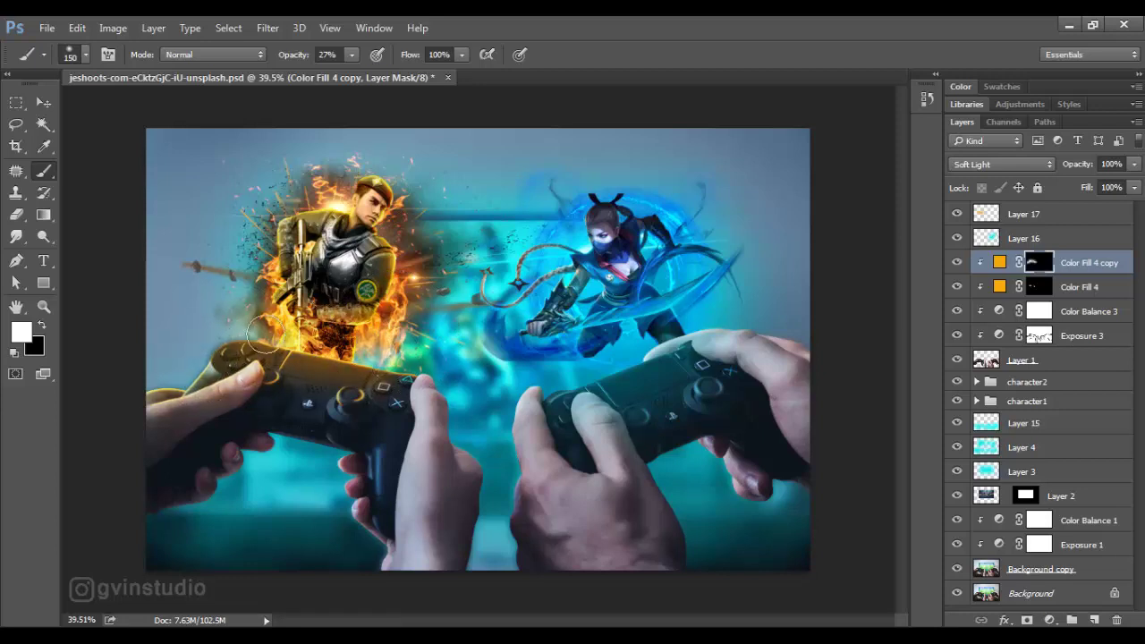
key("v")
key("ctrl+minus")
key("ctrl+0")
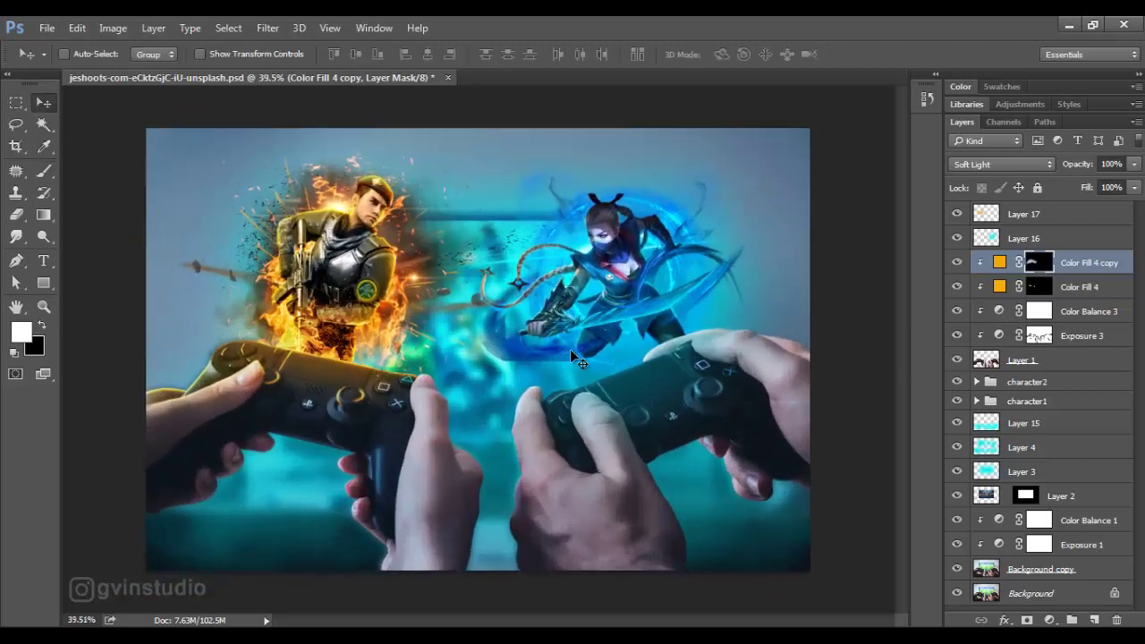
Add a cyan Solid Color fill, clip it to the hands, and blend it as Color Dodge
left_click(1049, 620)
left_click(1002, 250)
left_click(733, 150)
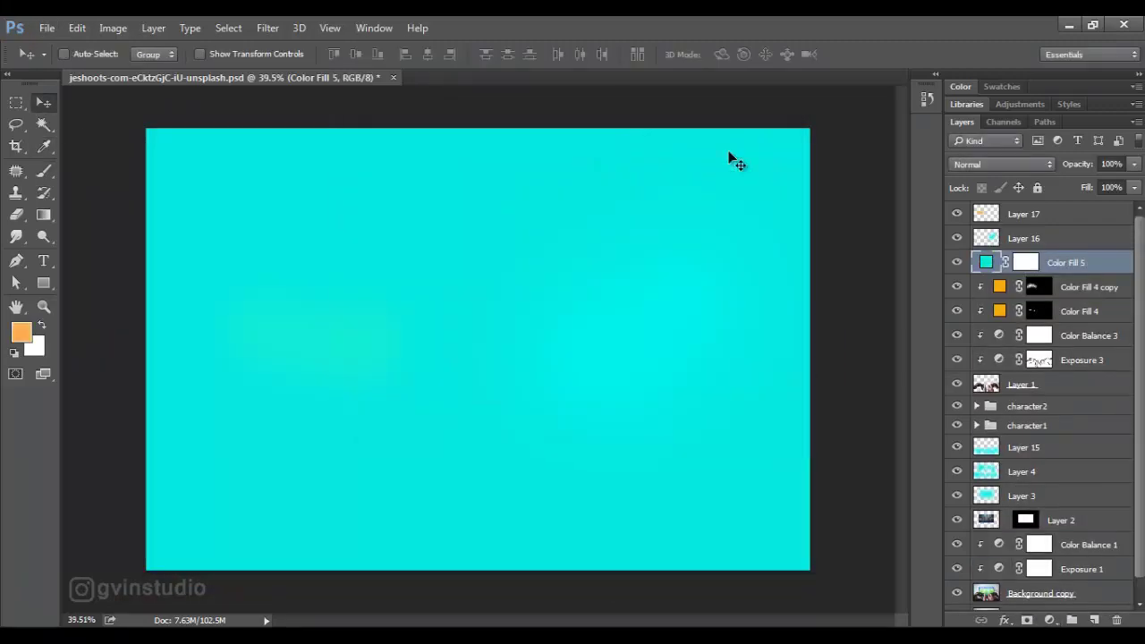
left_click(1042, 274, "alt")
left_click(1002, 164)
left_click(1042, 298)
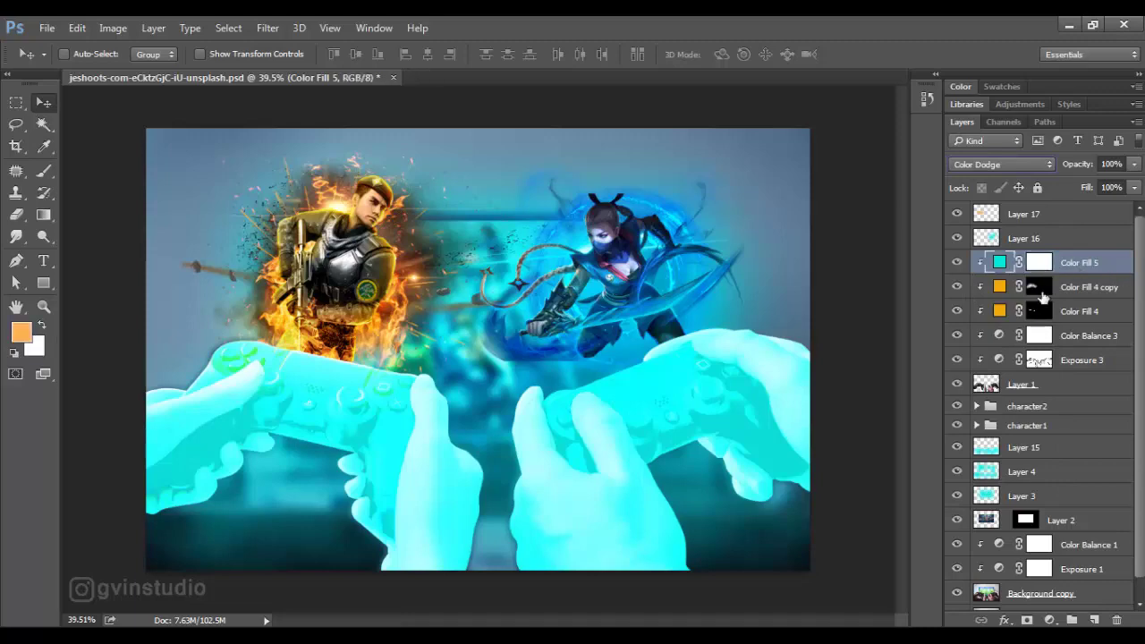
Use Blend If to keep the cyan off the dark controllers, then invert its mask to black
double_click(1100, 262)
left_click_drag(734, 488, 789, 488)
key("Return")
left_click(1038, 274)
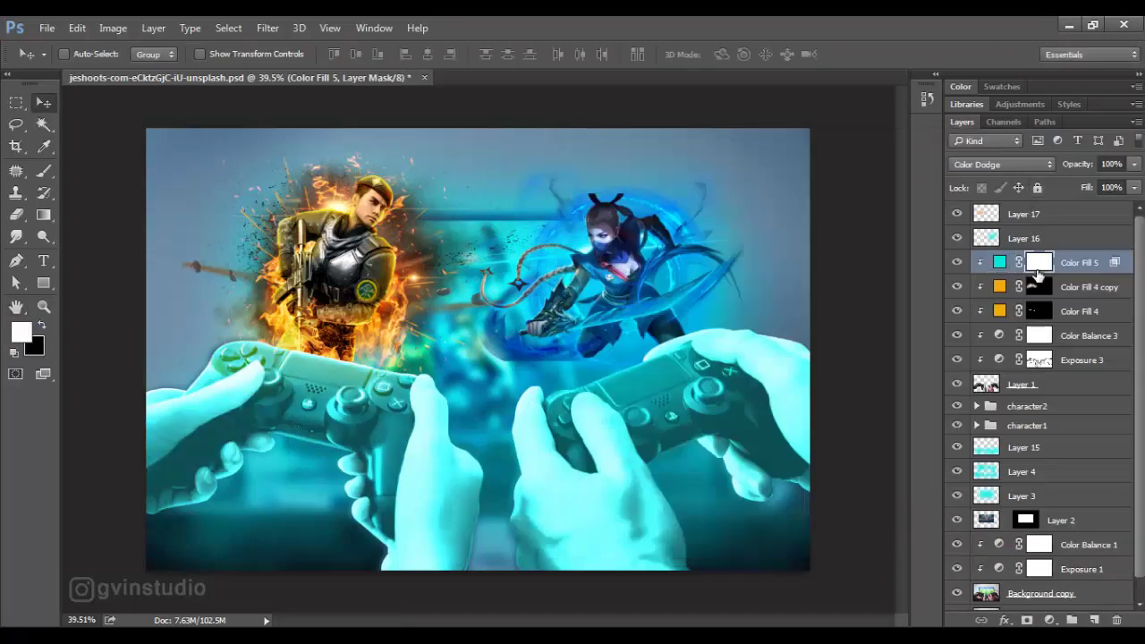
key("ctrl+i")
key("b")
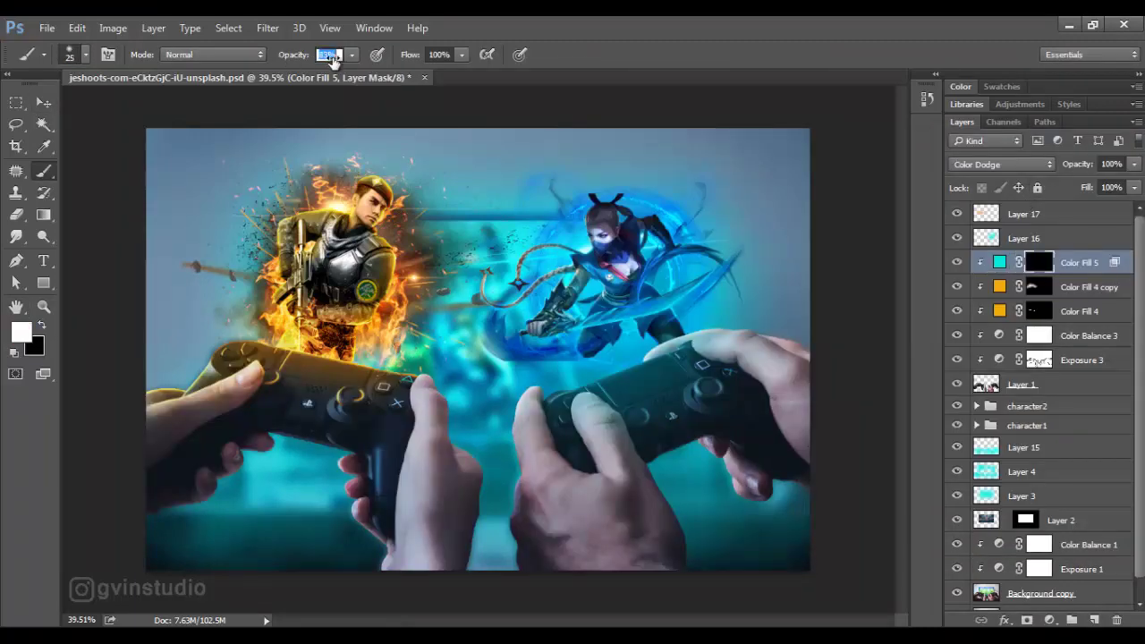
Paint cyan rim glow along the left thumb's edges on Color Fill 5's mask
scroll(424, 427, "up", 3)
scroll(429, 396, "up", 2)
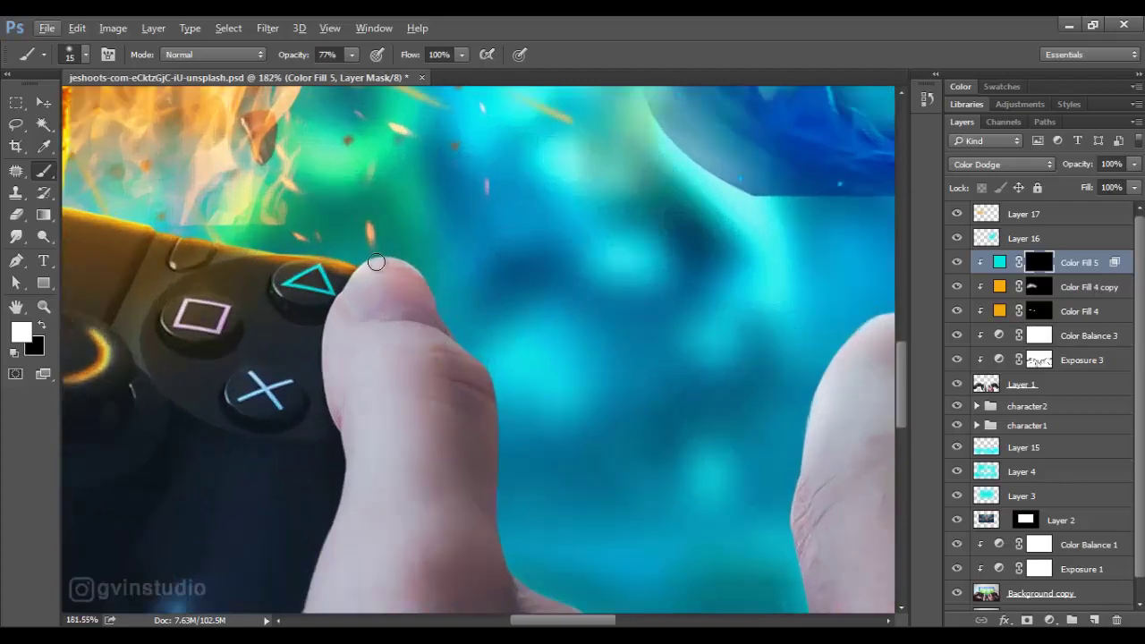
left_click_drag(487, 361, 502, 477)
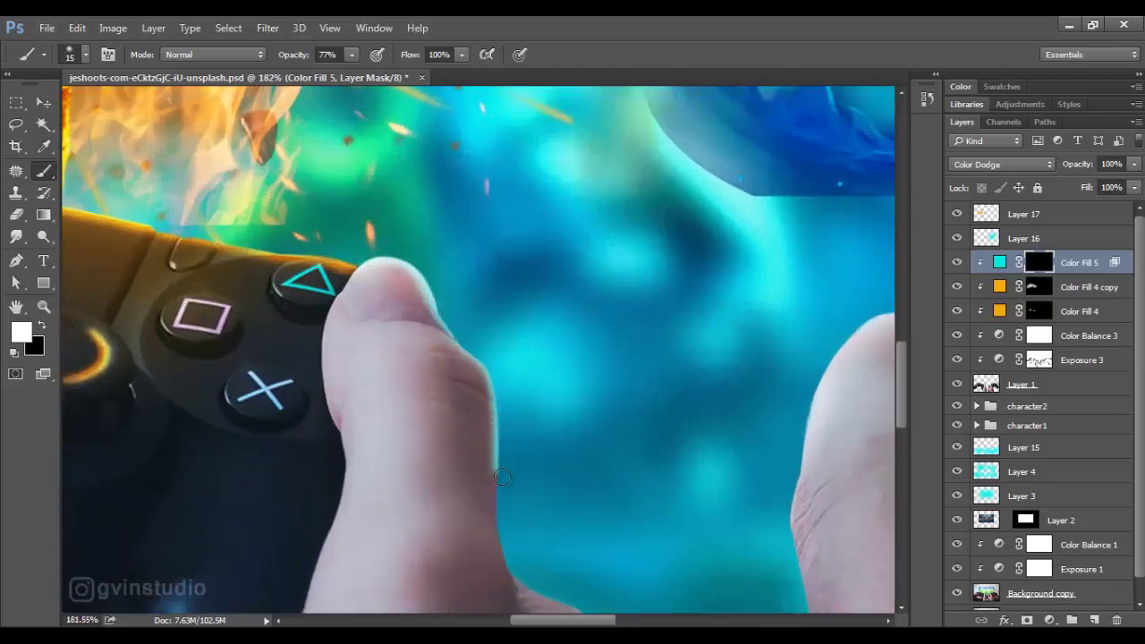
left_click_drag(626, 525, 555, 238)
left_click_drag(456, 192, 543, 349)
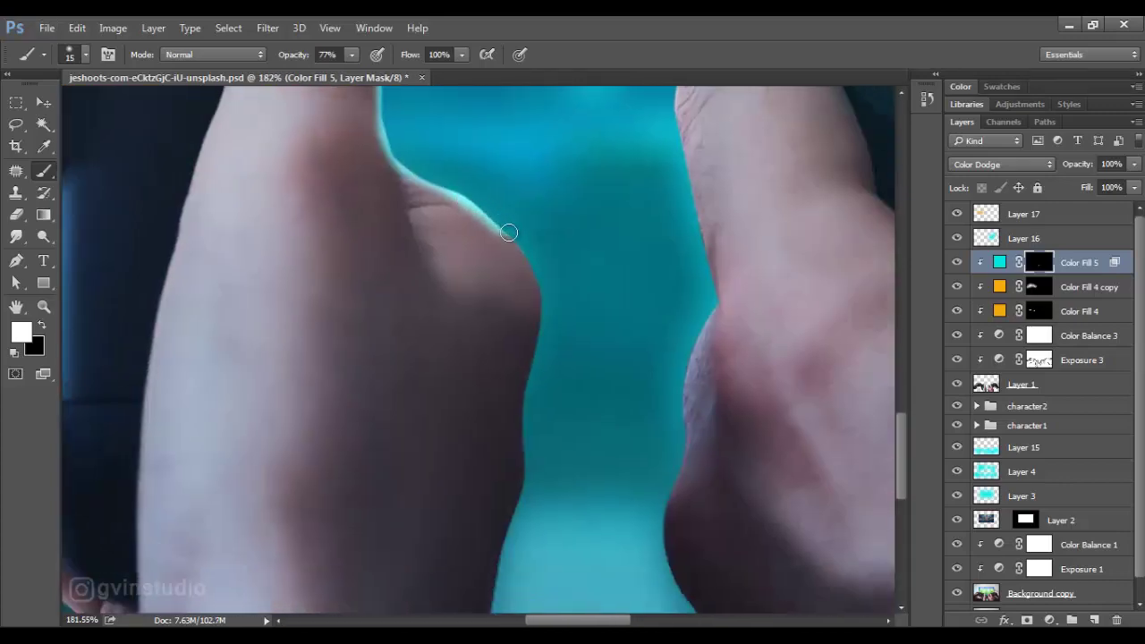
Extend the cyan glow along the controller's lower edge, the finger and the hand's lower edge
scroll(605, 483, "down", 4)
scroll(681, 337, "up", 1)
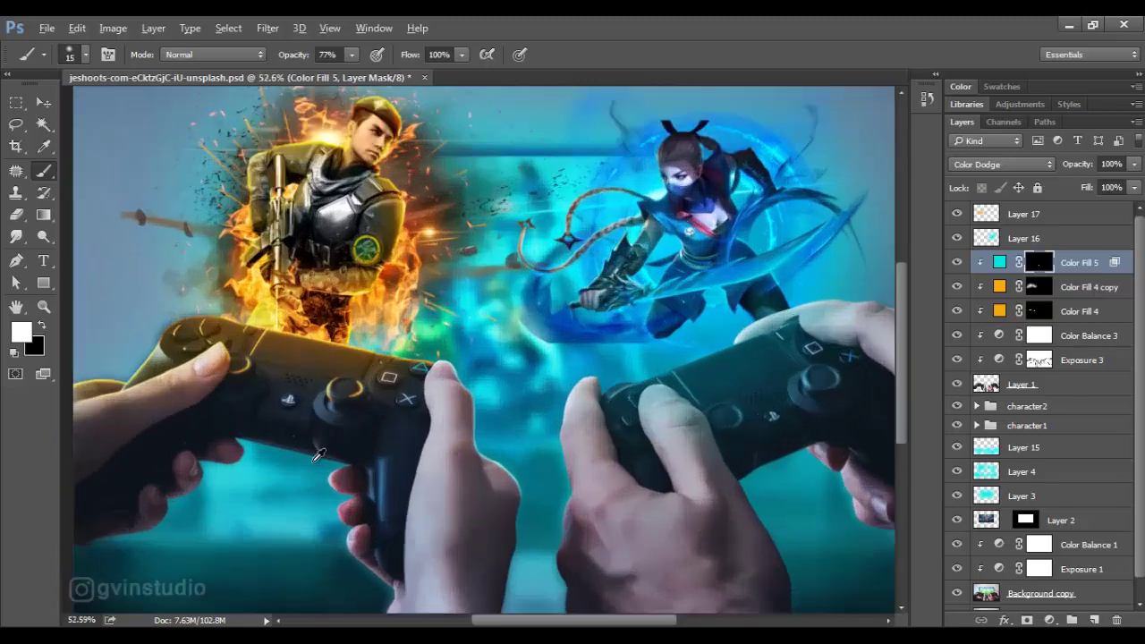
scroll(681, 337, "up", 3)
left_click_drag(634, 327, 451, 284)
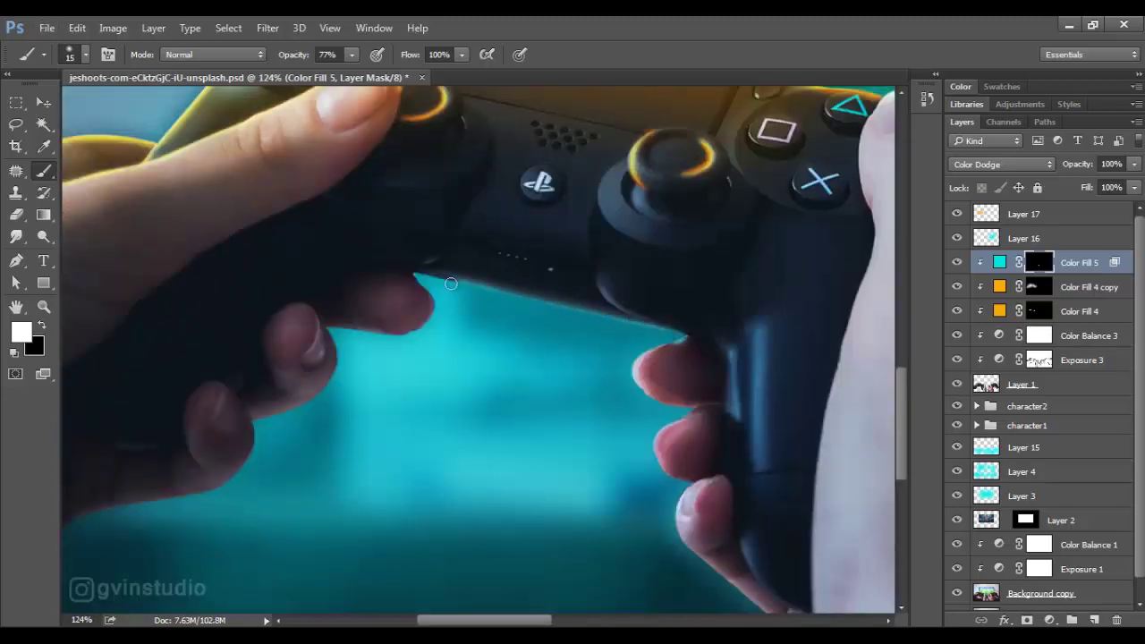
left_click_drag(329, 332, 280, 413)
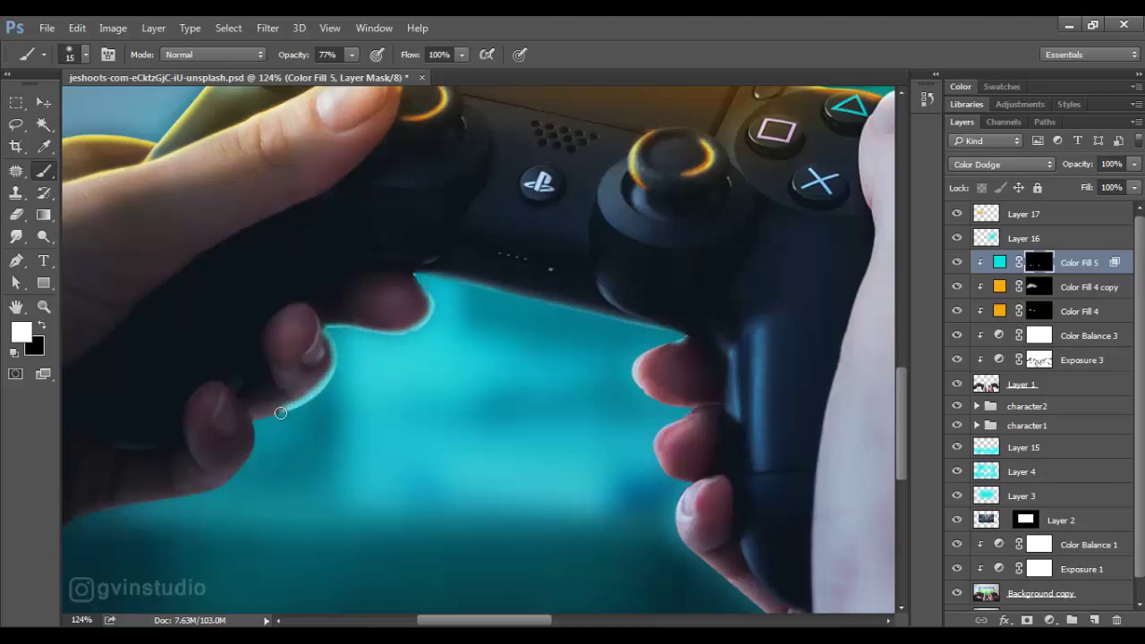
left_click_drag(243, 467, 87, 516)
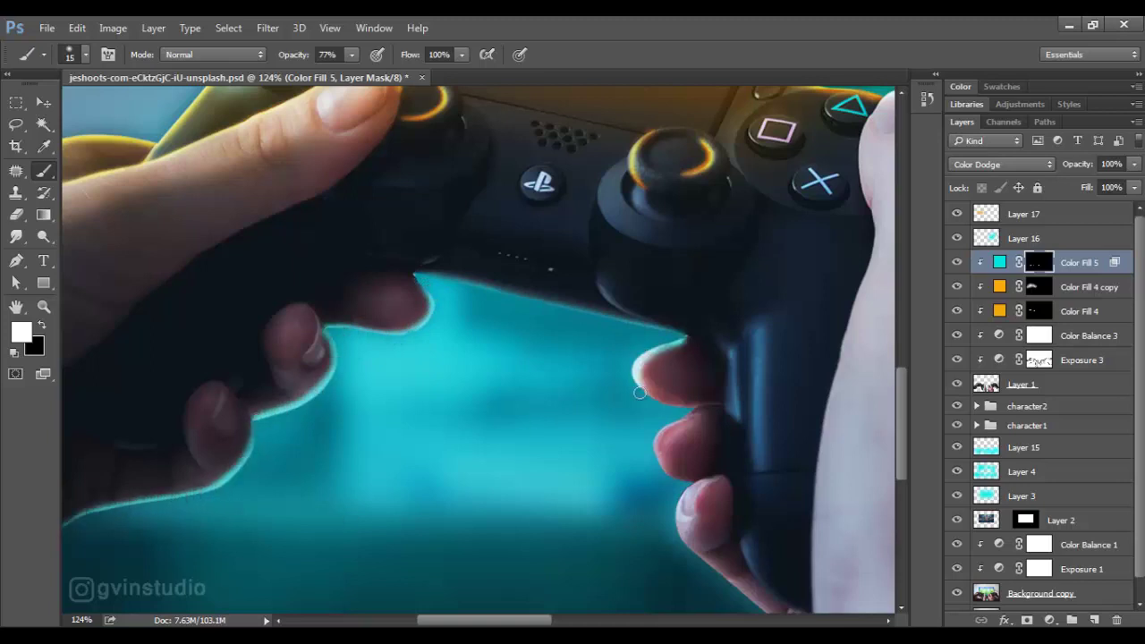
left_click_drag(642, 462, 596, 292)
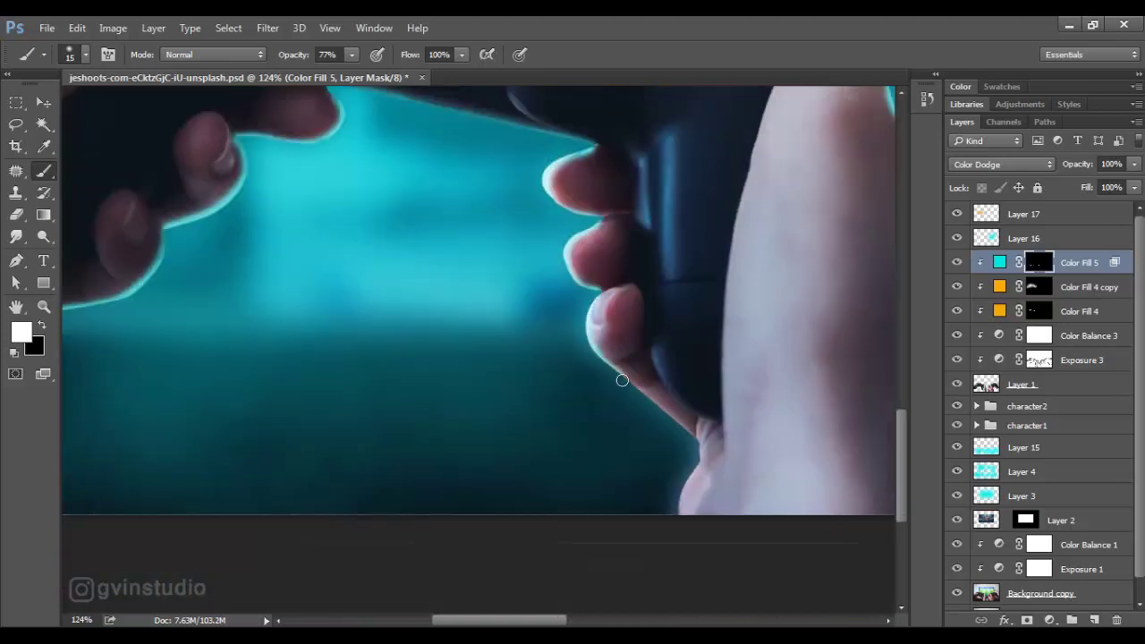
left_click_drag(552, 399, 664, 337)
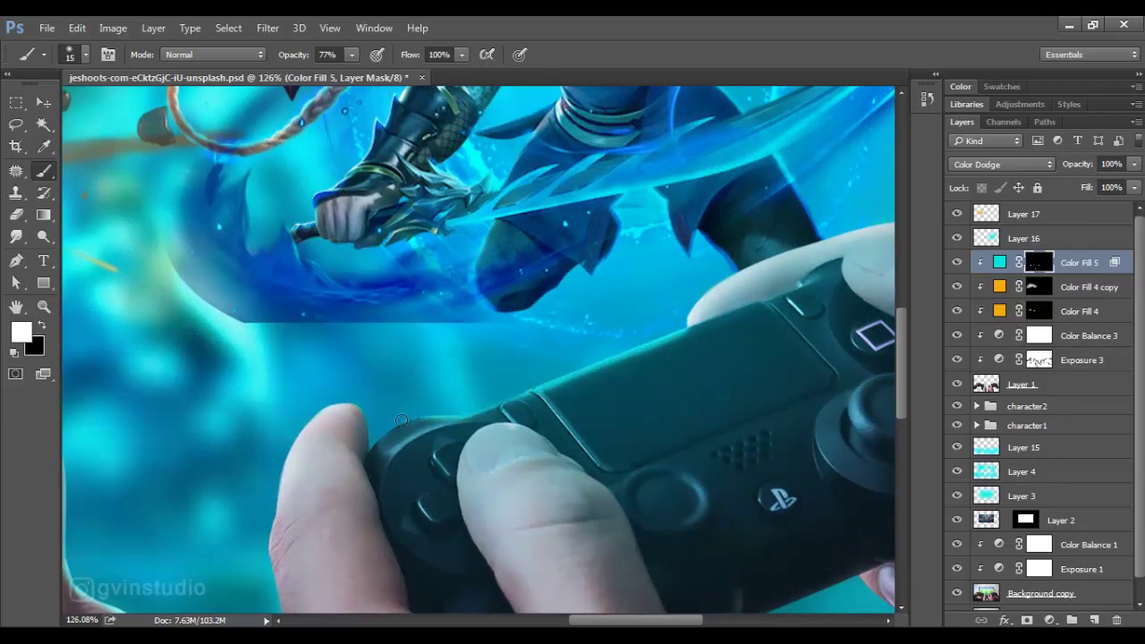
Paint cyan glow across the right hand and along the right thumb's upper edge
left_click_drag(273, 506, 627, 193)
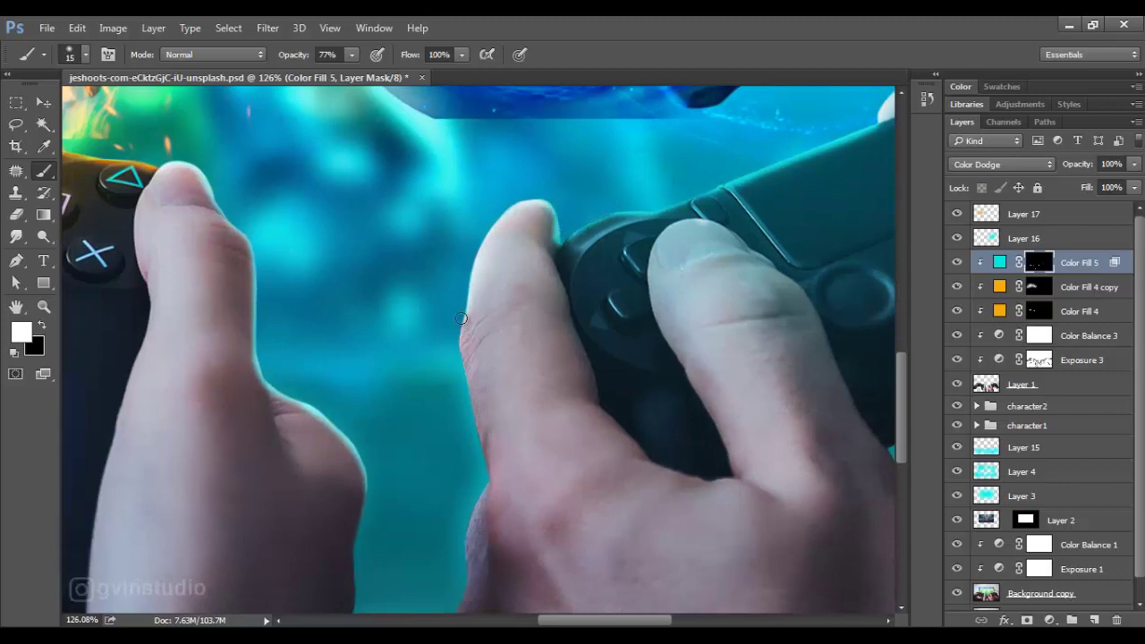
left_click_drag(478, 441, 472, 207)
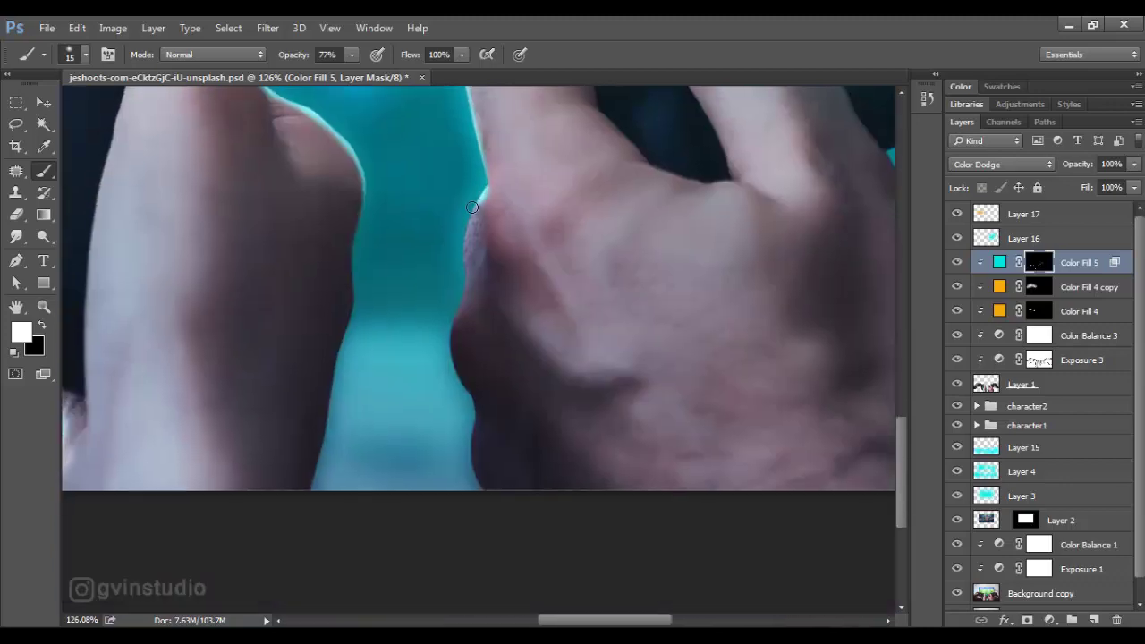
scroll(457, 290, "down", 3)
scroll(439, 332, "down", 2)
scroll(718, 351, "up", 5)
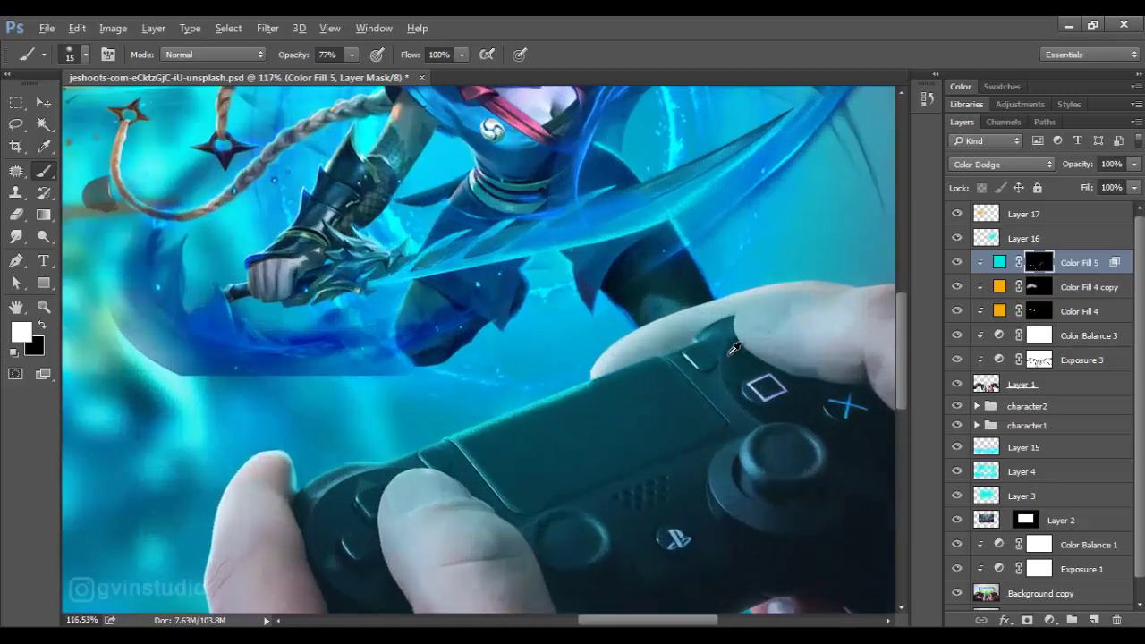
left_click_drag(718, 352, 530, 355)
left_click_drag(799, 374, 705, 324)
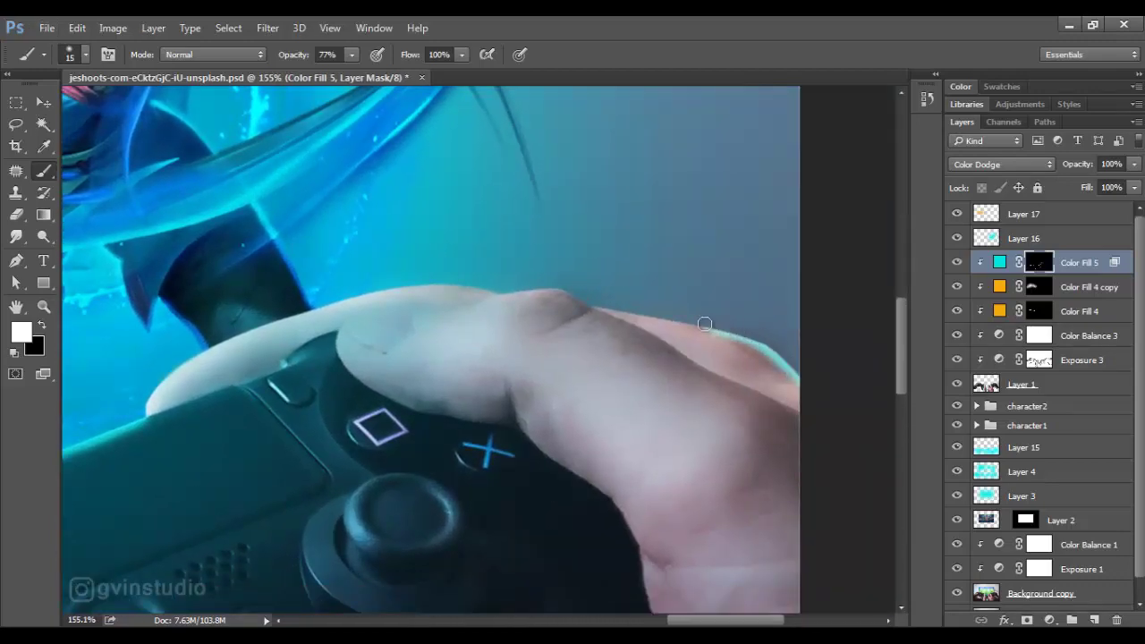
mouse_move(474, 285)
left_mouse_down()
mouse_move(330, 297)
mouse_move(636, 221)
left_mouse_up()
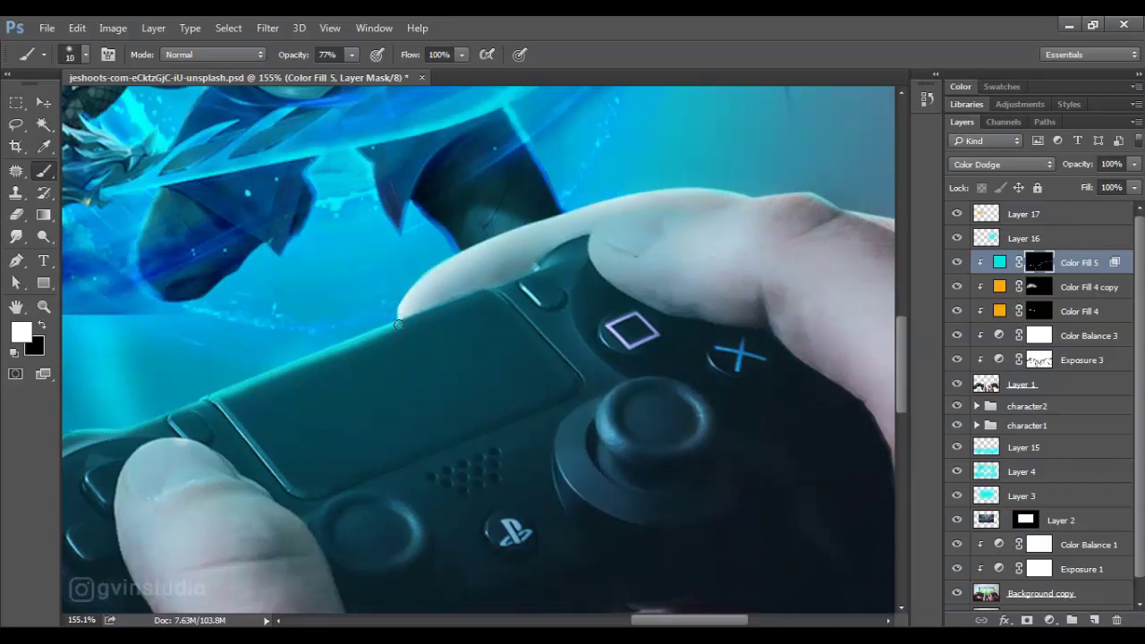
Add glow along the finger's upper edge and the touchpad edge, erasing excess with black
mouse_move(398, 324)
left_mouse_down()
mouse_move(506, 285)
mouse_move(592, 231)
mouse_move(814, 198)
left_mouse_up()
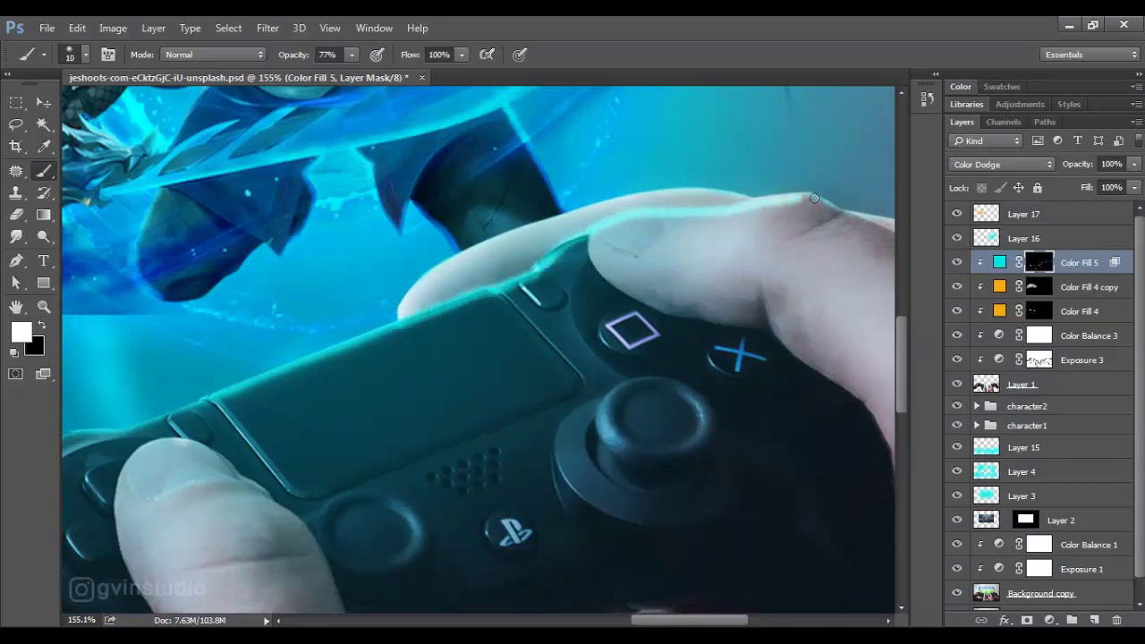
key("x")
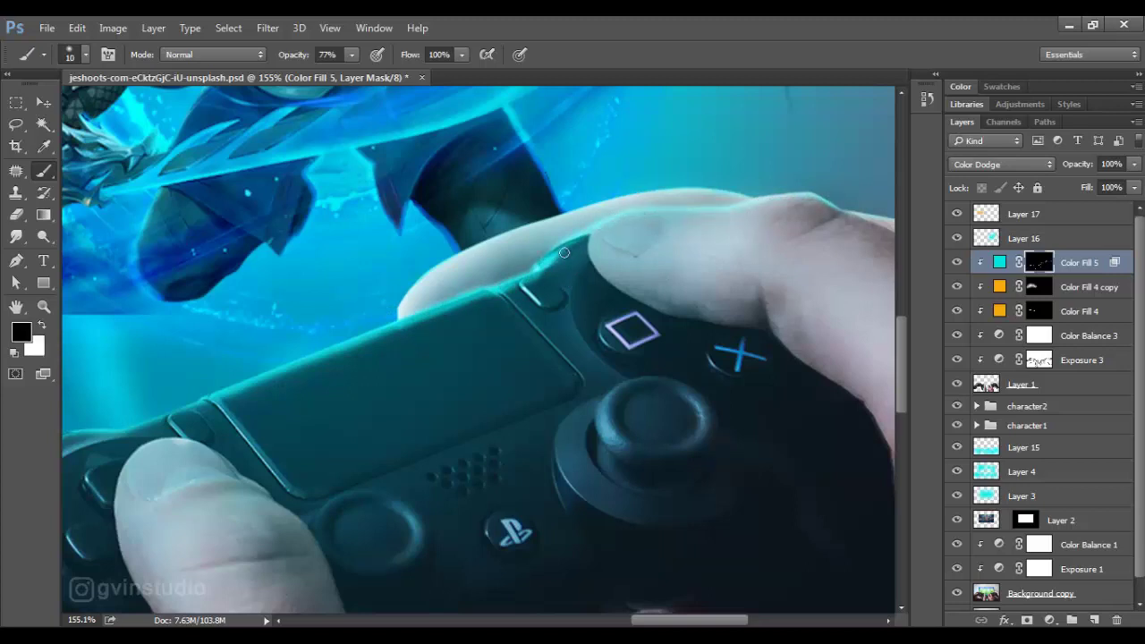
left_click_drag(418, 388, 567, 316)
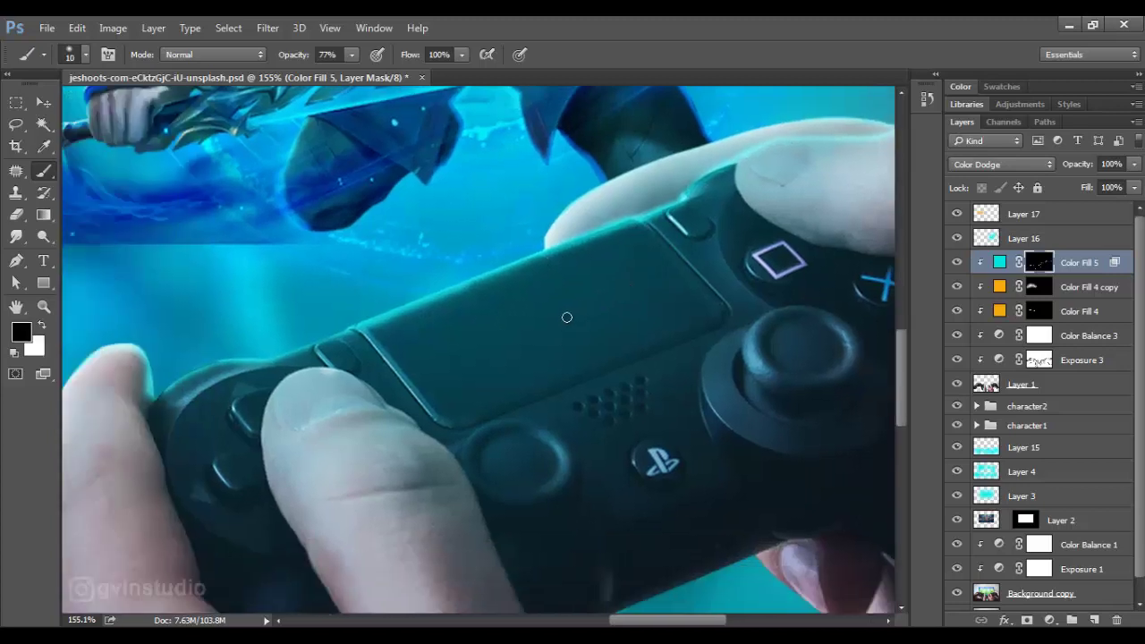
key("x")
left_click_drag(382, 354, 450, 427)
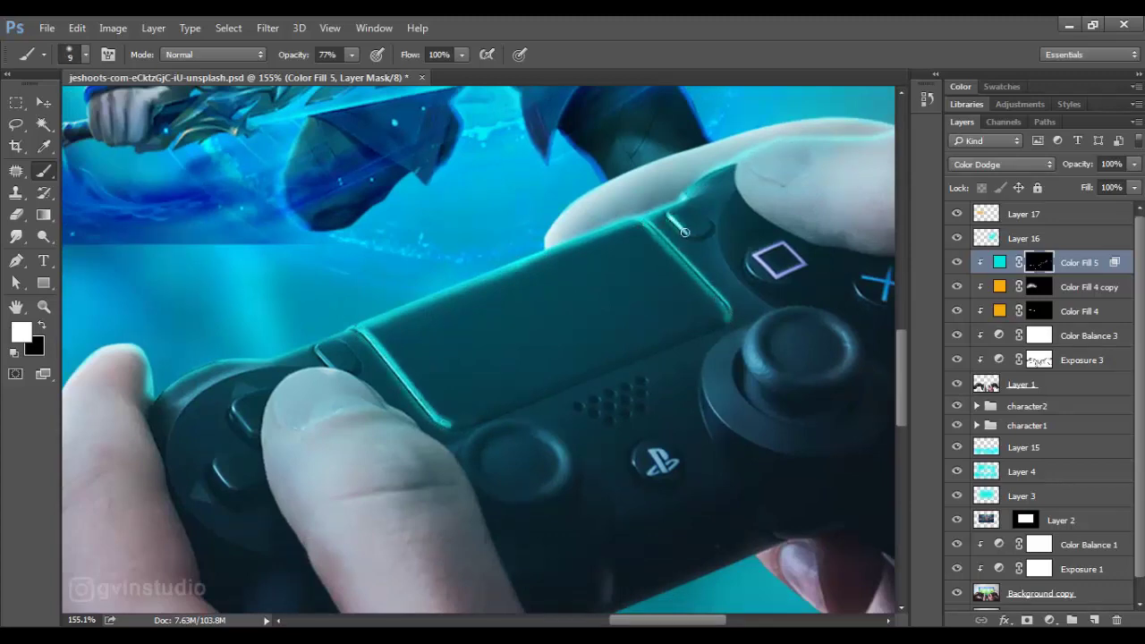
key("x")
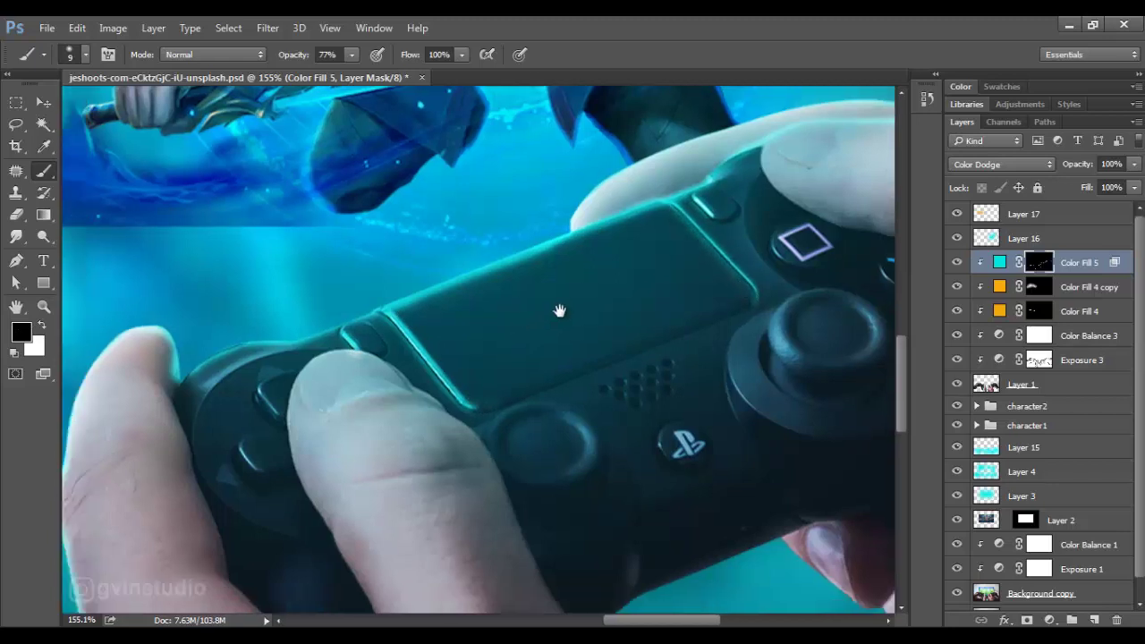
Paint cyan glow rings around the right controller's left and right thumbsticks
scroll(558, 310, "down", 3)
scroll(557, 310, "left", 5)
key("x")
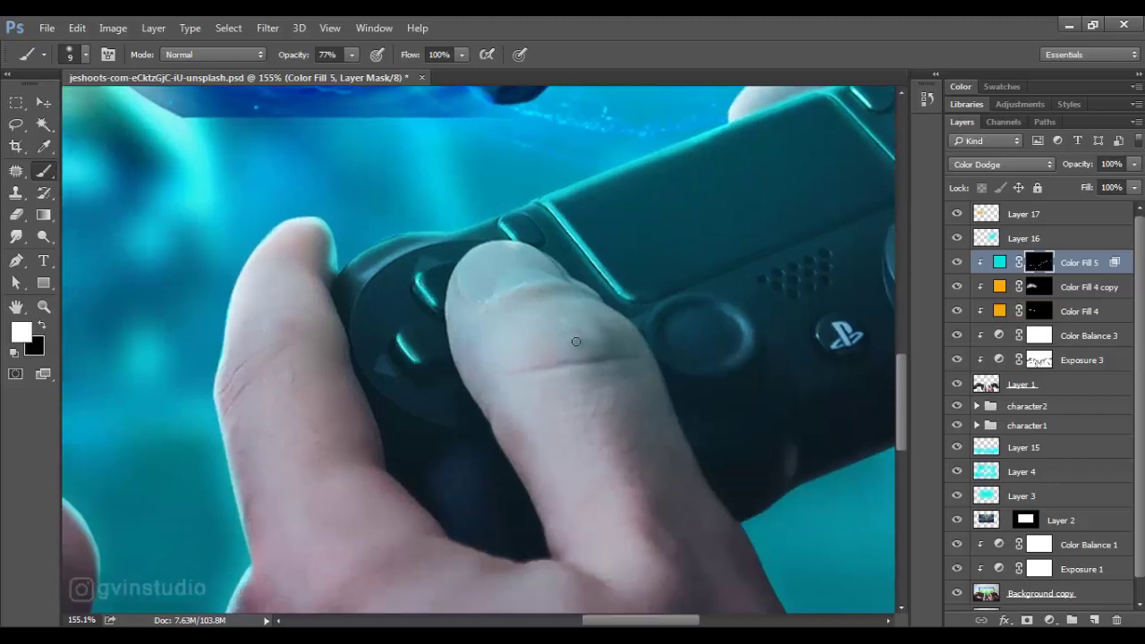
key("x")
scroll(443, 361, "up", 1)
scroll(443, 361, "right", 3)
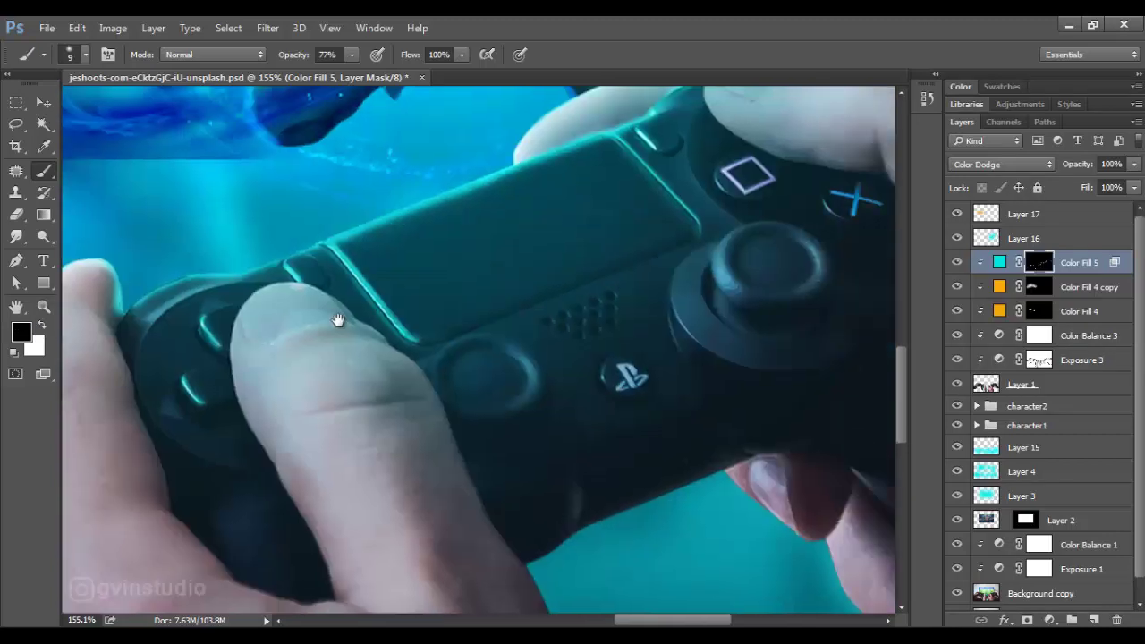
scroll(532, 310, "right", 2)
key("x")
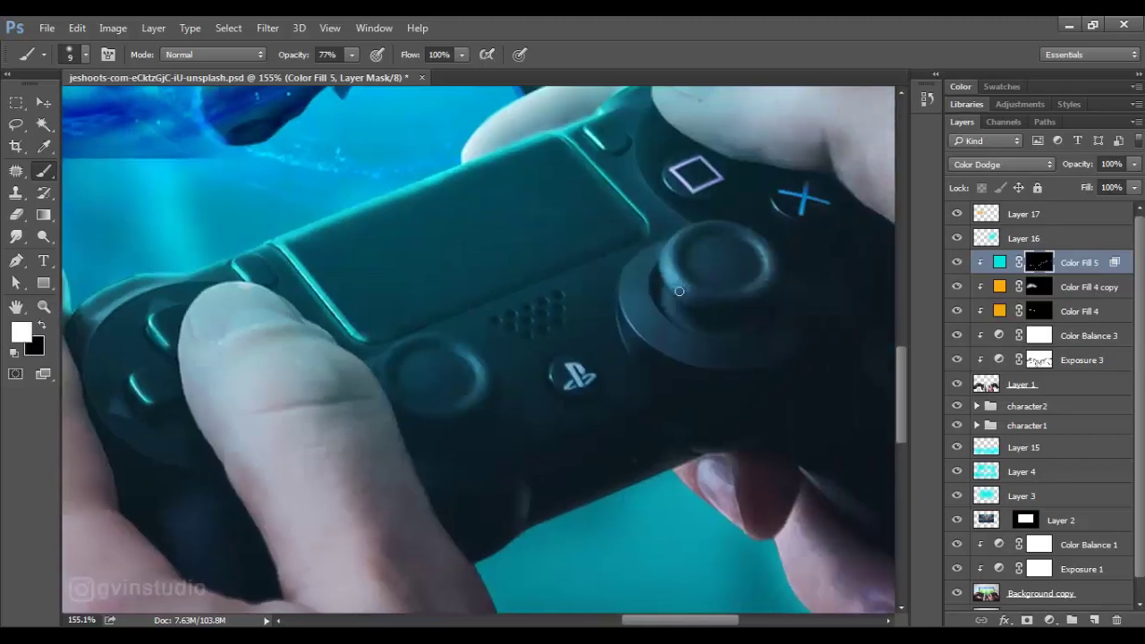
mouse_move(749, 253)
left_mouse_down()
mouse_move(762, 285)
mouse_move(669, 252)
mouse_move(684, 293)
left_mouse_up()
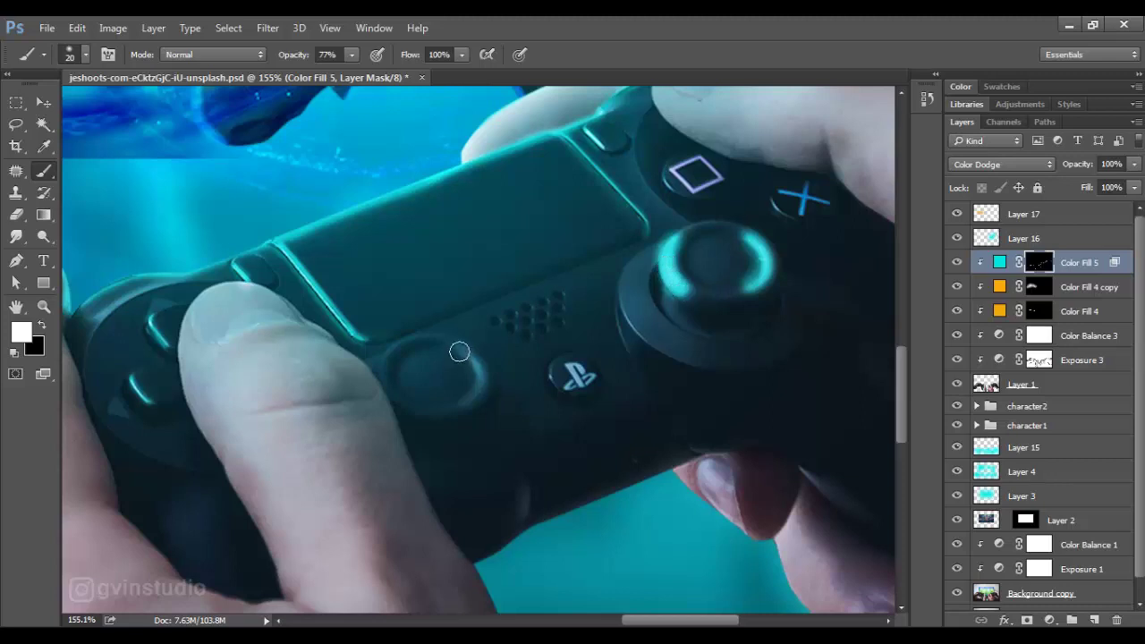
left_click_drag(457, 350, 448, 407)
Trim the thumbstick glows with black, then bring the right hand's lower fingers into view
key("x")
left_click_drag(691, 307, 643, 274)
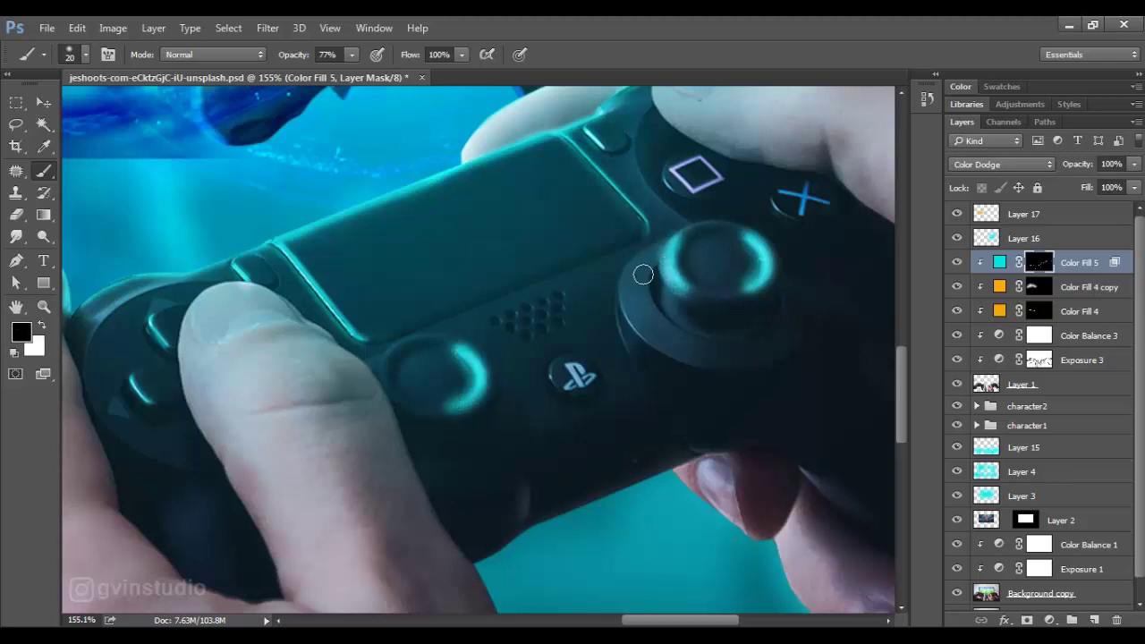
mouse_move(757, 254)
left_mouse_down()
mouse_move(725, 291)
mouse_move(761, 235)
left_mouse_up()
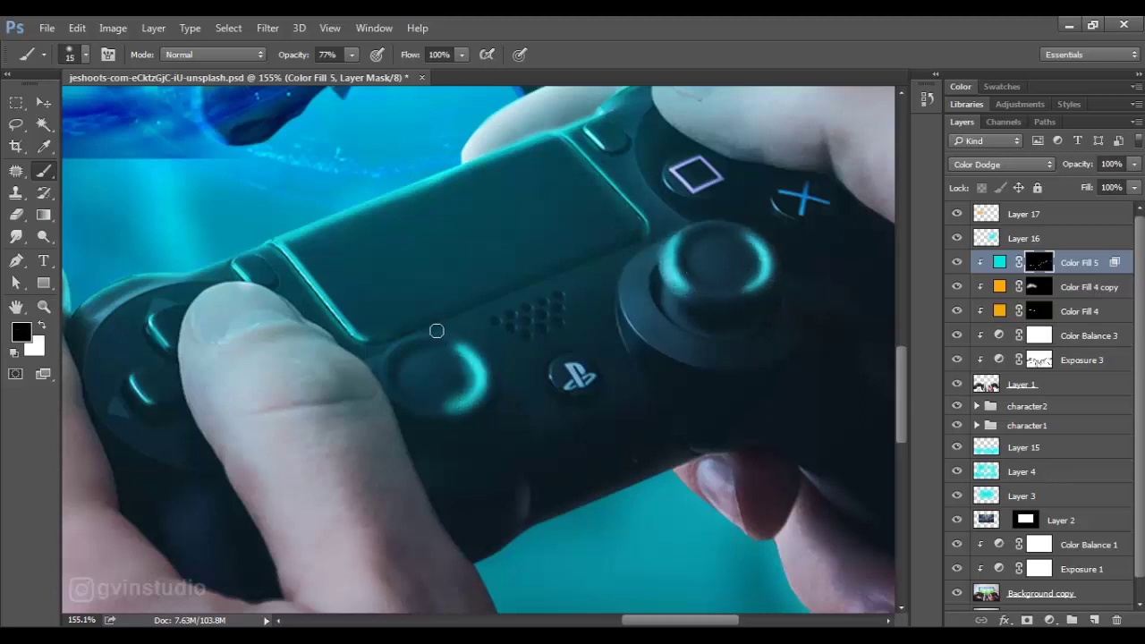
scroll(489, 424, "down", 4)
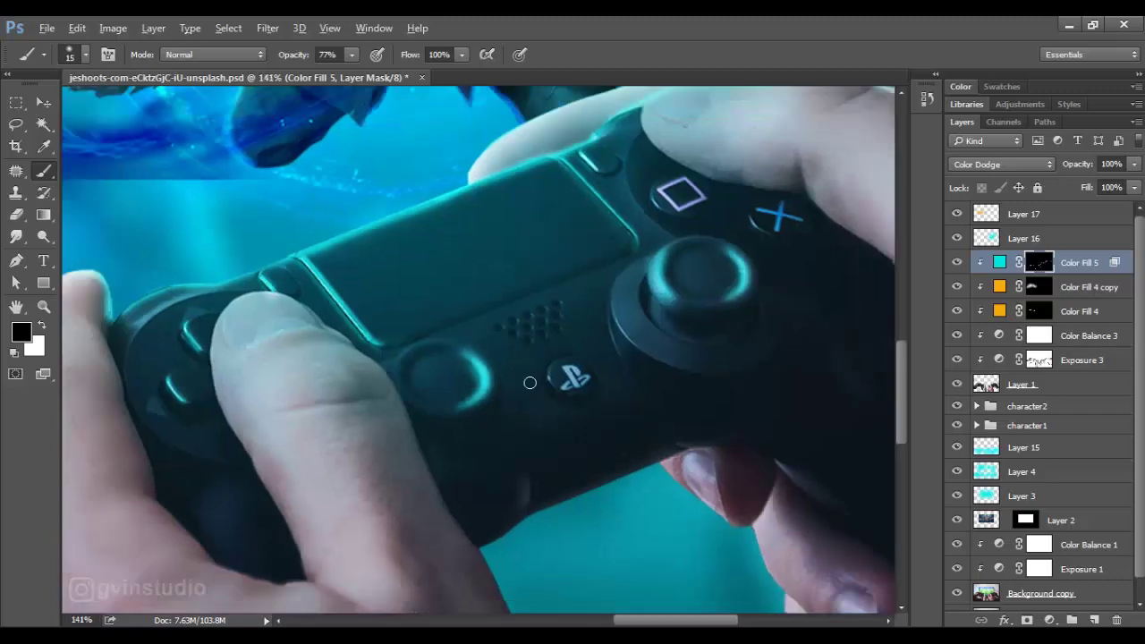
scroll(482, 229, "up", 3)
left_click_drag(481, 229, 335, 211)
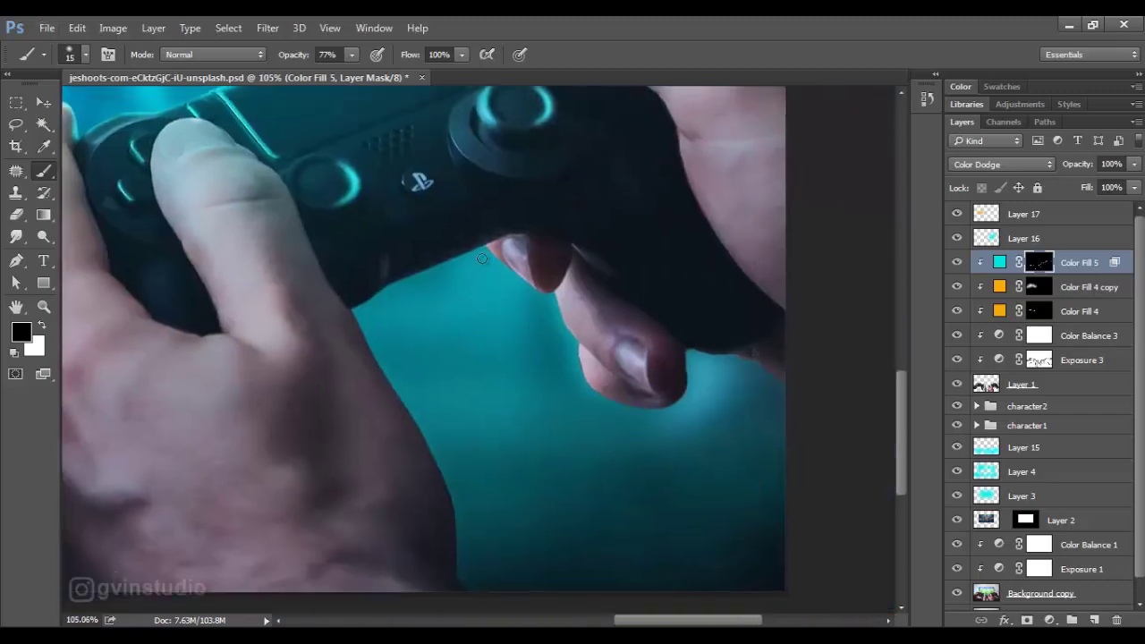
key("x")
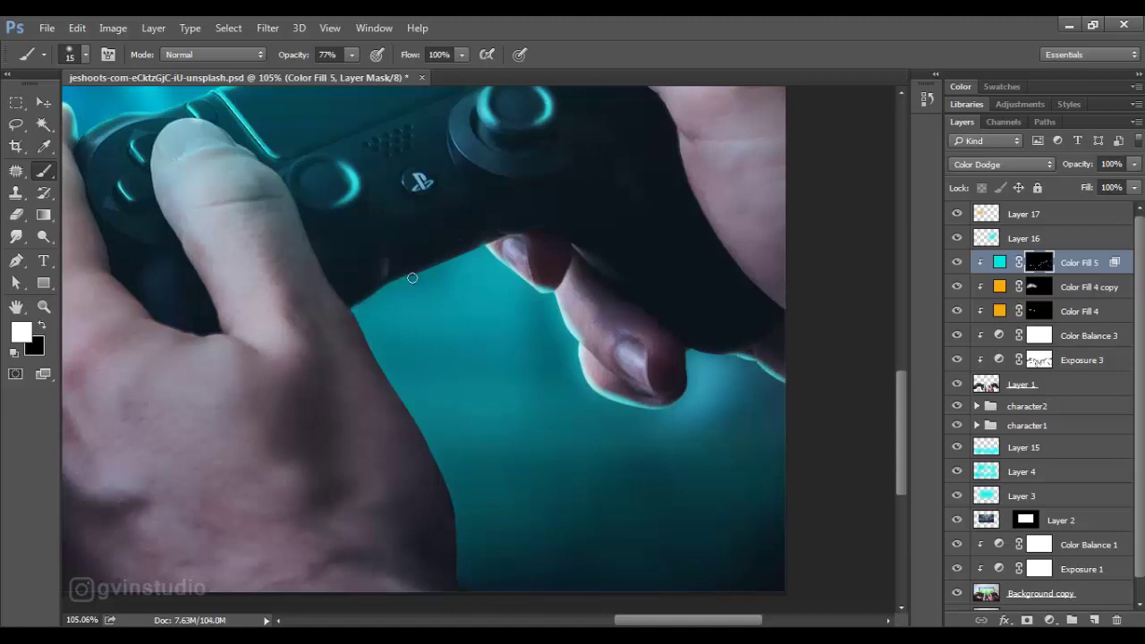
scroll(495, 361, "down", 1)
scroll(518, 349, "down", 2)
Paint cyan glow along the facing finger edges and trim the excess along the hand edge
scroll(537, 335, "up", 2)
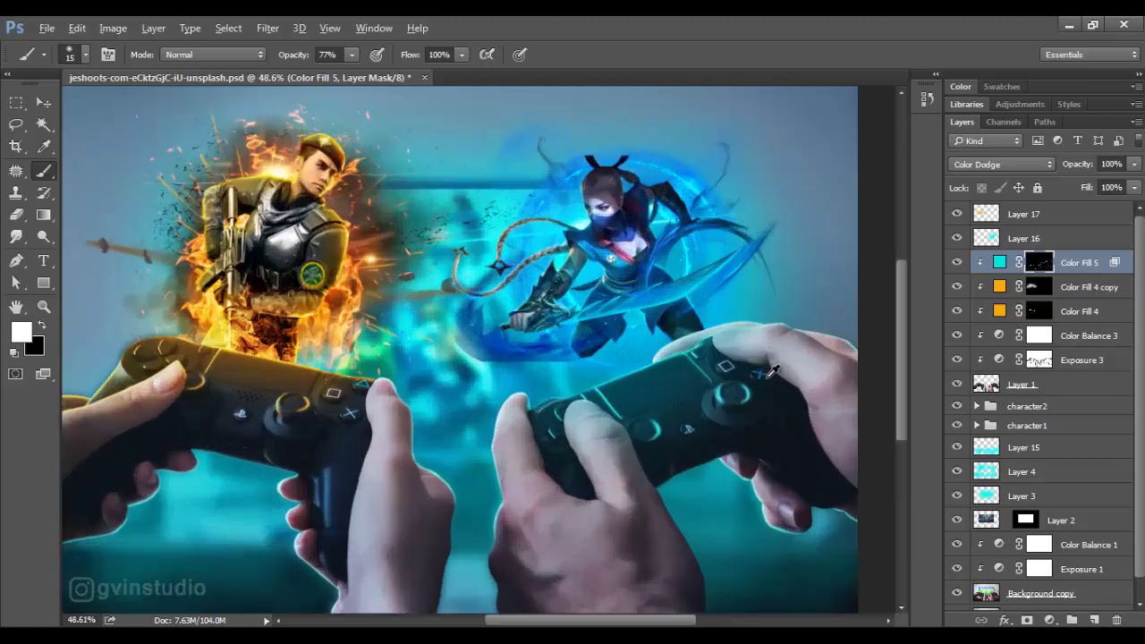
scroll(557, 323, "up", 3)
left_click_drag(557, 322, 288, 322)
mouse_move(526, 255)
left_mouse_down()
mouse_move(730, 373)
mouse_move(554, 267)
left_mouse_up()
key("x")
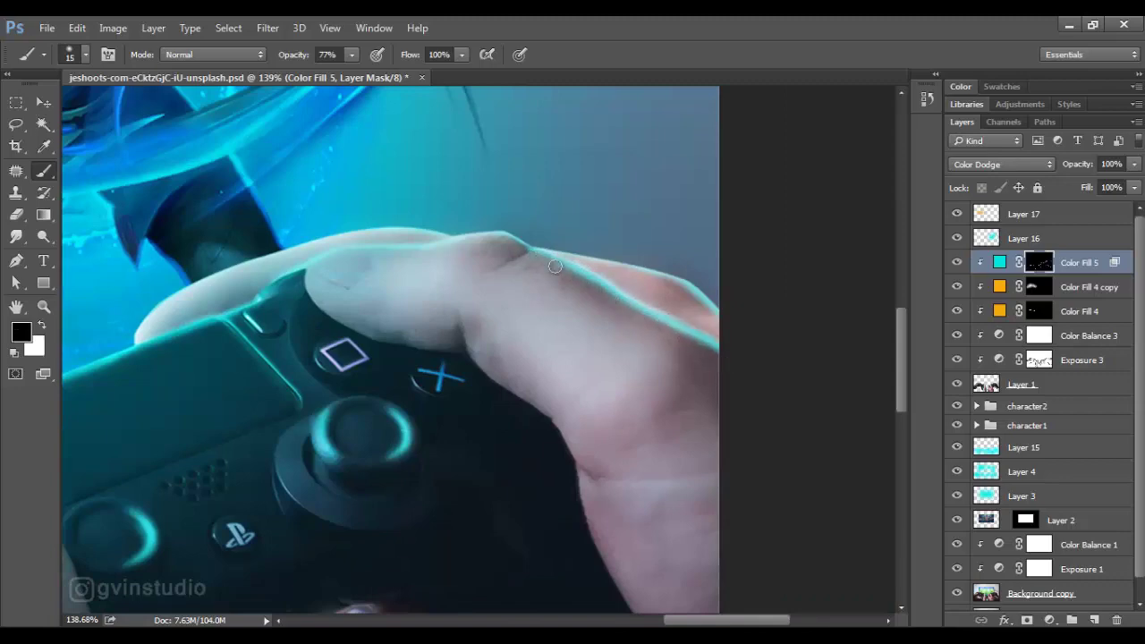
scroll(581, 322, "down", 2)
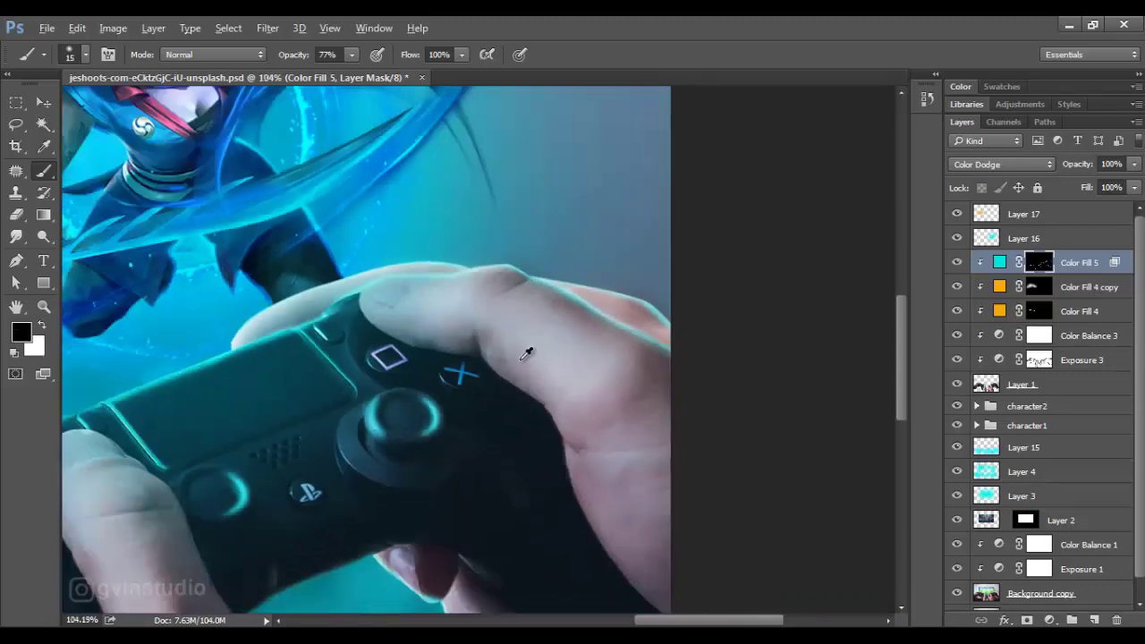
scroll(529, 350, "down", 4)
scroll(488, 499, "up", 2)
scroll(489, 498, "up", 2)
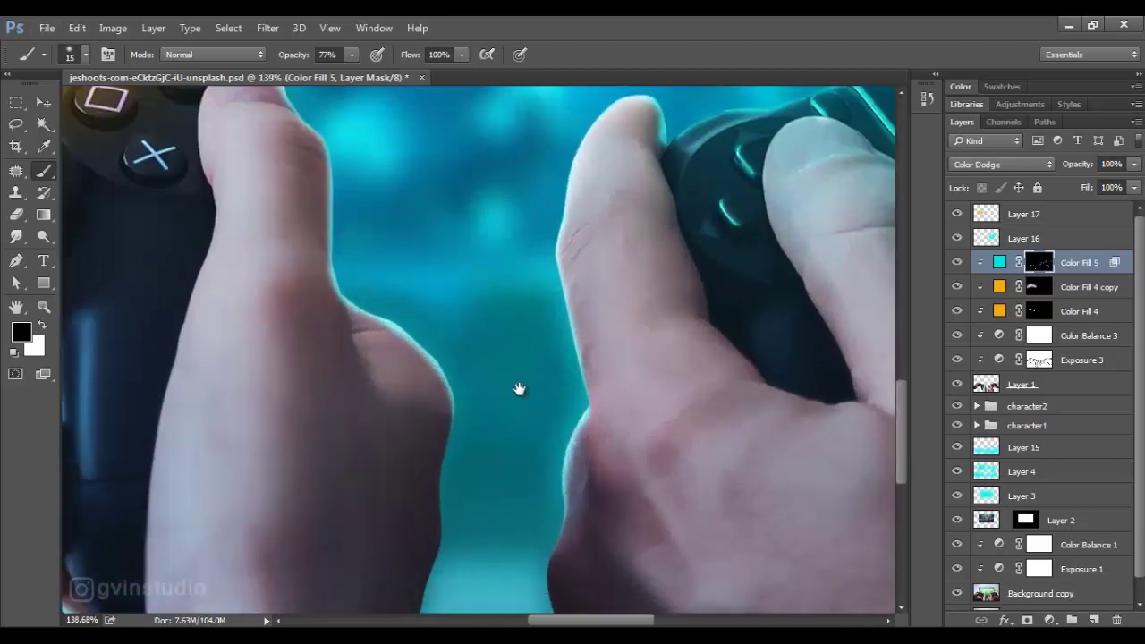
scroll(516, 389, "up", 2)
key("x")
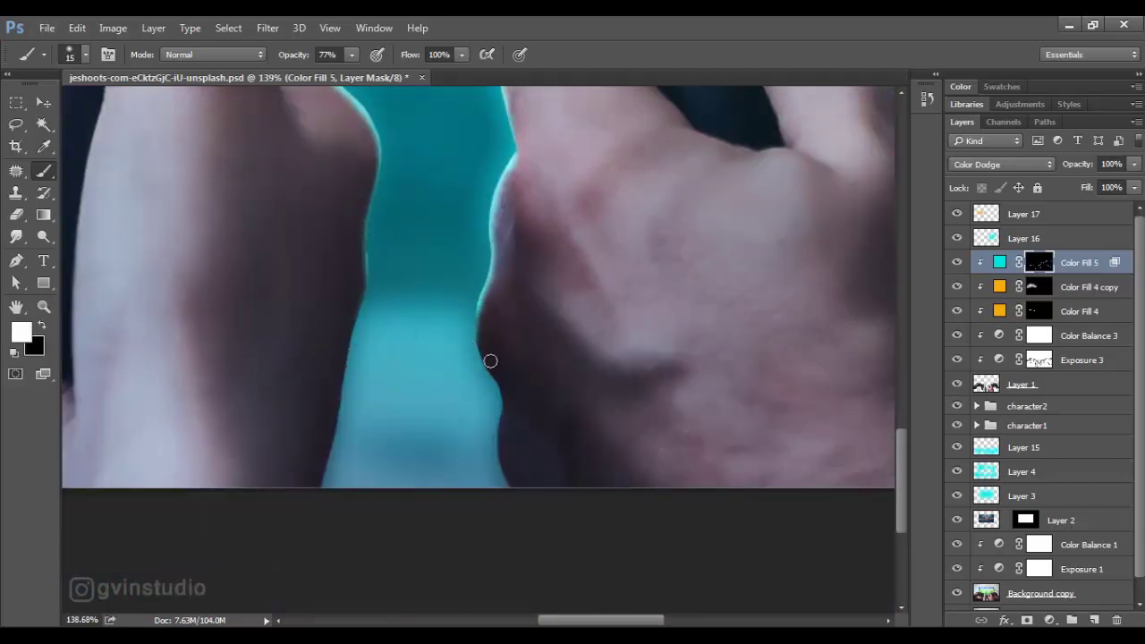
key("x")
left_click_drag(491, 360, 478, 313)
Duplicate the Color Fill 5 cyan glow layer
scroll(385, 322, "down", 3)
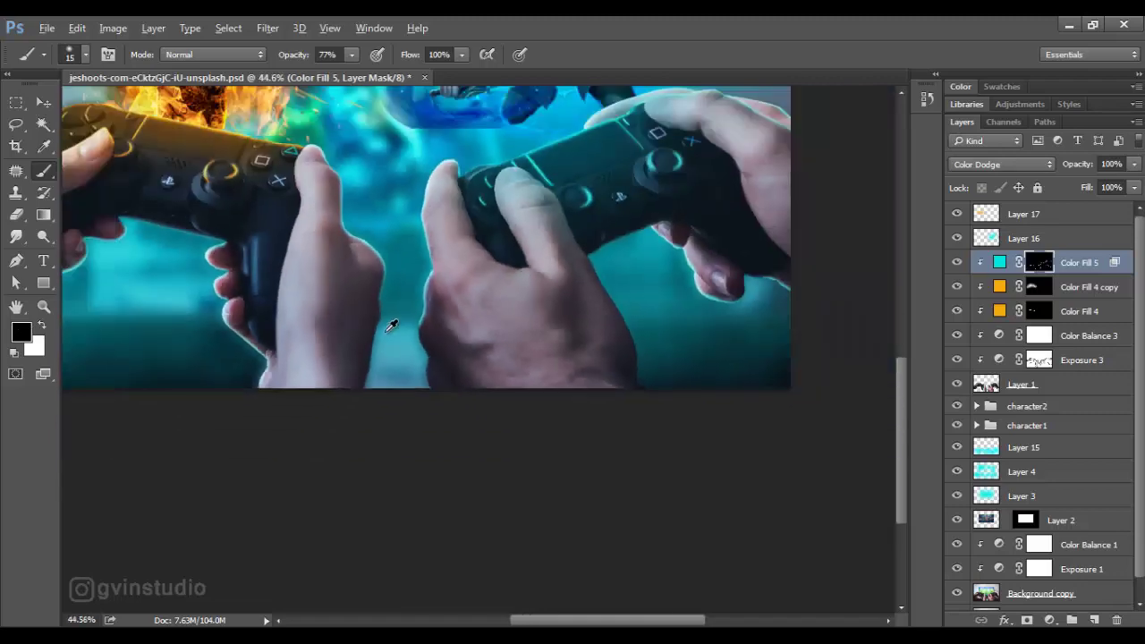
scroll(385, 322, "down", 2)
scroll(385, 322, "up", 1)
key("v")
left_click_drag(1078, 262, 1094, 609)
Blend Color Fill 5 copy as Soft Light and set a white brush to 27% opacity
left_click(1002, 163)
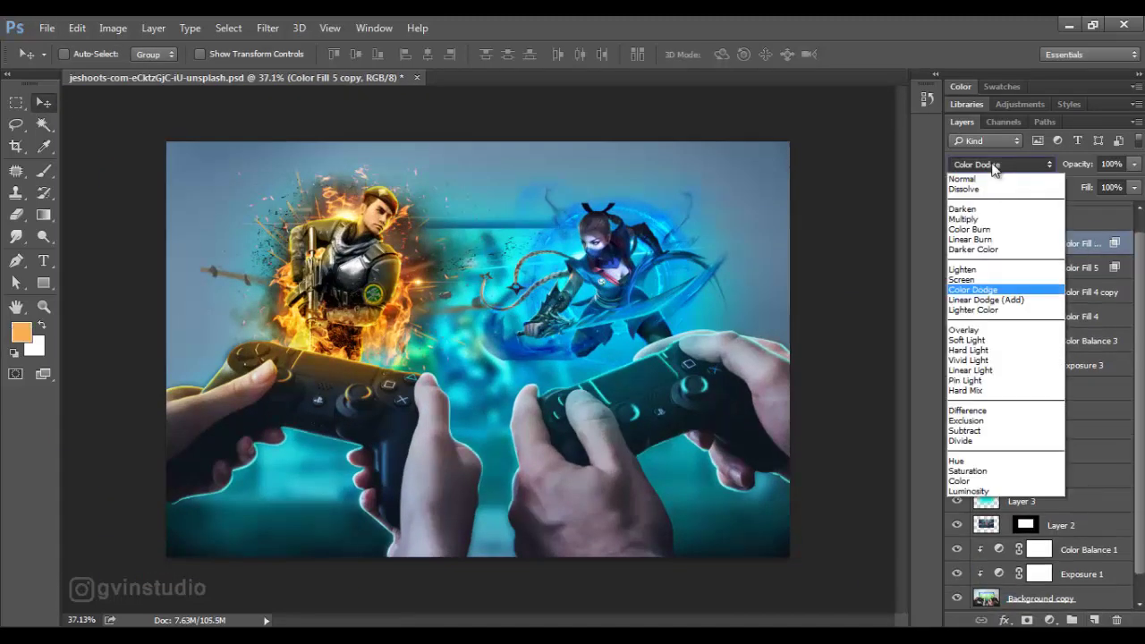
left_click(984, 344)
key("b")
key("ctrl+backslash")
key("d")
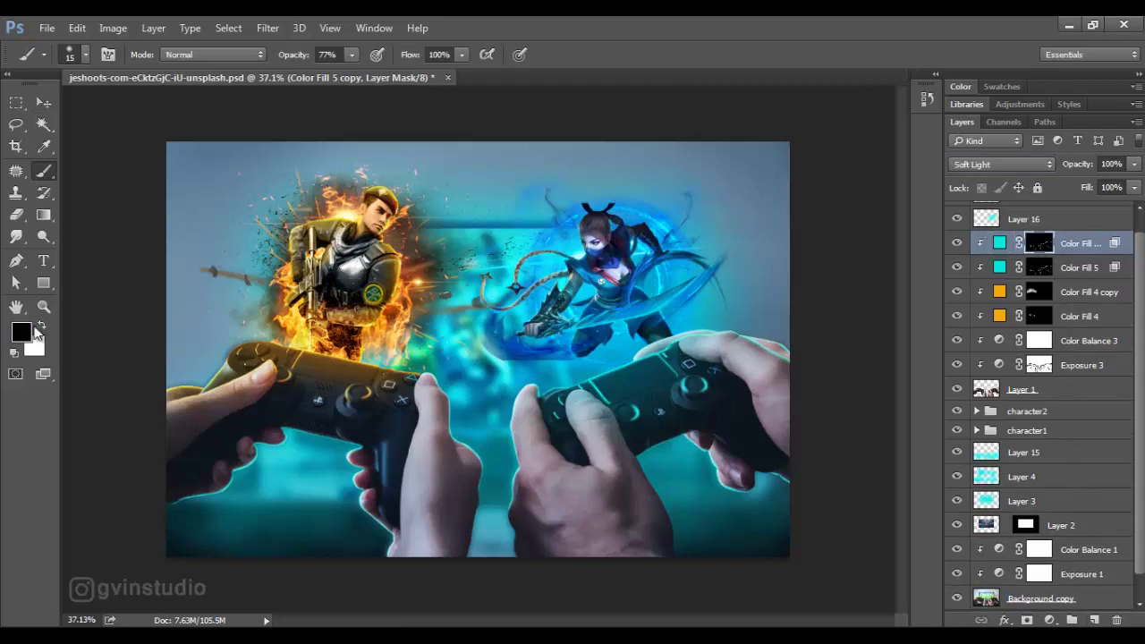
key("x")
left_click_drag(300, 60, 309, 59)
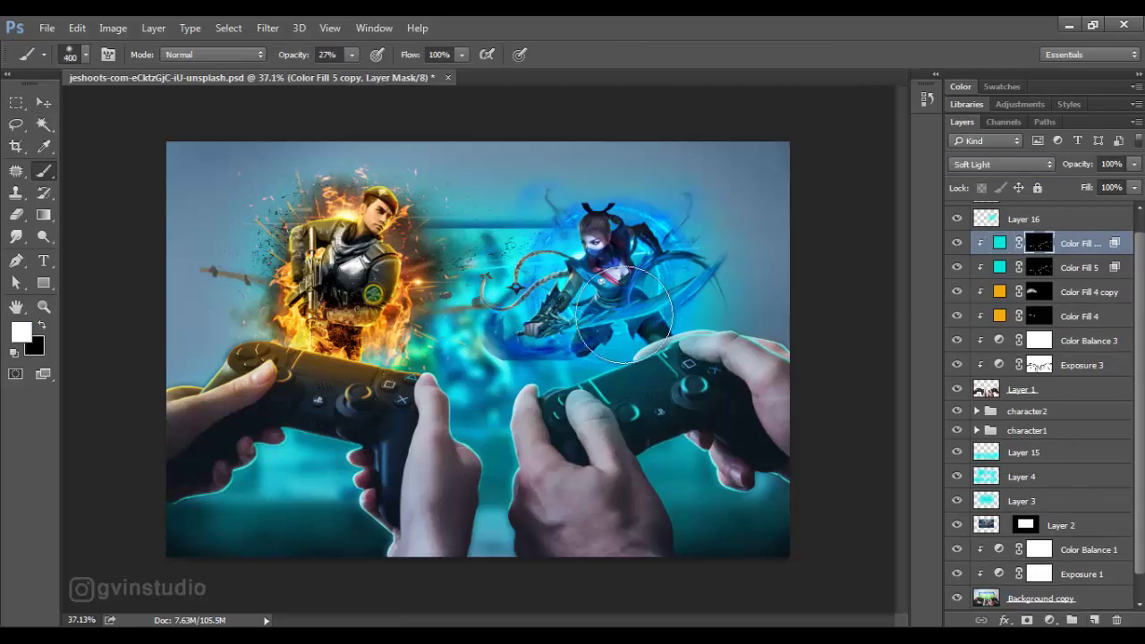
key("bracketleft")
key("bracketleft")
key("bracketleft")
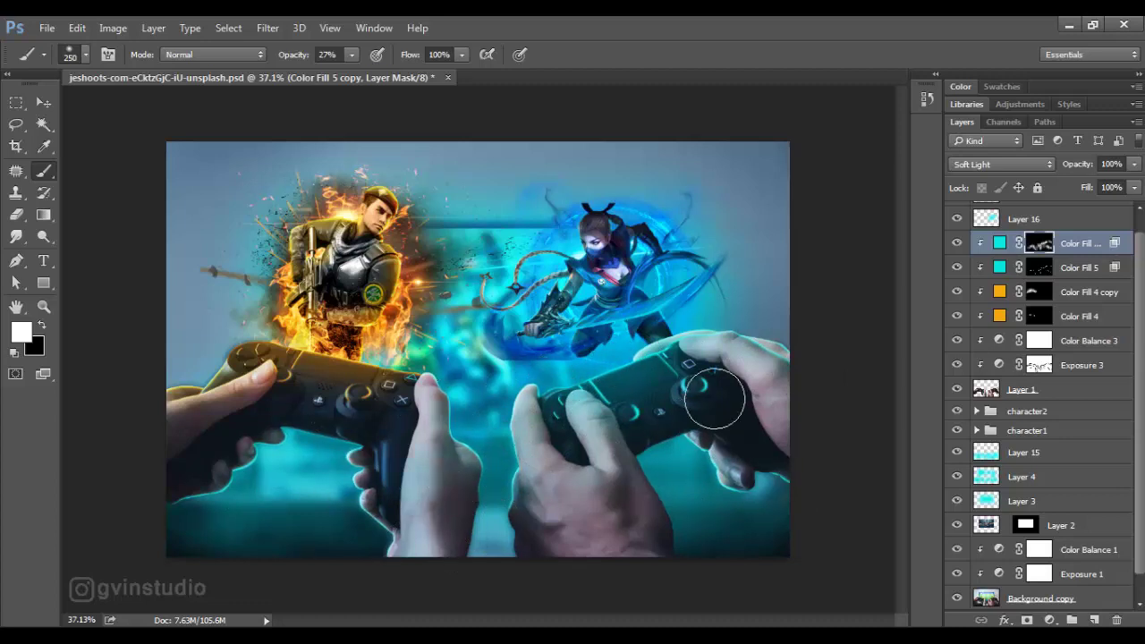
Add a new Solid Color fill layer and pick blue
key("v")
scroll(415, 389, "up", 5)
scroll(414, 389, "up", 3)
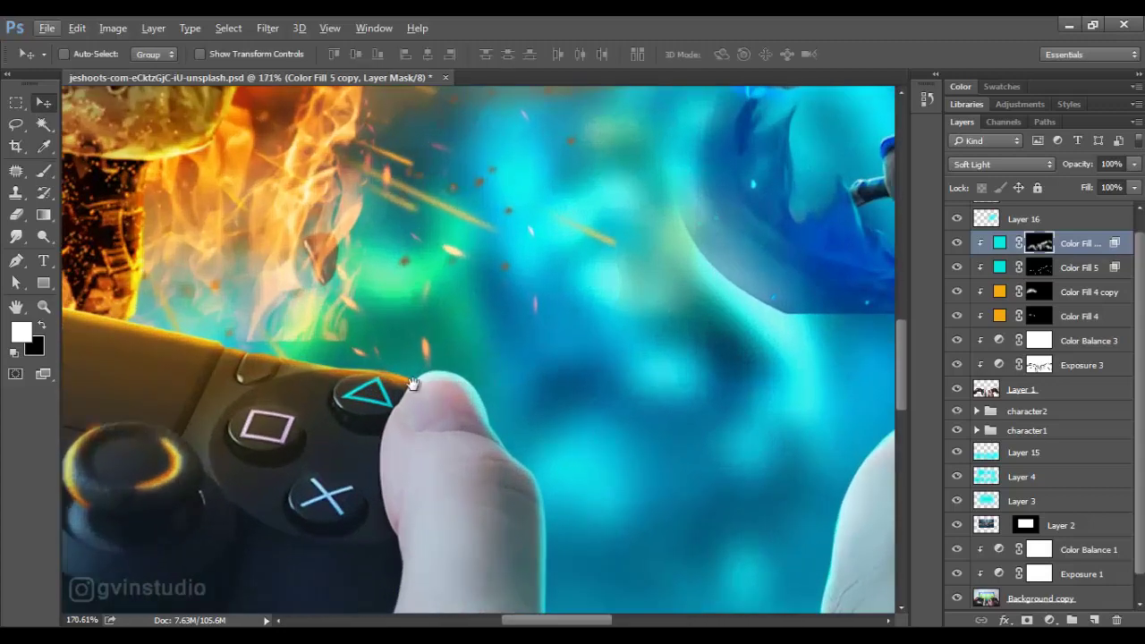
left_click(1050, 620)
left_click(560, 201)
Confirm the blue fill, set it to Color Dodge, clip it and invert its mask
left_click(742, 149)
left_click(1002, 164)
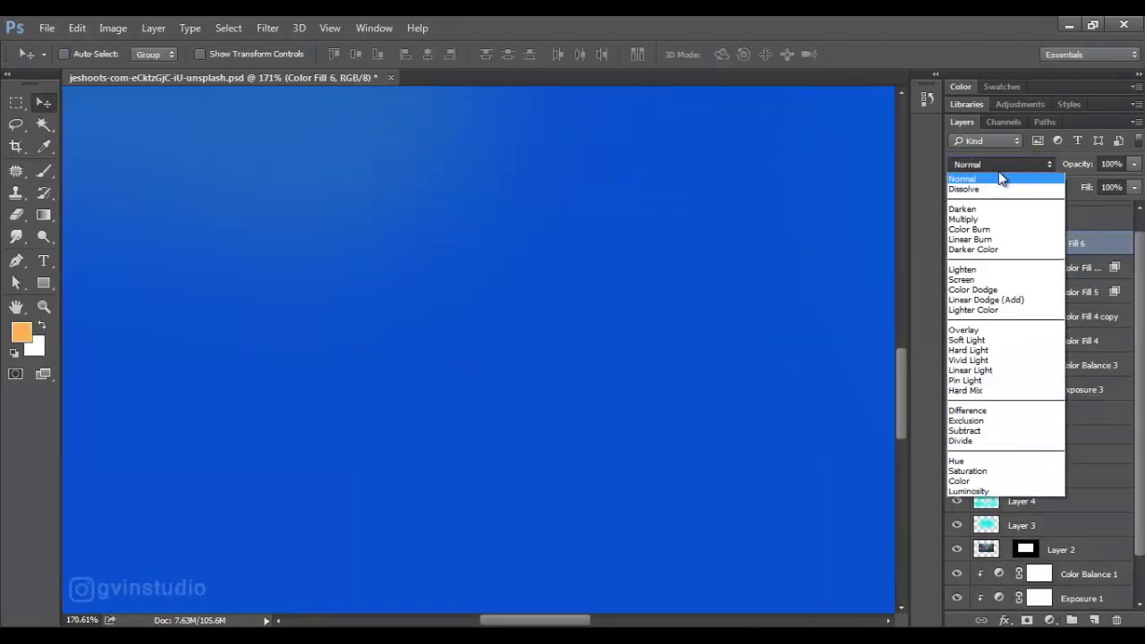
left_click(984, 340)
key("ctrl+alt+g")
key("ctrl+i")
Paint a blue glow around the X button with a 47% opacity brush
key("b")
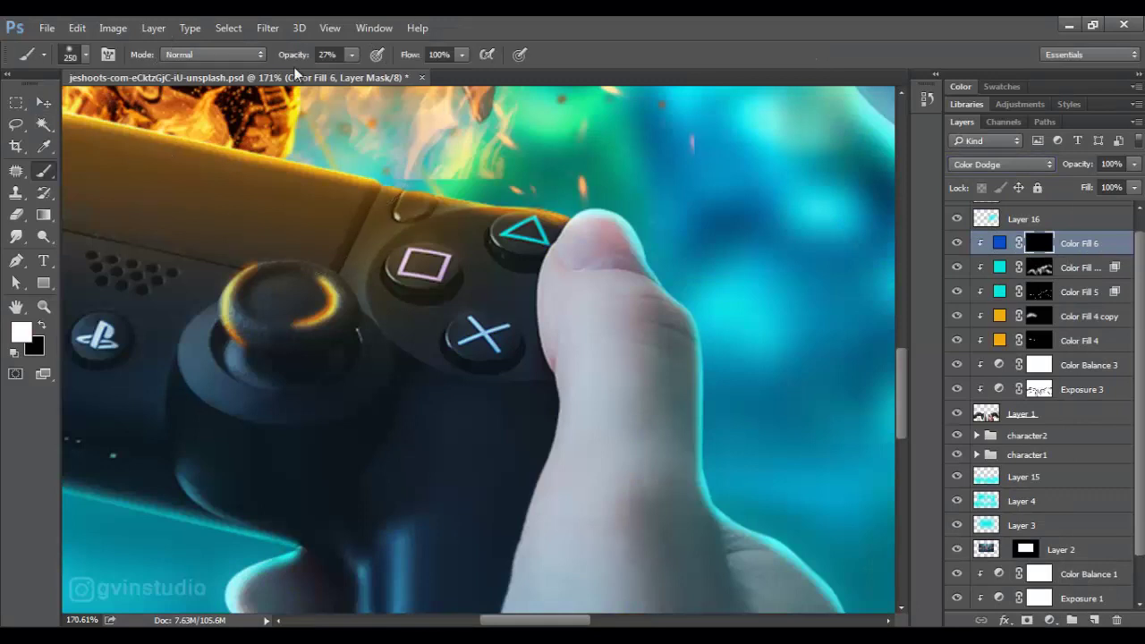
key("Return")
key("bracketleft")
key("bracketleft")
key("bracketleft")
key("4")
key("7")
key("bracketright")
key("bracketright")
key("bracketright")
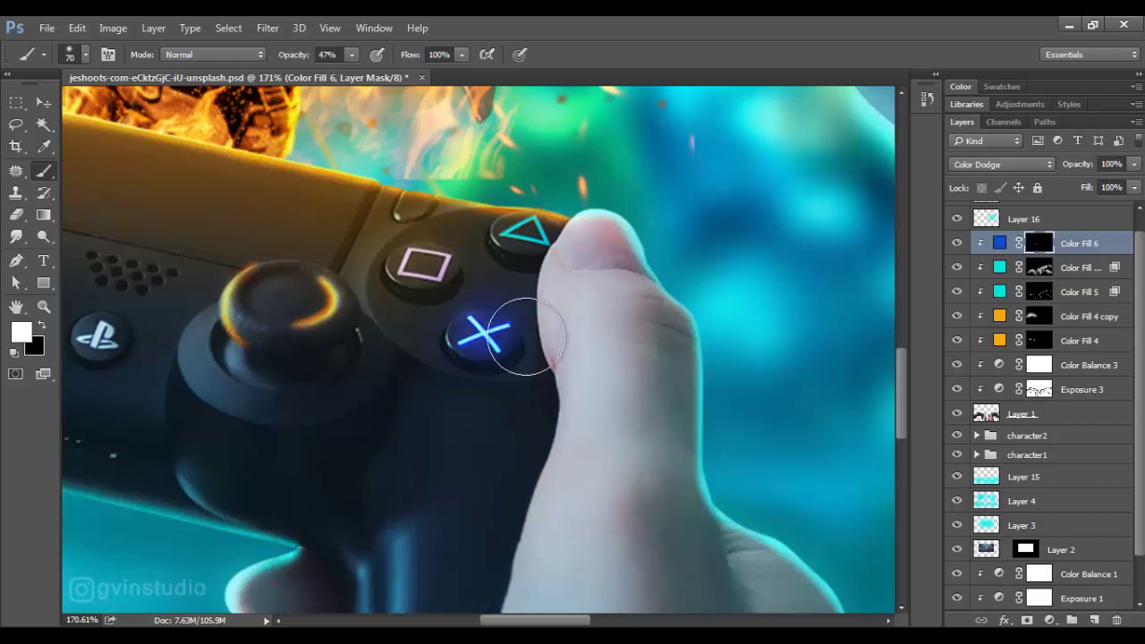
left_click_drag(485, 332, 540, 318)
key("bracketleft")
key("bracketleft")
key("bracketleft")
key("bracketleft")
key("bracketleft")
key("bracketleft")
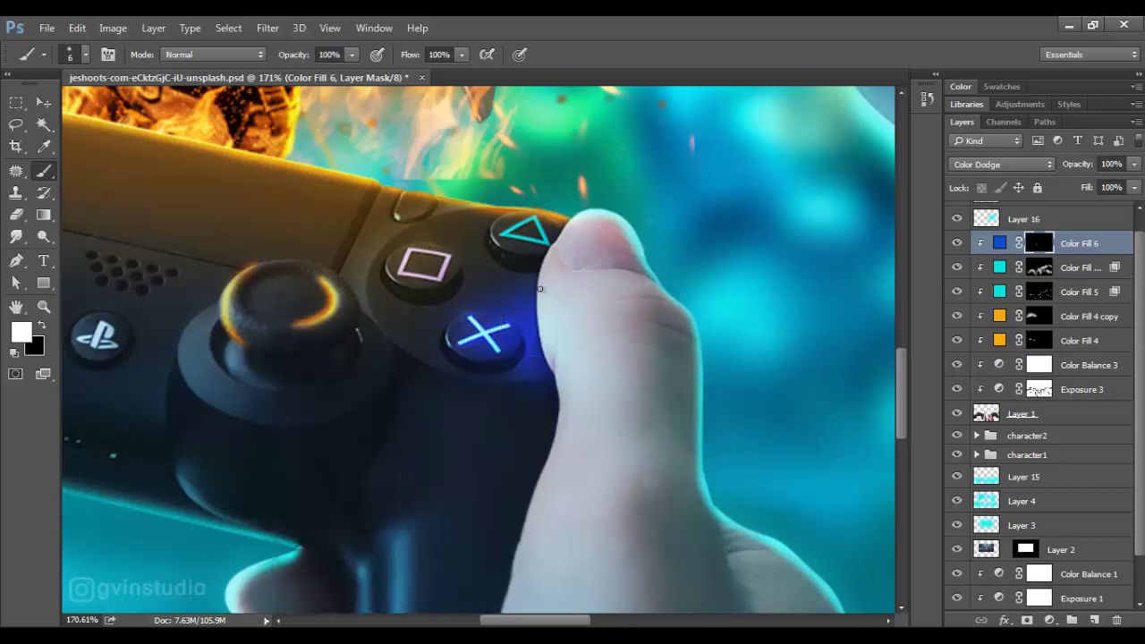
Make both strokes of the X glow blue and trace blue glow along the thumb edge
key("x")
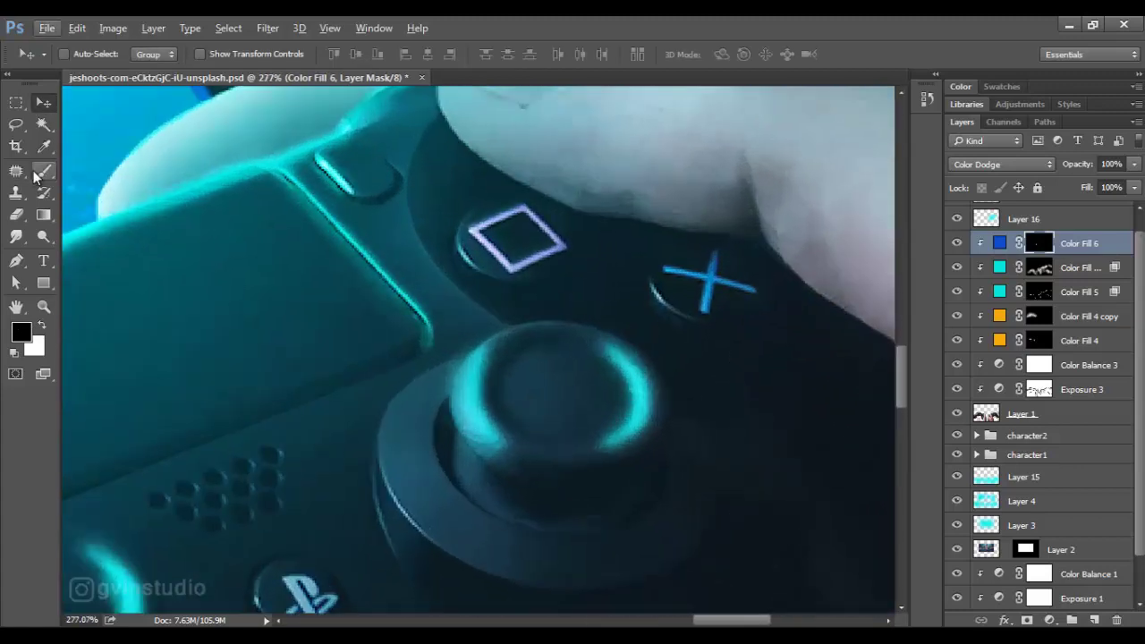
left_click(34, 173)
left_click(293, 56)
key("x")
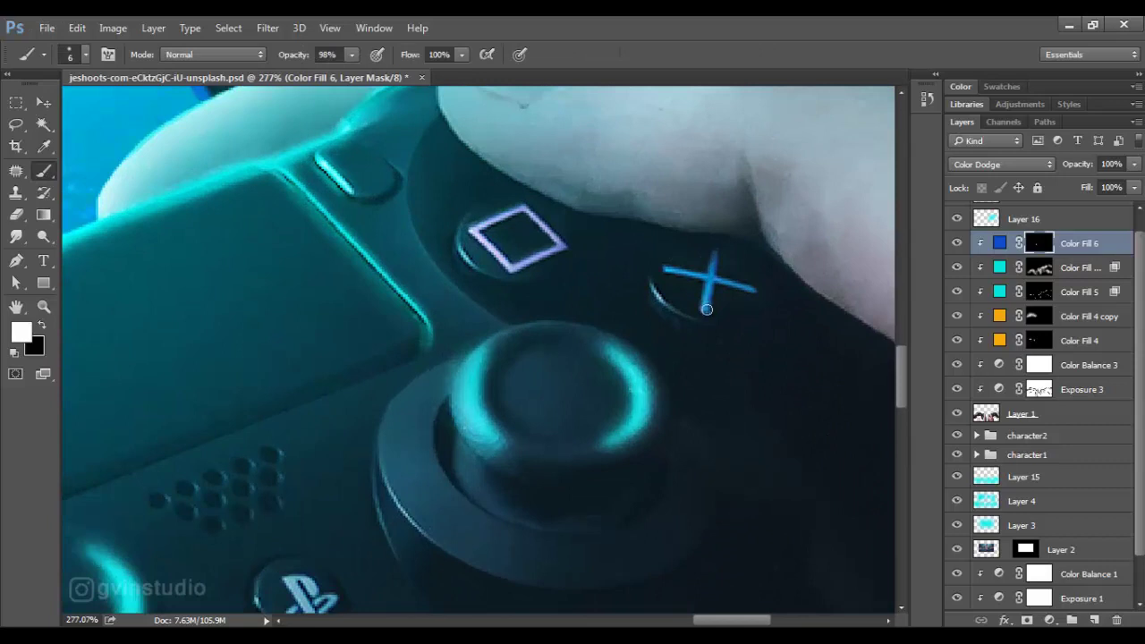
mouse_move(716, 251)
left_mouse_down()
mouse_move(706, 309)
mouse_move(667, 269)
left_mouse_up()
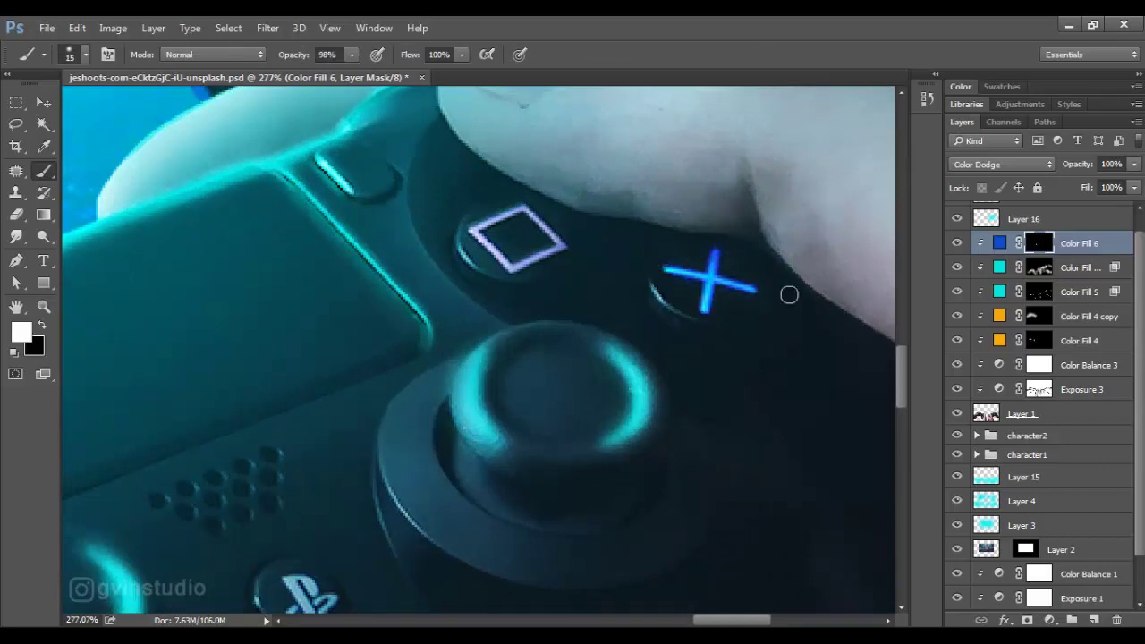
left_click_drag(864, 326, 550, 202)
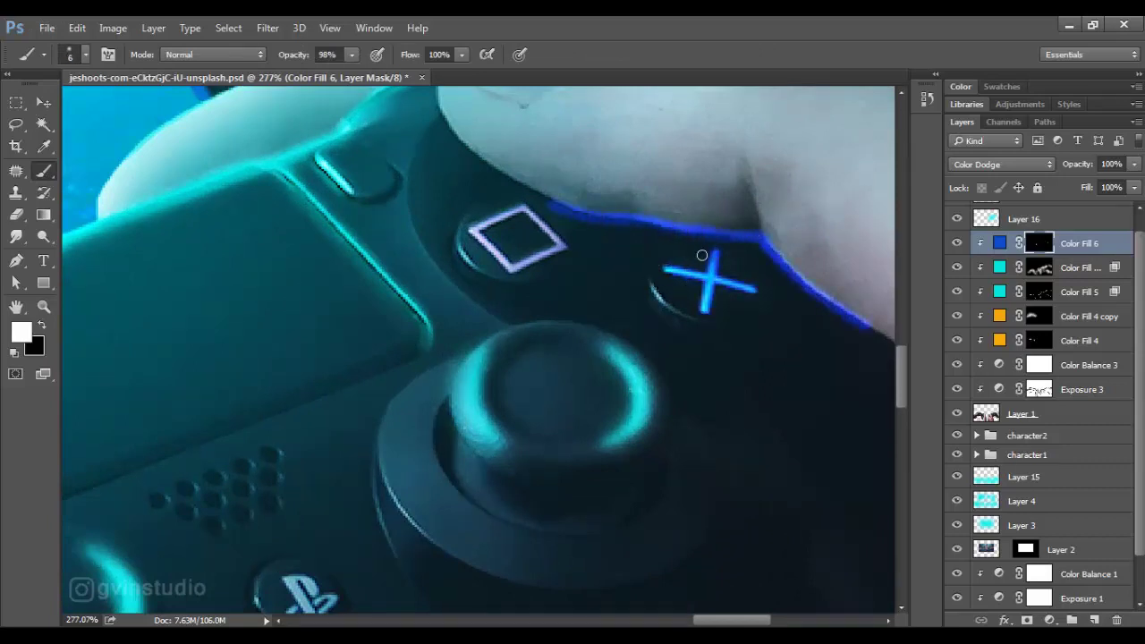
Set the brush to size 60 and 27% opacity, then fit the composition in view
key("x")
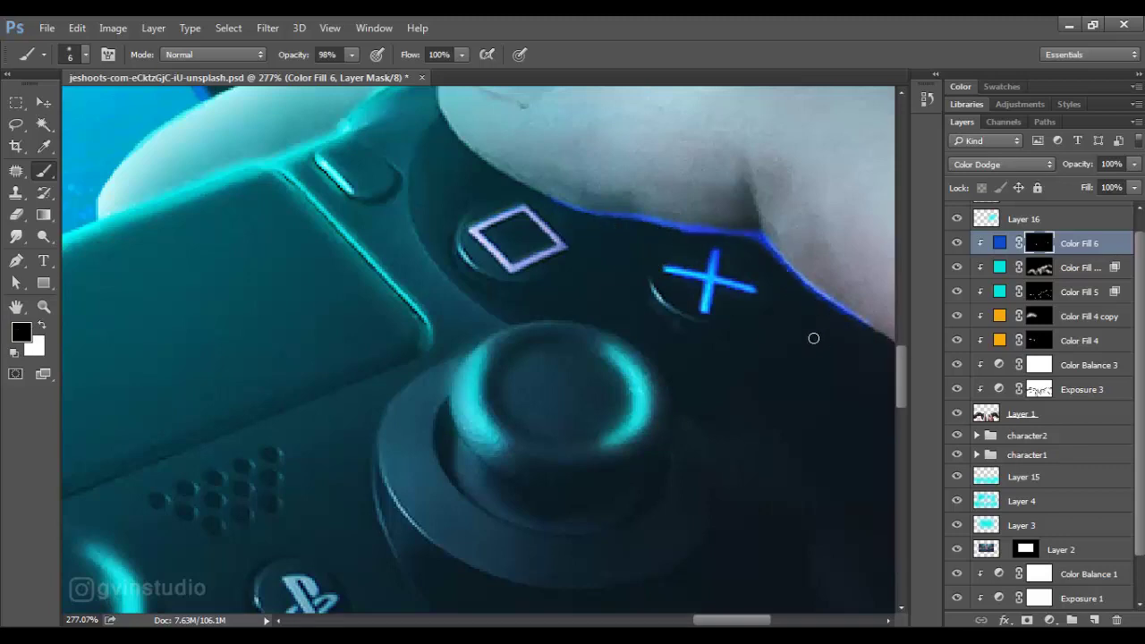
key("bracketright")
key("bracketright")
key("bracketright")
key("2")
key("7")
key("x")
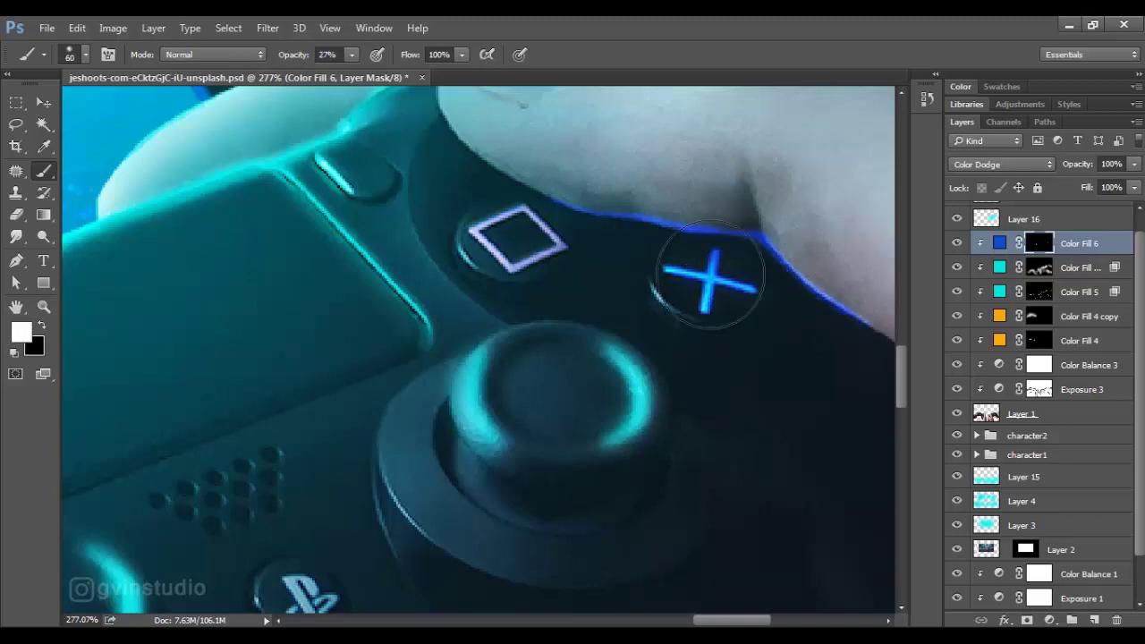
key("ctrl+0")
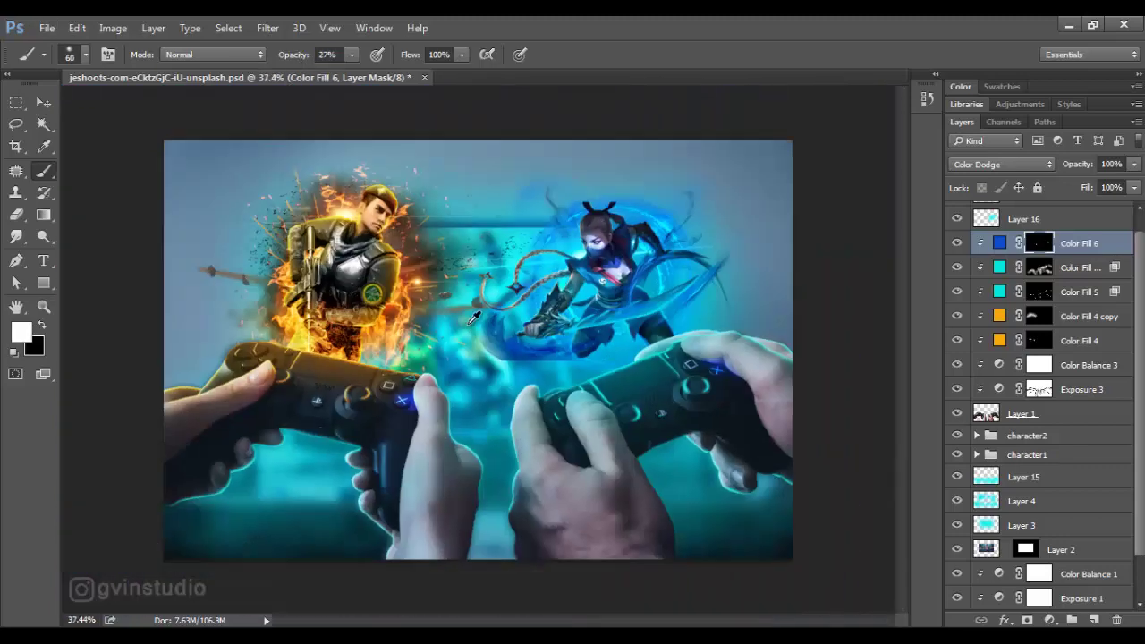
Add a red solid colour fill layer in Color Dodge mode with its mask inverted to hide it
left_click(1050, 620)
left_click(1033, 251)
left_click(565, 168)
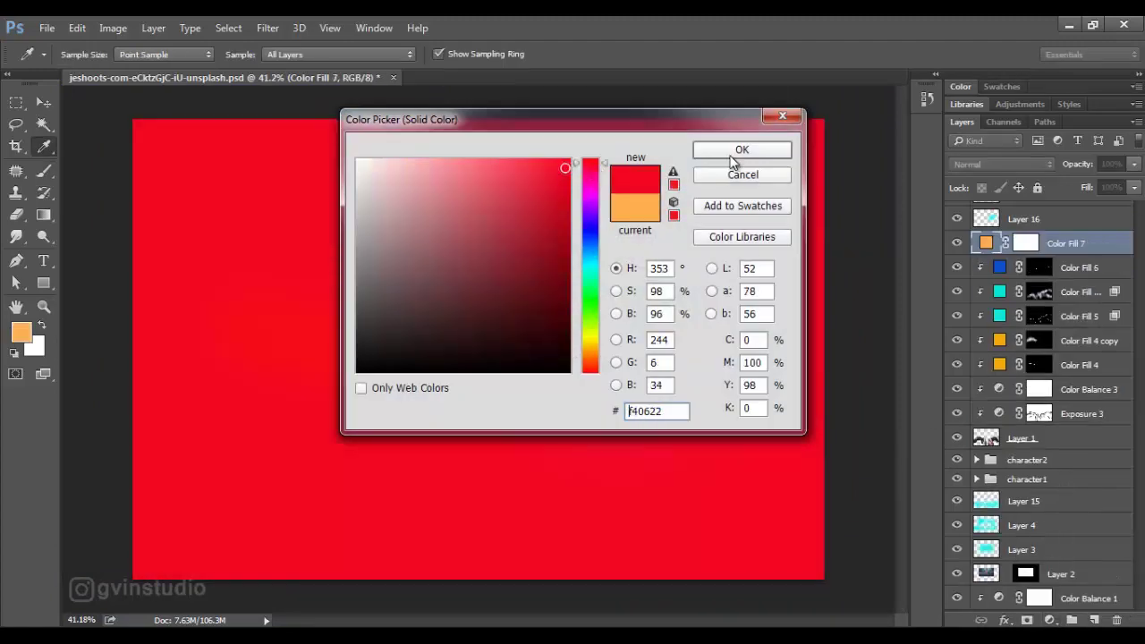
left_click(741, 149)
left_click(1002, 164)
left_click(1020, 286)
key("ctrl+i")
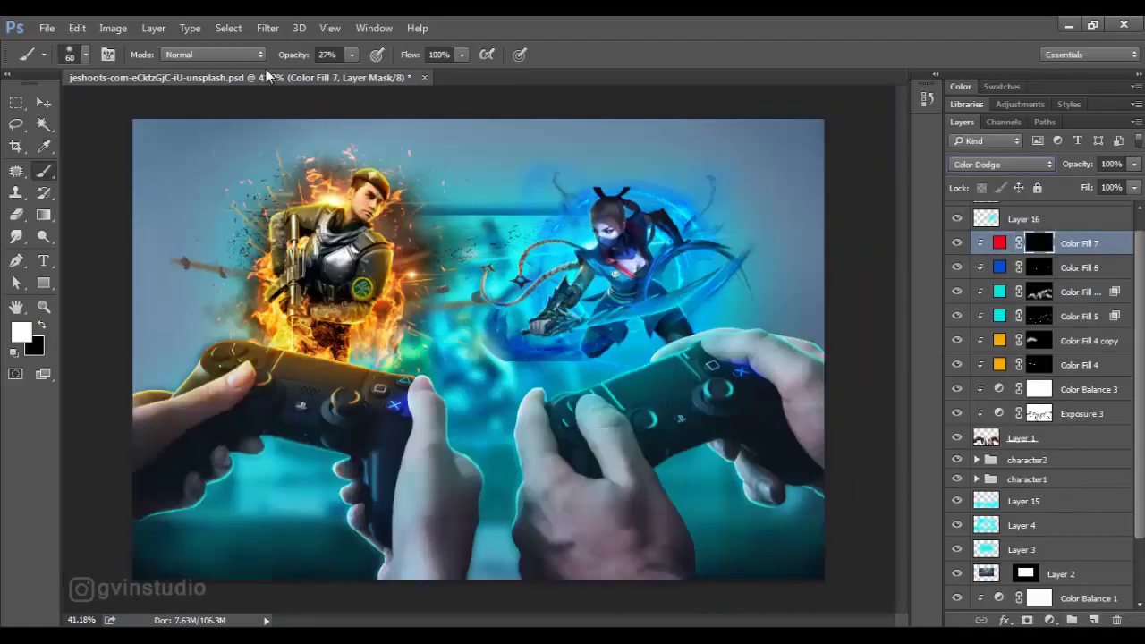
With a size 10 brush, paint red along the square buttons' outlines
left_click(333, 56)
type("86")
left_click(1002, 164)
left_click(1020, 288)
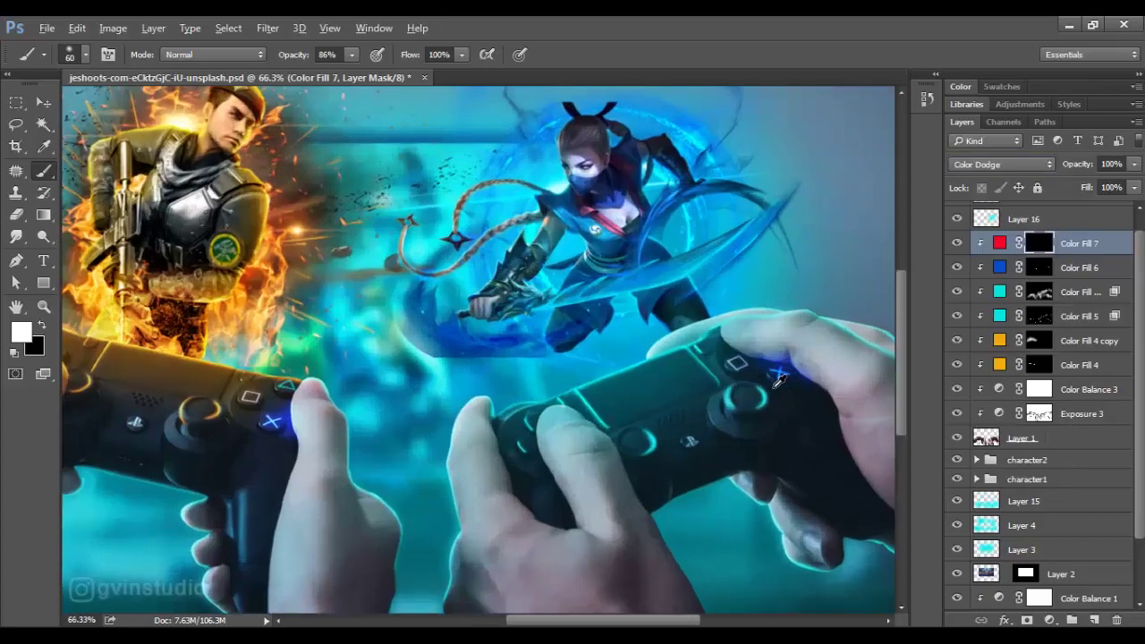
scroll(720, 369, "up", 5)
key("bracketleft")
key("bracketleft")
key("bracketleft")
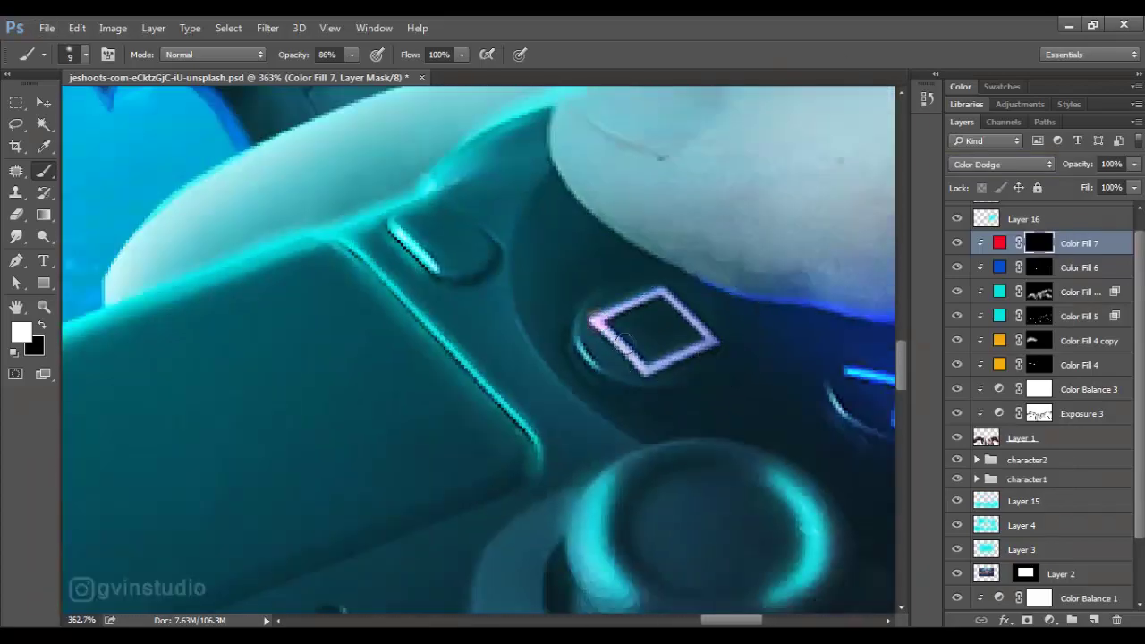
mouse_move(622, 338)
left_mouse_down()
mouse_move(710, 338)
mouse_move(594, 318)
left_mouse_up()
scroll(626, 331, "down", 3)
scroll(316, 410, "down", 2)
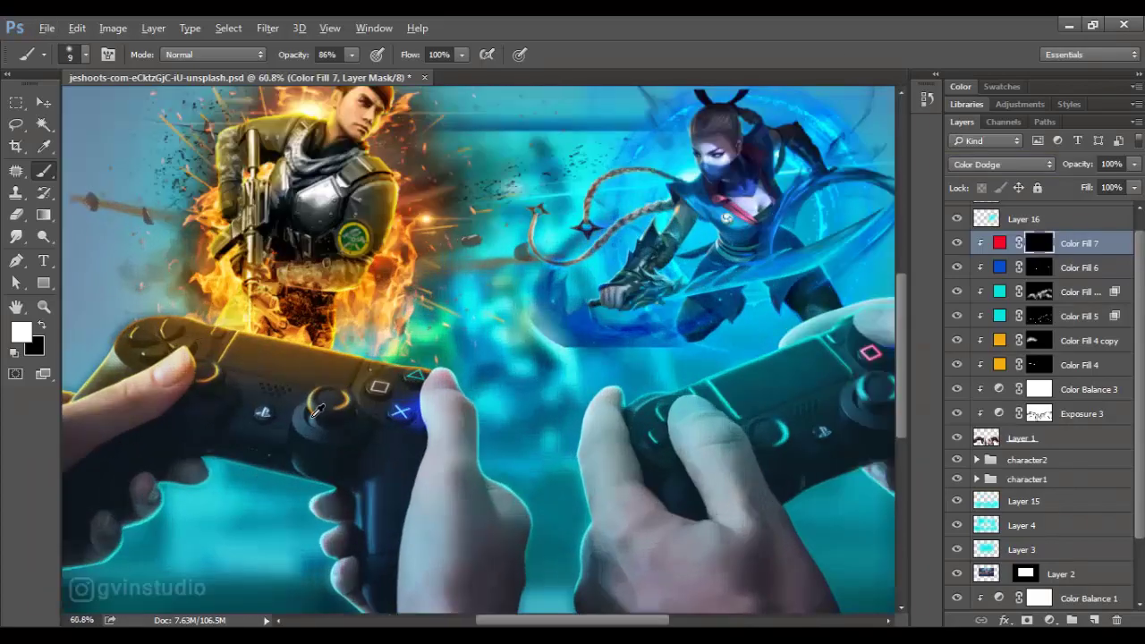
scroll(316, 410, "up", 5)
mouse_move(489, 329)
left_mouse_down()
mouse_move(510, 279)
mouse_move(586, 344)
mouse_move(492, 332)
left_mouse_up()
Brush a soft 18% opacity red glow above the square button
left_click_drag(298, 58, 237, 58)
left_click(555, 304)
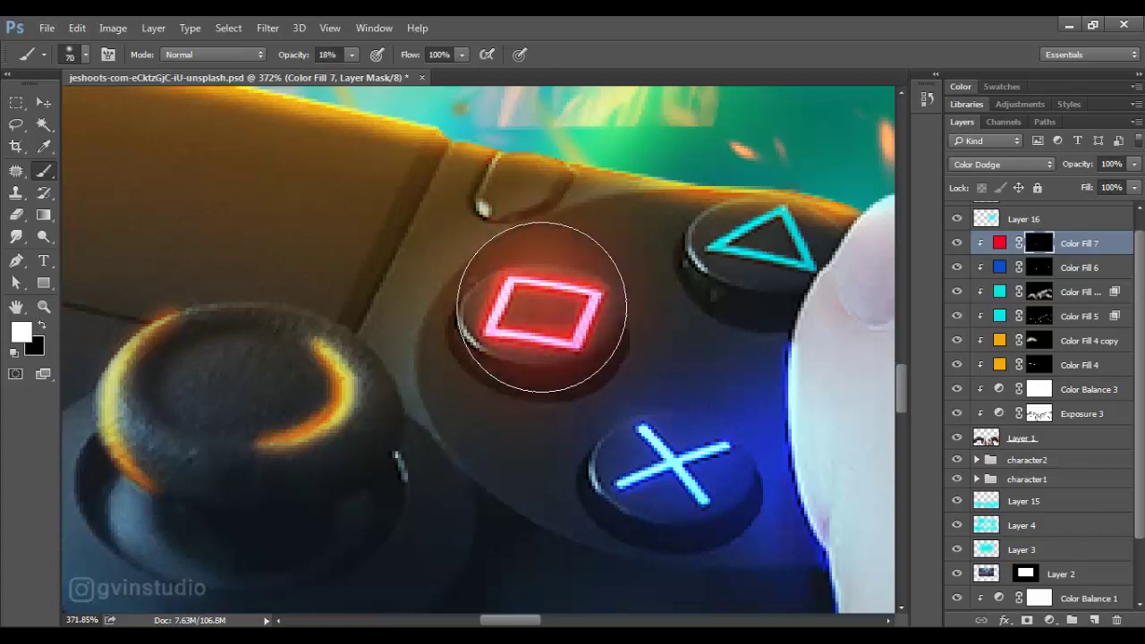
scroll(555, 304, "down", 2)
scroll(554, 304, "down", 3)
scroll(794, 380, "up", 5)
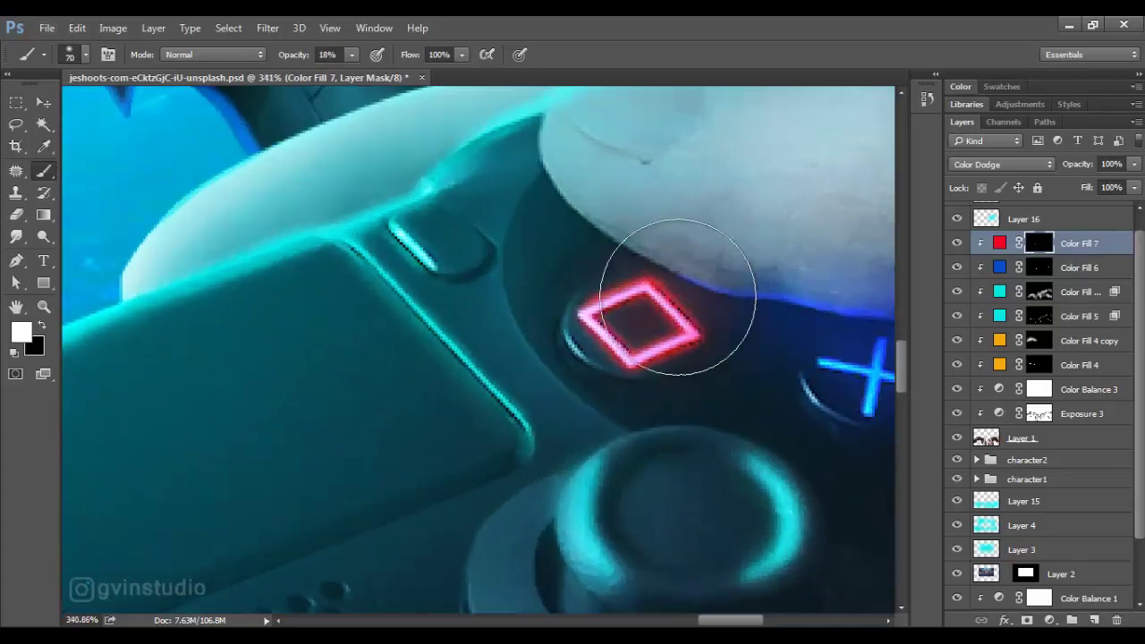
left_click_drag(678, 268, 640, 323)
scroll(516, 296, "down", 5)
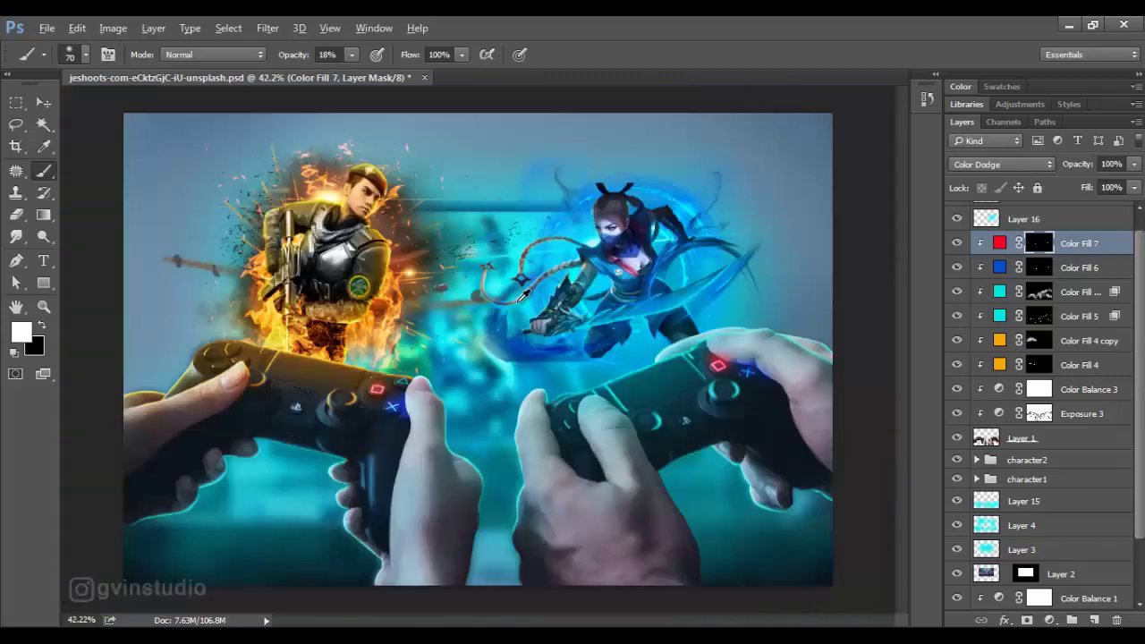
scroll(516, 296, "down", 1)
scroll(402, 392, "up", 5)
scroll(402, 391, "up", 1)
left_click(1049, 620)
Create the new solid colour fill layer with green instead of orange
left_click(1029, 248)
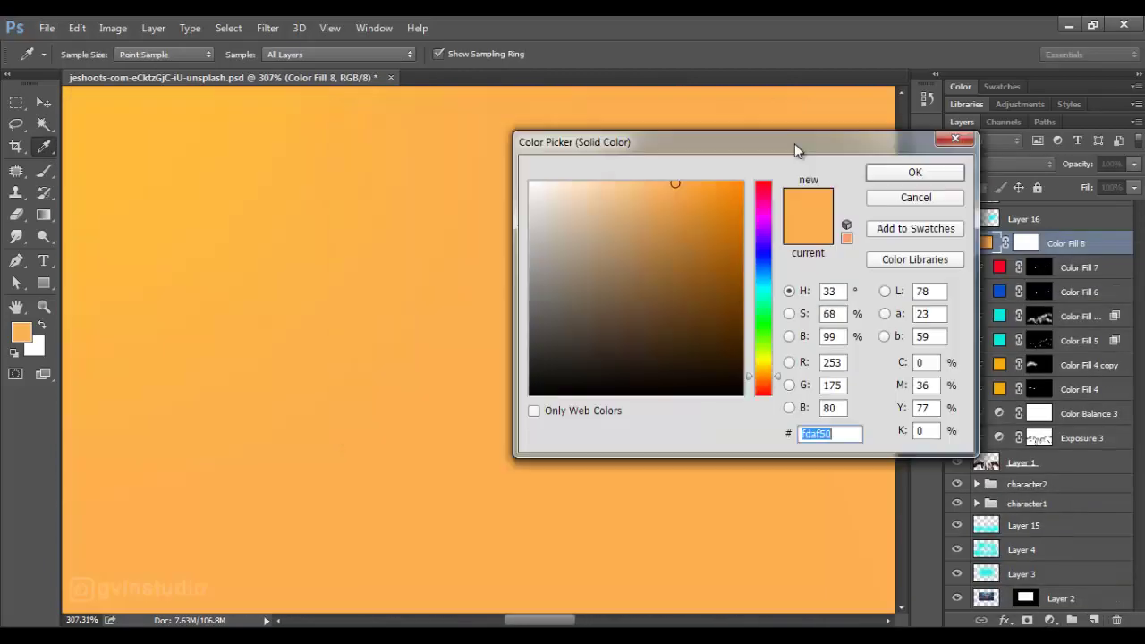
left_click_drag(793, 143, 938, 143)
left_click_drag(891, 375, 891, 324)
left_click(878, 218)
left_click(1057, 173)
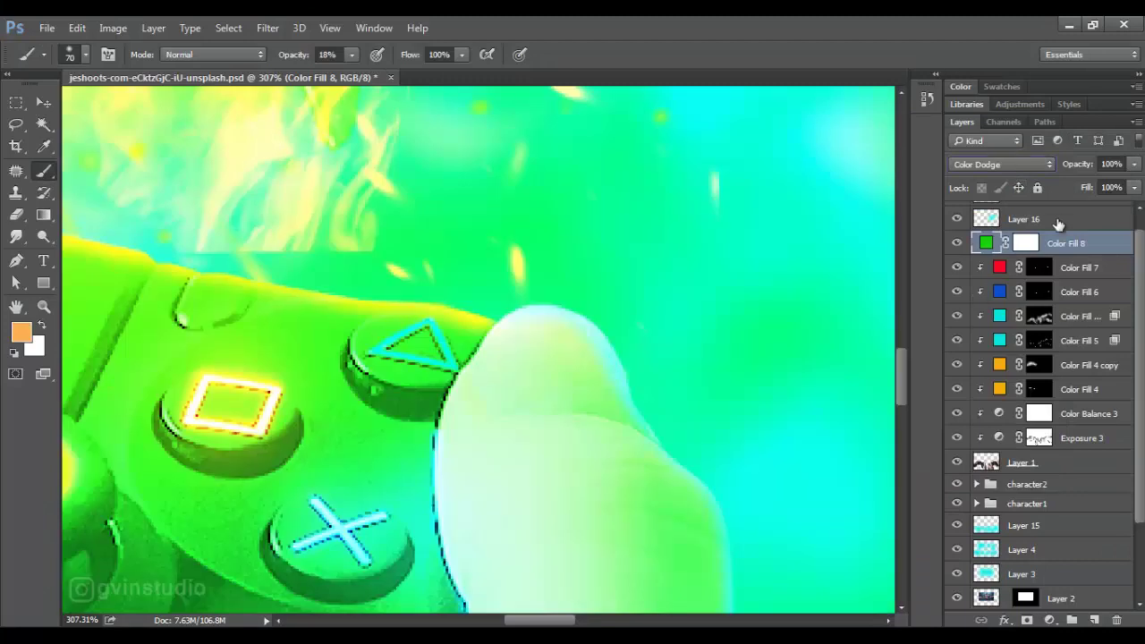
Clip the green fill, invert its mask, and paint the triangle button's glow with a small brush
left_click(1061, 231, "alt")
key("ctrl+i")
key("bracketleft")
key("bracketleft")
key("bracketleft")
key("bracketleft")
key("bracketleft")
key("bracketleft")
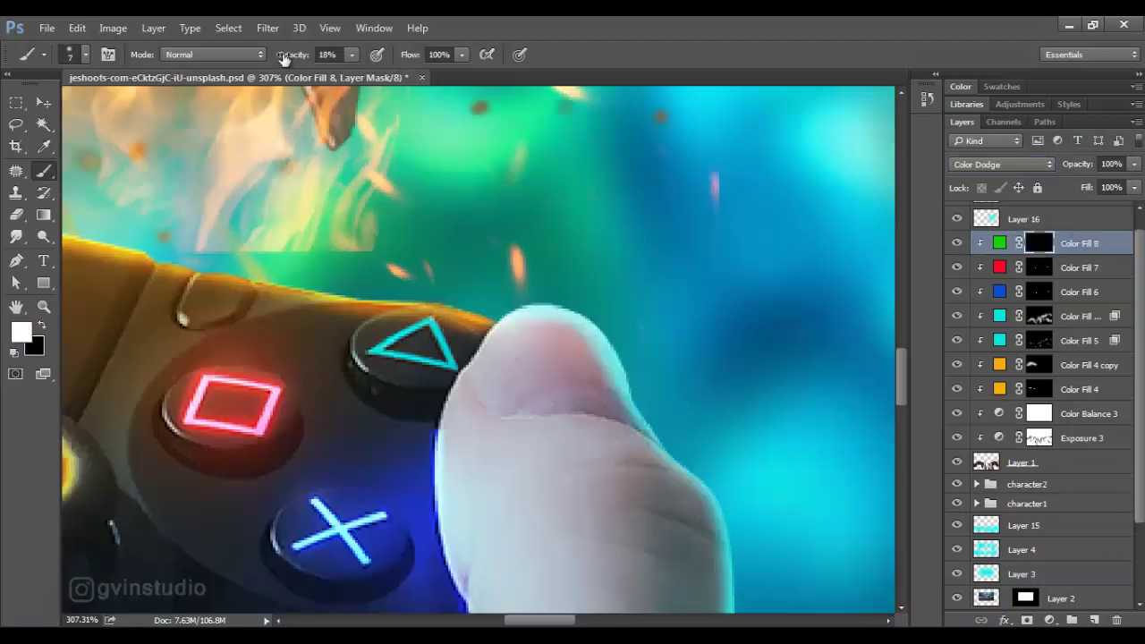
mouse_move(444, 358)
left_mouse_down()
mouse_move(367, 353)
mouse_move(425, 323)
left_mouse_up()
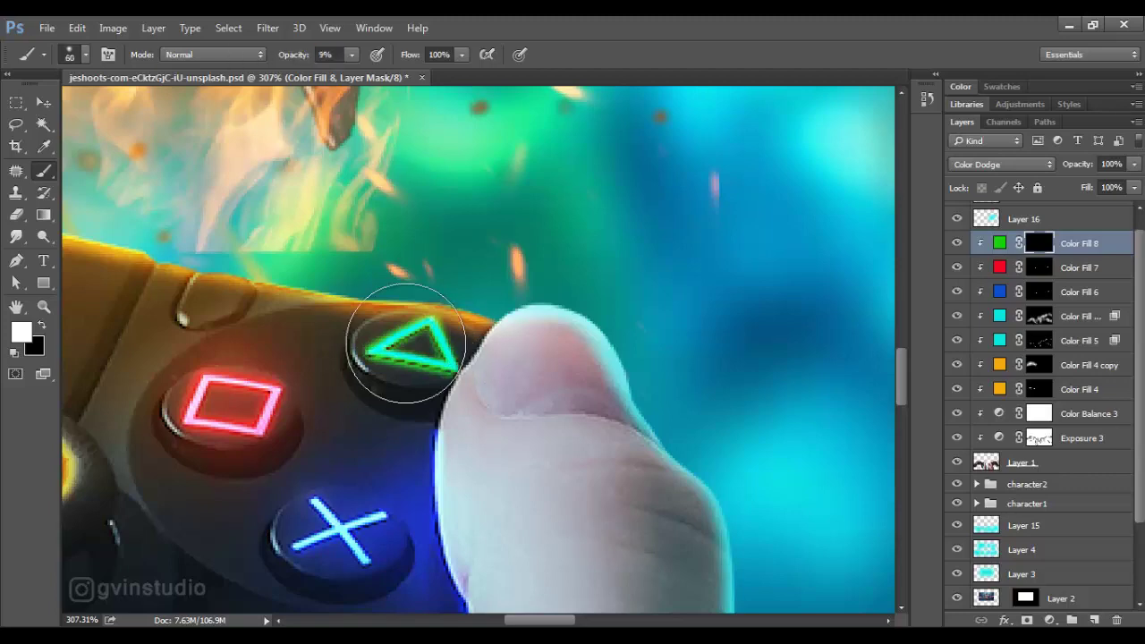
key("bracketright")
key("bracketright")
key("bracketright")
key("v")
key("ctrl+0")
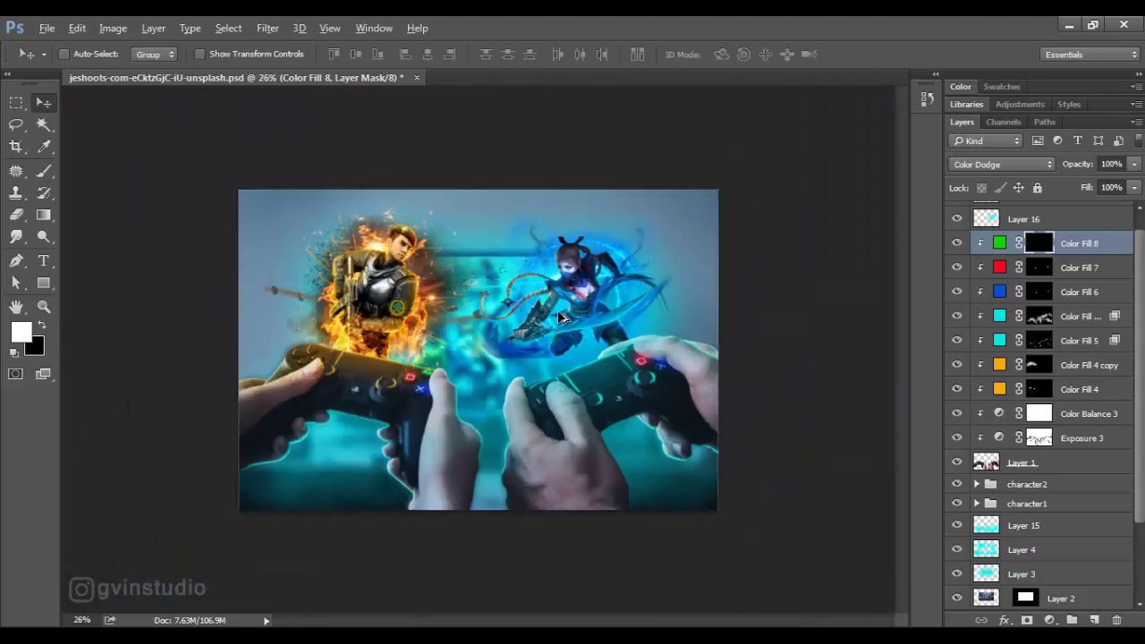
Group the hand glow layers from Color Fill 8 down to Layer 1 into a group named 'hand'
left_click(1055, 469, "shift")
key("ctrl+g")
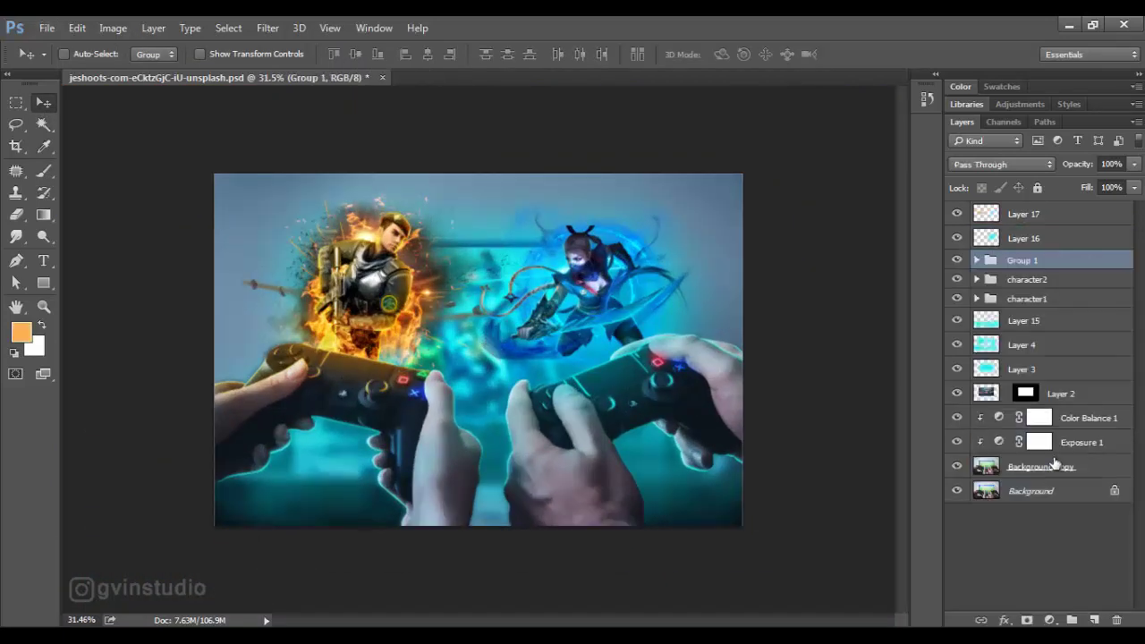
double_click(1017, 259)
type("hand")
key("Return")
Add a mask to Layer 8 and paint black at 66% to hide it near the controller's top edge
left_click(975, 299)
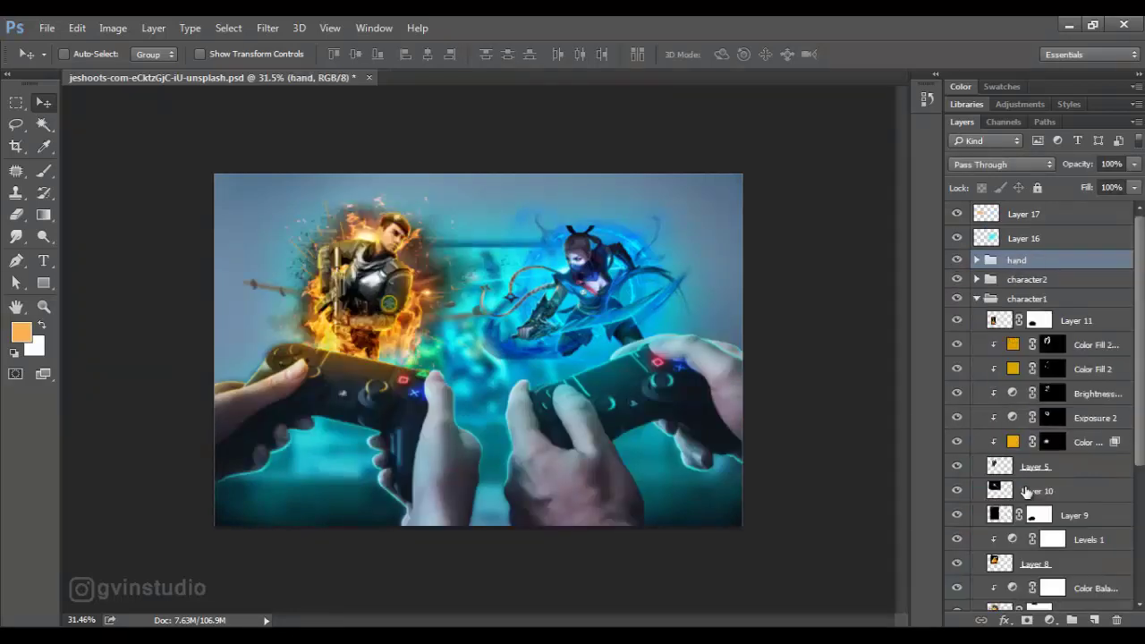
left_click(1038, 491)
scroll(421, 371, "up", 5)
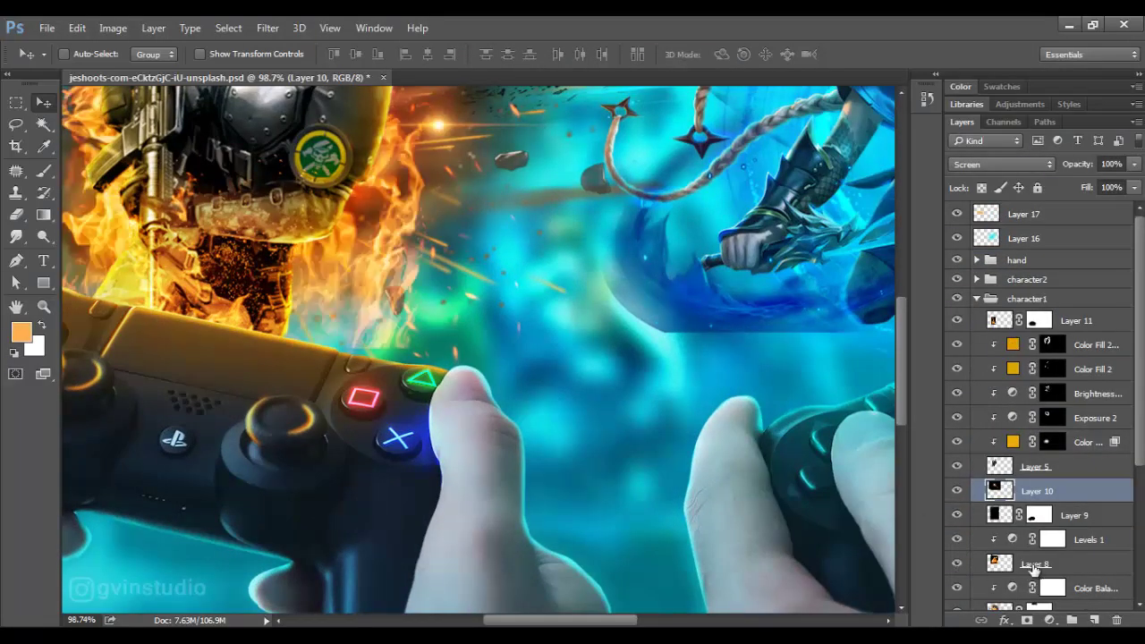
left_click(1029, 564)
left_click(1027, 620)
key("b")
key("d")
key("6")
key("6")
left_click_drag(407, 347, 379, 345)
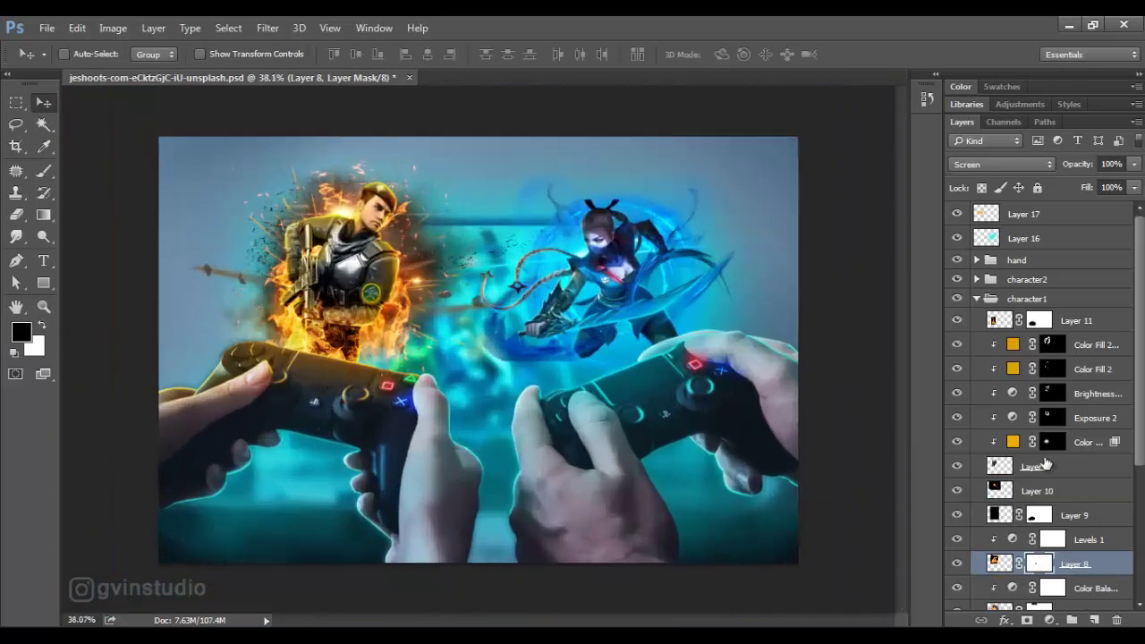
Paint white fog across the bottom on a new layer above Layer 17 at about 20% opacity
left_click(1029, 219)
left_click(1094, 620)
key("b")
key("x")
right_click(376, 255)
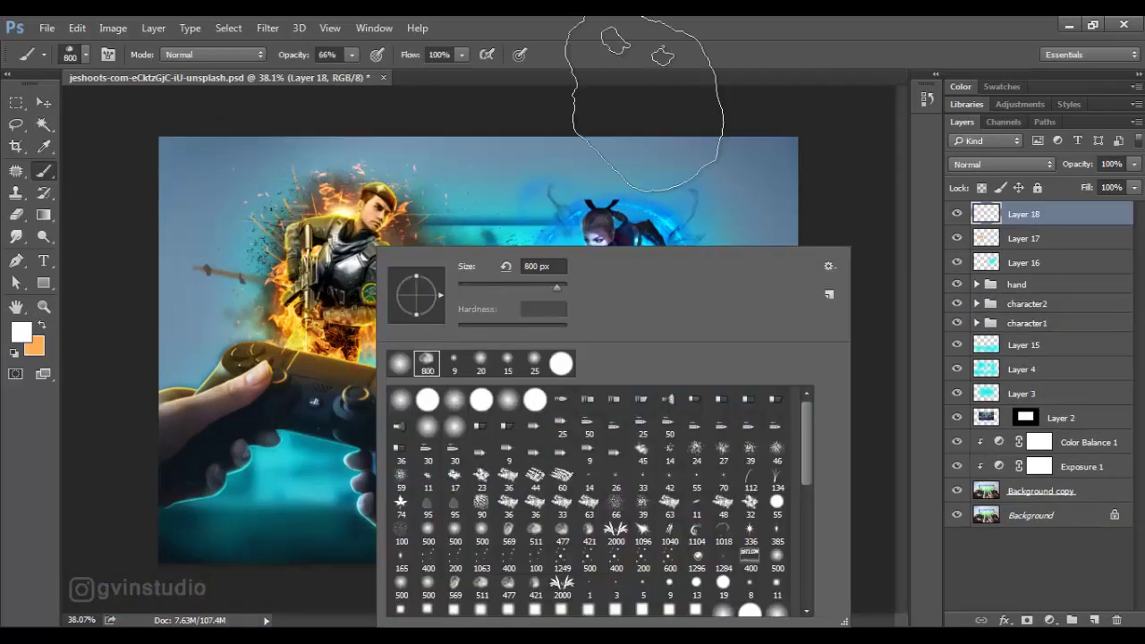
mouse_move(261, 429)
left_mouse_down()
mouse_move(193, 510)
mouse_move(792, 519)
left_mouse_up()
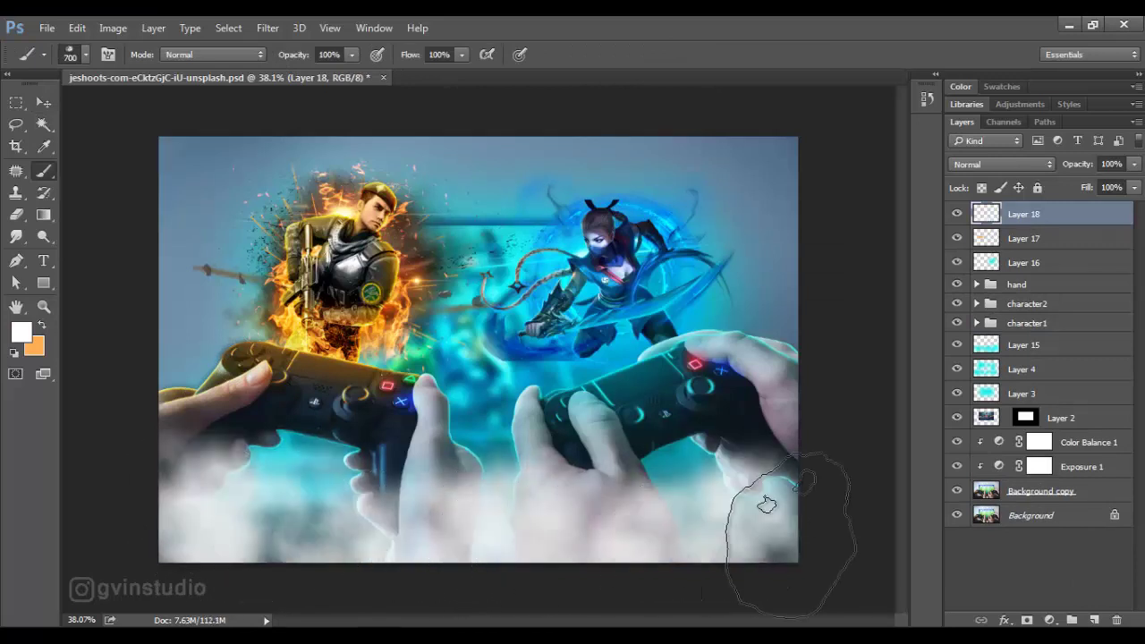
key("v")
left_click_drag(1076, 167, 1008, 172)
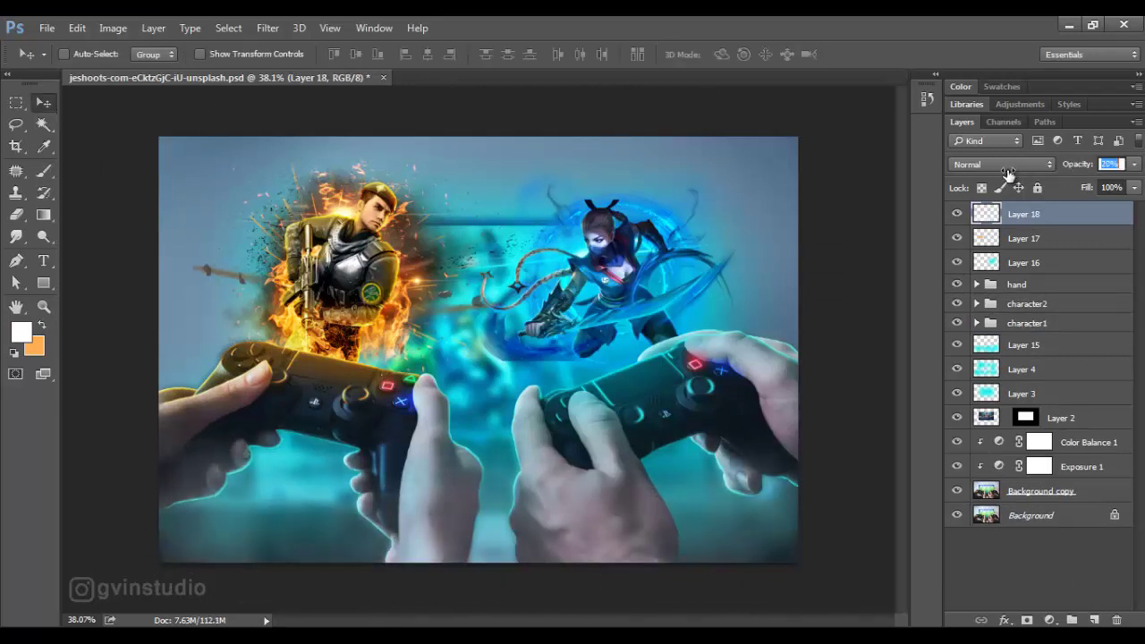
Add a Color Balance adjustment with Cyan-Red +9 and Blue +26
left_click(1049, 620)
left_click(1029, 443)
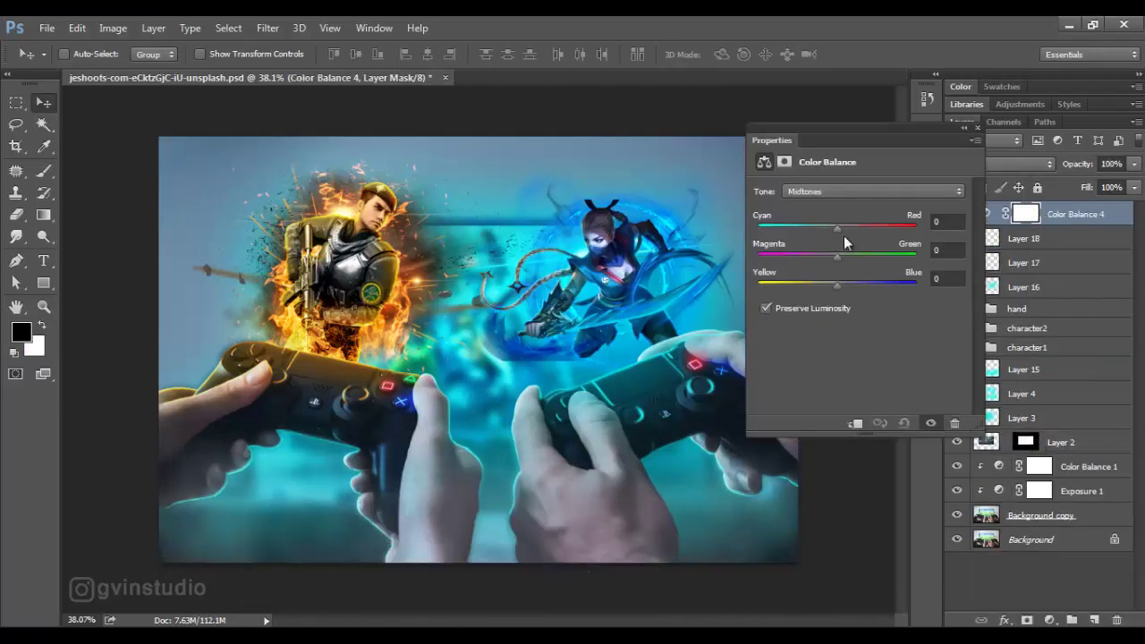
left_click_drag(846, 230, 845, 230)
mouse_move(836, 286)
left_mouse_down()
mouse_move(819, 285)
mouse_move(858, 285)
left_mouse_up()
Add an Exposure +0.17 adjustment and mask it off over most of the image with a large brush
left_click(1050, 620)
left_click(1038, 384)
left_click_drag(859, 231, 818, 233)
left_click(978, 127)
left_click(44, 170)
right_click(742, 281)
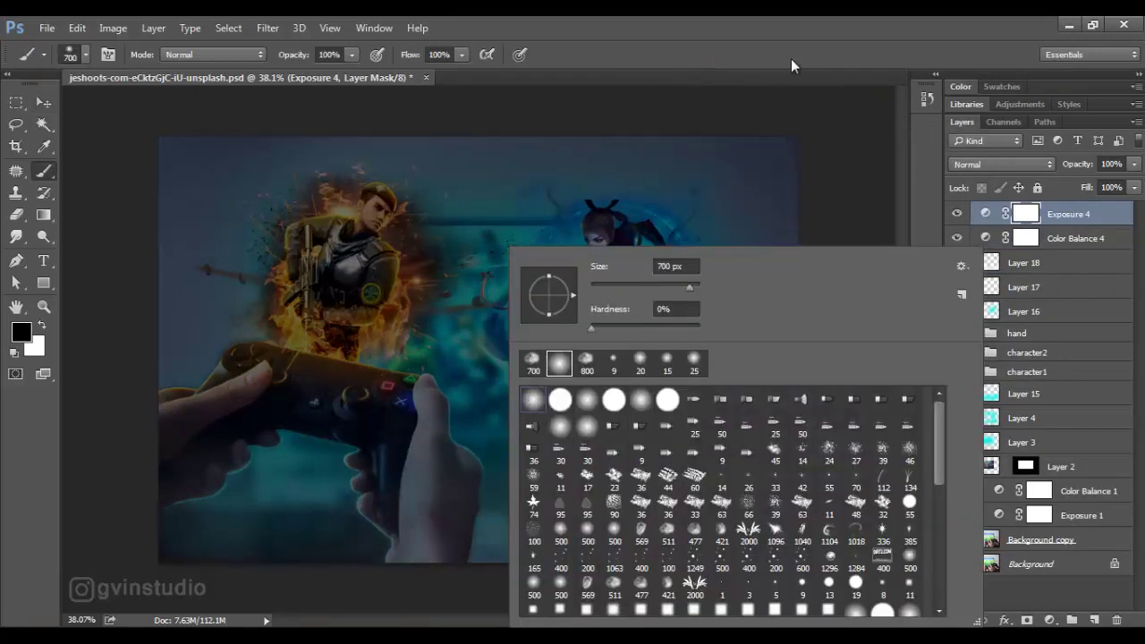
key("Escape")
mouse_move(511, 256)
left_mouse_down()
mouse_move(375, 295)
mouse_move(485, 179)
mouse_move(365, 318)
left_mouse_up()
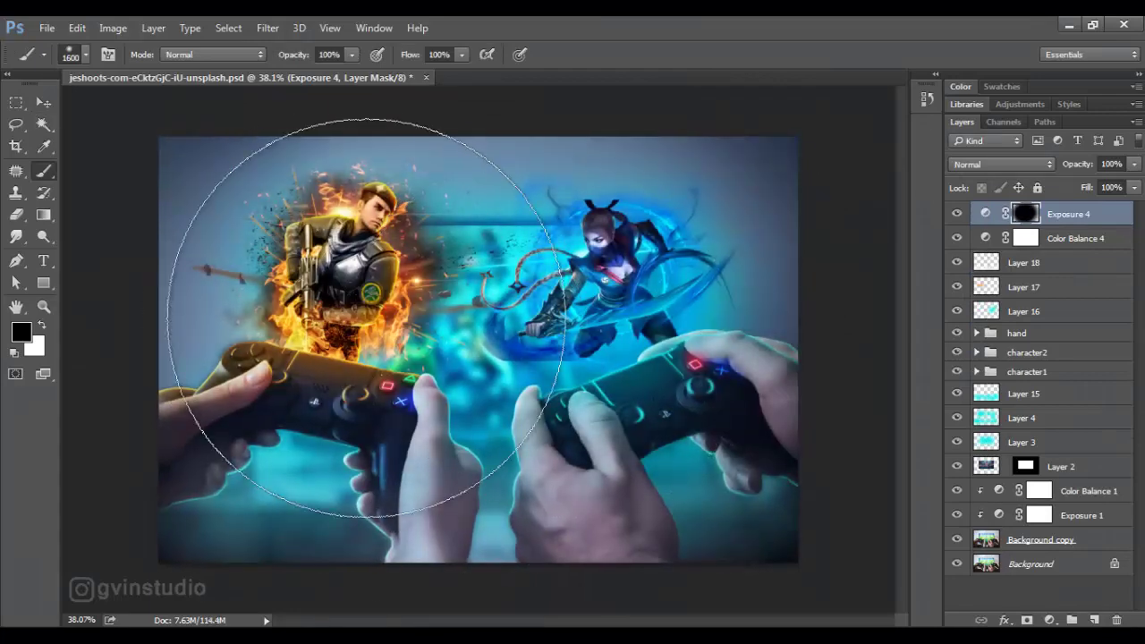
Merge everything into a new layer and grade it in Camera Raw: temperature -18, more clarity, higher red saturation
key("v")
key("ctrl+shift+alt+e")
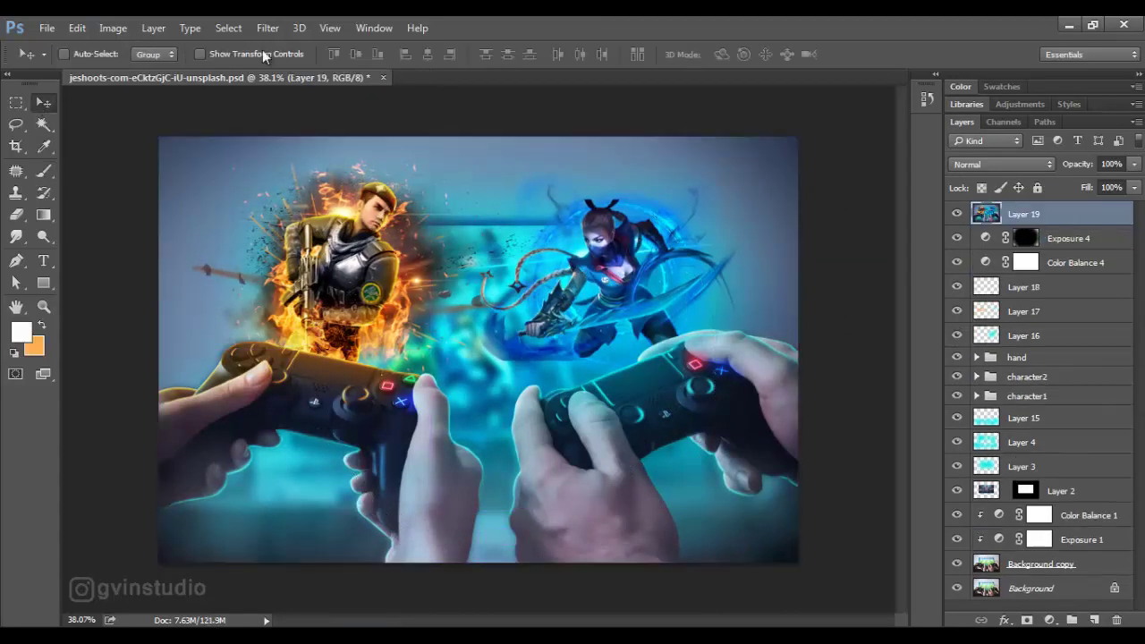
left_click(268, 28)
left_click(295, 134)
mouse_move(864, 280)
left_mouse_down()
mouse_move(846, 280)
mouse_move(879, 308)
left_mouse_up()
left_click_drag(864, 531, 882, 534)
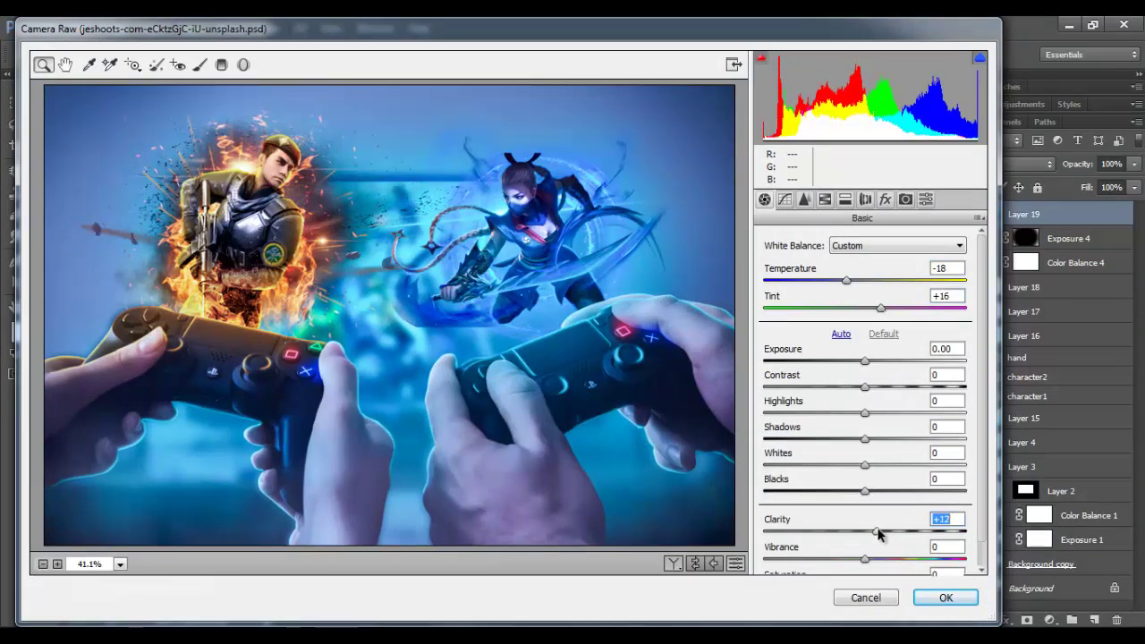
left_click(825, 199)
left_click_drag(869, 319, 882, 376)
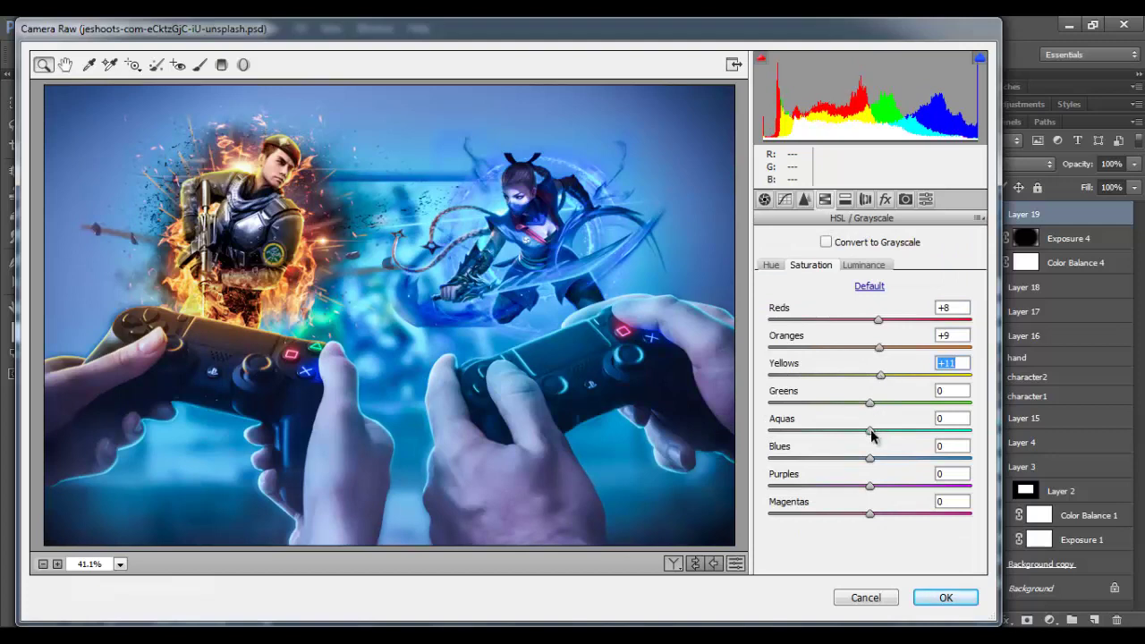
left_click_drag(870, 431, 875, 432)
left_click(944, 597)
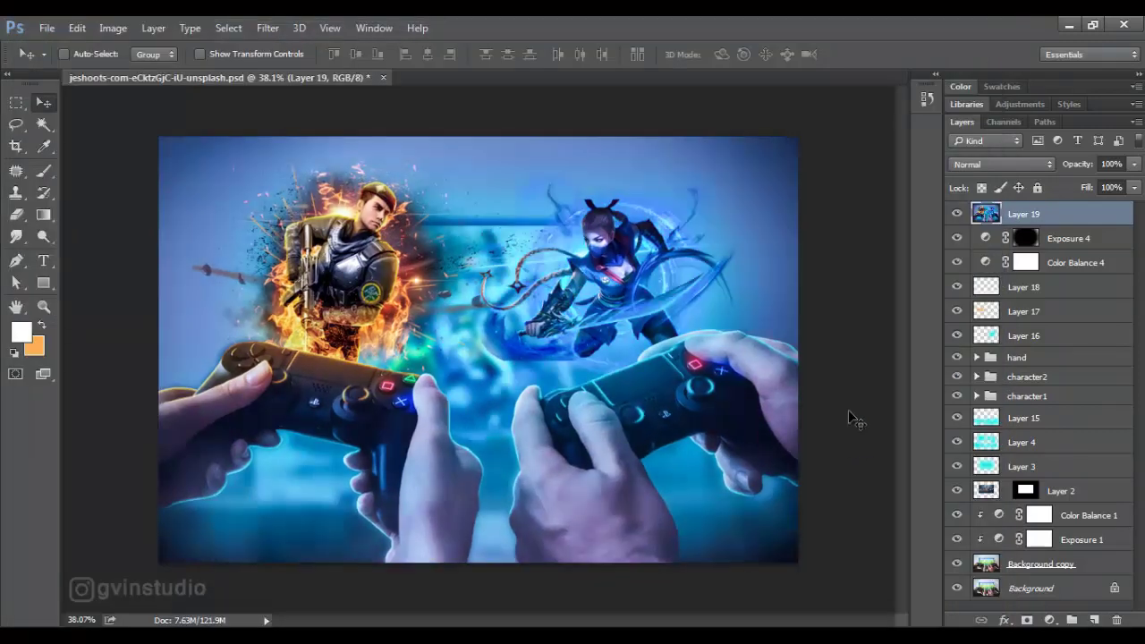
Apply a 9 px Iris Blur with the ellipse widened to fill the image
left_click(268, 27)
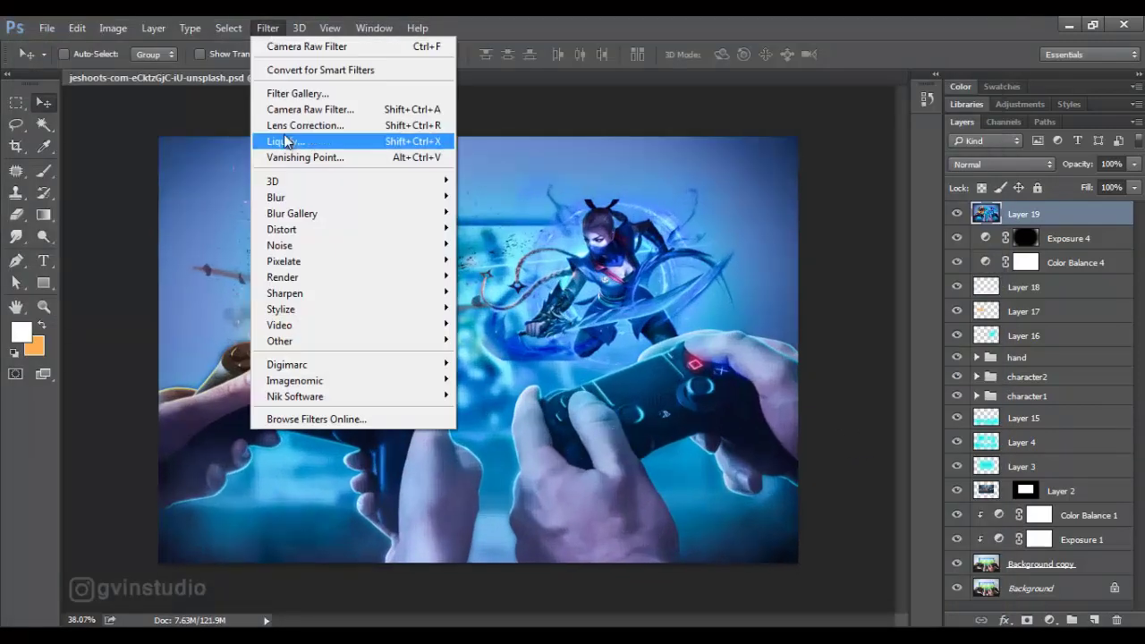
left_click(484, 233)
left_click_drag(597, 349, 692, 352)
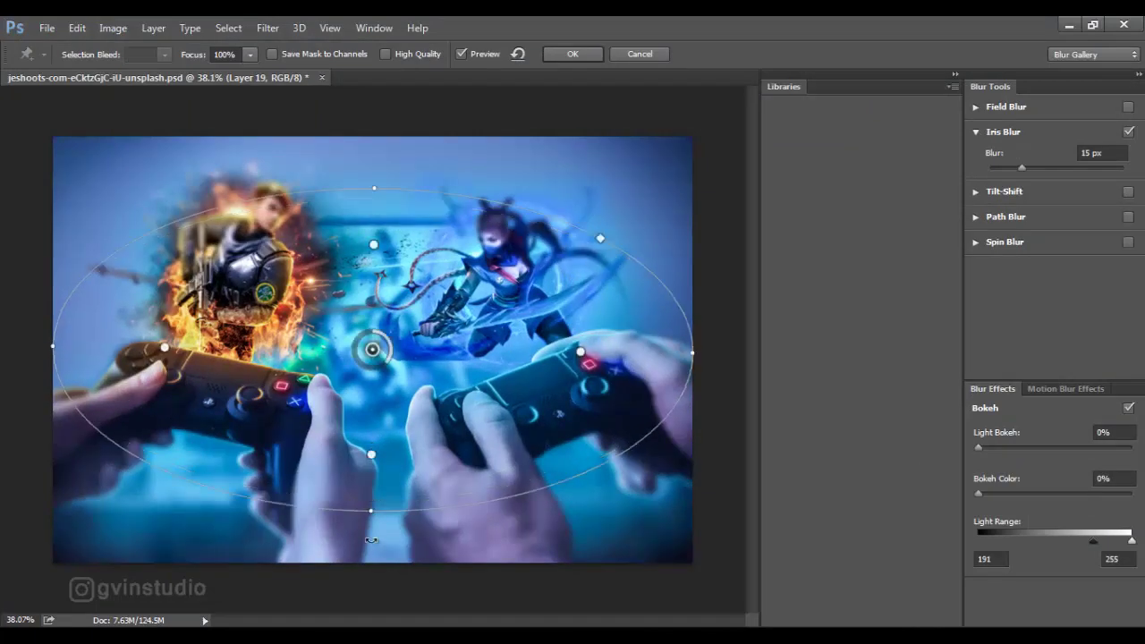
left_click_drag(383, 338, 393, 353)
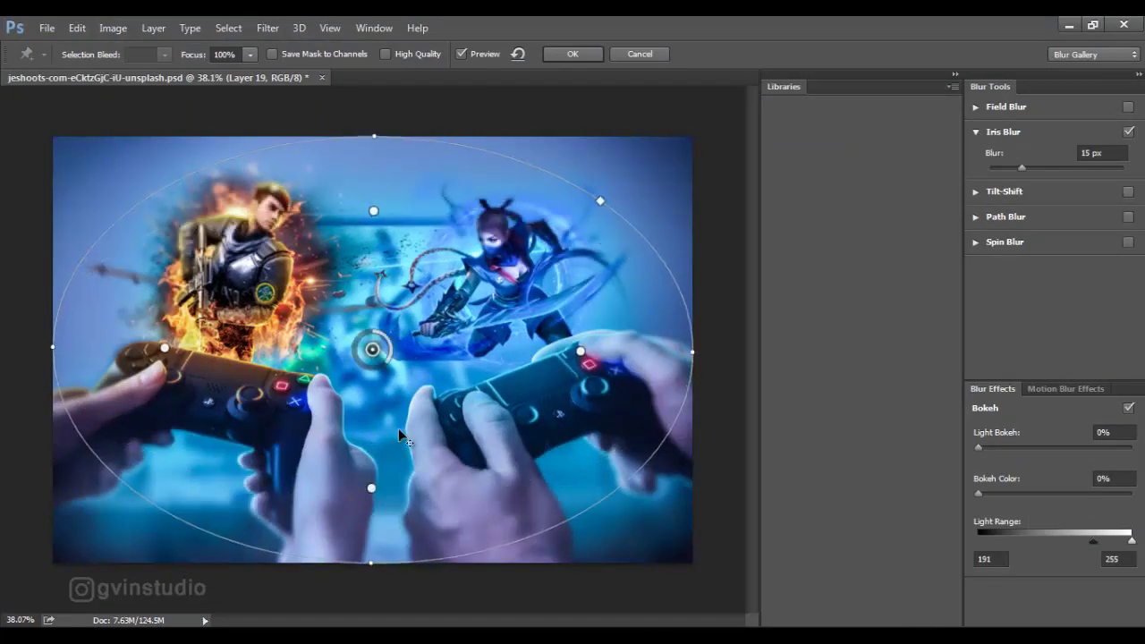
left_click(573, 54)
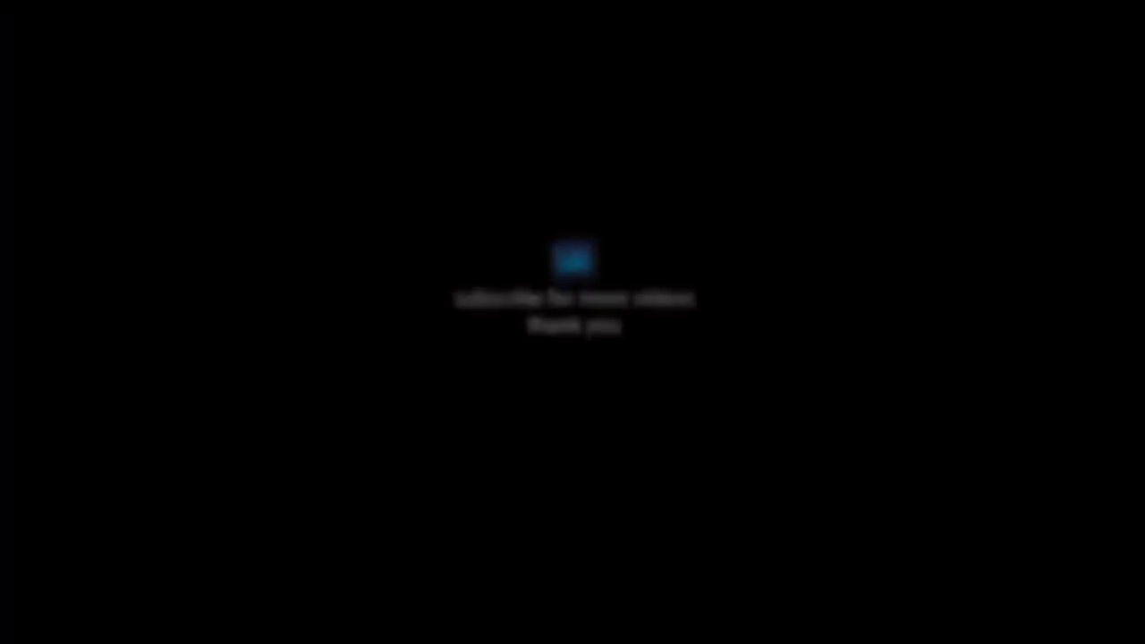